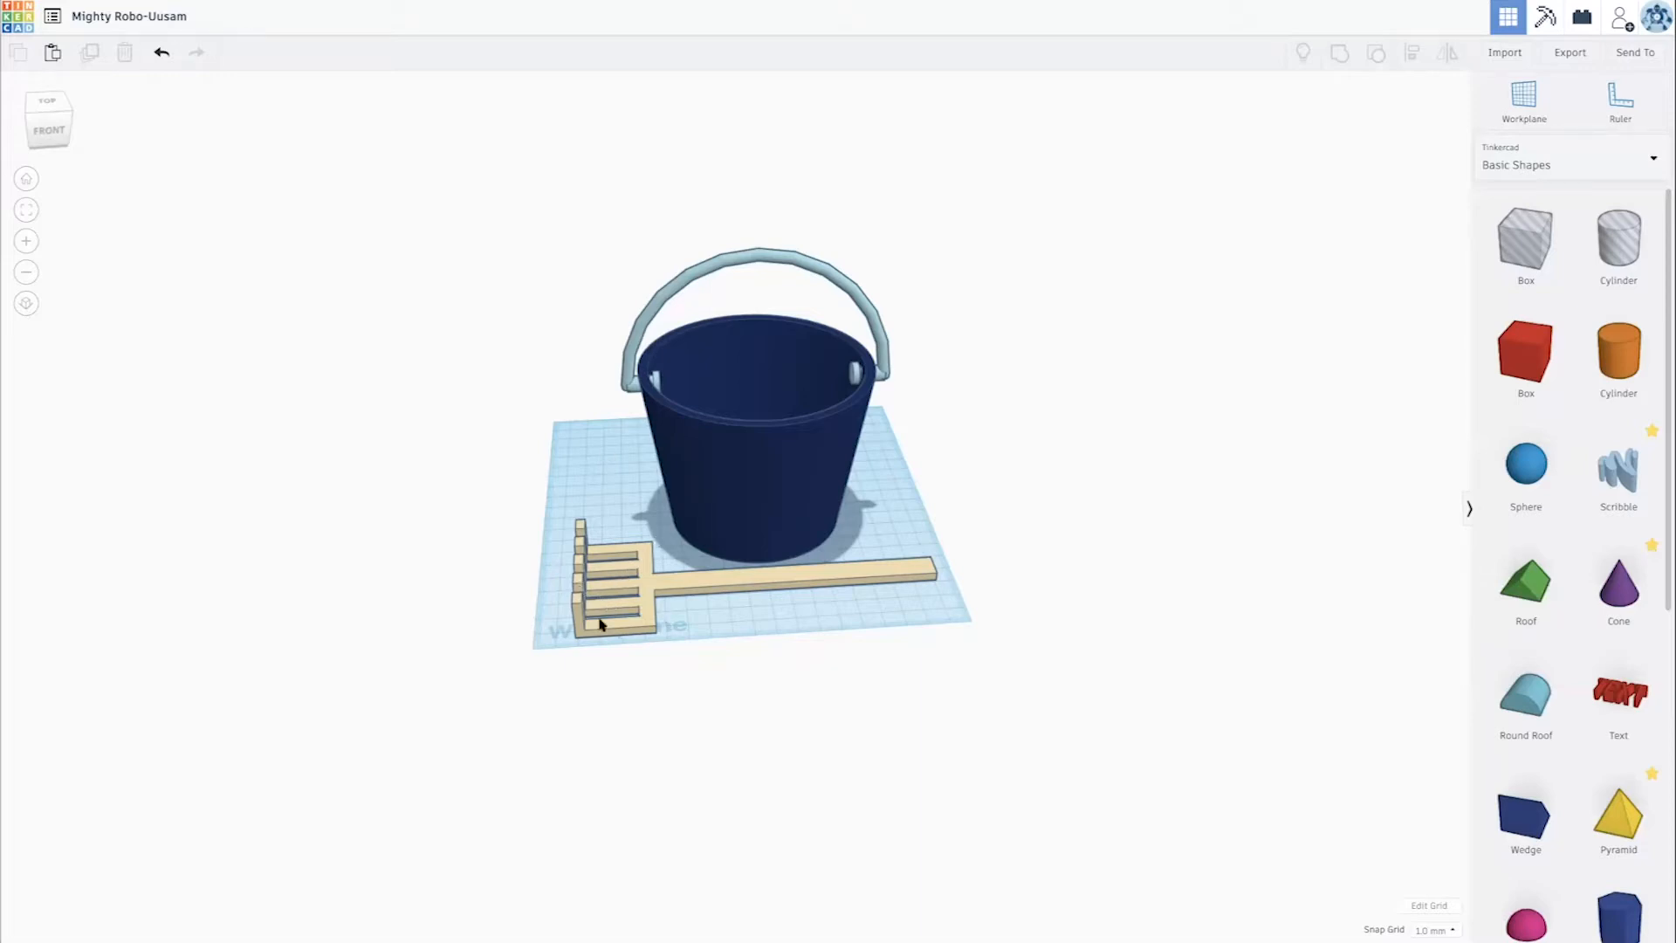
- Examine the finished bucket and the rake from several angles and distances
{"action": "scroll", "coordinate": [831, 543], "scroll_direction": "up", "scroll_amount": 5}
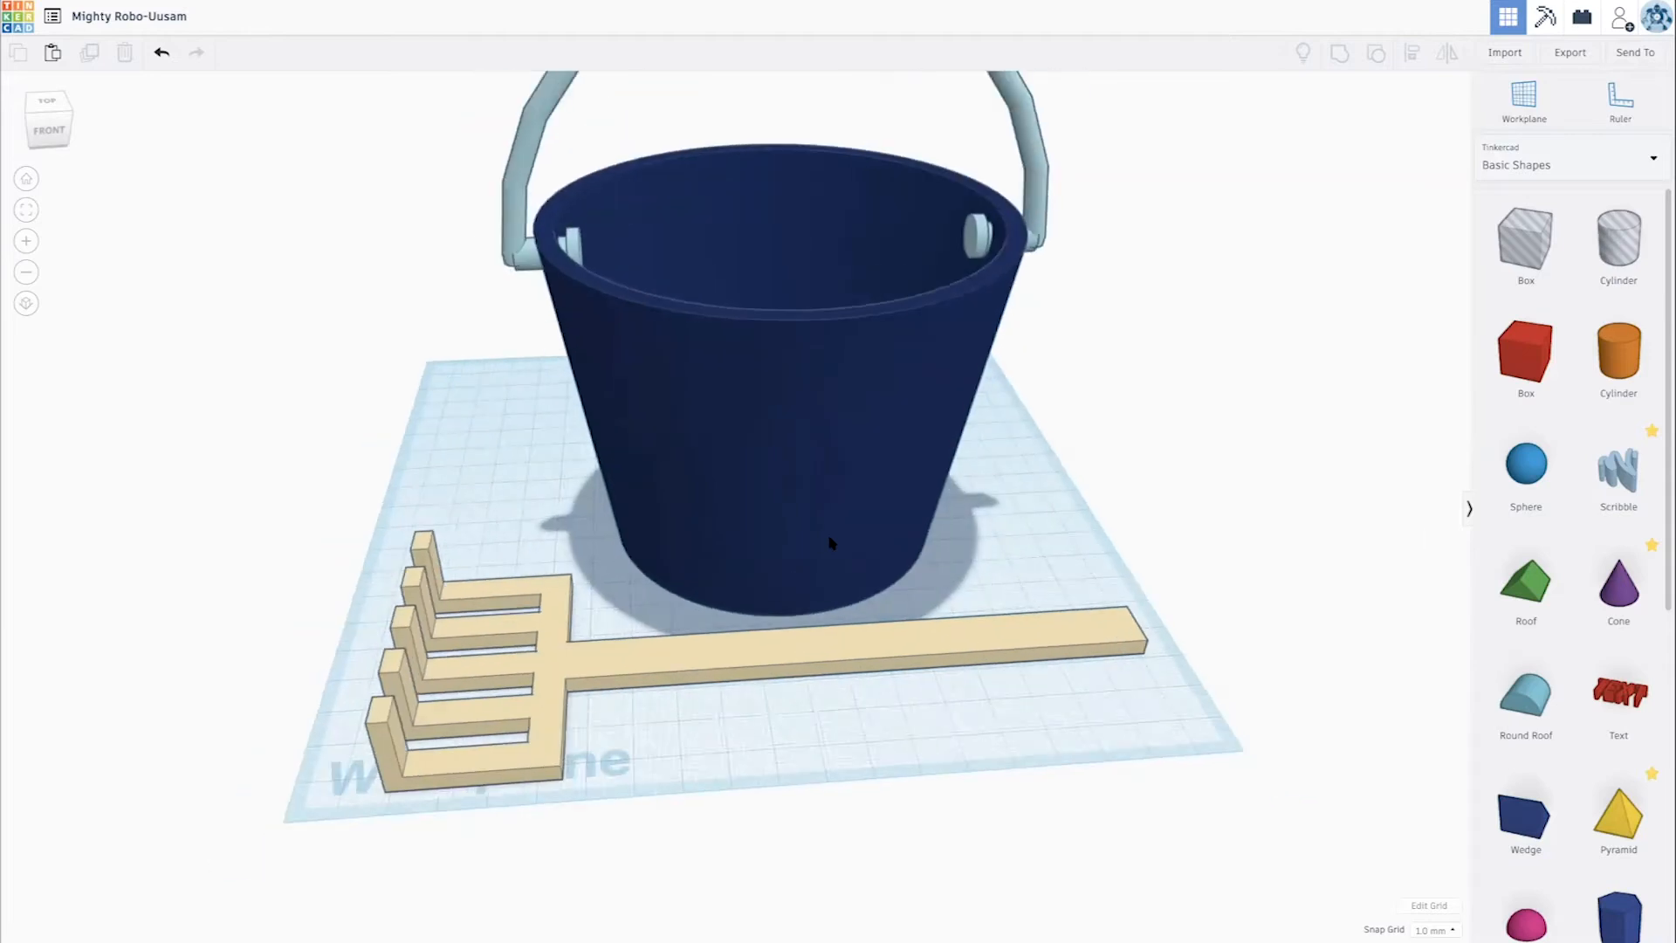
{"action": "scroll", "coordinate": [831, 543], "scroll_direction": "down", "scroll_amount": 3}
{"action": "right_click_drag", "start_coordinate": [732, 599], "coordinate": [1105, 528]}
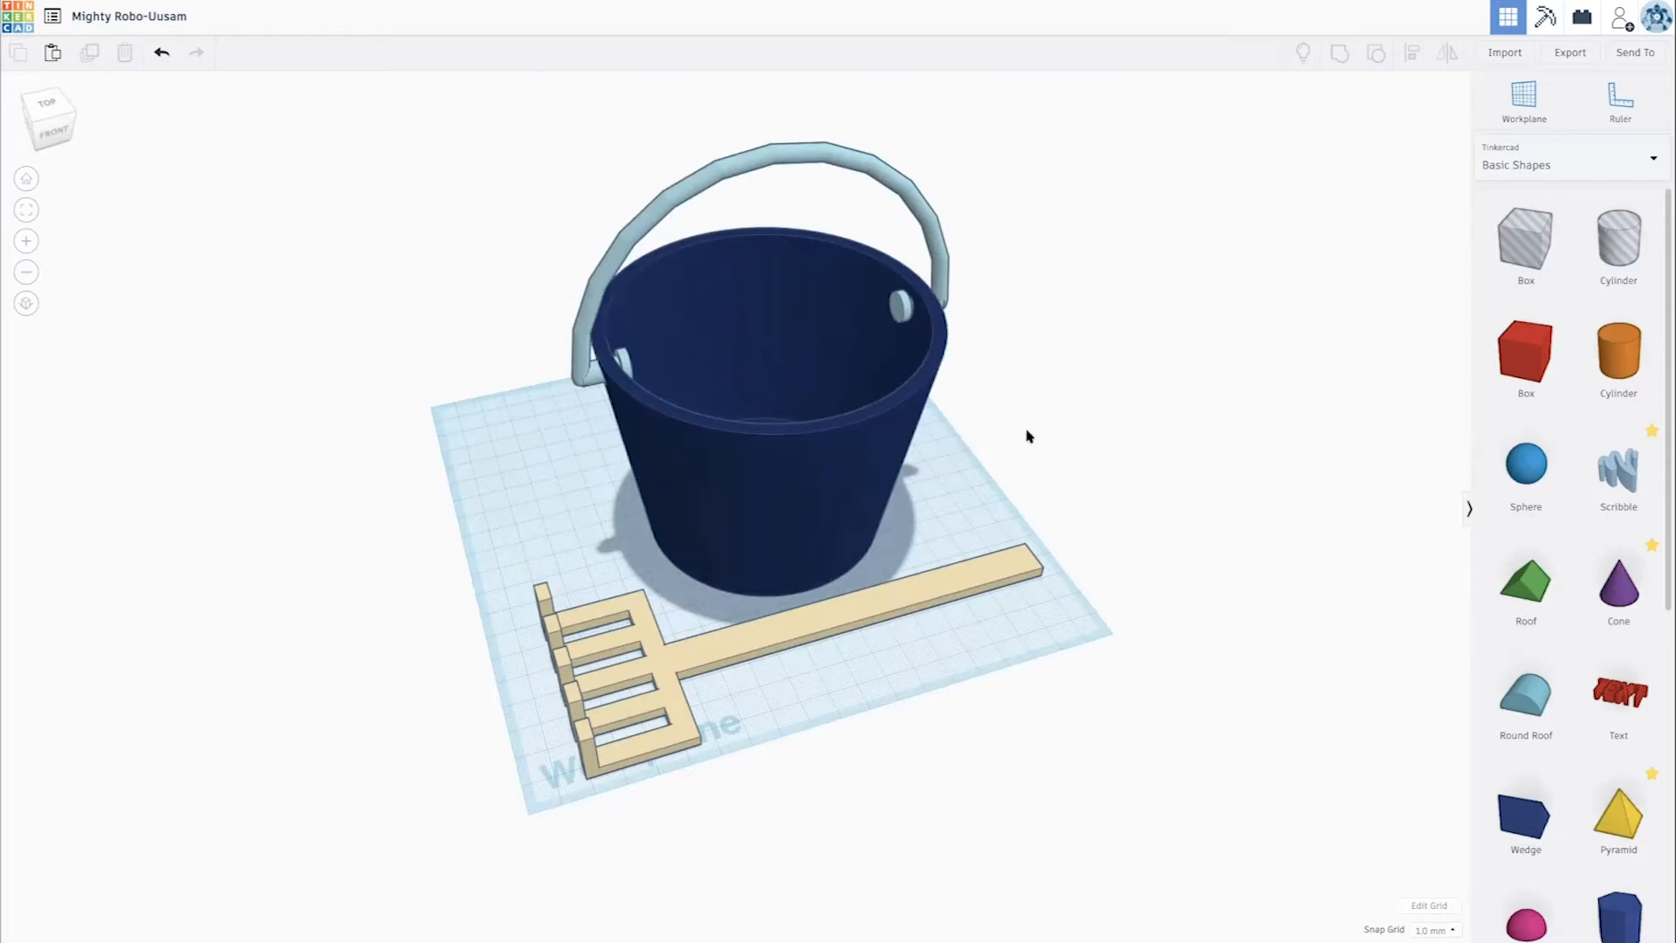
{"action": "scroll", "coordinate": [1031, 431], "scroll_direction": "up", "scroll_amount": 6}
{"action": "right_click_drag", "start_coordinate": [1031, 397], "coordinate": [953, 398]}
{"action": "scroll", "coordinate": [707, 230], "scroll_direction": "down", "scroll_amount": 5}
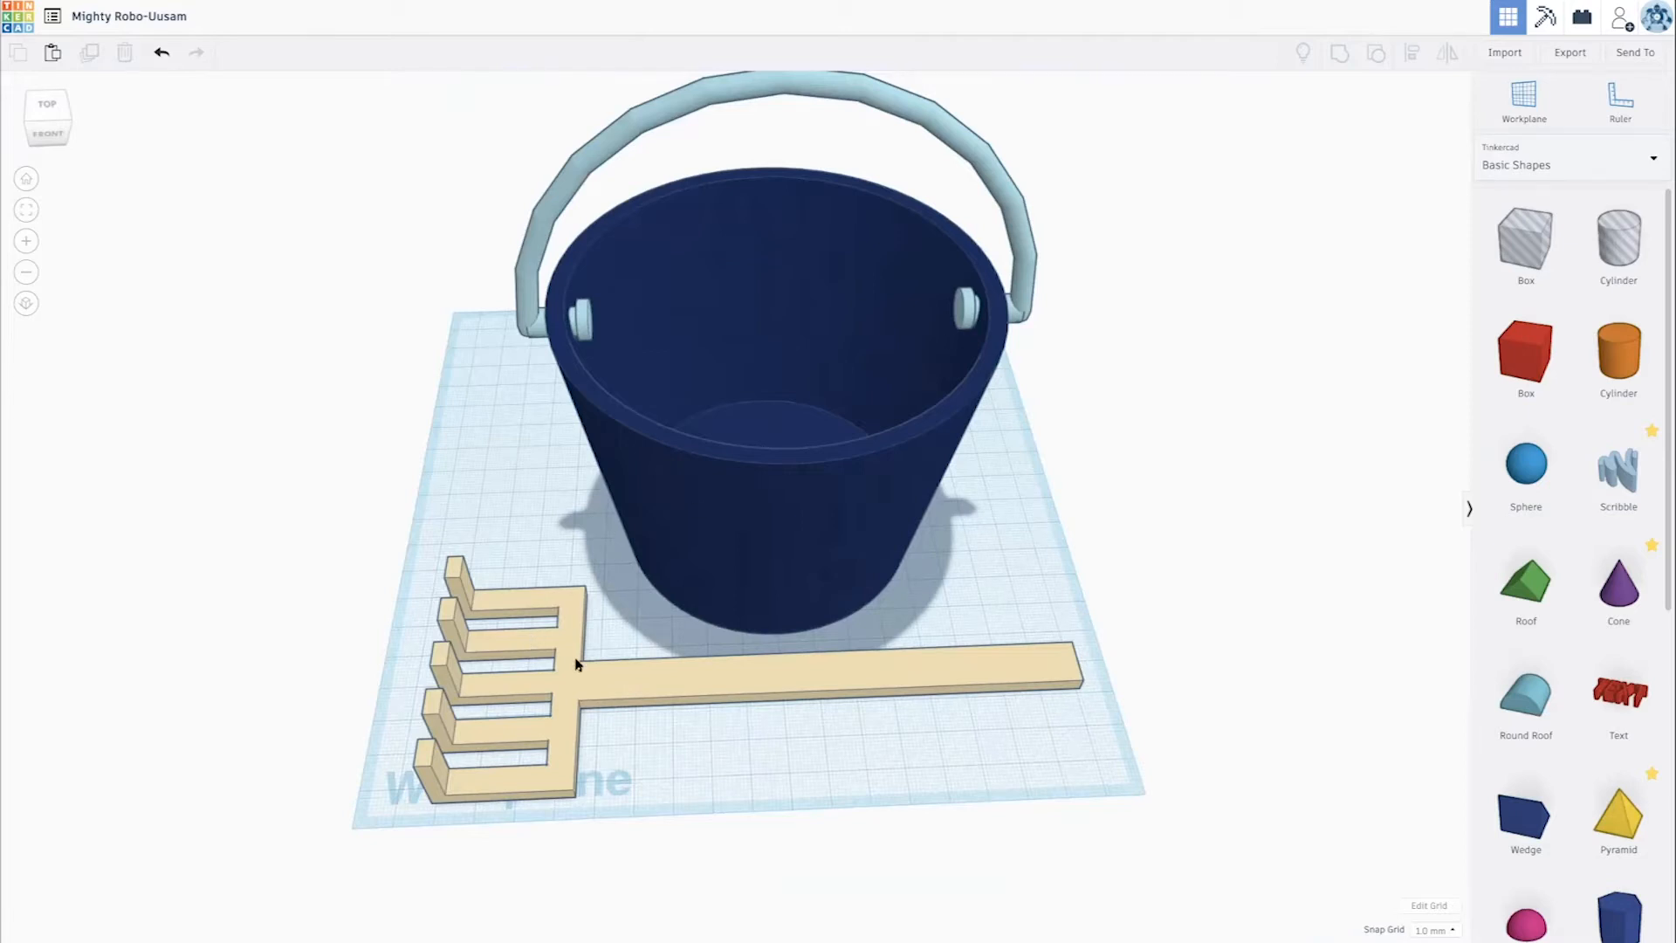
{"action": "left_click", "coordinate": [572, 686]}
{"action": "scroll", "coordinate": [572, 685], "scroll_direction": "up", "scroll_amount": 3}
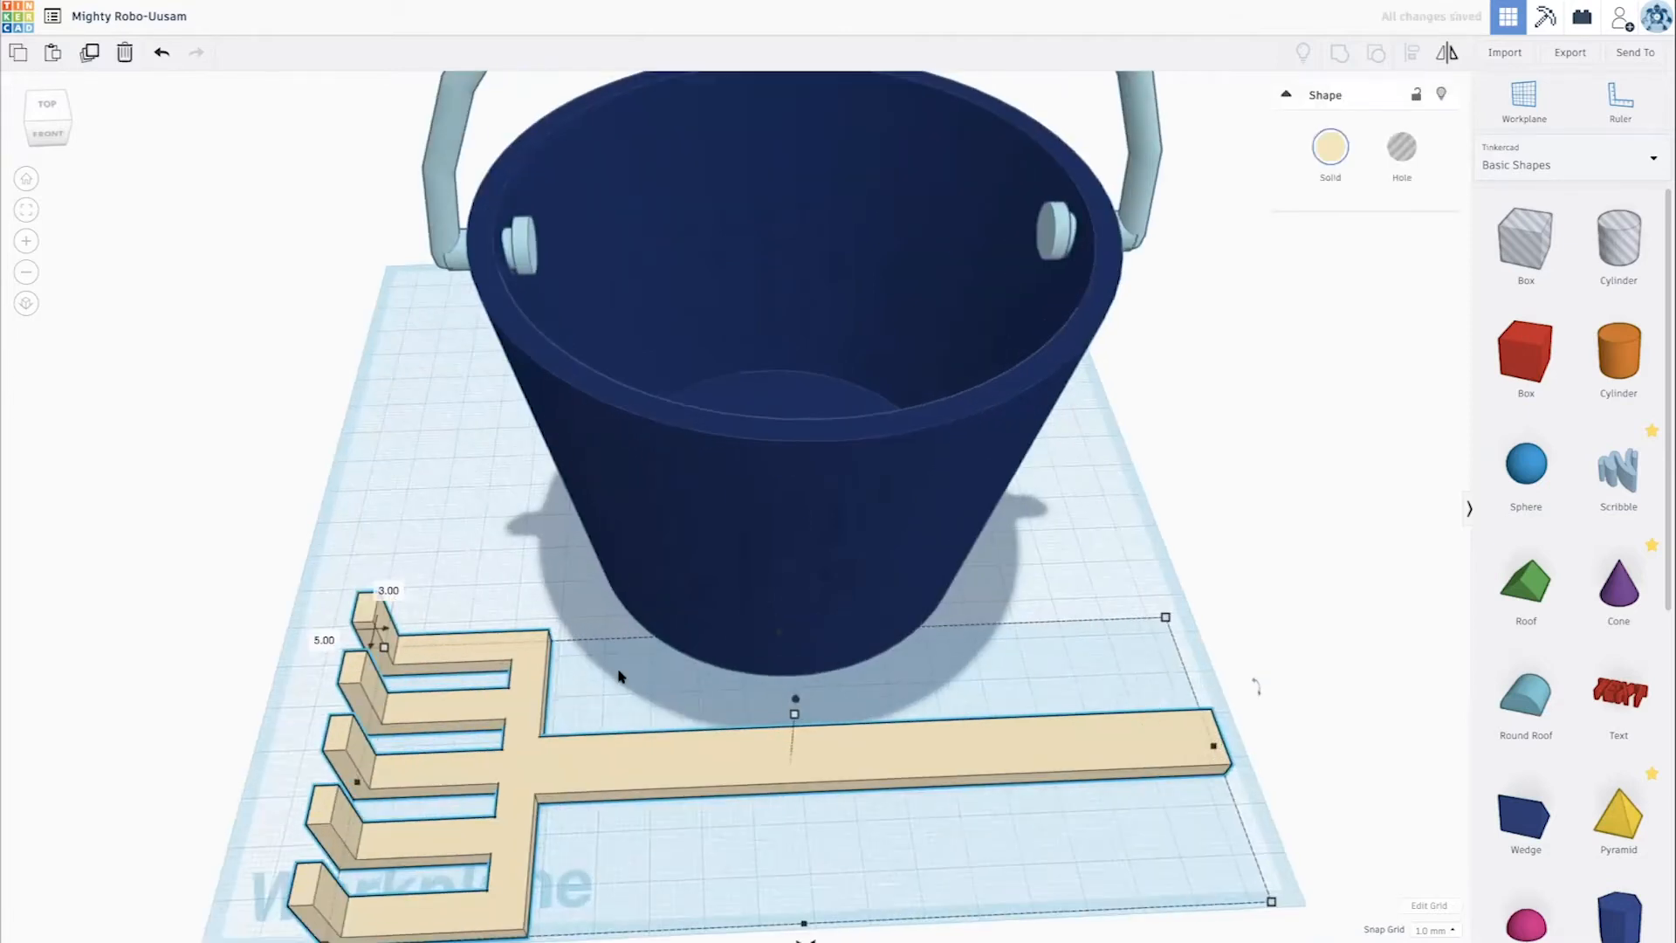
{"action": "right_click_drag", "start_coordinate": [513, 617], "coordinate": [655, 625]}
{"action": "scroll", "coordinate": [656, 627], "scroll_direction": "up", "scroll_amount": 3}
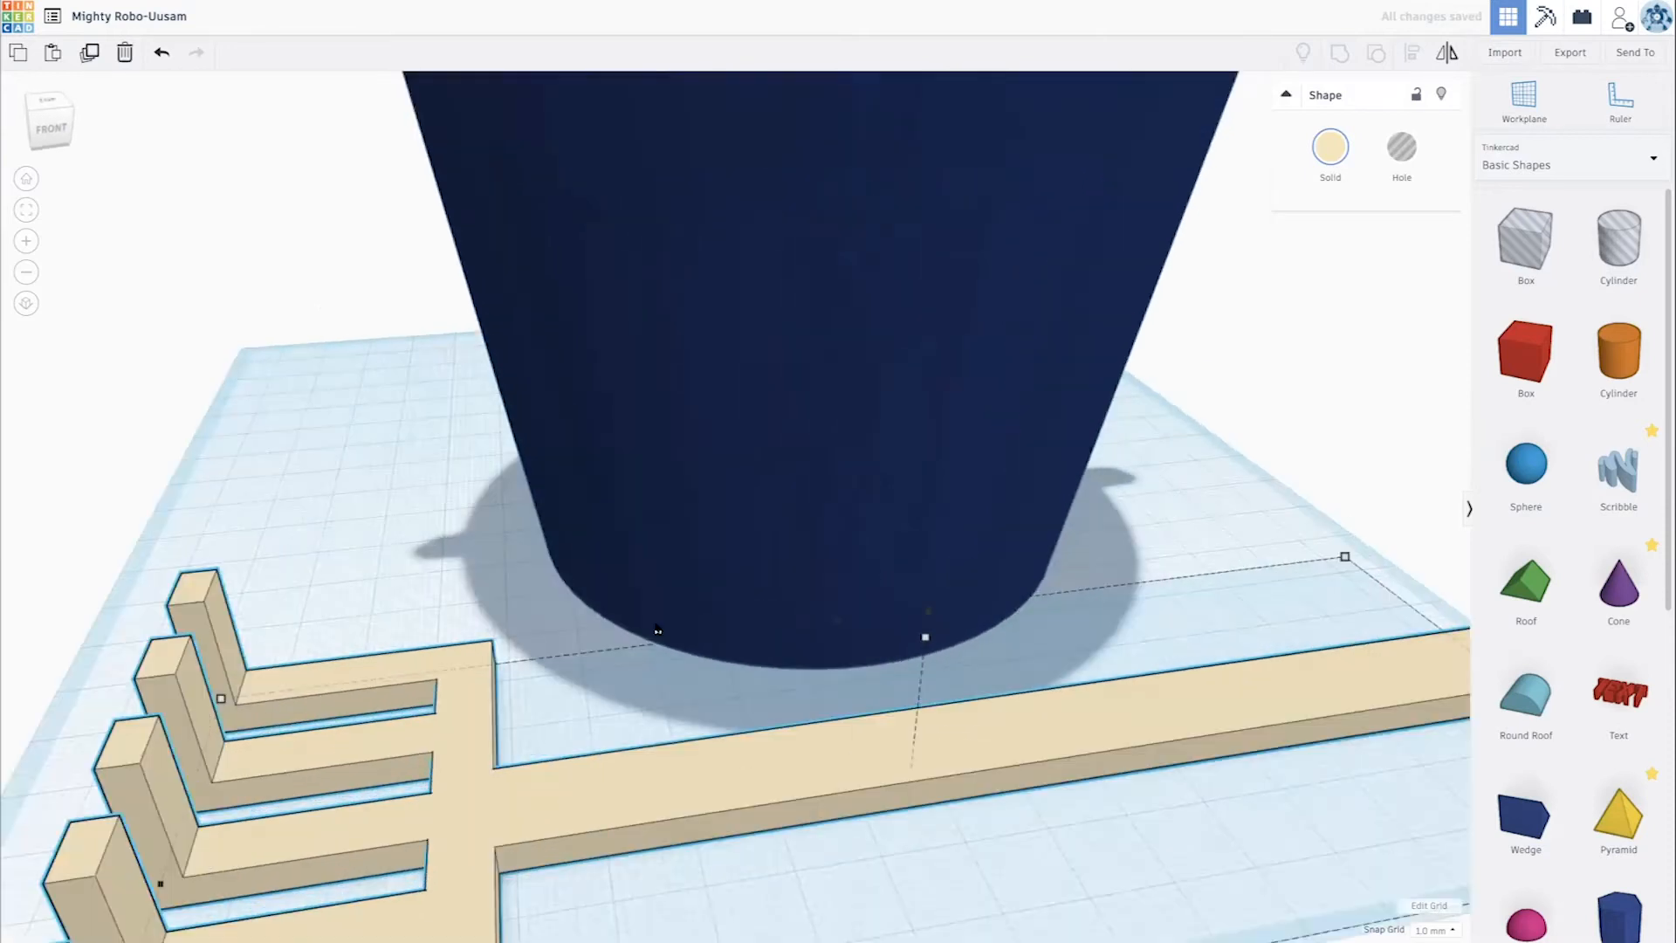
- Delete the bucket, its handle and the rake so the workplane is empty
{"action": "scroll", "coordinate": [656, 627], "scroll_direction": "down", "scroll_amount": 5}
{"action": "scroll", "coordinate": [656, 627], "scroll_direction": "down", "scroll_amount": 5}
{"action": "left_click_drag", "start_coordinate": [503, 326], "coordinate": [999, 663]}
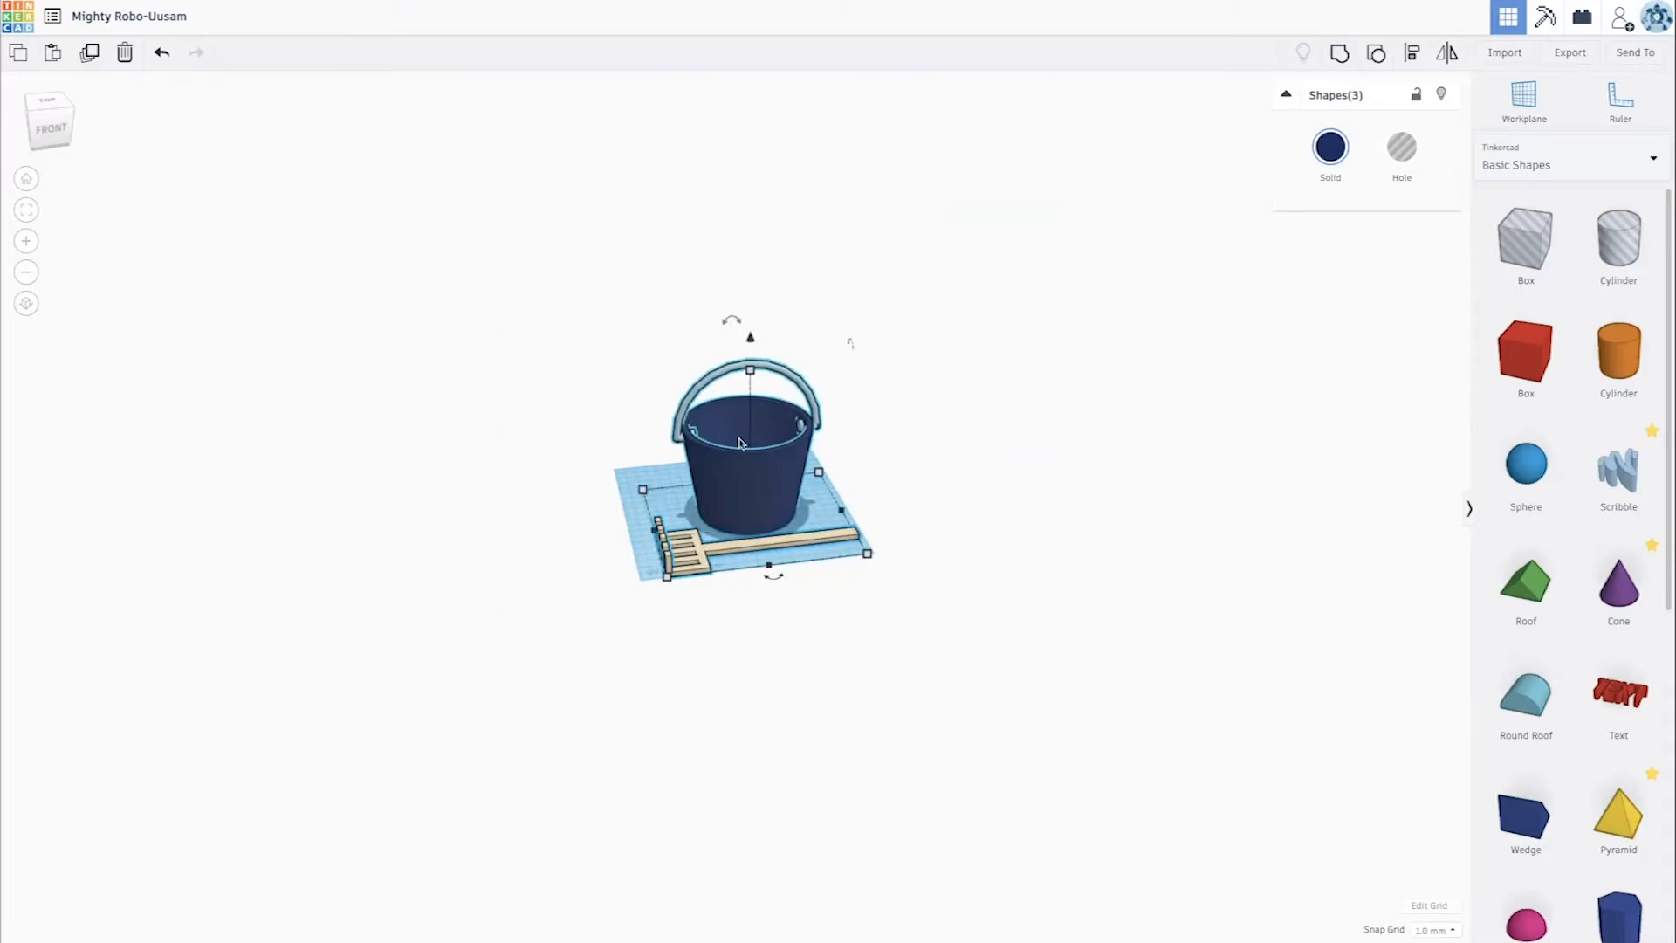
{"action": "key", "text": "Delete"}
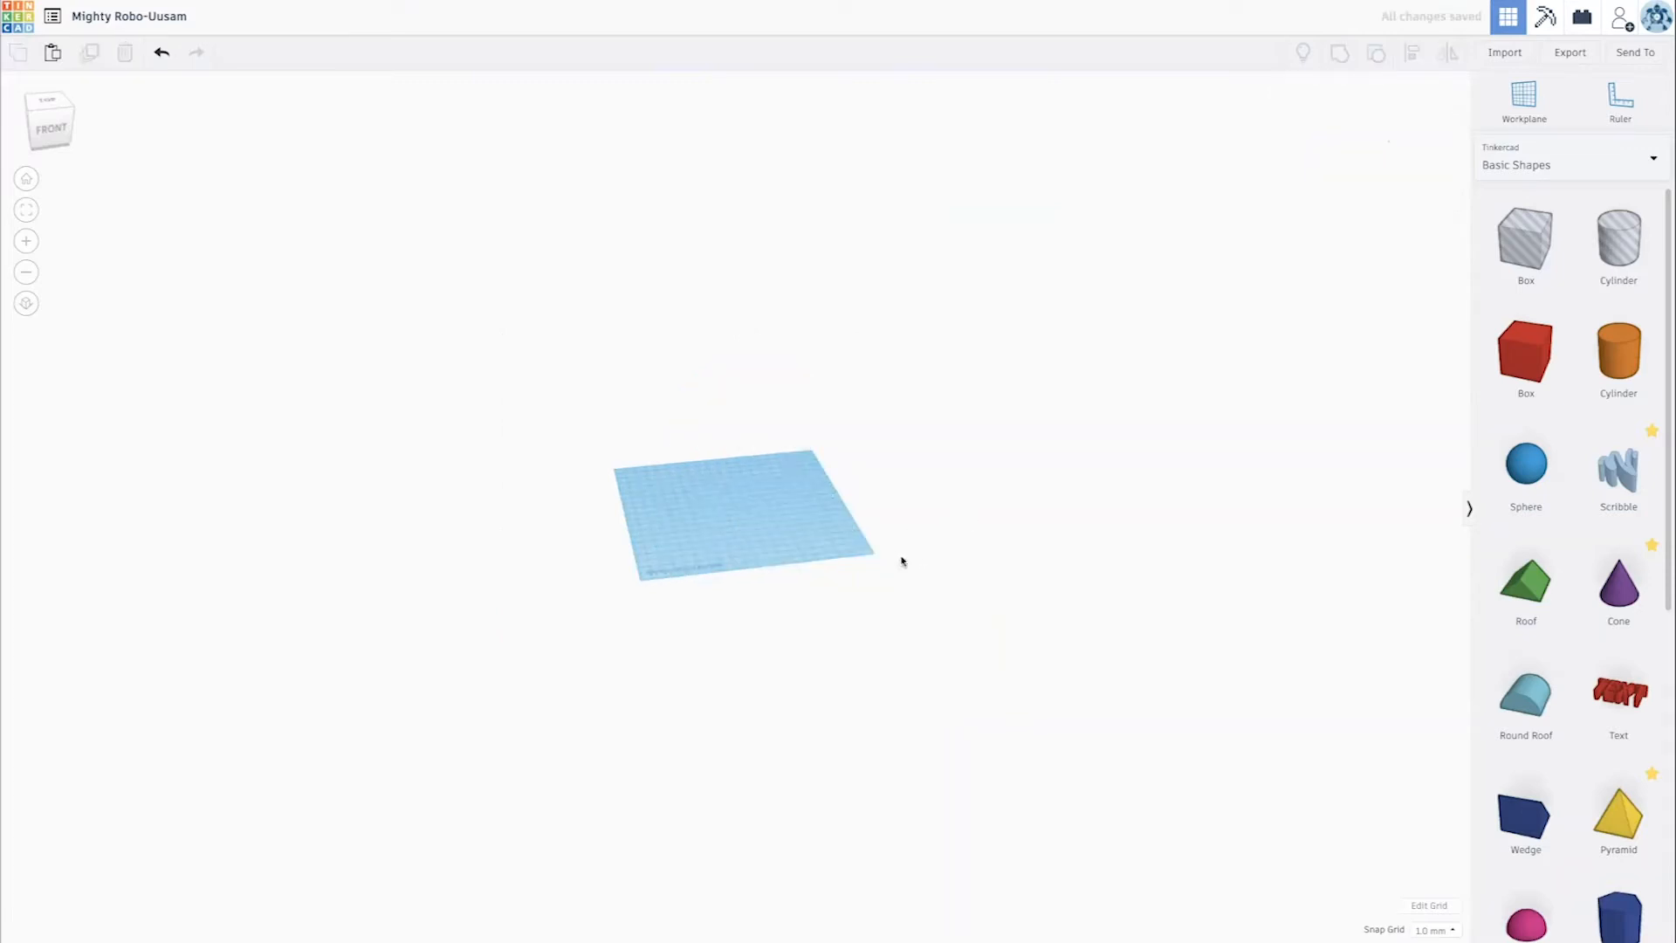
{"action": "scroll", "coordinate": [899, 562], "scroll_direction": "up", "scroll_amount": 5}
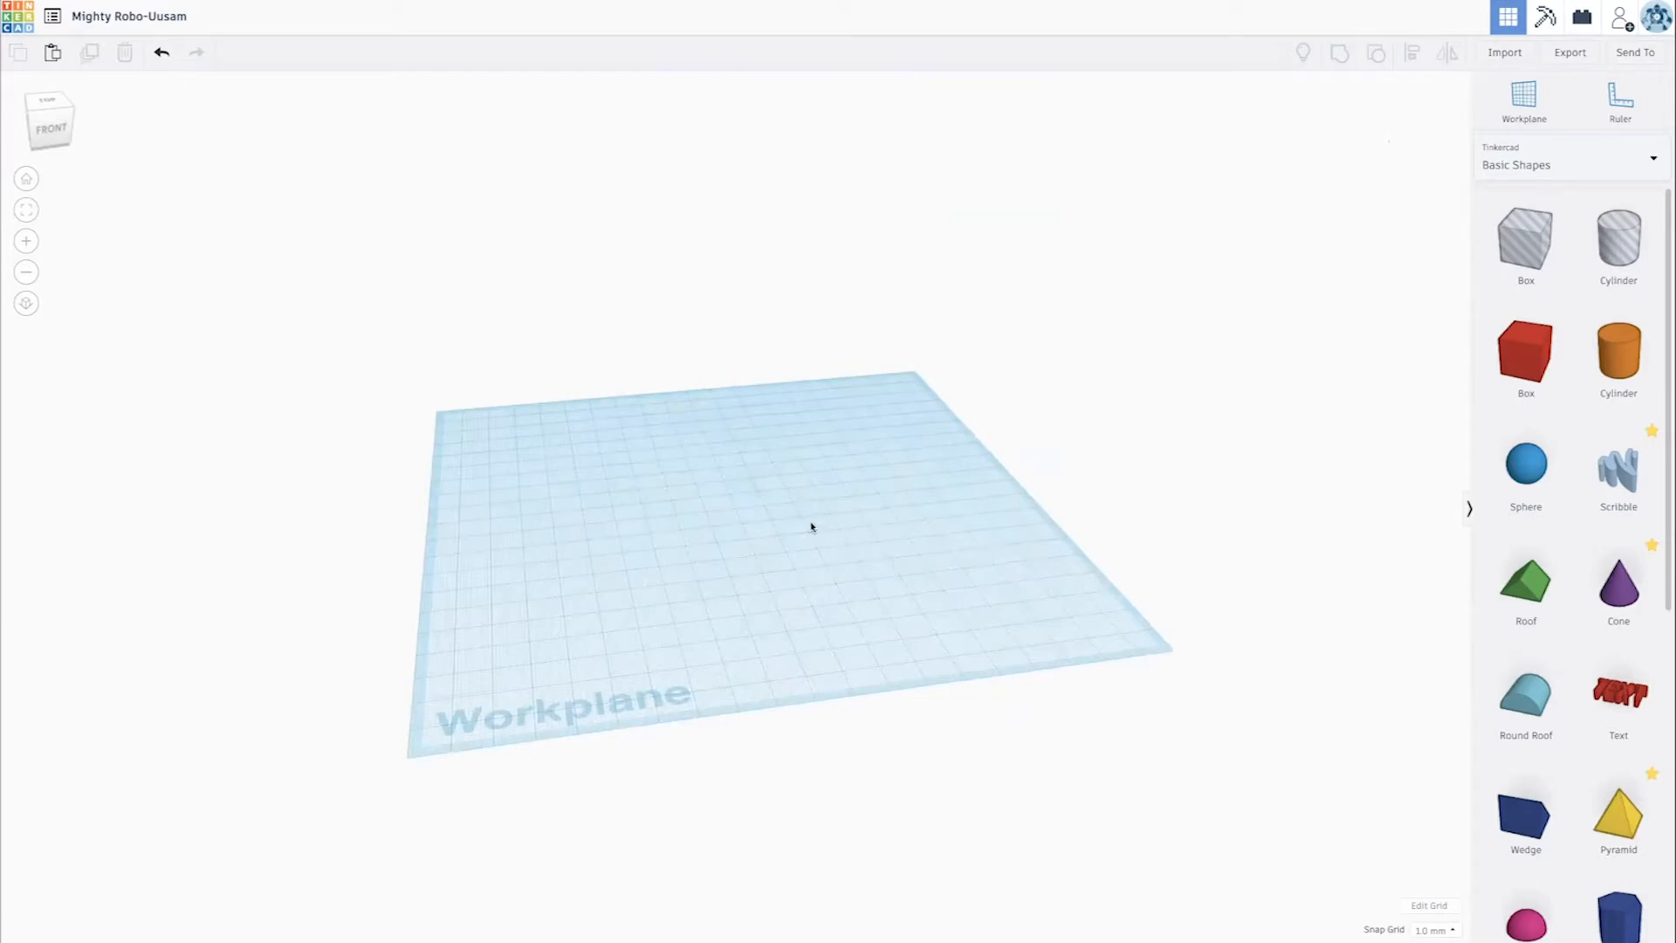
{"action": "scroll", "coordinate": [811, 527], "scroll_direction": "up", "scroll_amount": 3}
{"action": "scroll", "coordinate": [811, 526], "scroll_direction": "down", "scroll_amount": 3}
{"action": "scroll", "coordinate": [811, 526], "scroll_direction": "down", "scroll_amount": 2}
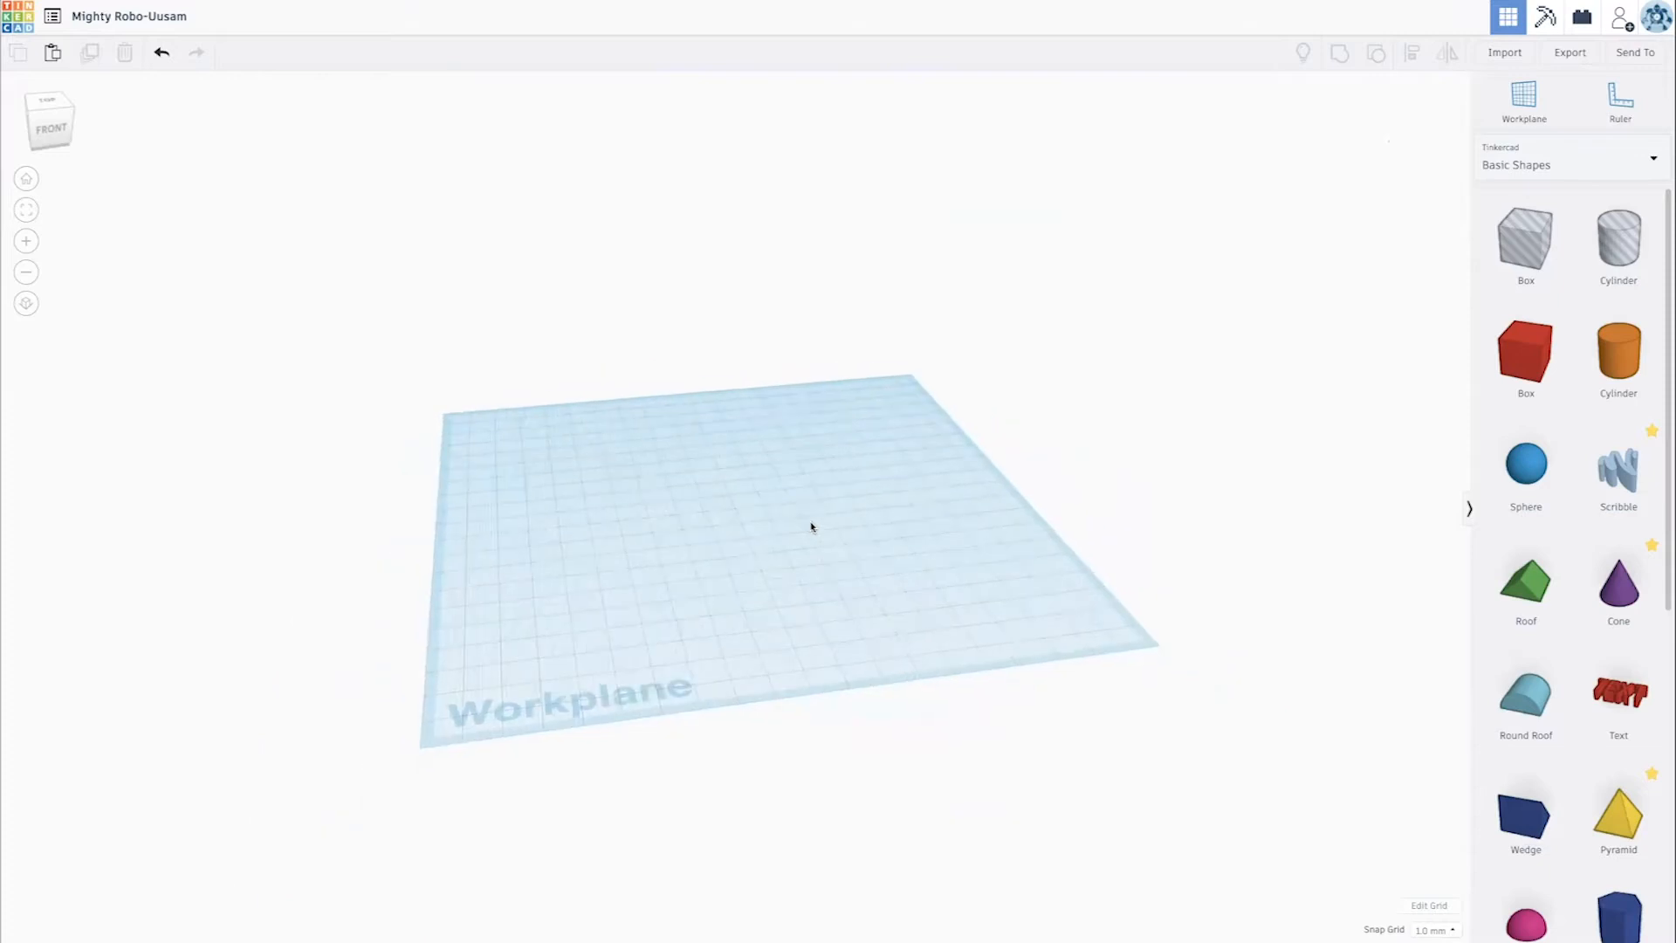
{"action": "middle_click_drag", "start_coordinate": [461, 526], "coordinate": [882, 502]}
{"action": "middle_click_drag", "start_coordinate": [780, 355], "coordinate": [794, 518]}
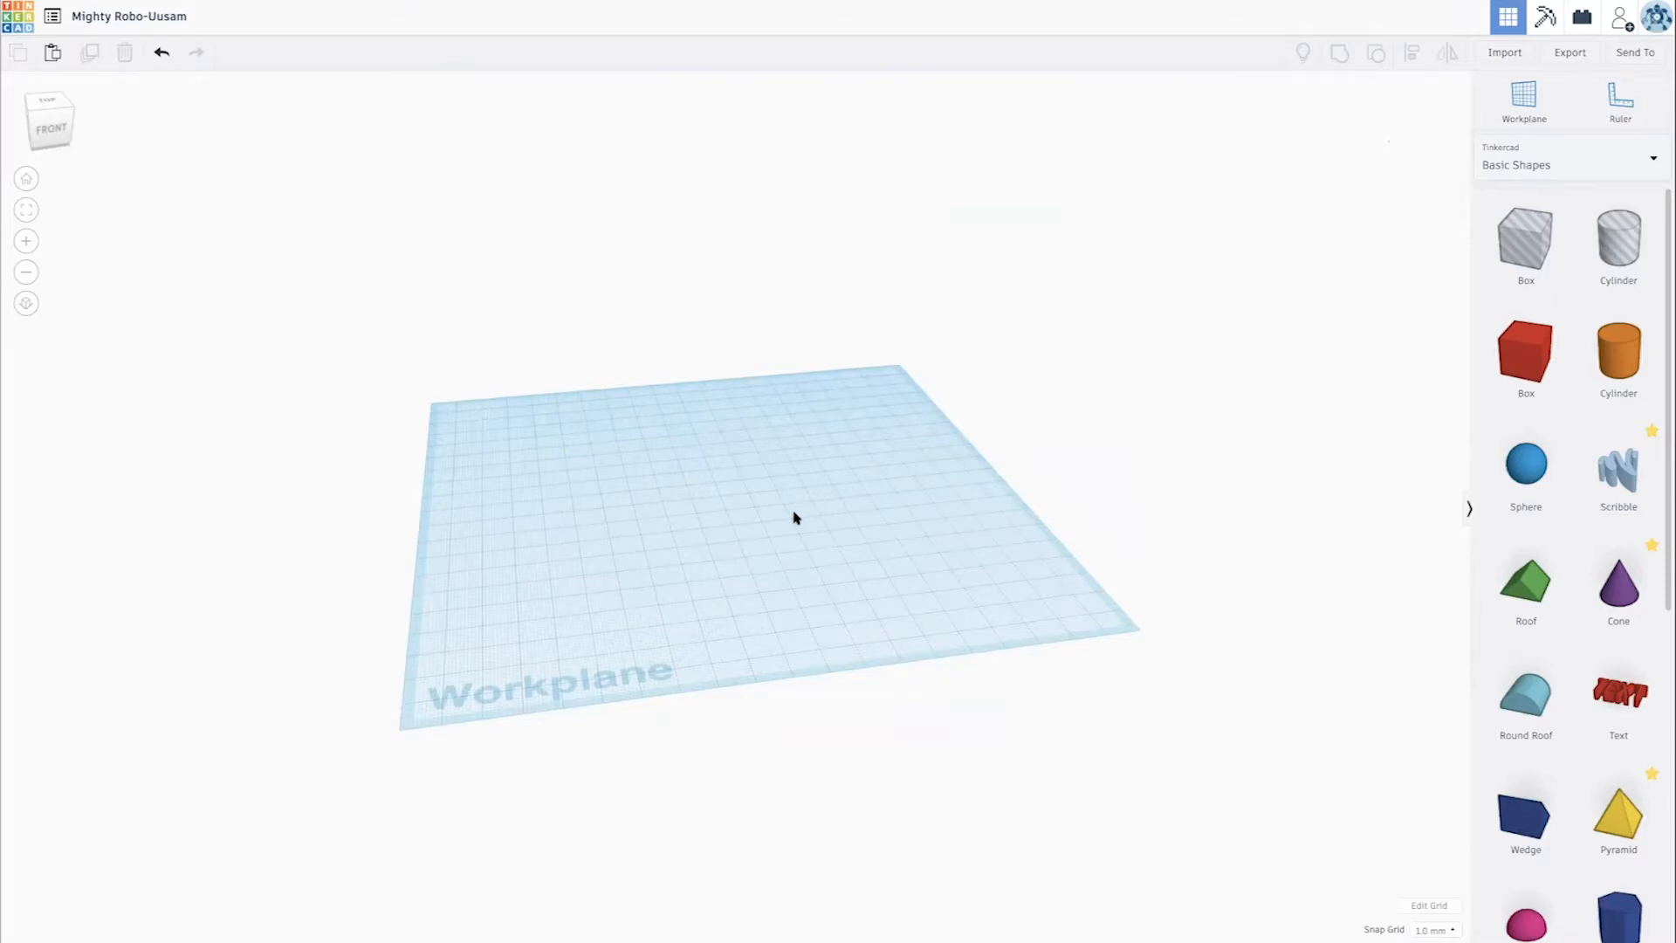
{"action": "mouse_move", "coordinate": [795, 513]}
{"action": "middle_mouse_down"}
{"action": "mouse_move", "coordinate": [400, 465]}
{"action": "mouse_move", "coordinate": [835, 497]}
{"action": "mouse_move", "coordinate": [805, 498]}
{"action": "middle_mouse_up"}
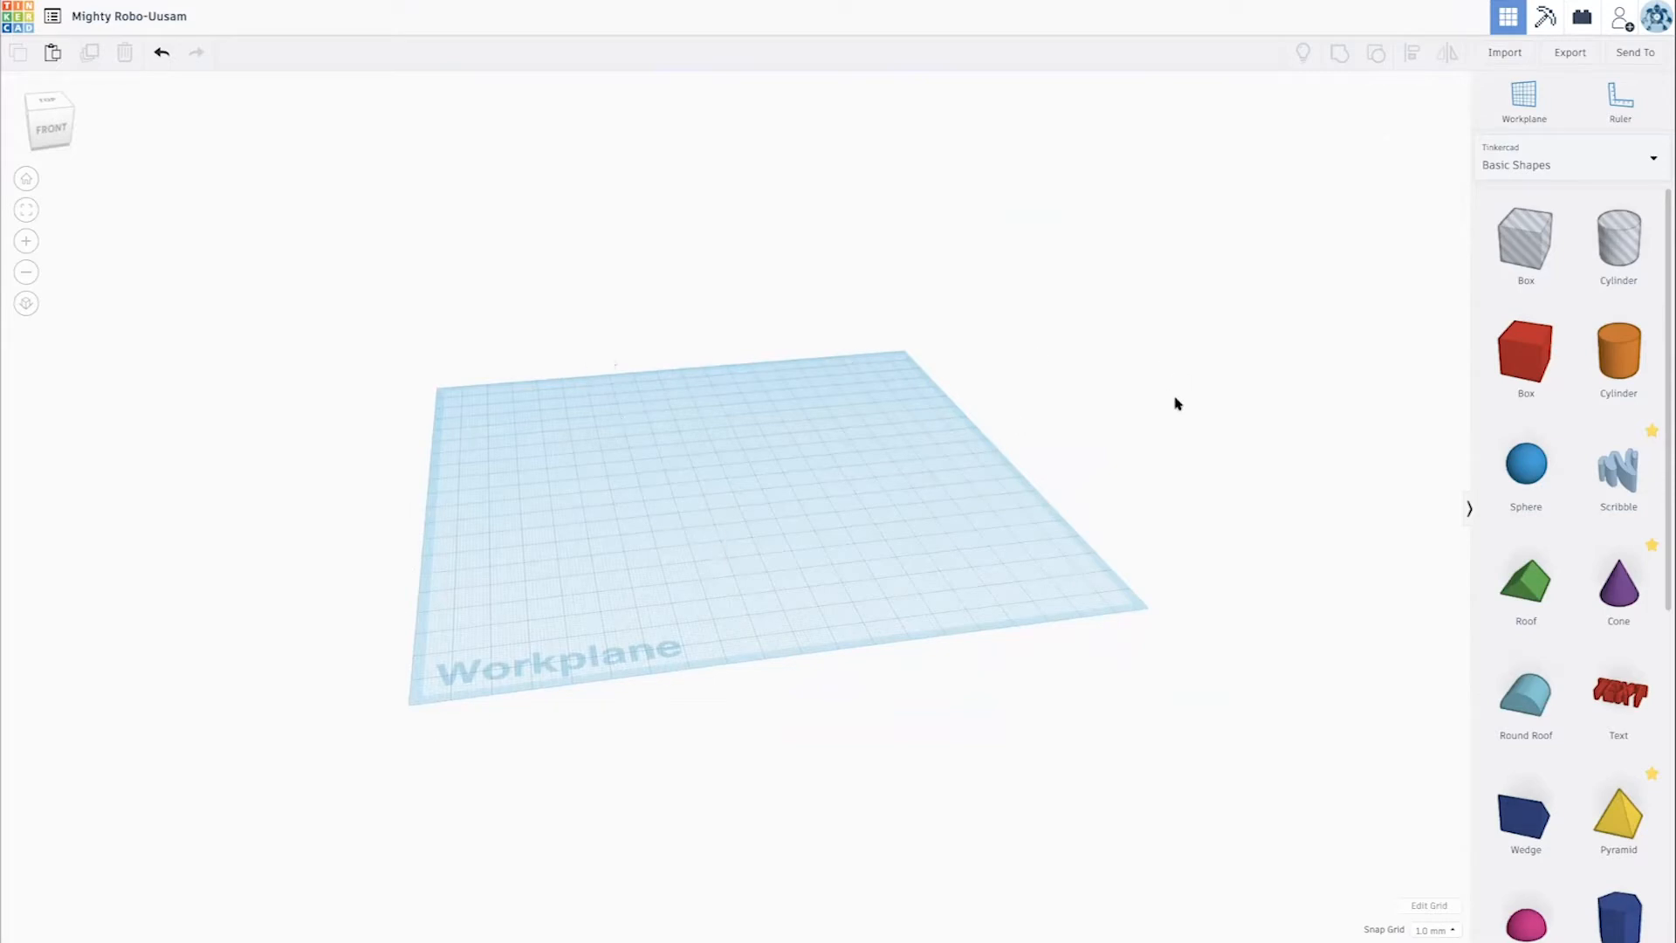
{"action": "right_click_drag", "start_coordinate": [1118, 404], "coordinate": [542, 433]}
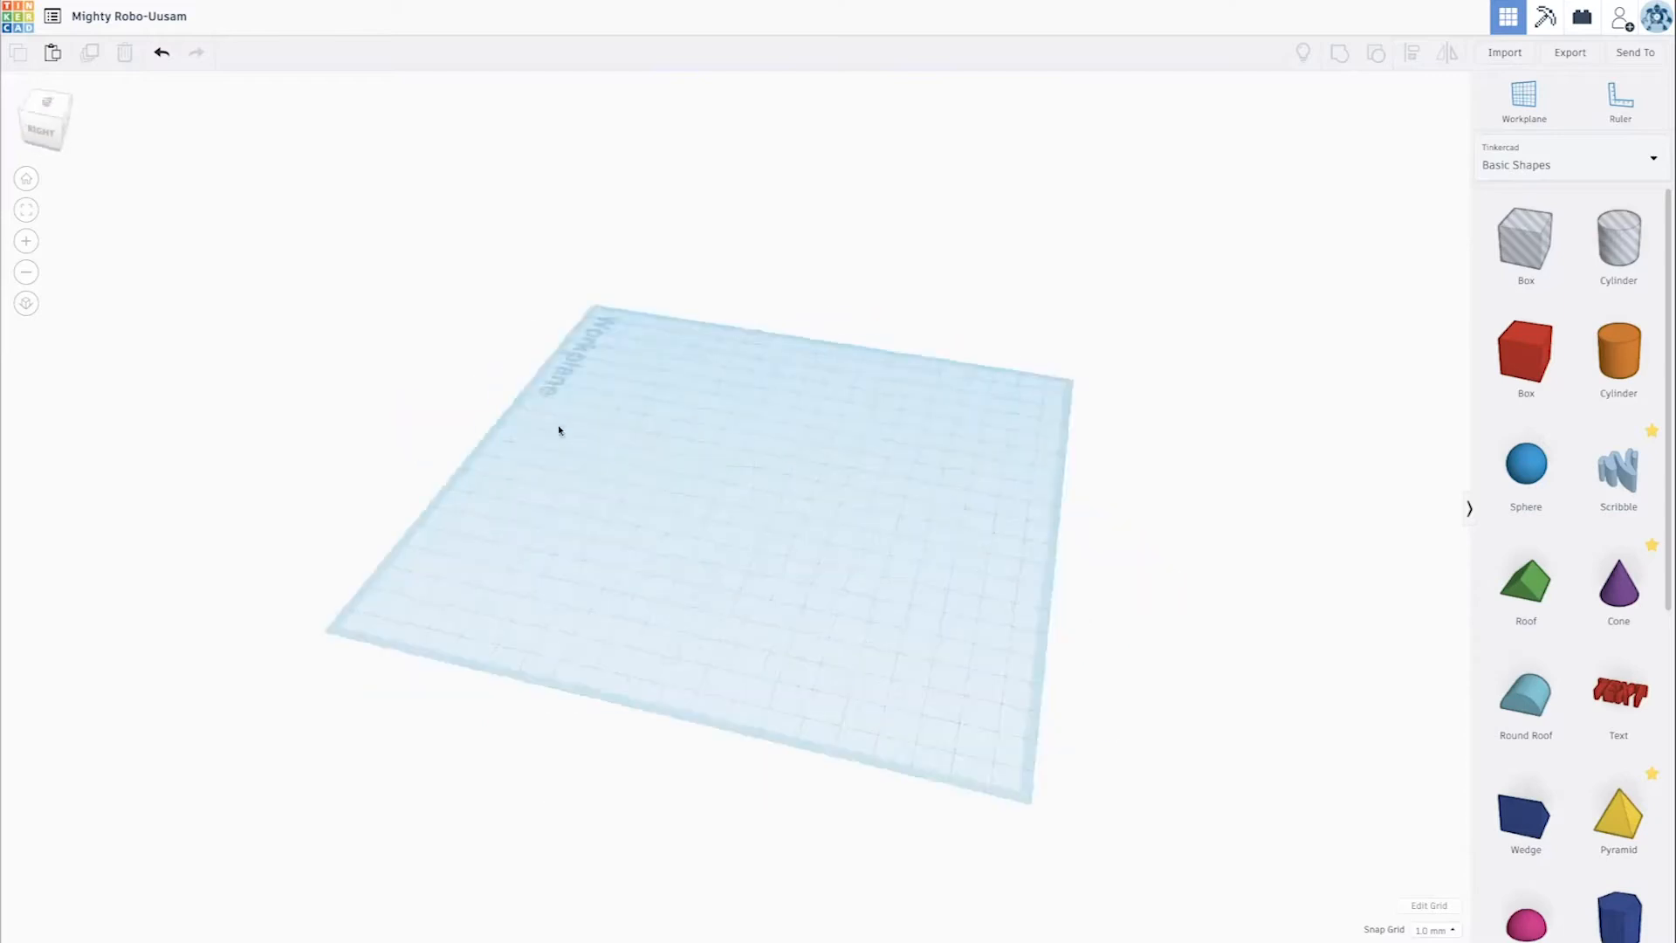
{"action": "right_click_drag", "start_coordinate": [1128, 365], "coordinate": [1172, 416]}
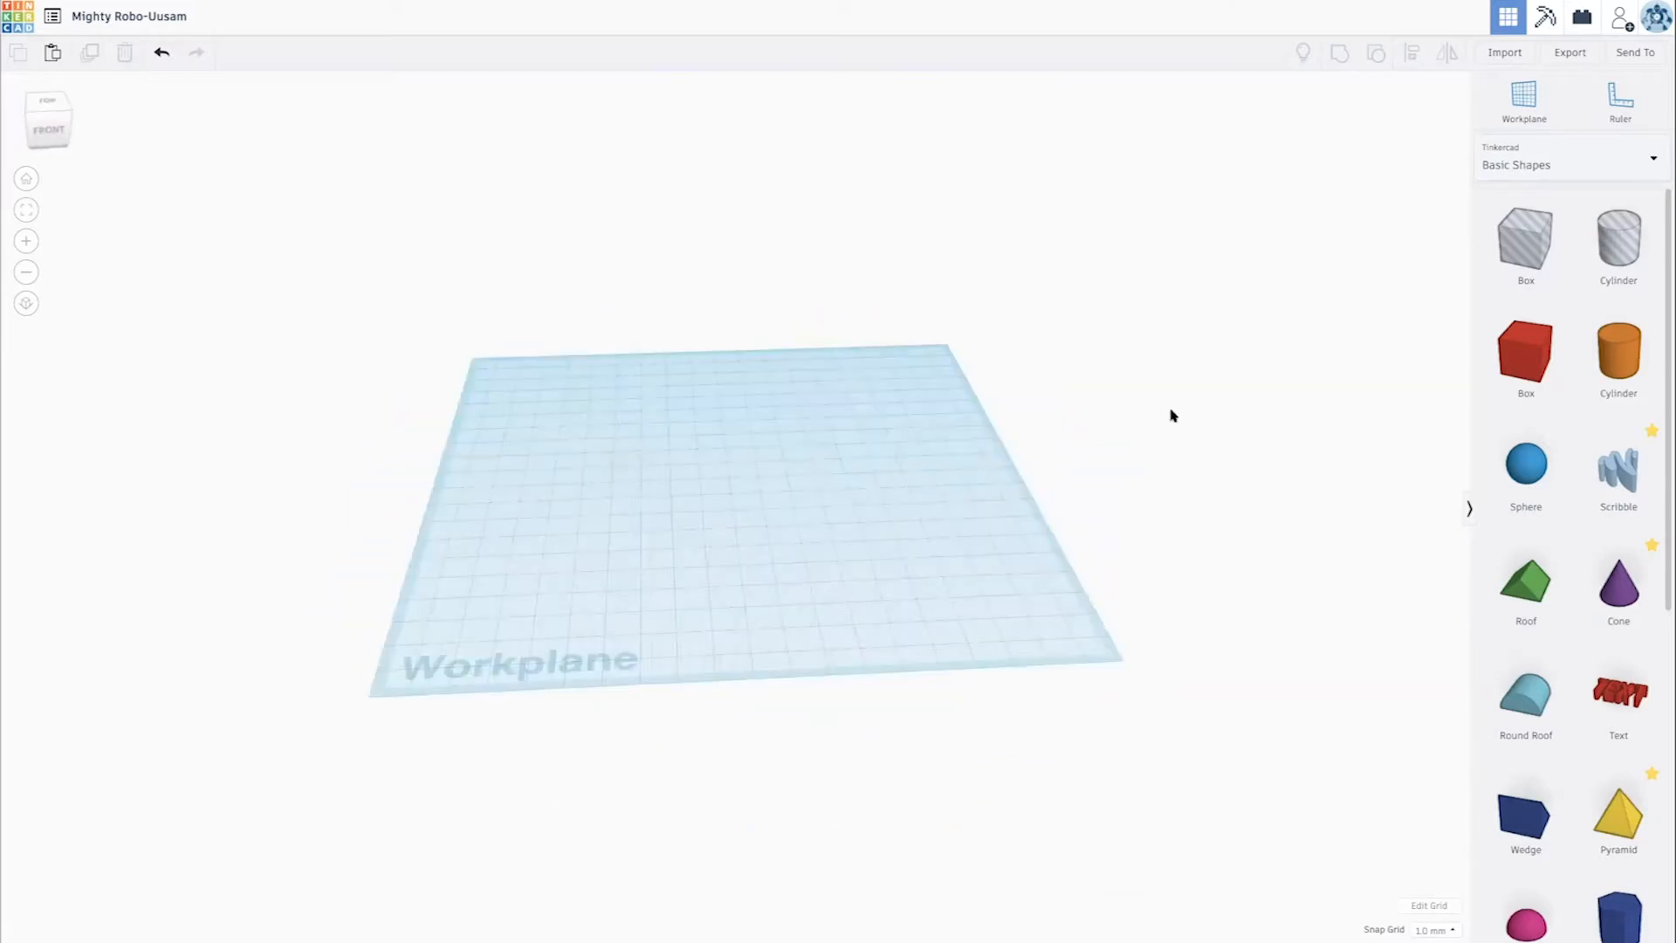
- Rename the design as "Seau et Rateau"
{"action": "left_click", "coordinate": [146, 14]}
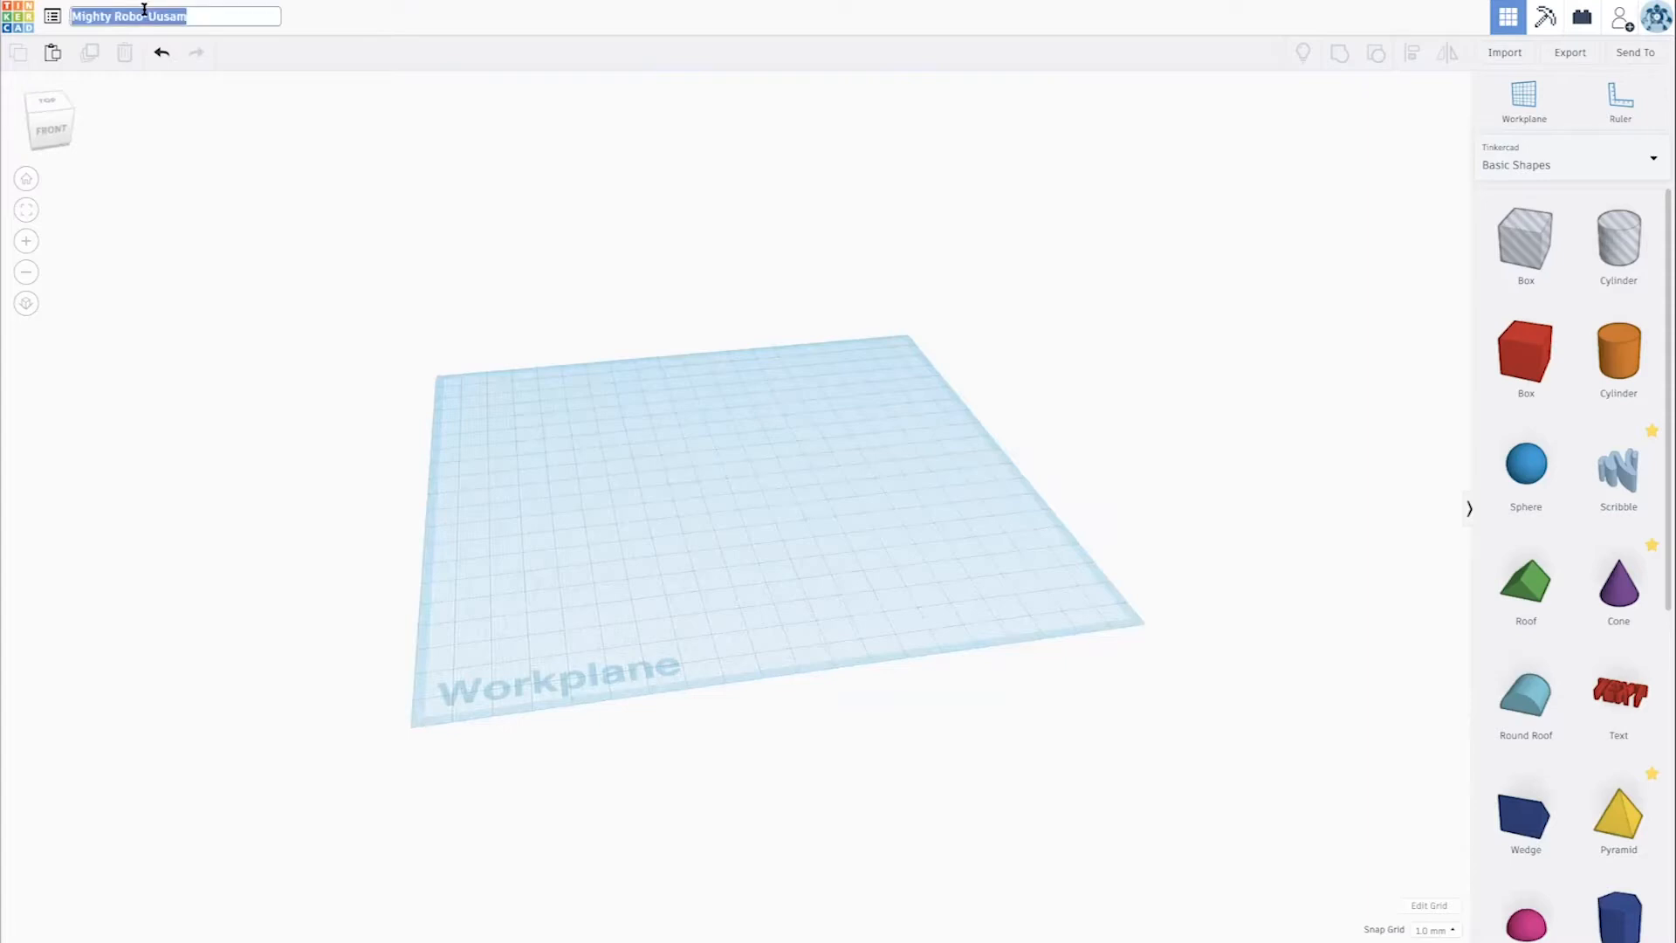
{"action": "type", "text": "Seau et Rateau"}
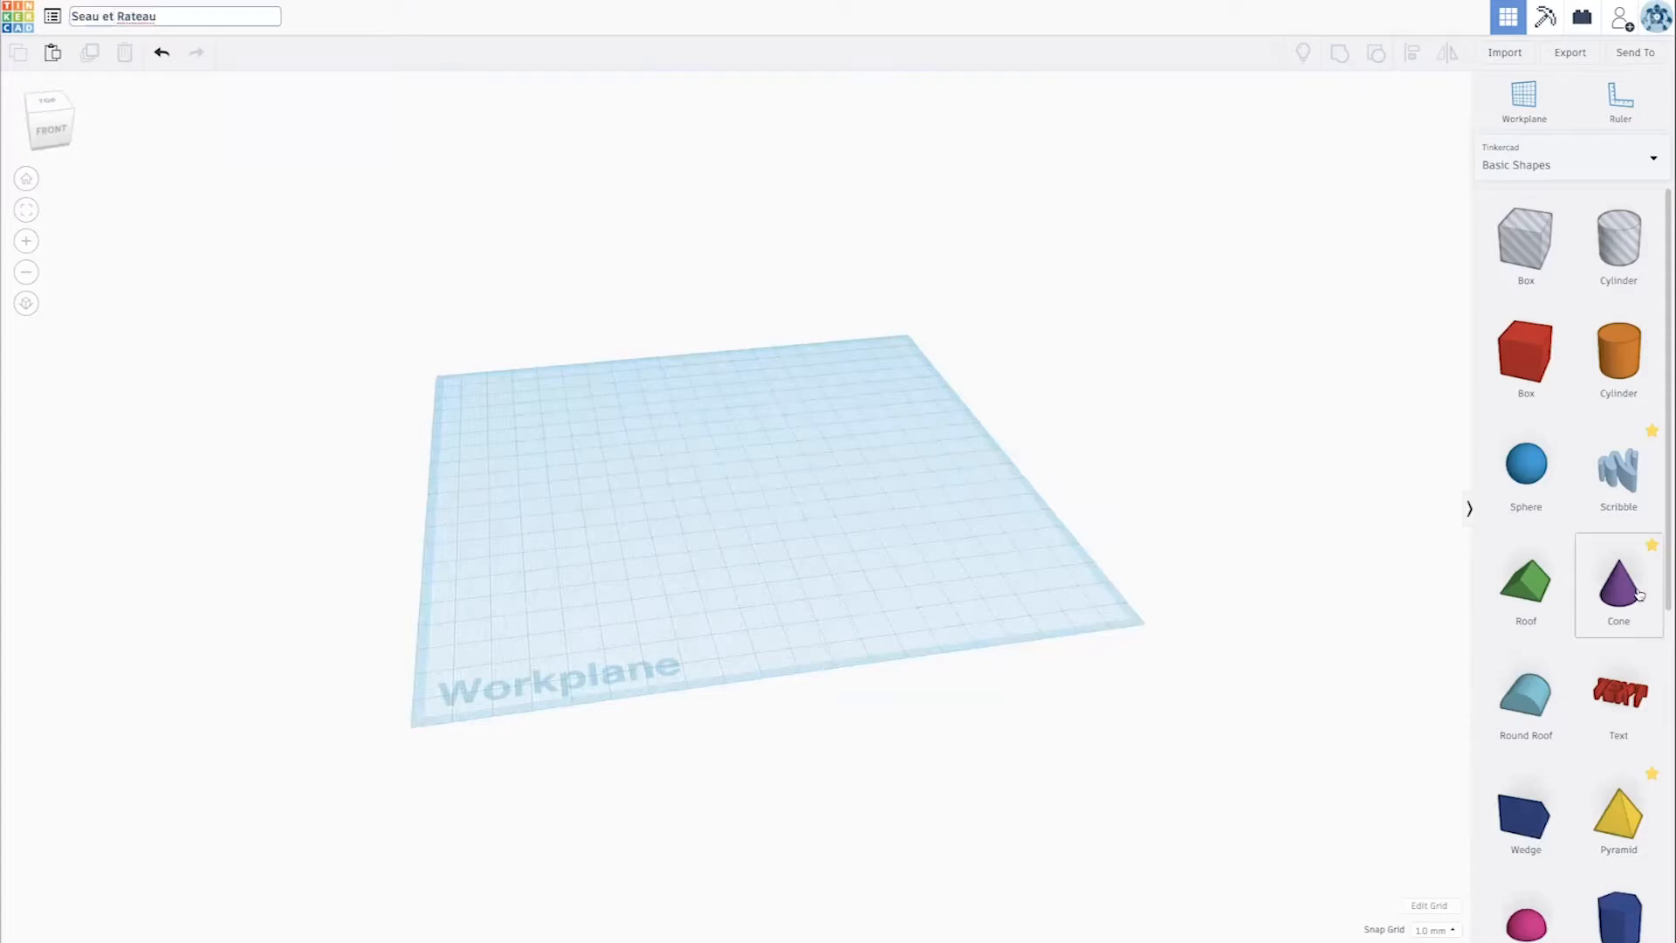
- Place a cone near the middle of the workplane and set its number of sides to 64
{"action": "left_click_drag", "start_coordinate": [1636, 597], "coordinate": [761, 491]}
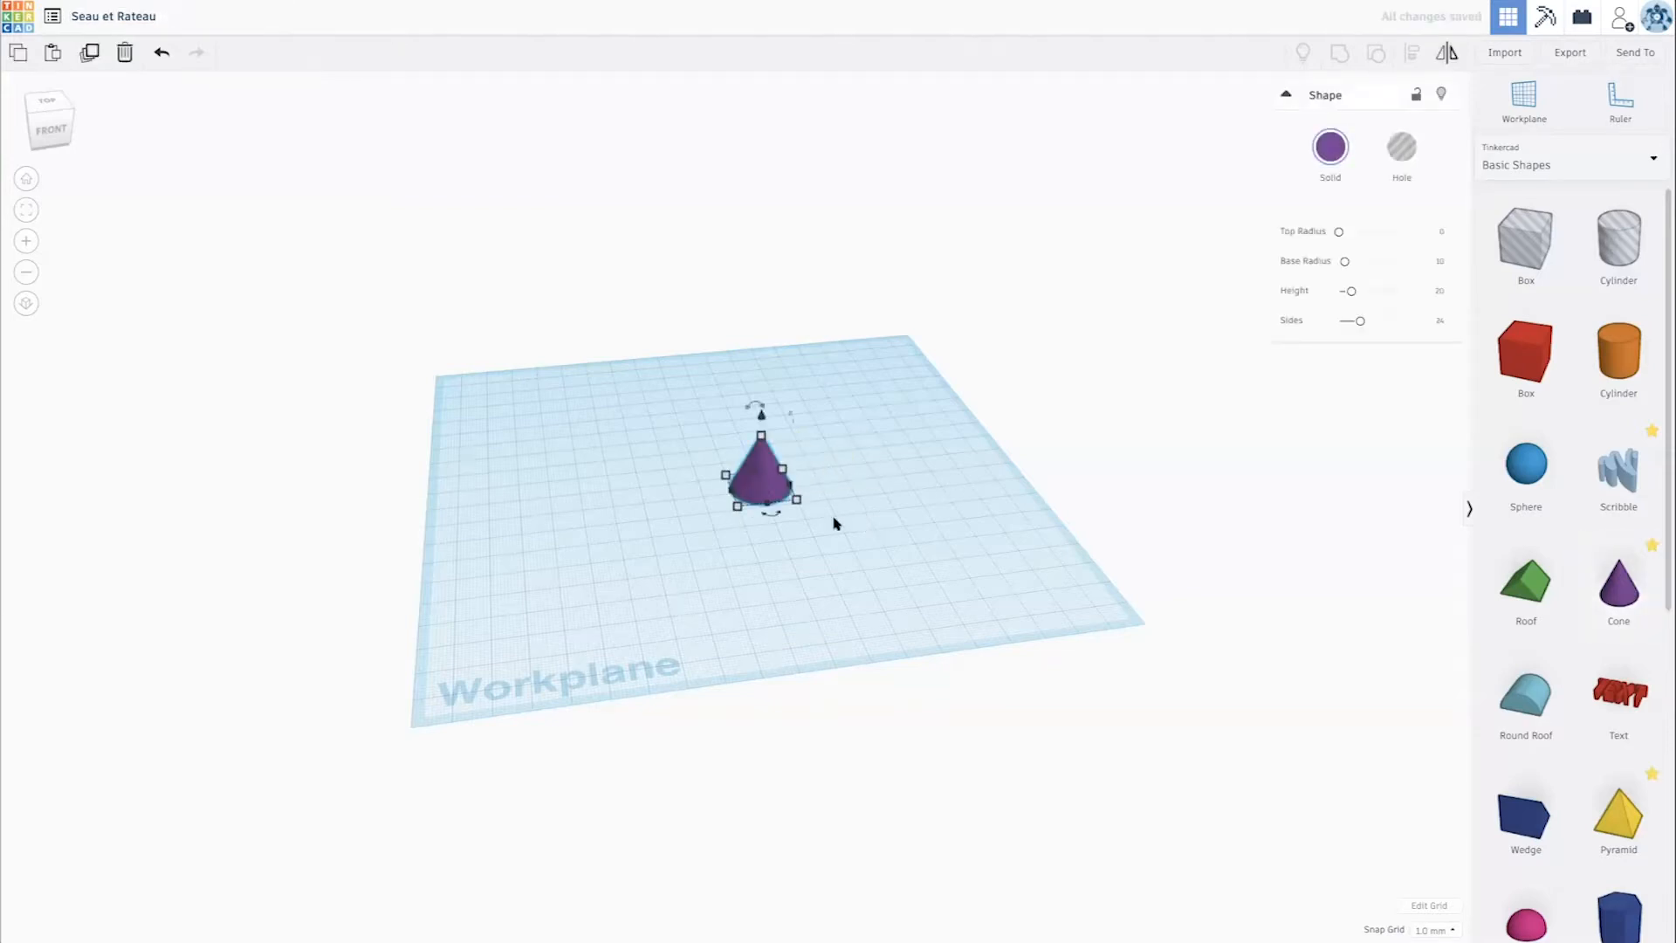
{"action": "scroll", "coordinate": [831, 523], "scroll_direction": "up", "scroll_amount": 2}
{"action": "scroll", "coordinate": [828, 527], "scroll_direction": "up", "scroll_amount": 3}
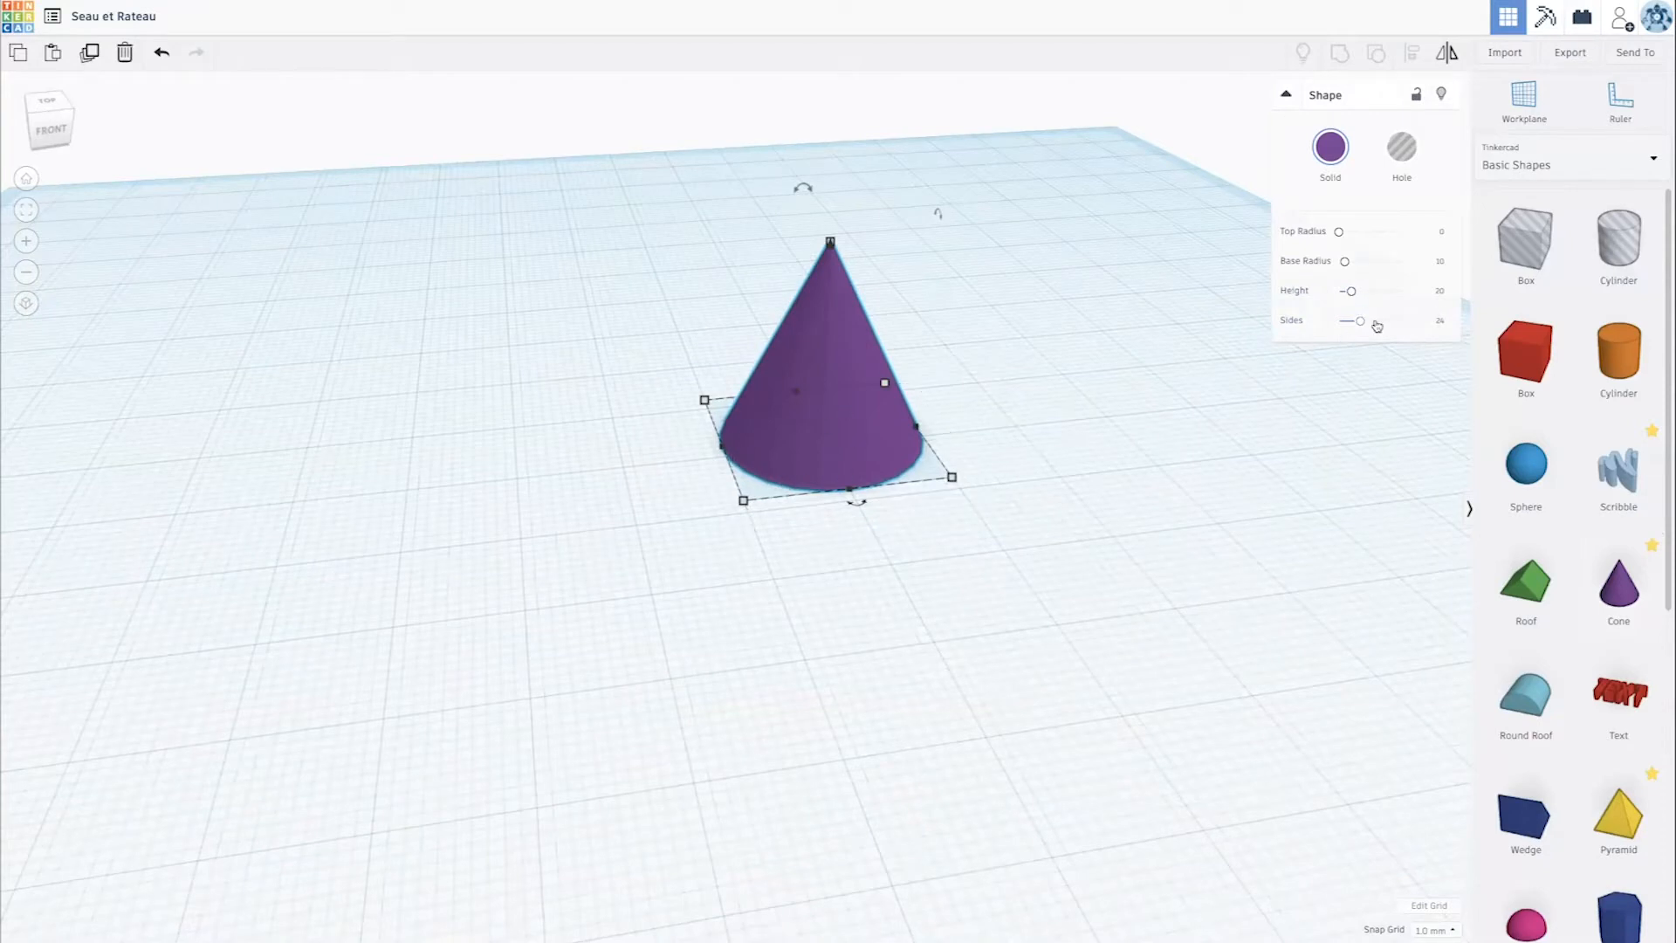
{"action": "left_click_drag", "start_coordinate": [1361, 325], "coordinate": [1474, 329]}
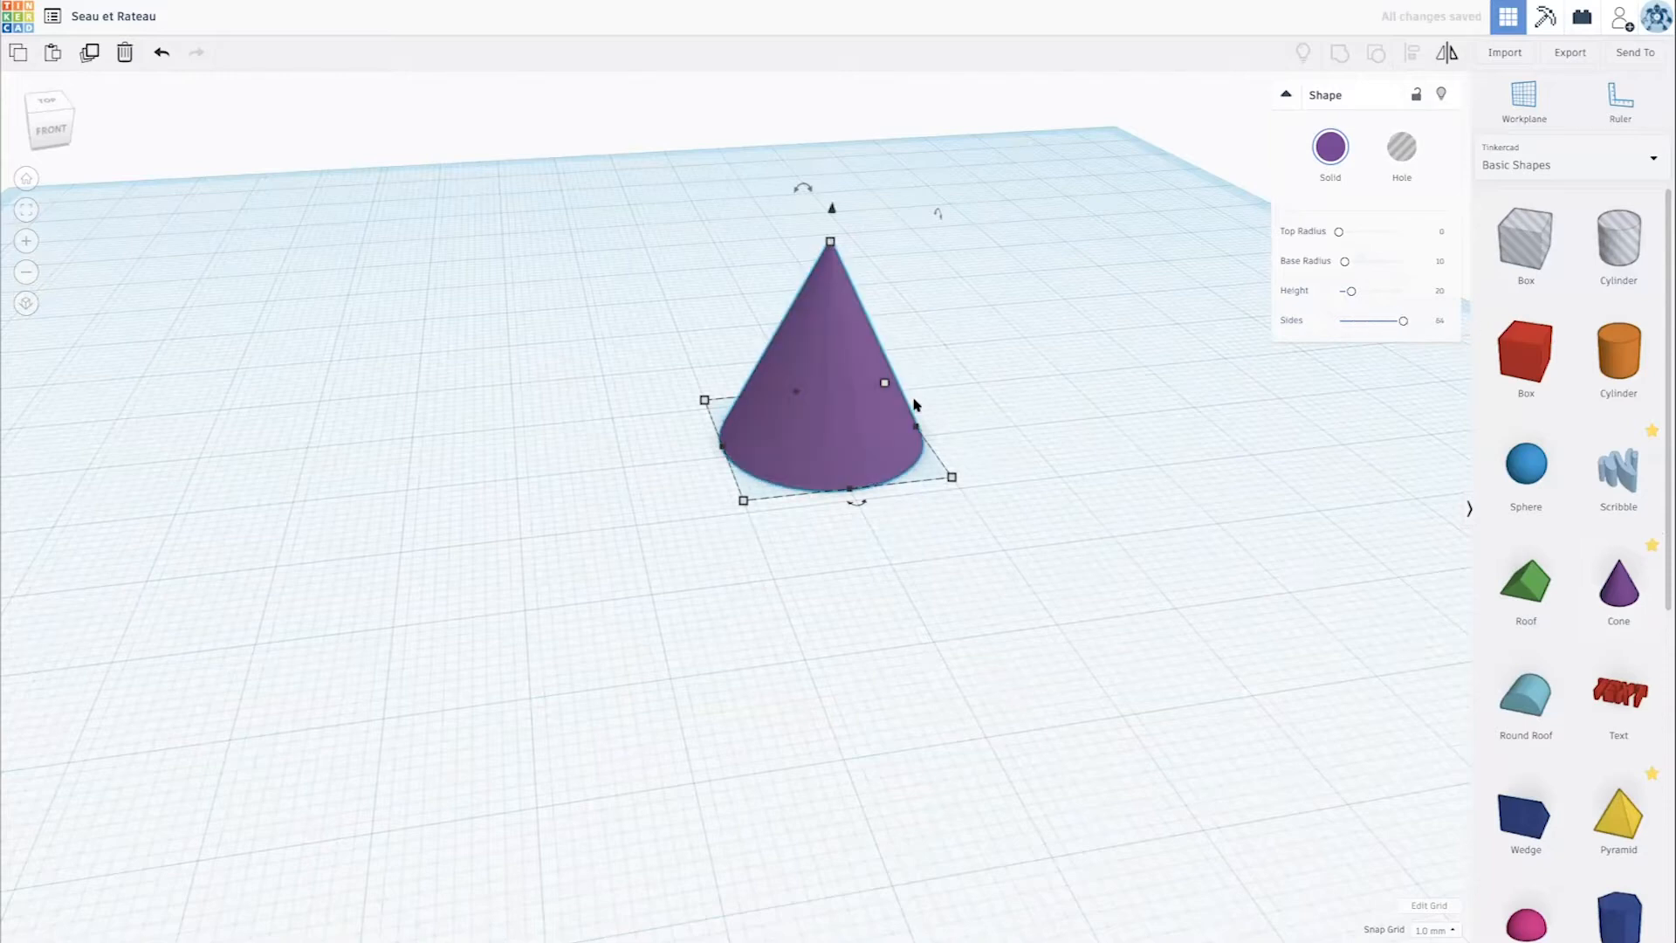
- Move the cone from the middle towards the front-left area of the workplane
{"action": "scroll", "coordinate": [921, 394], "scroll_direction": "down", "scroll_amount": 2}
{"action": "scroll", "coordinate": [849, 472], "scroll_direction": "down", "scroll_amount": 3}
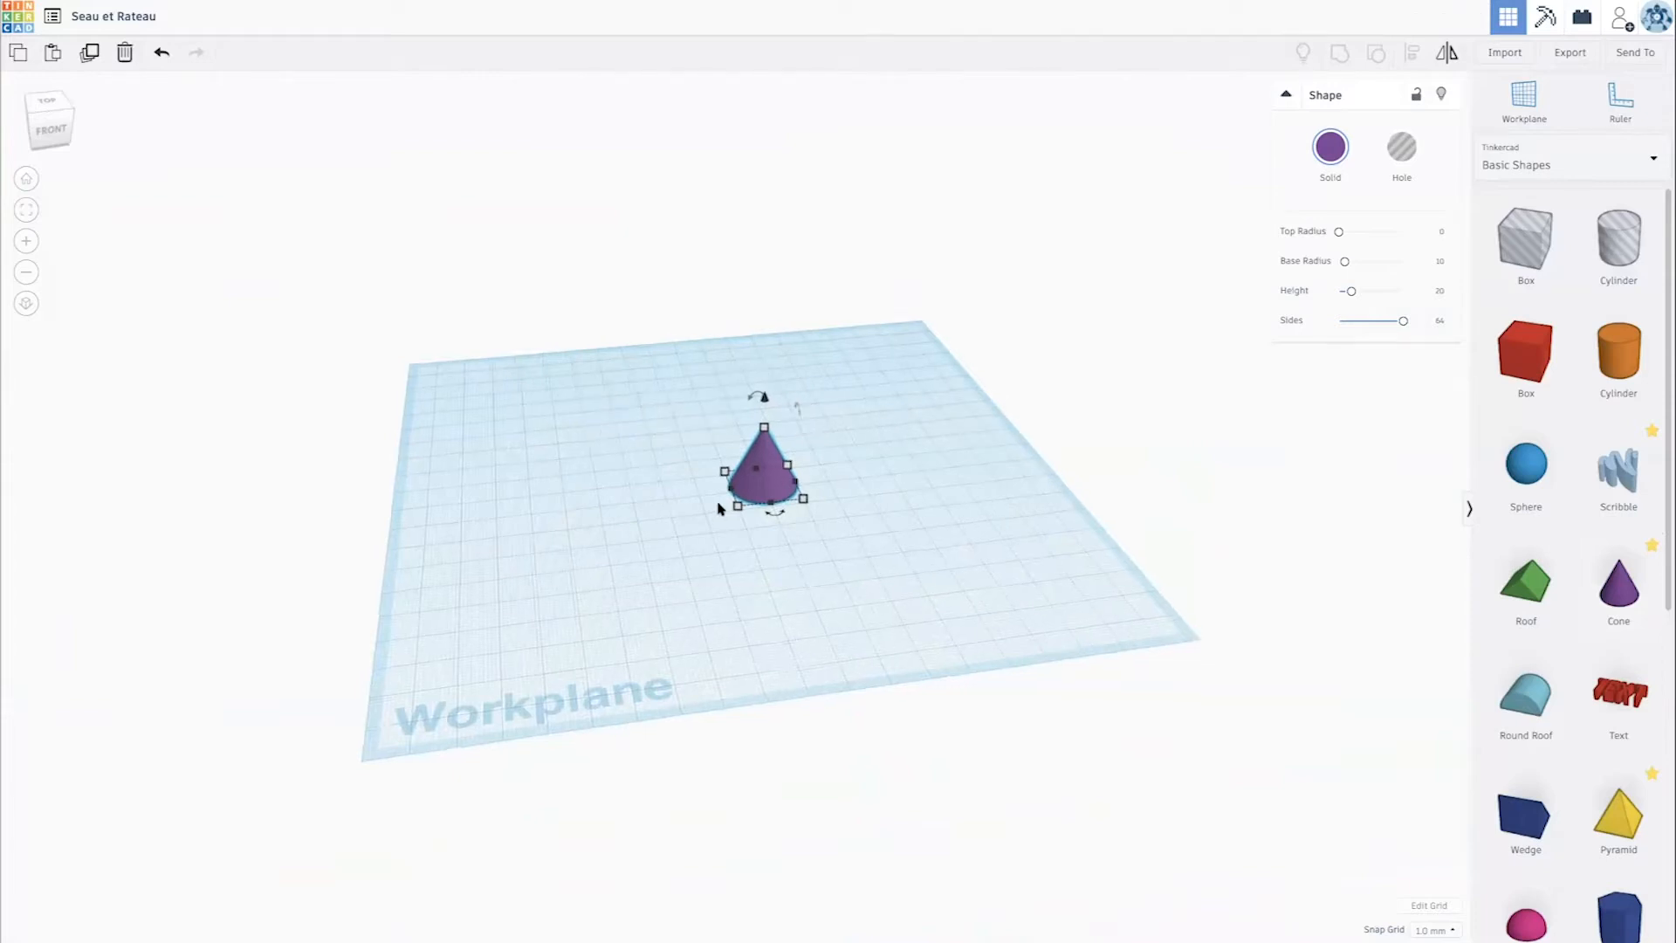
{"action": "scroll", "coordinate": [698, 508], "scroll_direction": "down", "scroll_amount": 3}
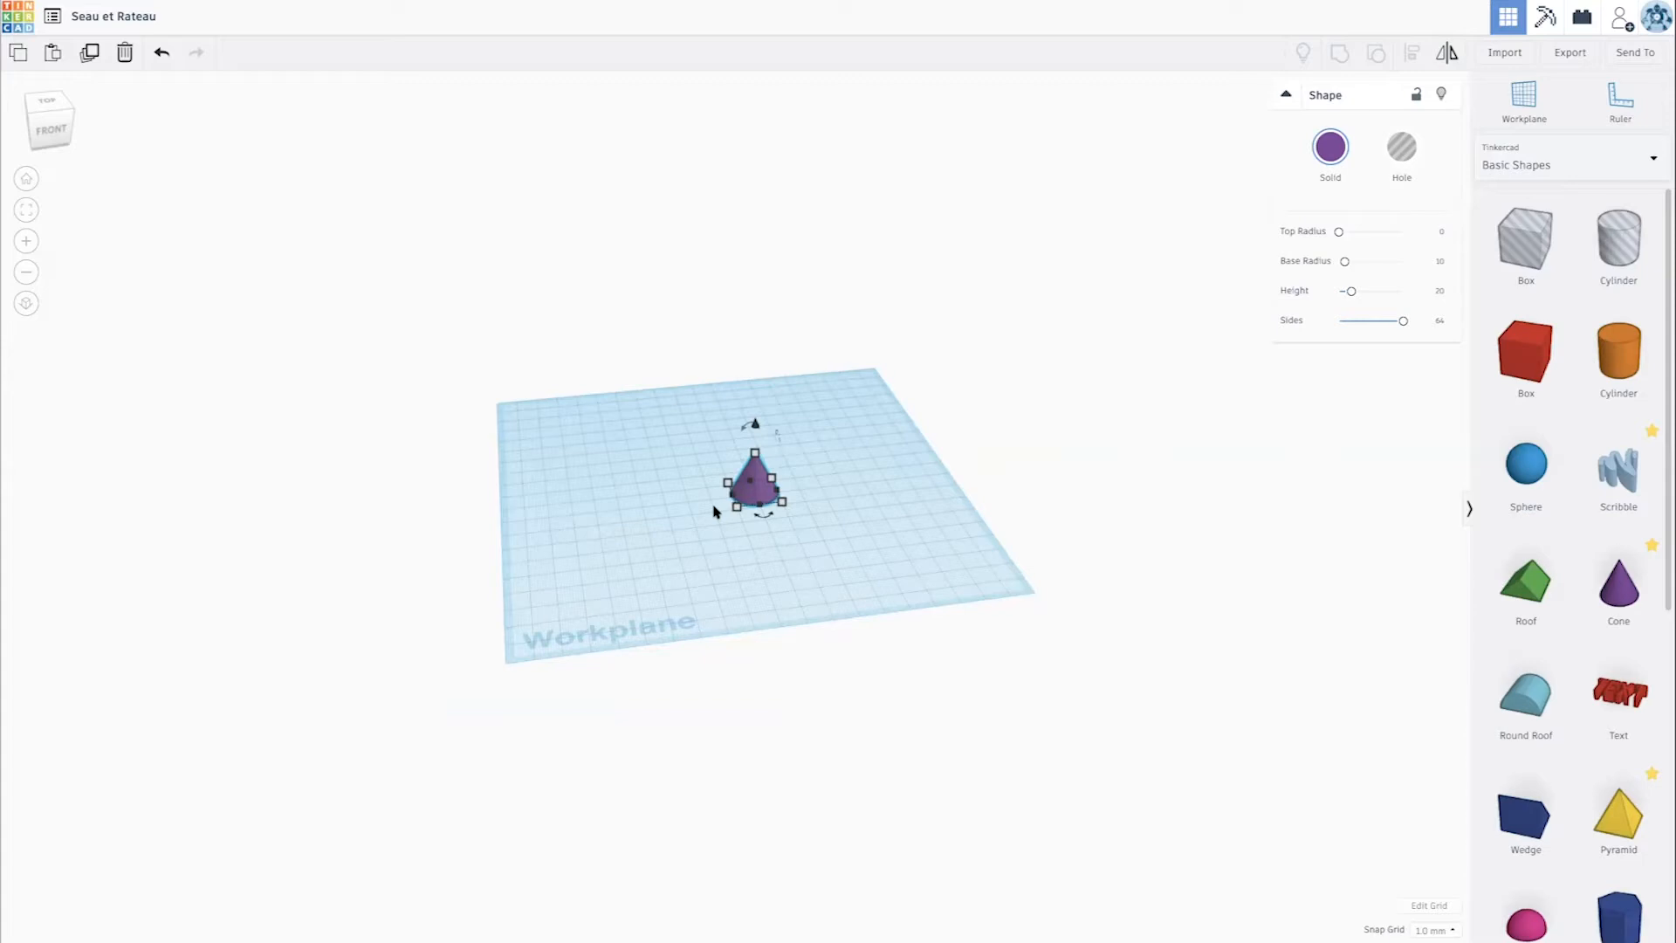
{"action": "scroll", "coordinate": [734, 509], "scroll_direction": "up", "scroll_amount": 3}
{"action": "scroll", "coordinate": [733, 510], "scroll_direction": "down", "scroll_amount": 3}
{"action": "scroll", "coordinate": [550, 658], "scroll_direction": "up", "scroll_amount": 3}
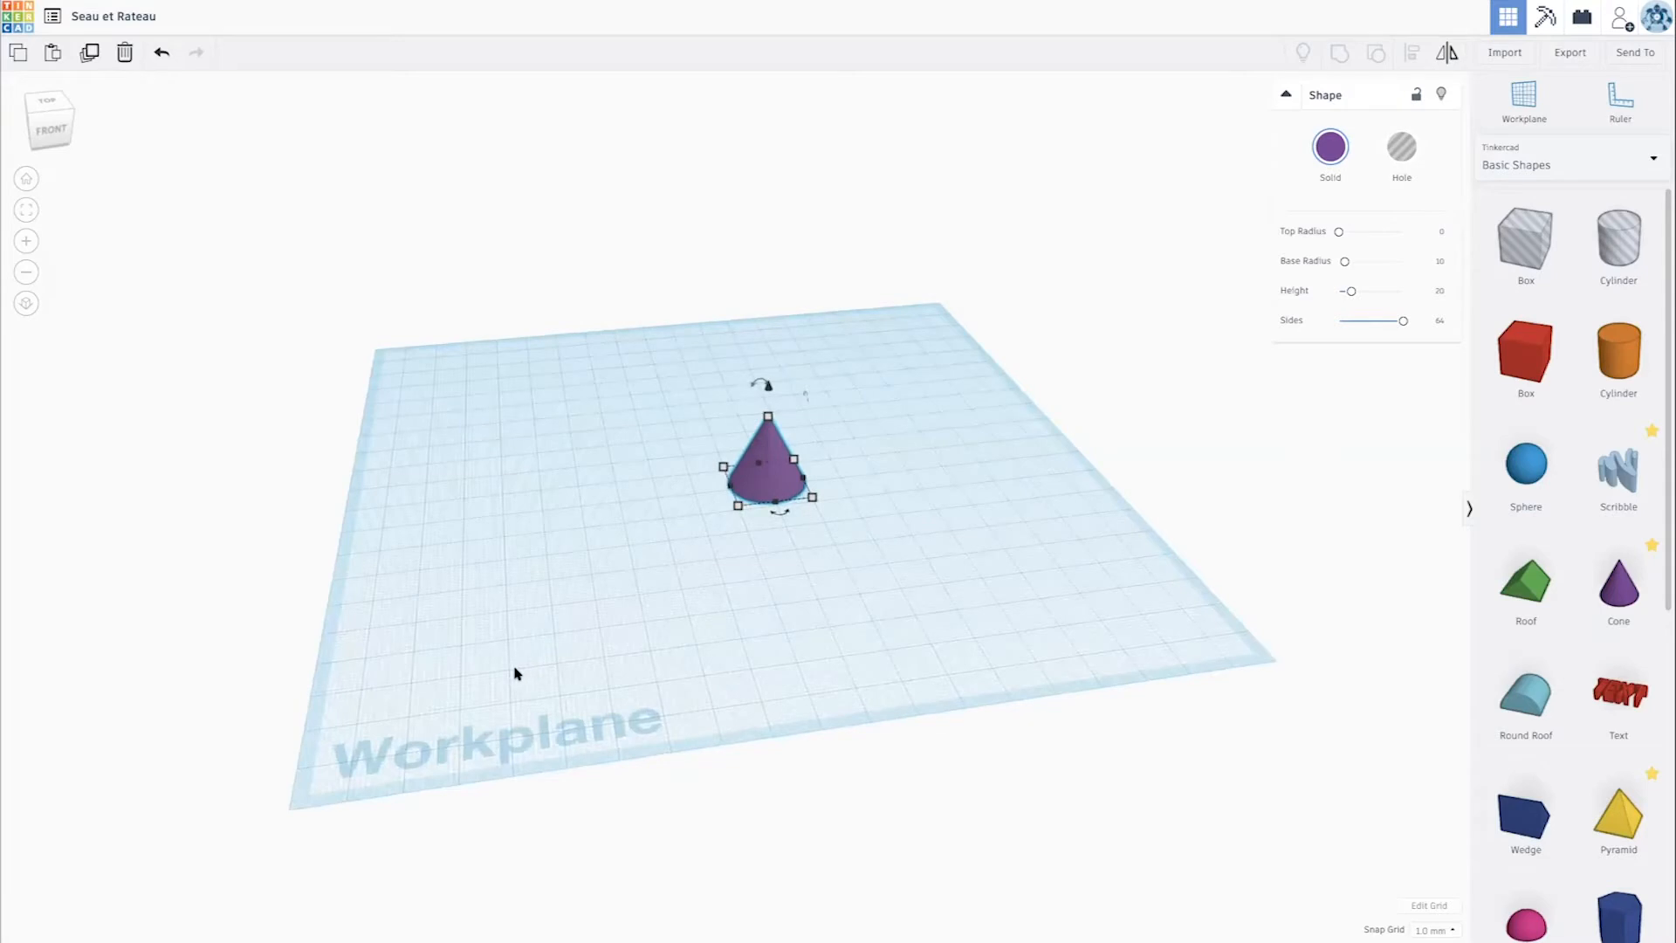
{"action": "mouse_move", "coordinate": [738, 511]}
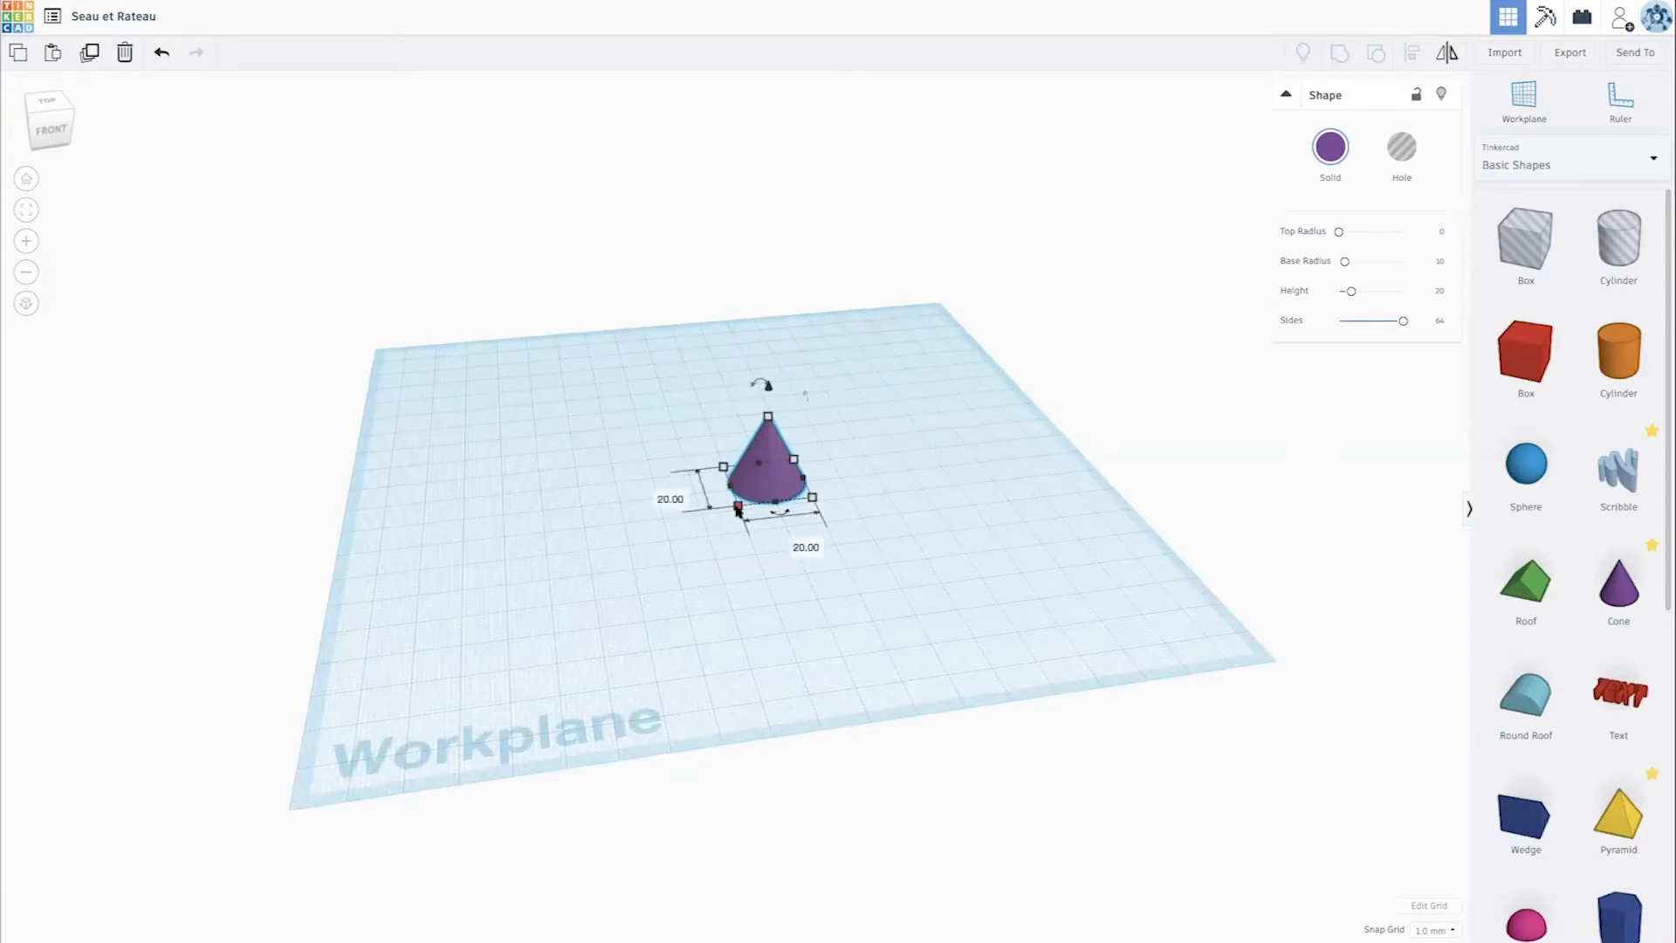
{"action": "left_click_drag", "start_coordinate": [737, 511], "coordinate": [576, 573]}
{"action": "scroll", "coordinate": [578, 572], "scroll_direction": "up", "scroll_amount": 6}
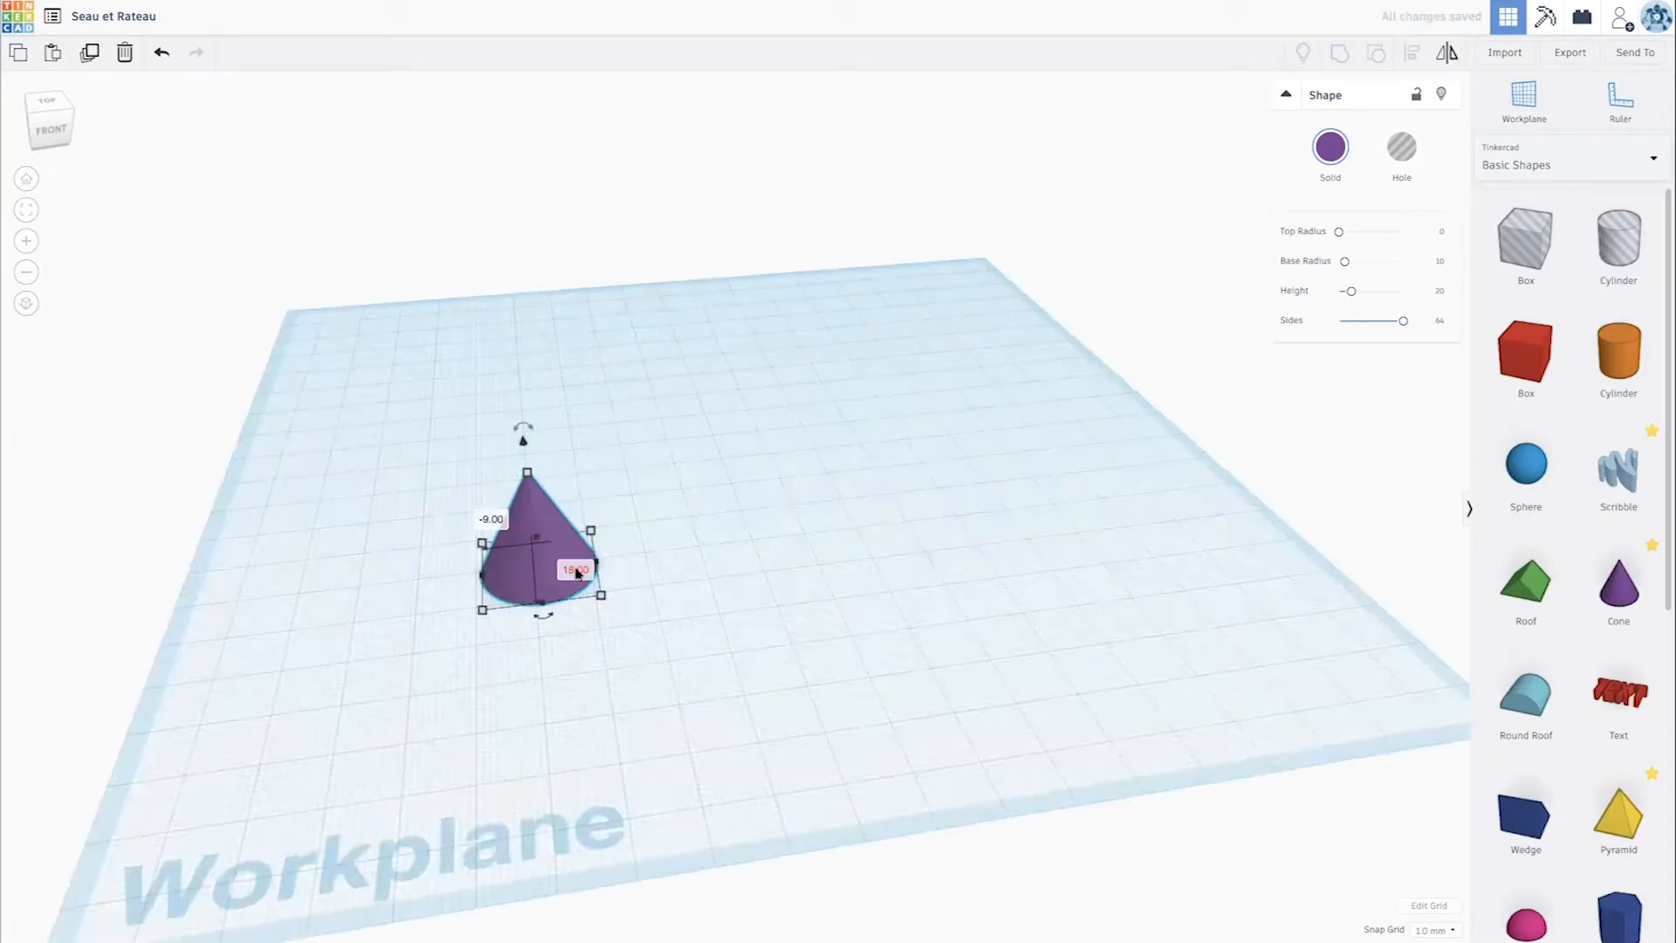
{"action": "scroll", "coordinate": [585, 571], "scroll_direction": "down", "scroll_amount": 2}
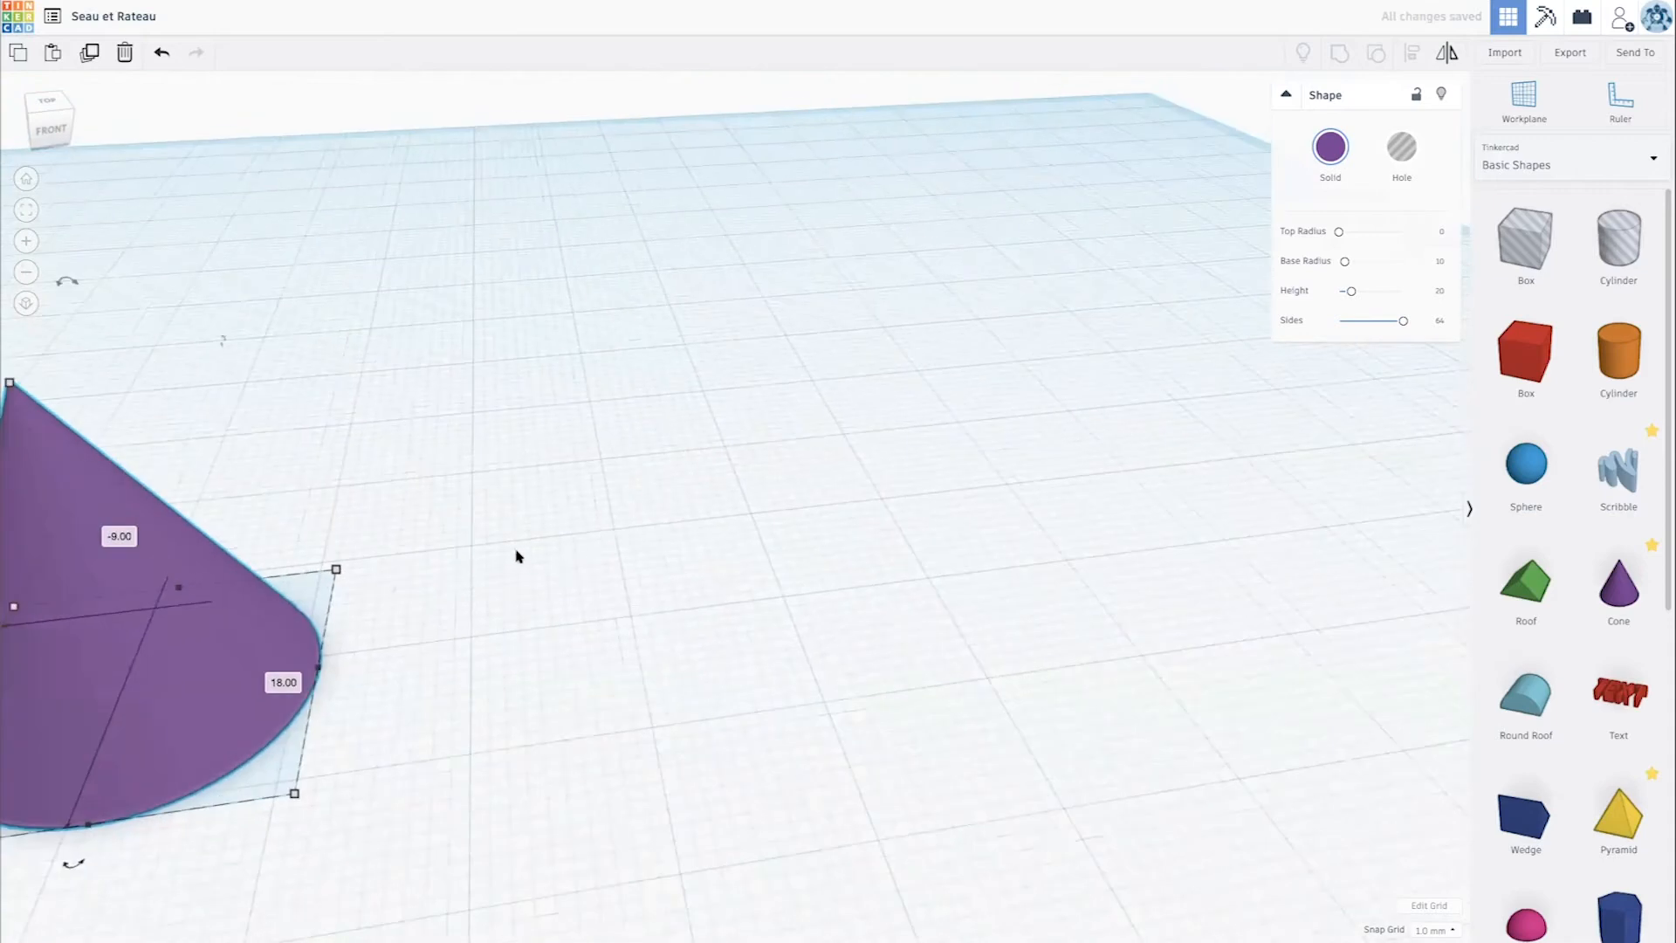
- Nudge the cone along the workplane by about -2 mm and -1 mm
{"action": "key", "text": "f"}
{"action": "mouse_move", "coordinate": [808, 535]}
{"action": "left_mouse_down"}
{"action": "mouse_move", "coordinate": [789, 524]}
{"action": "mouse_move", "coordinate": [803, 527]}
{"action": "left_mouse_up"}
{"action": "scroll", "coordinate": [799, 536], "scroll_direction": "down", "scroll_amount": 4}
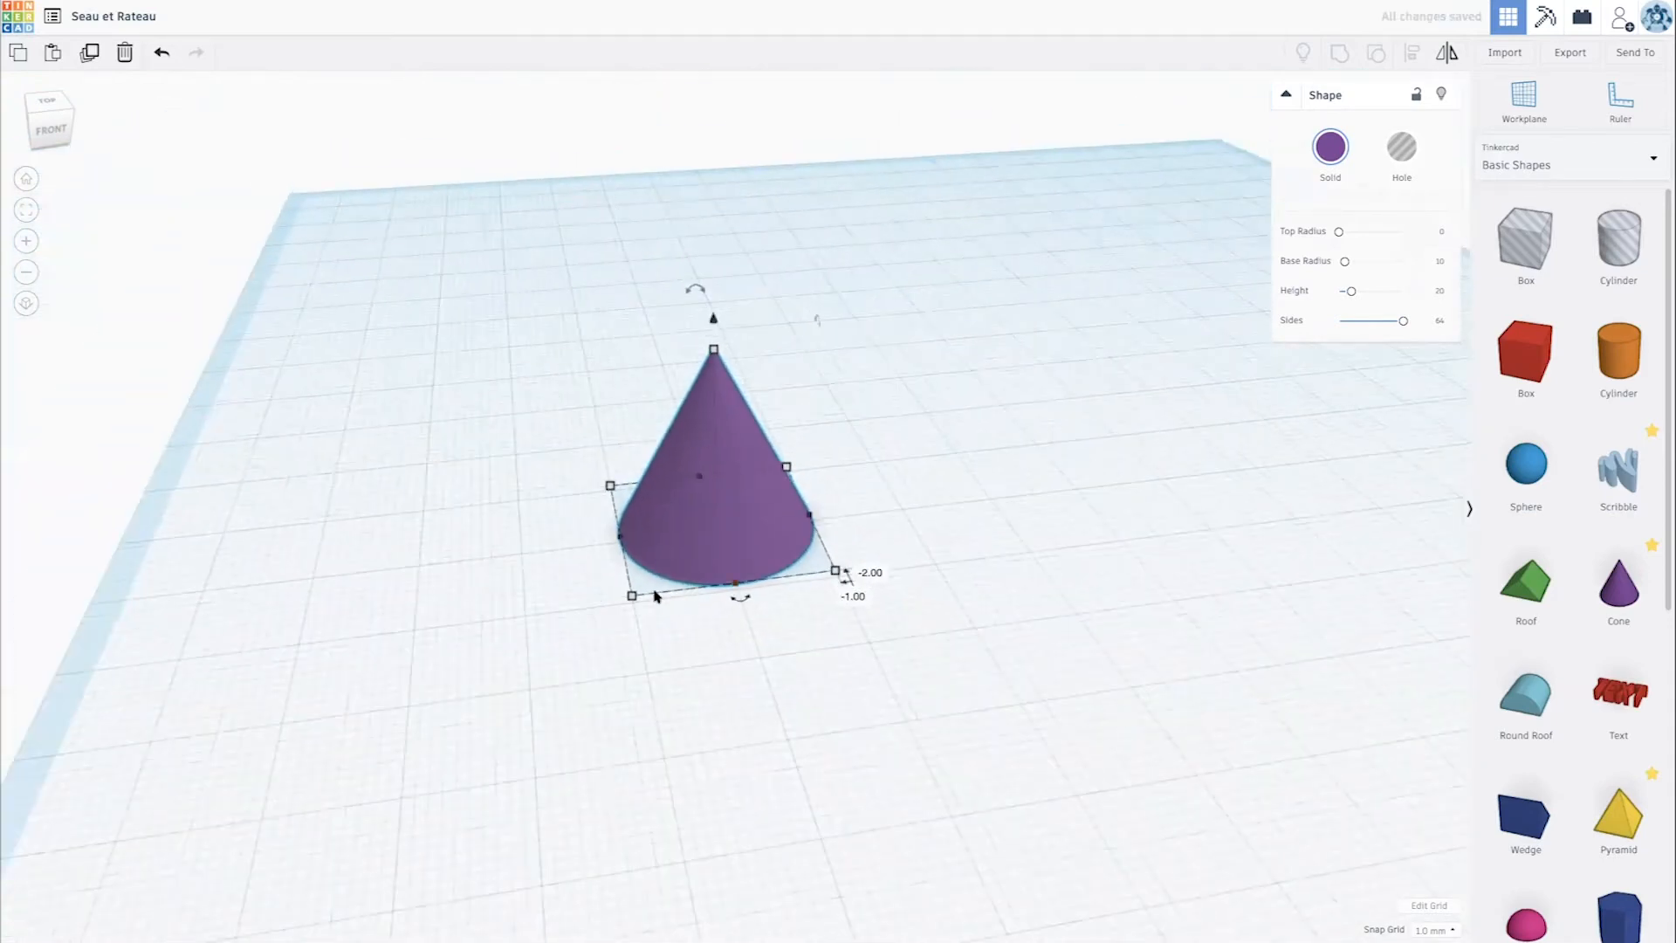
{"action": "scroll", "coordinate": [787, 558], "scroll_direction": "down", "scroll_amount": 3}
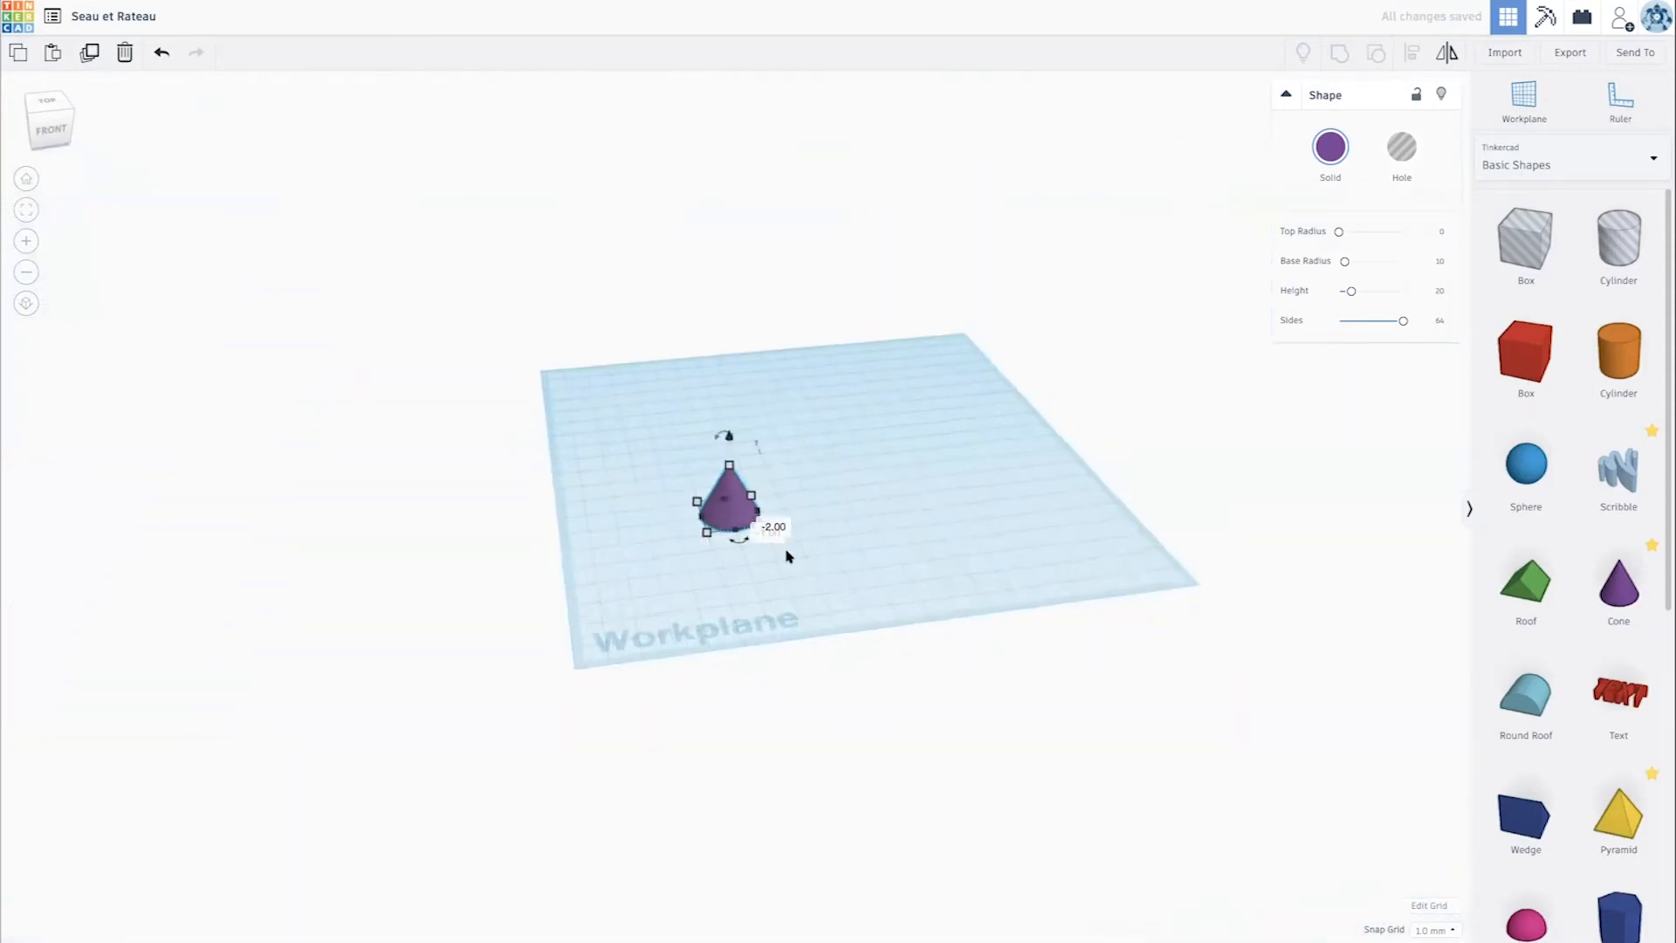
- Enlarge the cone proportionally to about half the workplane's width and place it near the centre
{"action": "scroll", "coordinate": [789, 545], "scroll_direction": "up", "scroll_amount": 4}
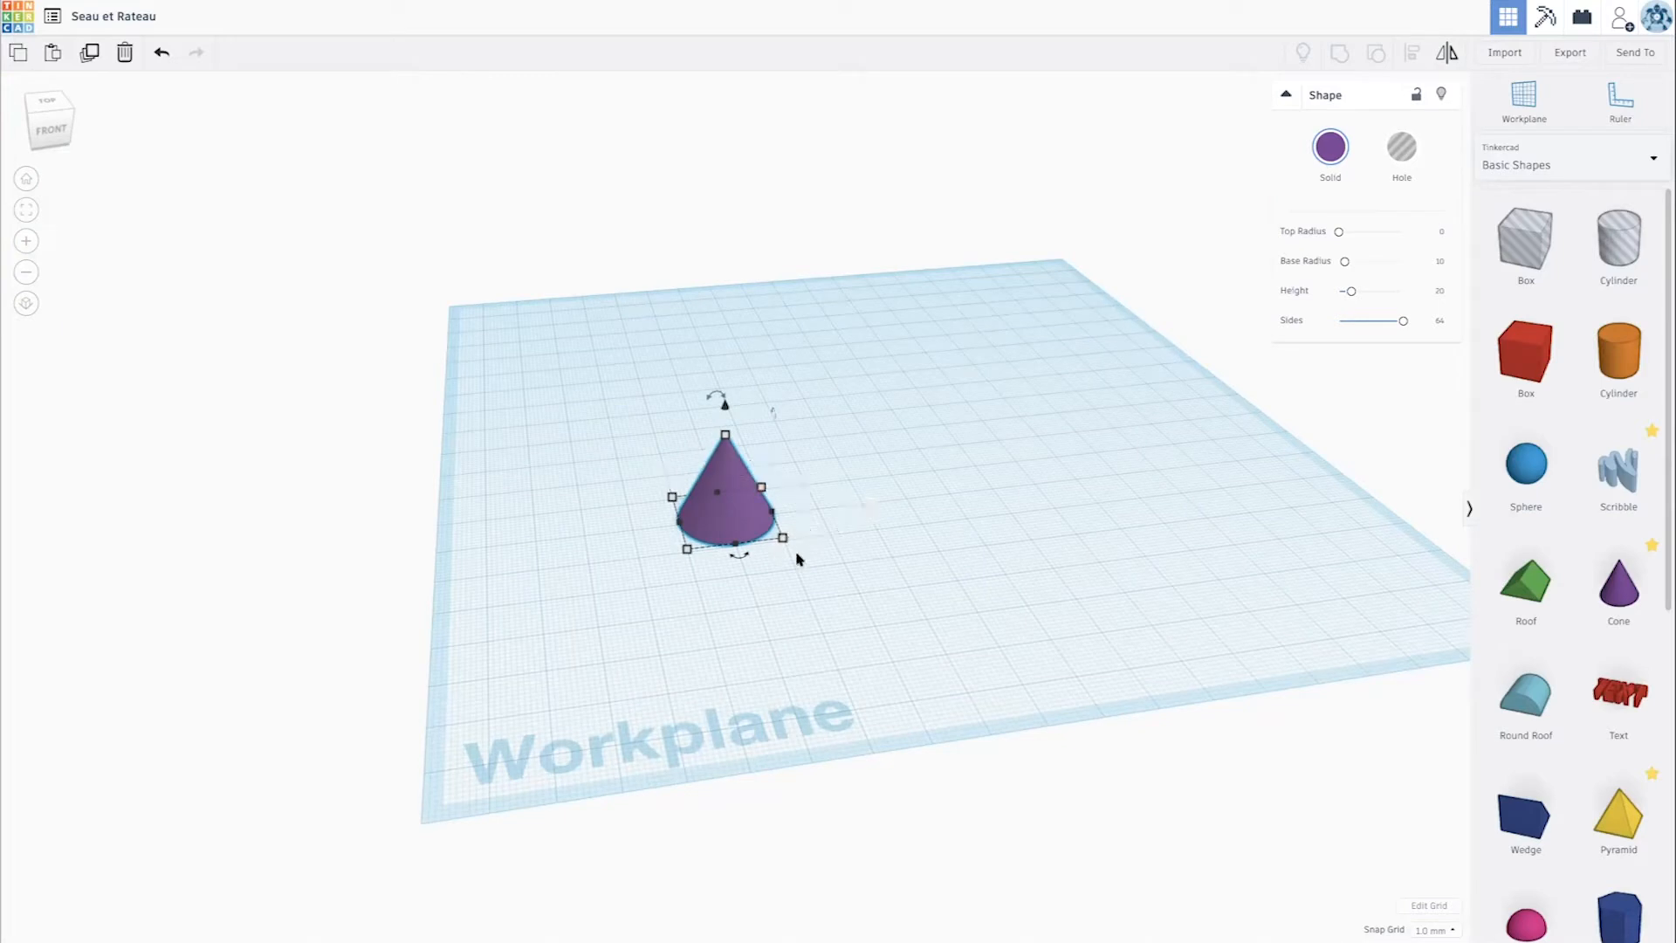
{"action": "left_click_drag", "start_coordinate": [782, 541], "coordinate": [1040, 462], "text": "shift"}
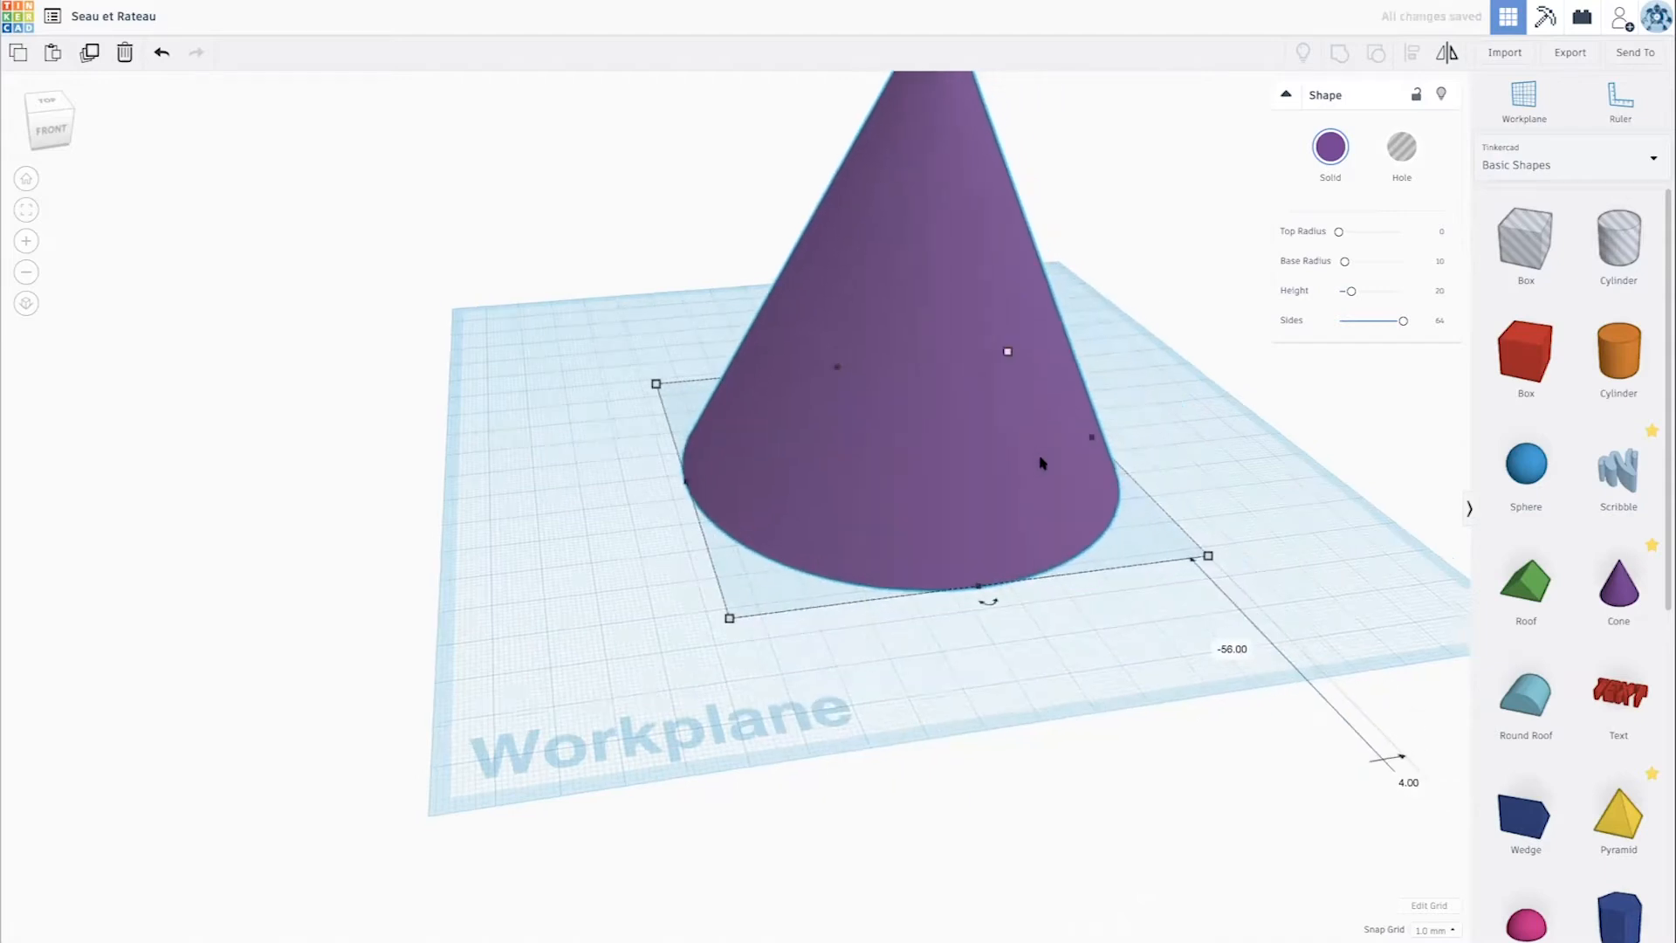
{"action": "key", "text": "f"}
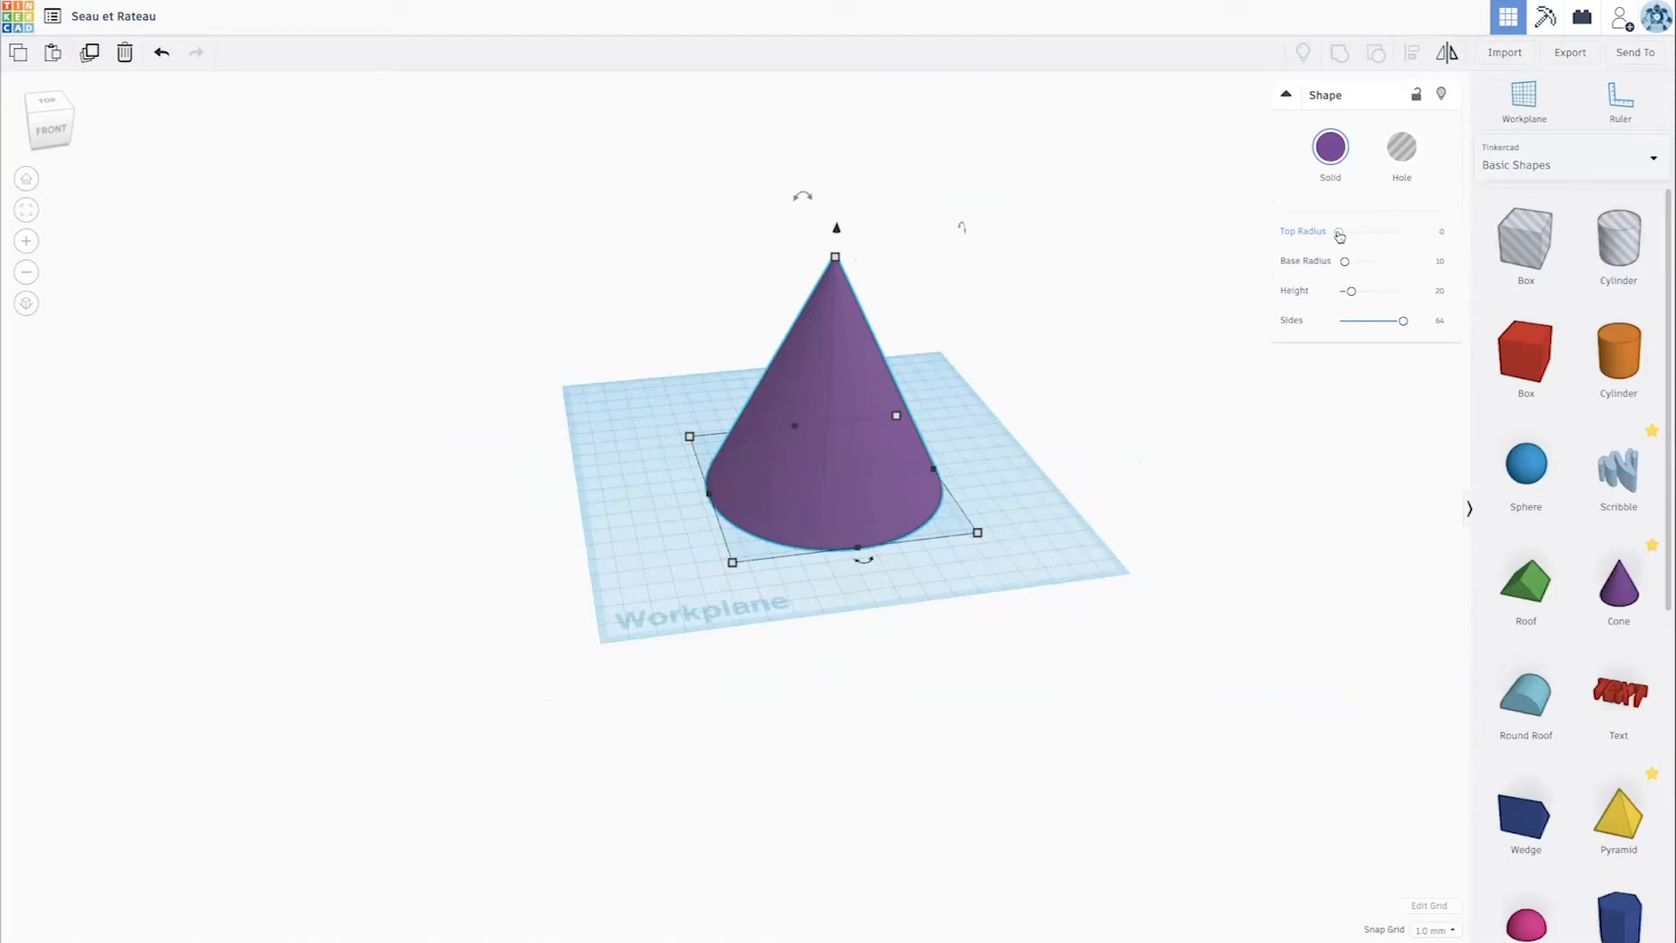
- Turn the cone into a truncated cone by setting its top radius to 11
{"action": "left_click_drag", "start_coordinate": [1340, 235], "coordinate": [1342, 238]}
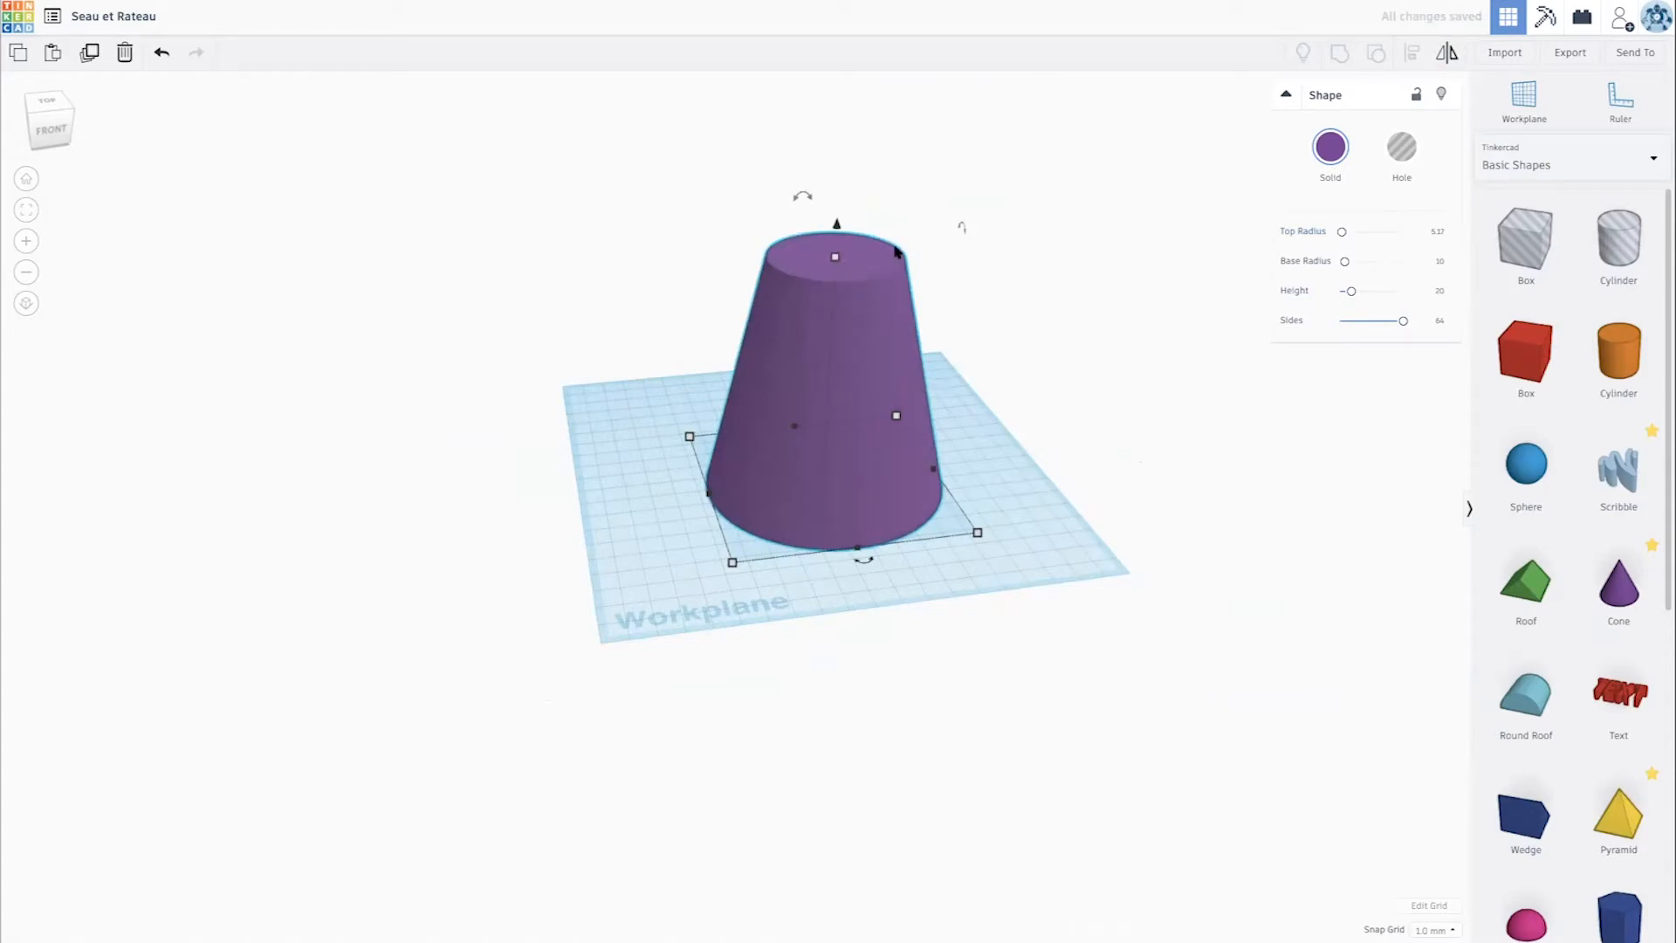
{"action": "left_click", "coordinate": [1439, 233]}
{"action": "key", "text": "Return"}
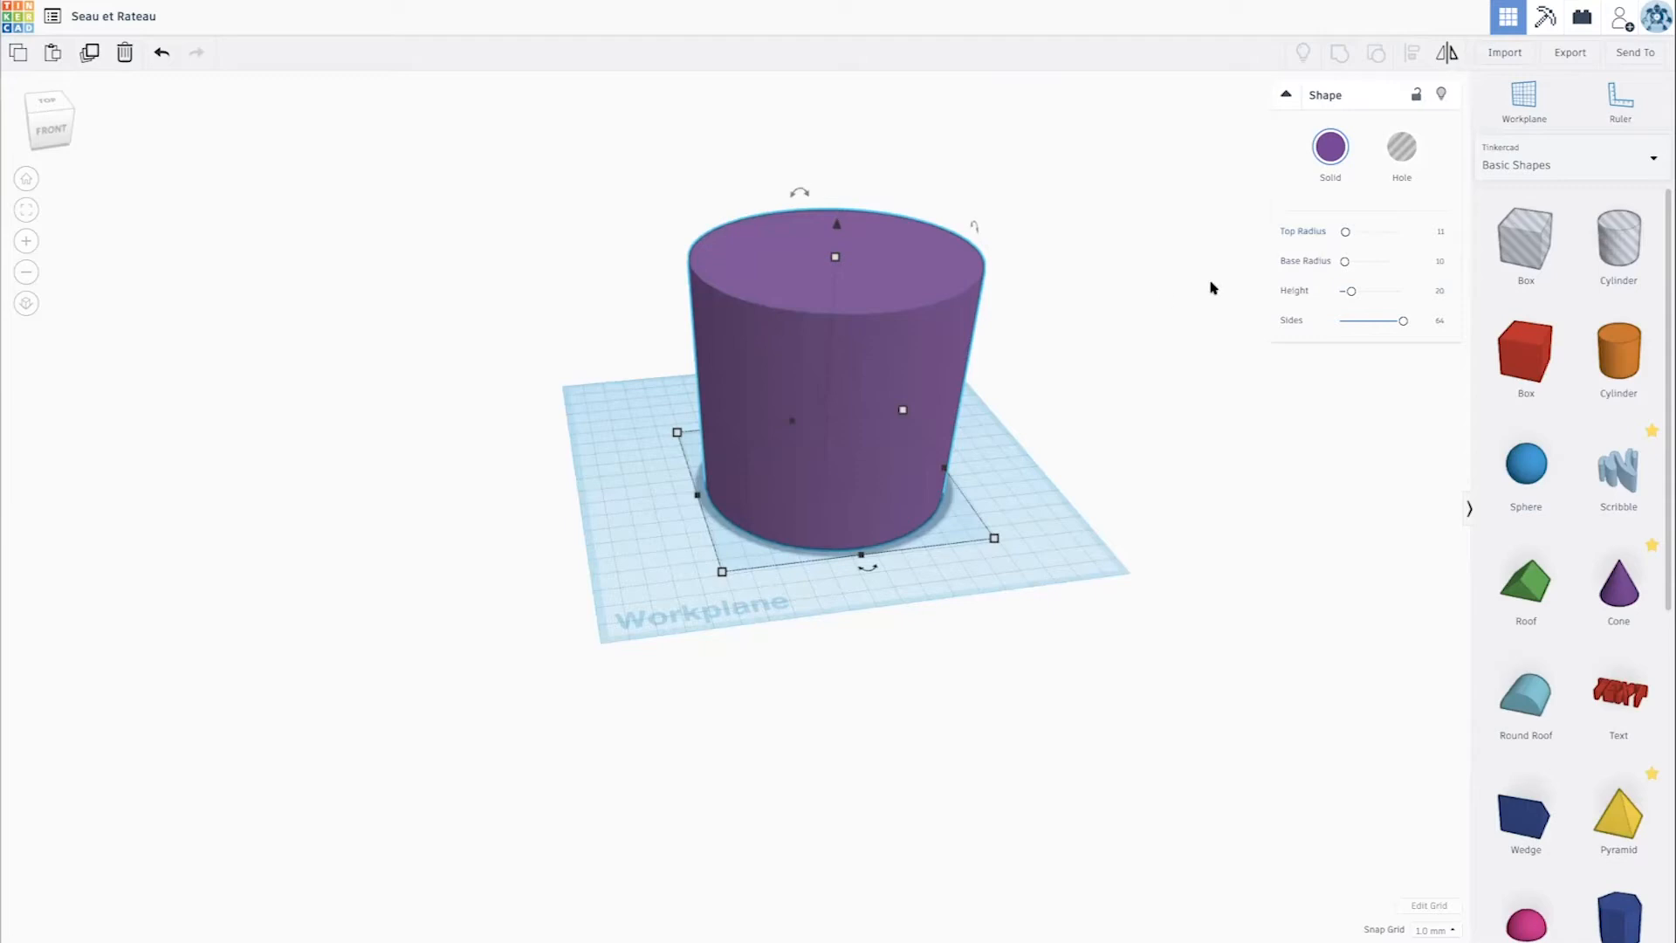
- Increase the truncated cone's top radius to 11.5 while viewing it from the front
{"action": "right_click_drag", "start_coordinate": [1059, 457], "coordinate": [977, 400]}
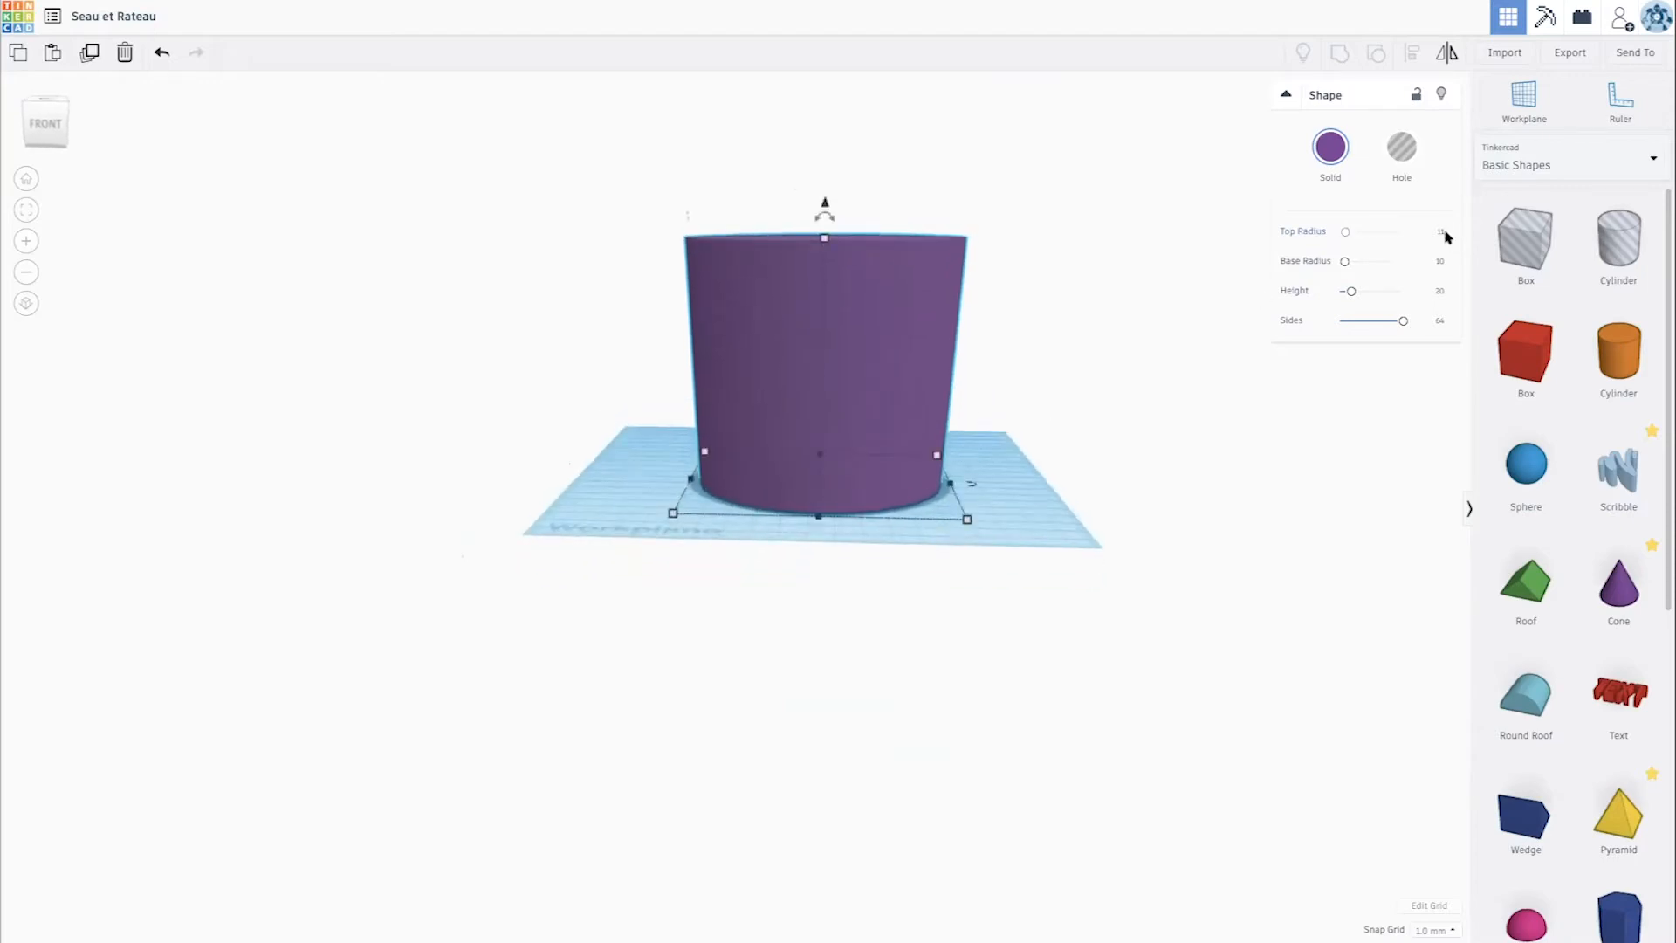
{"action": "left_click", "coordinate": [1440, 233]}
{"action": "key", "text": "Return"}
{"action": "left_click", "coordinate": [1440, 233]}
{"action": "type", "text": ".5"}
{"action": "key", "text": "Return"}
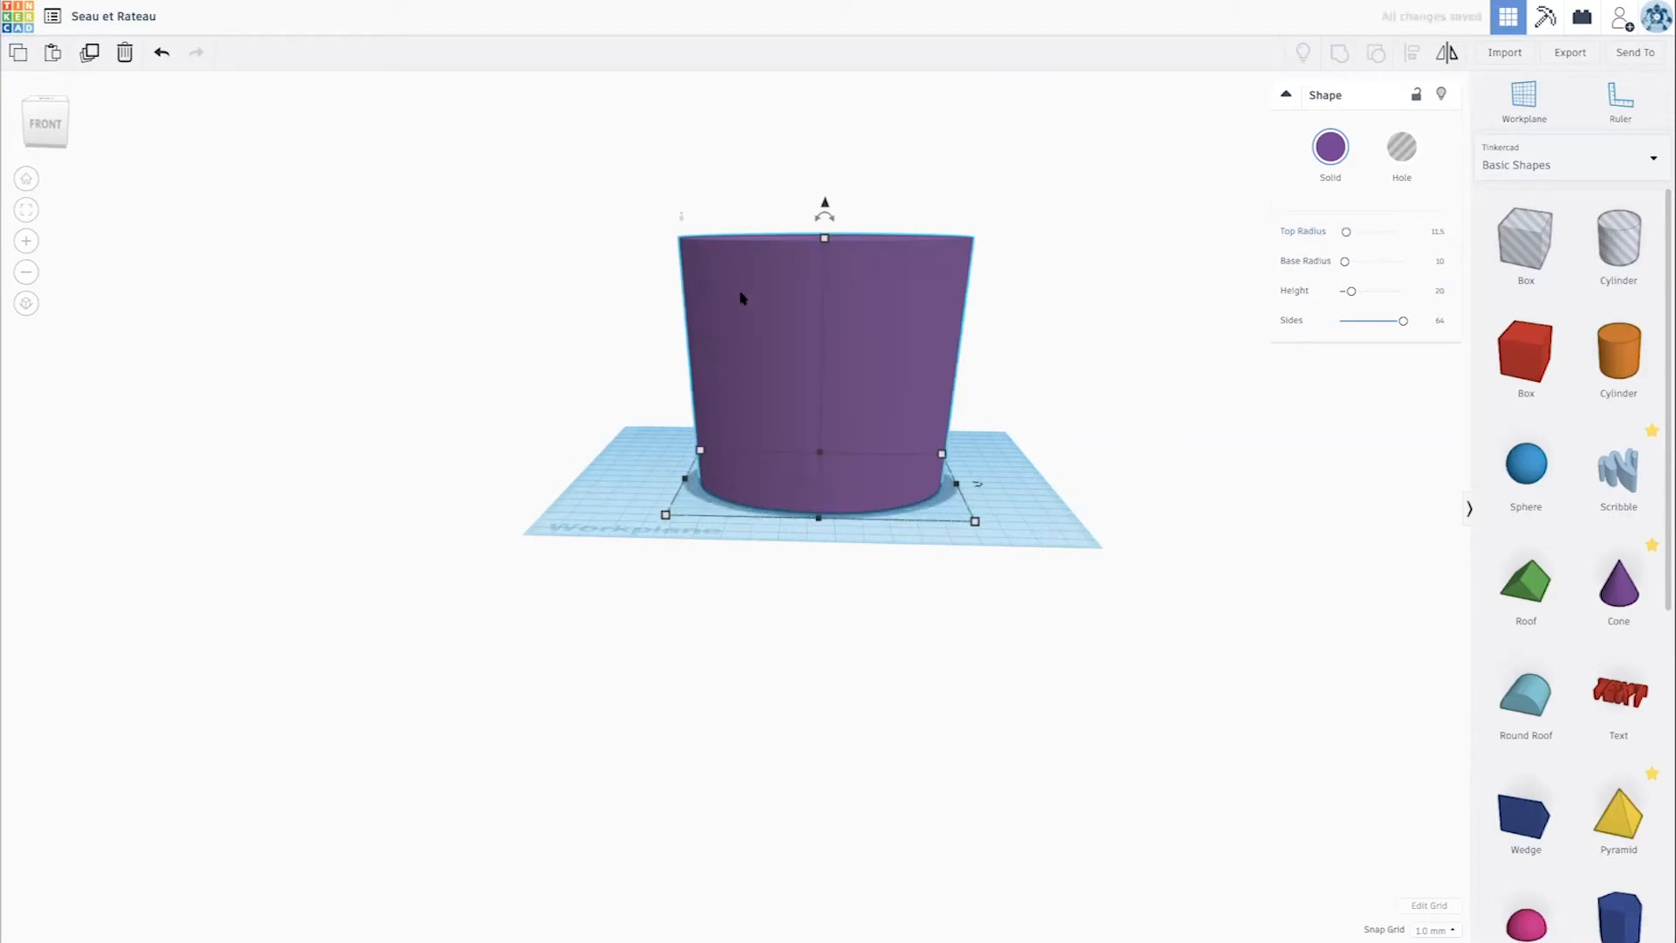
- Set the truncated cone's top radius to 12 to widen the bucket's rim
{"action": "right_click_drag", "start_coordinate": [793, 257], "coordinate": [799, 242]}
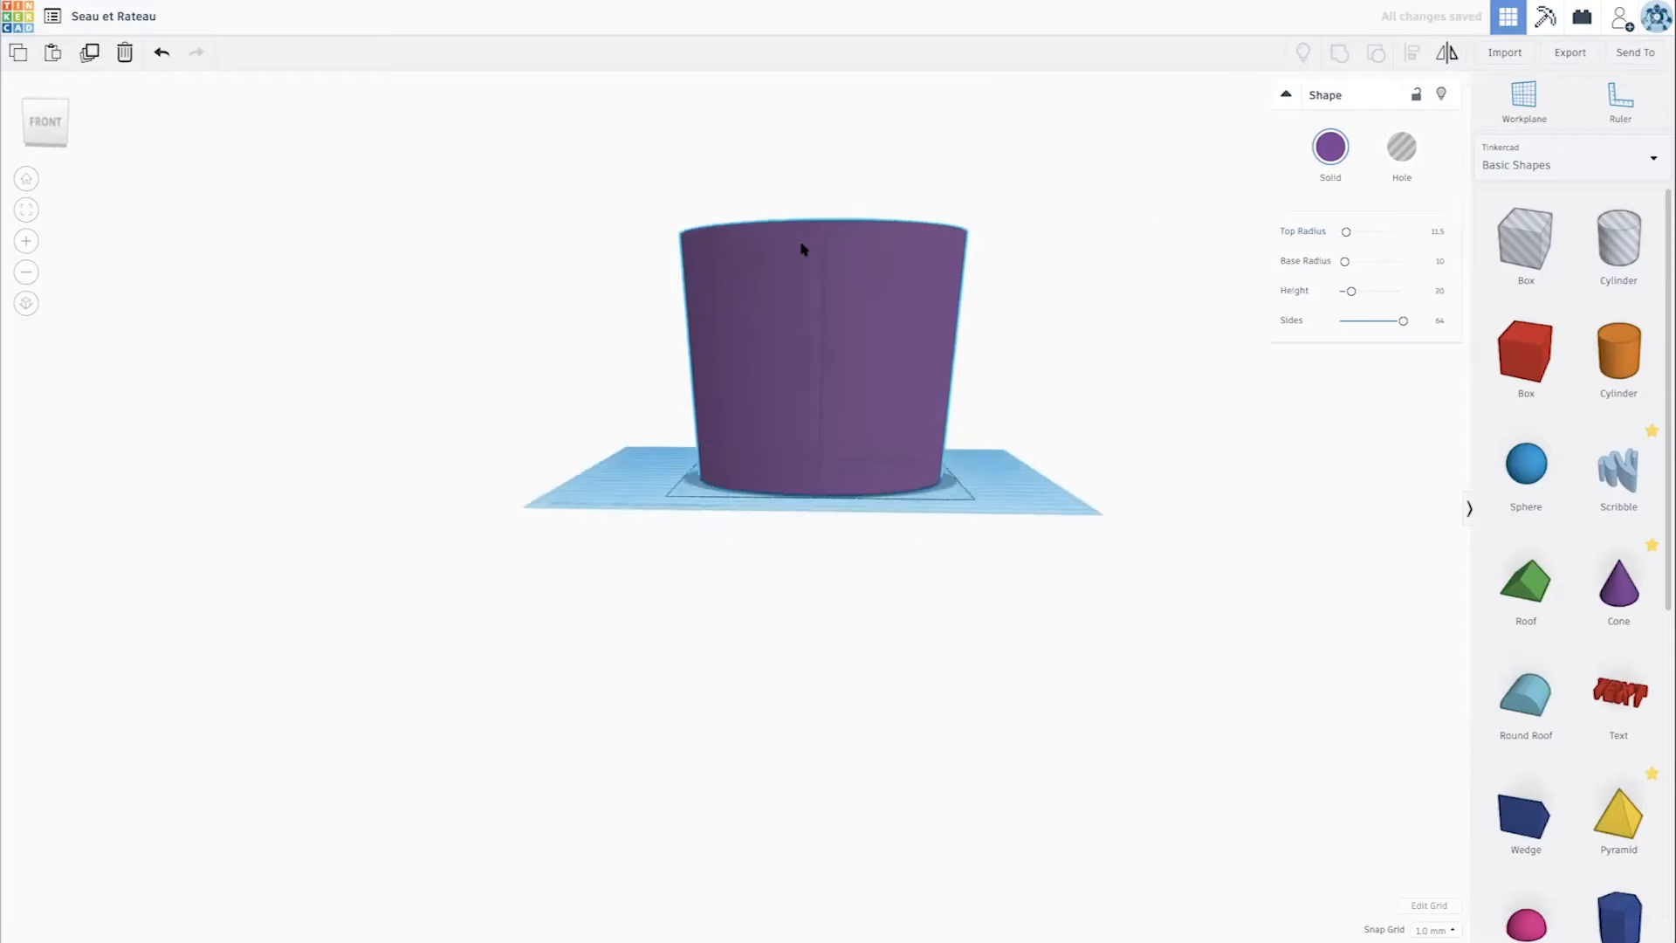
{"action": "left_click", "coordinate": [1435, 229]}
{"action": "type", "text": "12"}
{"action": "key", "text": "Return"}
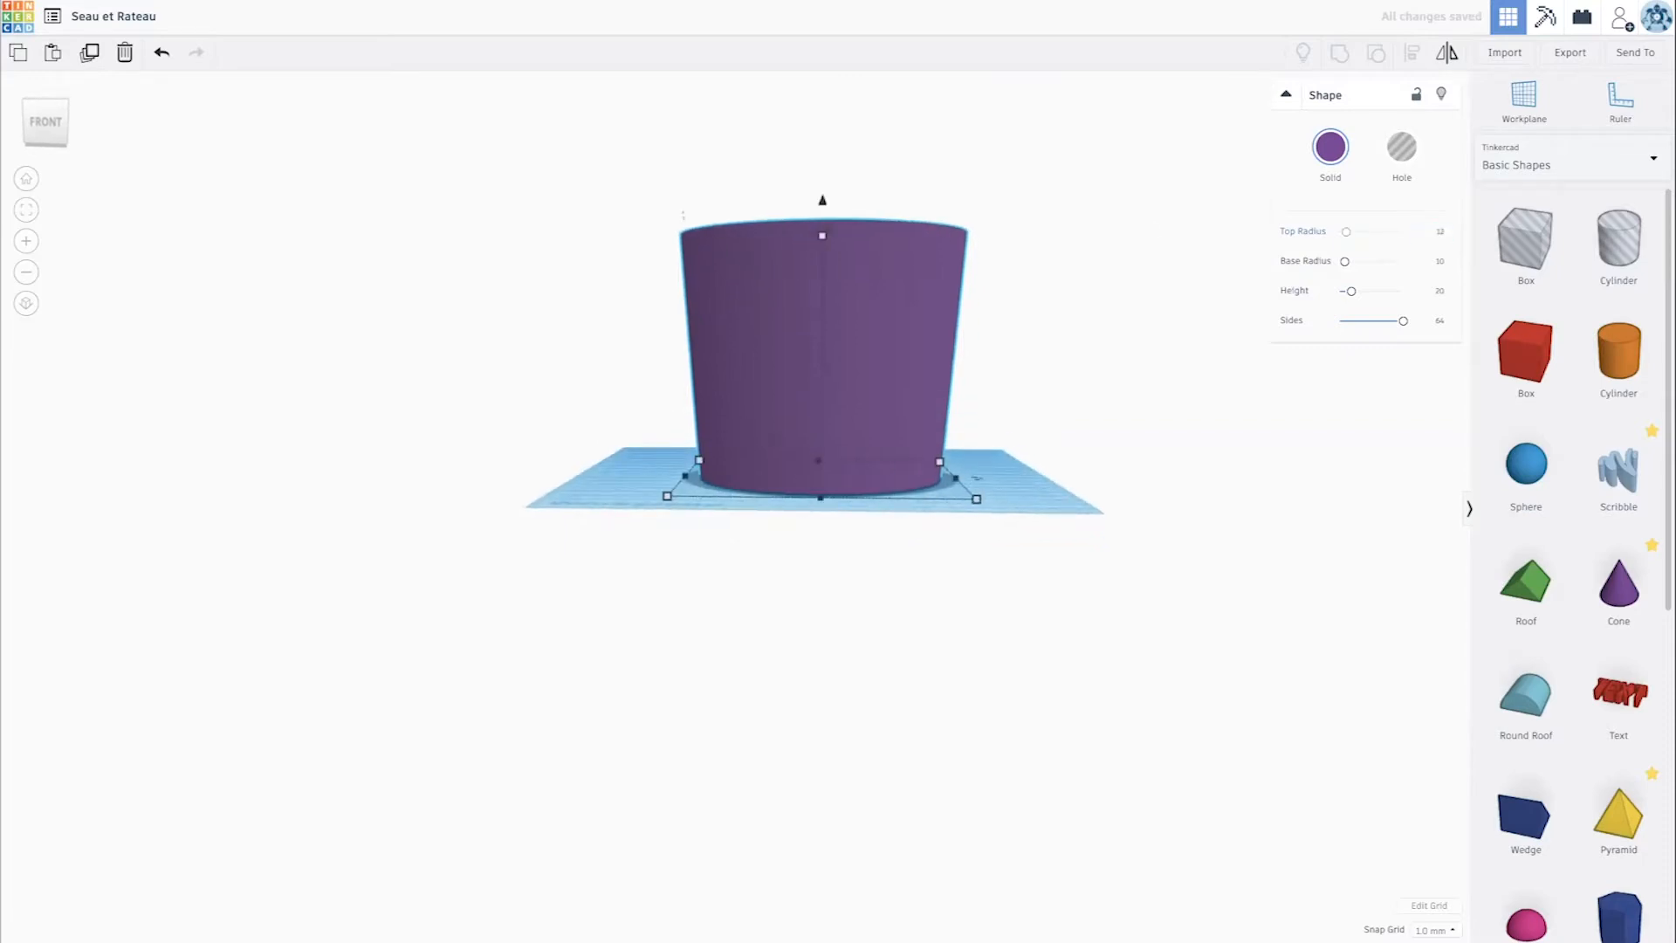
{"action": "right_click_drag", "start_coordinate": [1241, 339], "coordinate": [1106, 329]}
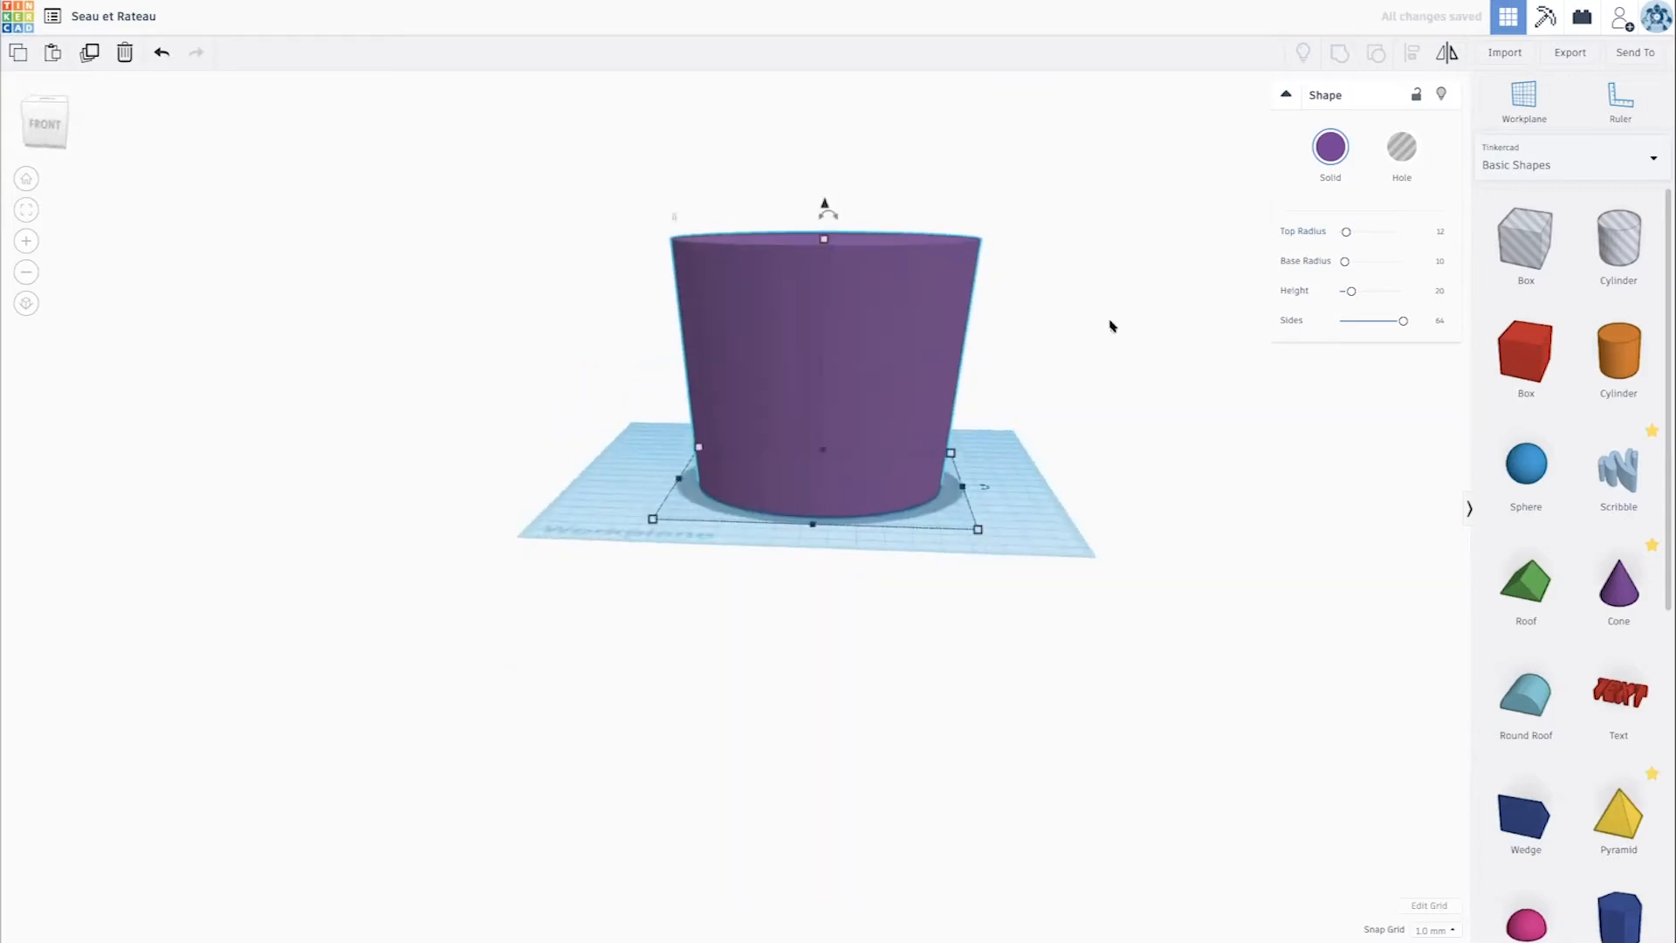
- Duplicate the truncated cone straight up above the original and reduce the copy's height to 97 mm
{"action": "scroll", "coordinate": [1108, 325], "scroll_direction": "down", "scroll_amount": 3}
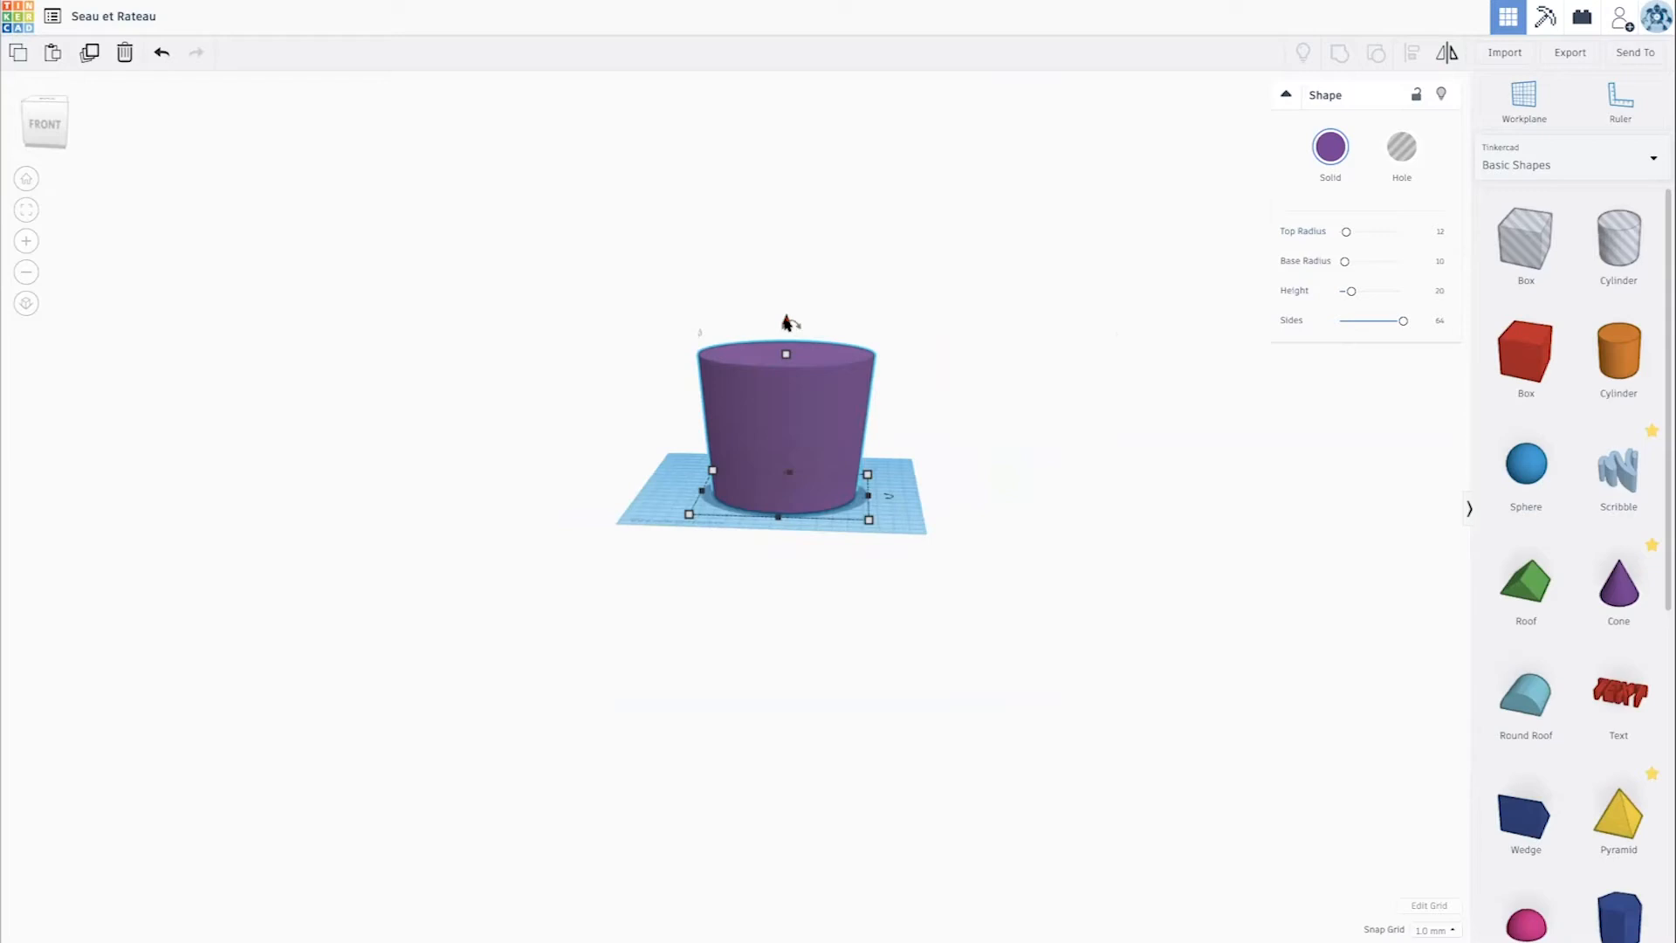
{"action": "left_click_drag", "start_coordinate": [787, 323], "coordinate": [757, 208]}
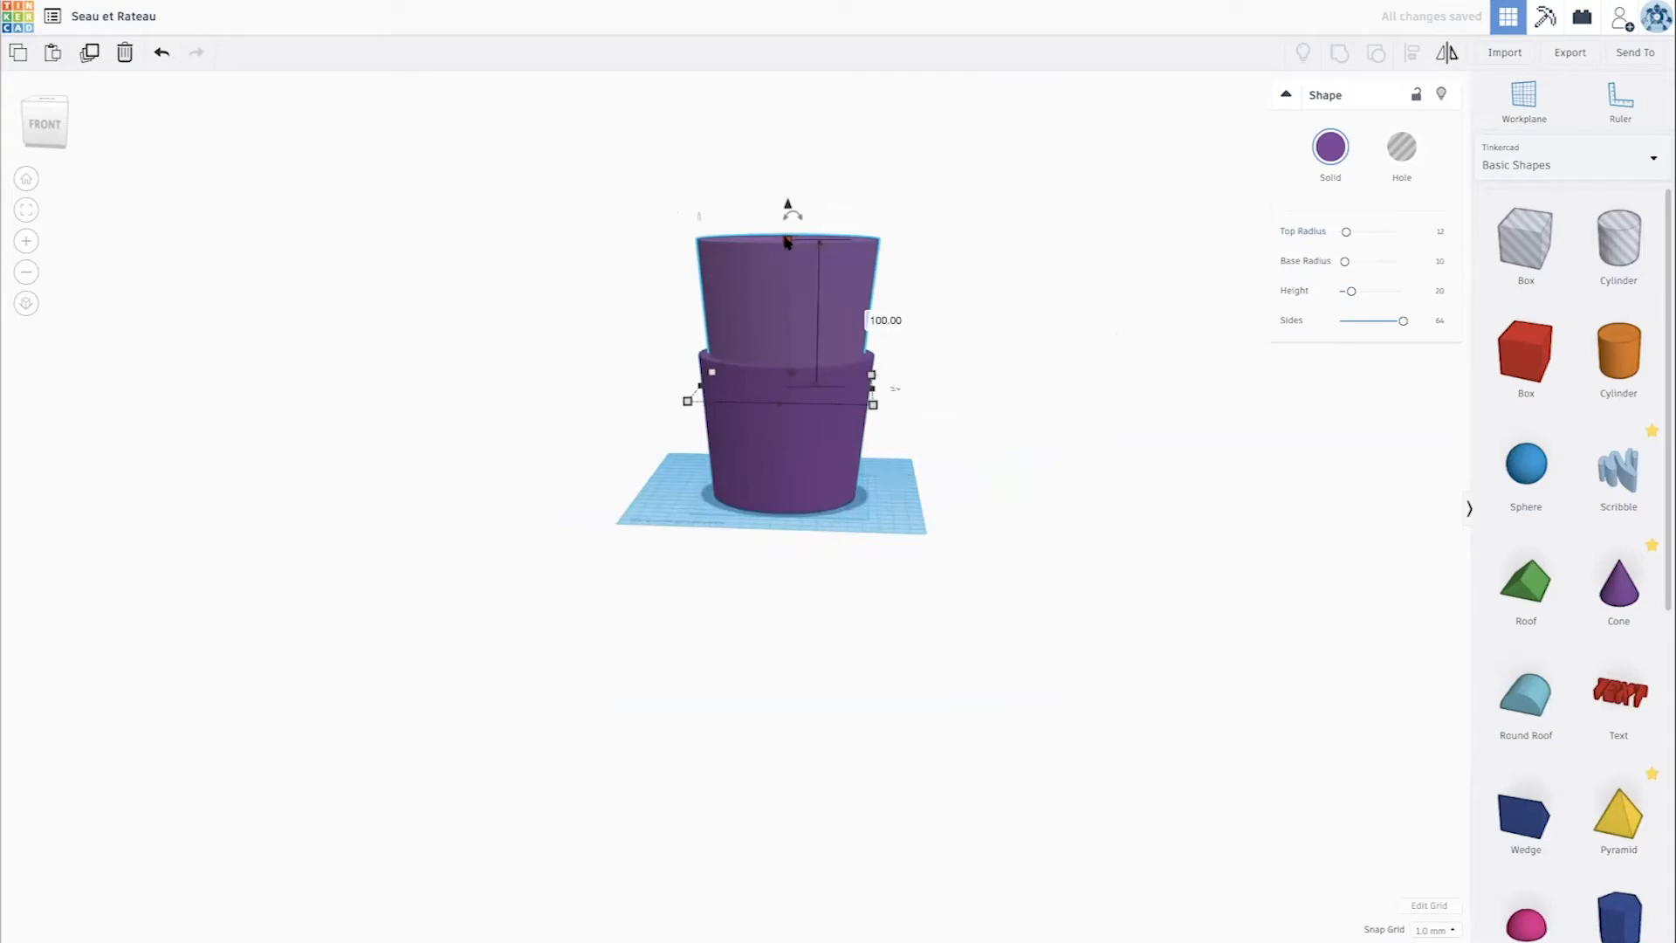
{"action": "left_click_drag", "start_coordinate": [786, 244], "coordinate": [786, 245]}
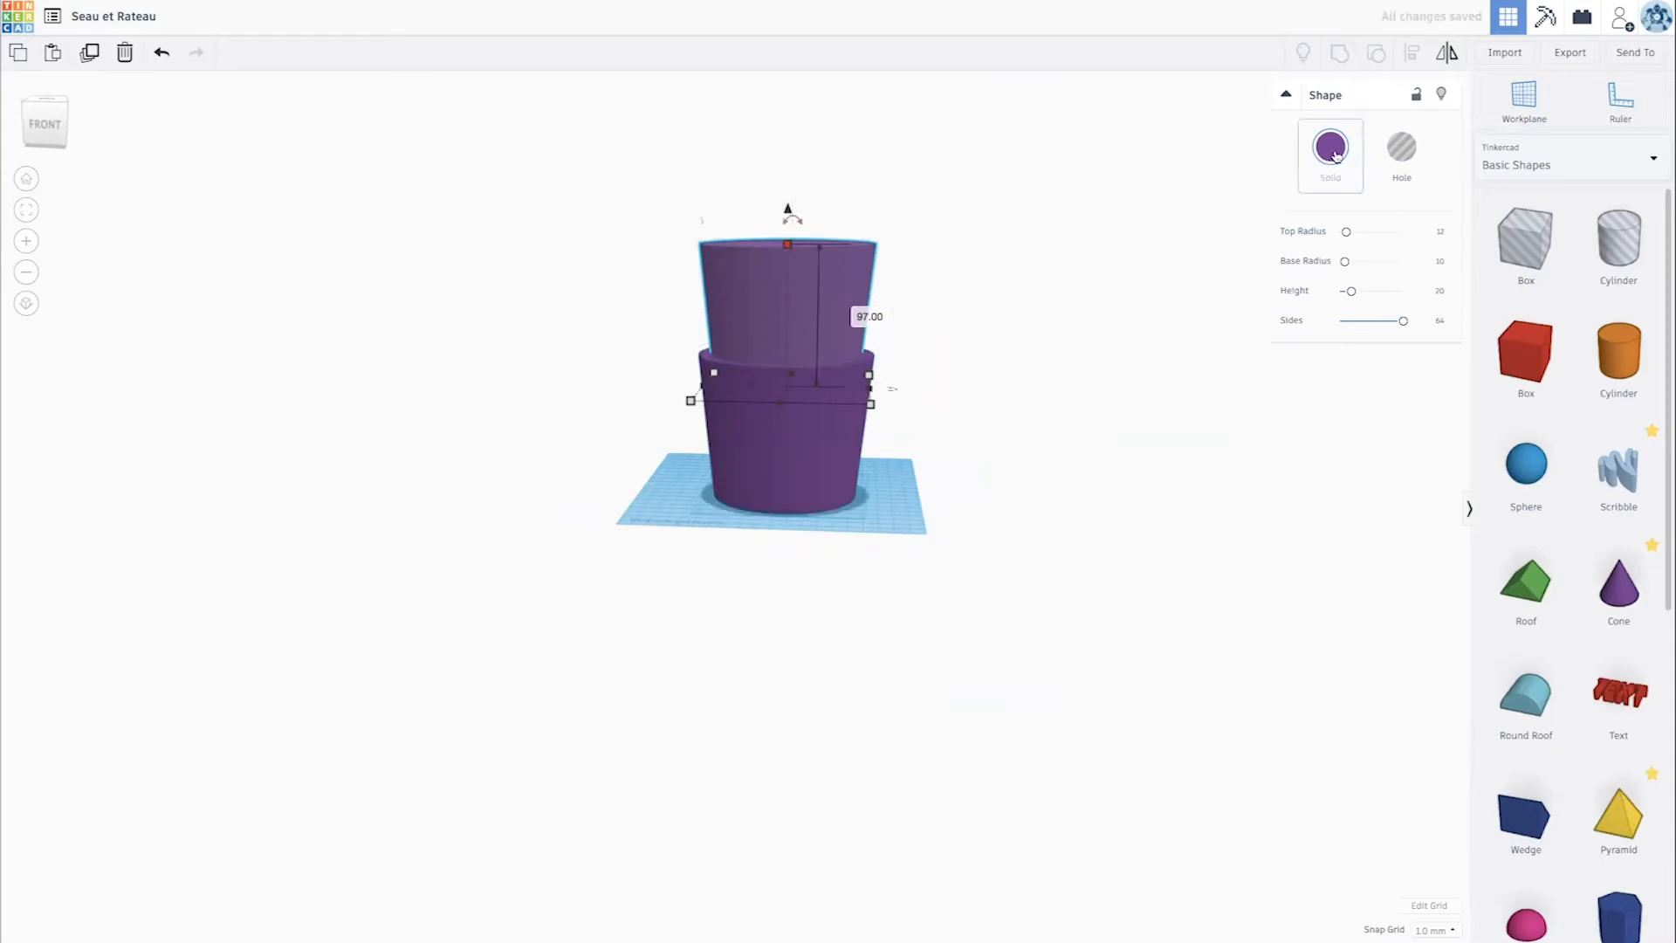
- Turn the smaller truncated cone into a hole and lower it 65 mm into the bucket, 12 mm above the workplane
{"action": "left_click", "coordinate": [1398, 150]}
{"action": "right_click_drag", "start_coordinate": [949, 266], "coordinate": [786, 479]}
{"action": "left_click_drag", "start_coordinate": [793, 270], "coordinate": [798, 356]}
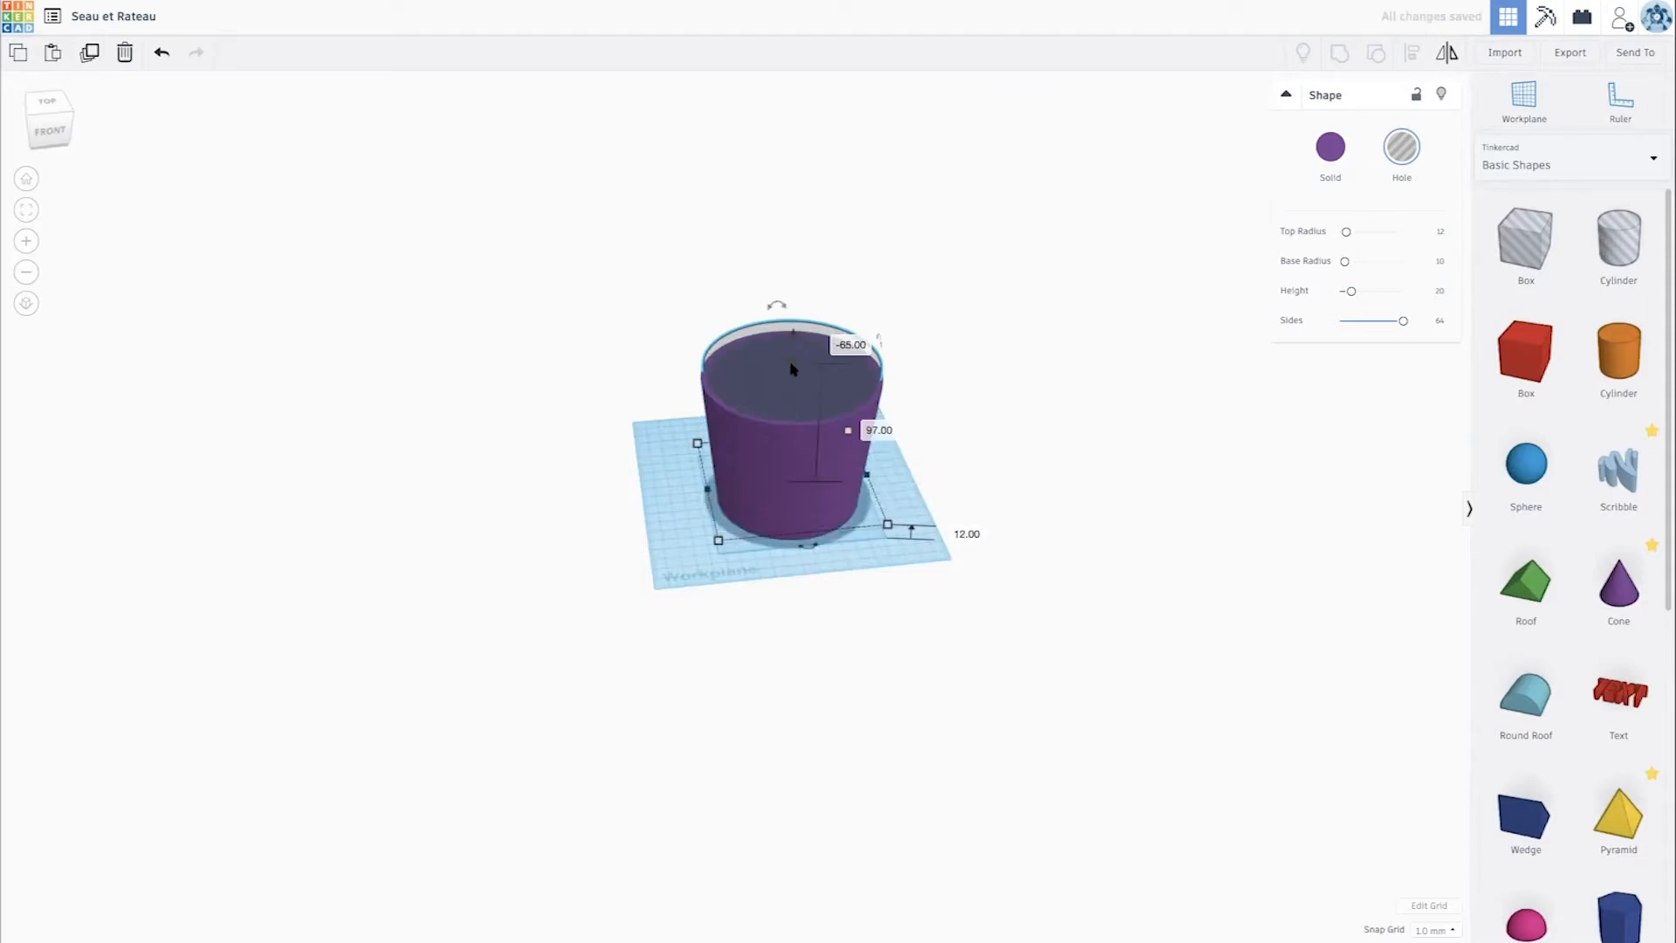
- Reduce the height of the hole cone inside the bucket to 94 mm
{"action": "scroll", "coordinate": [790, 364], "scroll_direction": "down", "scroll_amount": 5}
{"action": "left_click", "coordinate": [791, 366]}
{"action": "scroll", "coordinate": [791, 367], "scroll_direction": "up", "scroll_amount": 3}
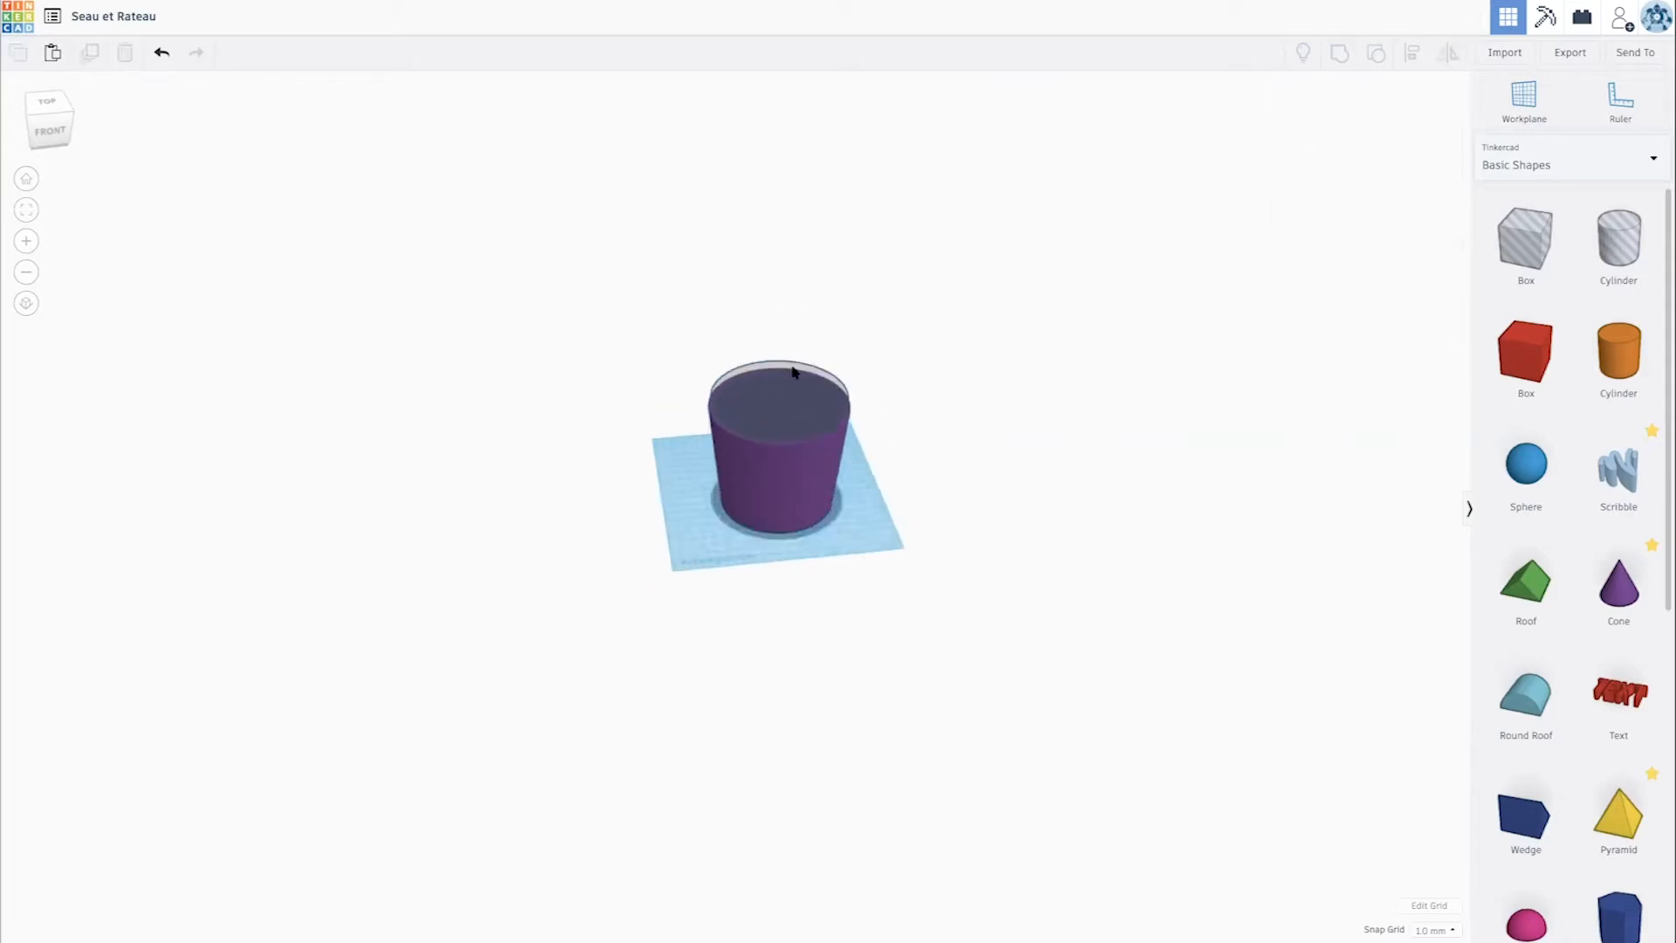
{"action": "scroll", "coordinate": [792, 372], "scroll_direction": "up", "scroll_amount": 3}
{"action": "left_click", "coordinate": [824, 334]}
{"action": "left_click_drag", "start_coordinate": [814, 308], "coordinate": [816, 318]}
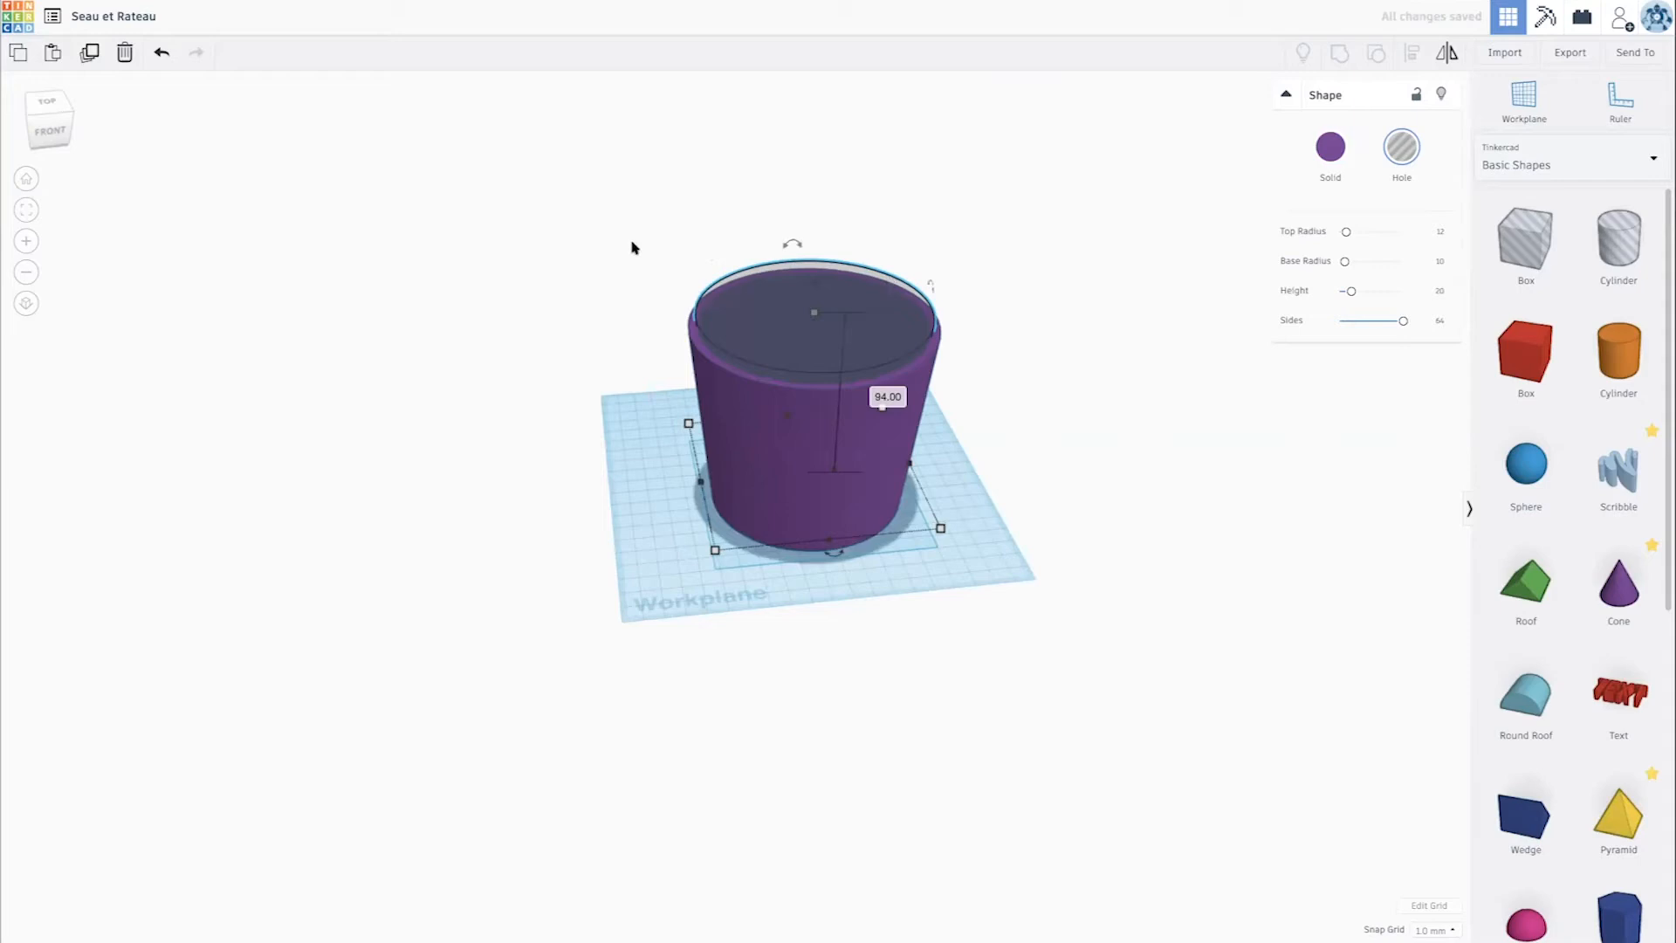
- Group the solid truncated cone with the hole cone to hollow out the bucket
{"action": "left_click_drag", "start_coordinate": [661, 258], "coordinate": [1020, 407]}
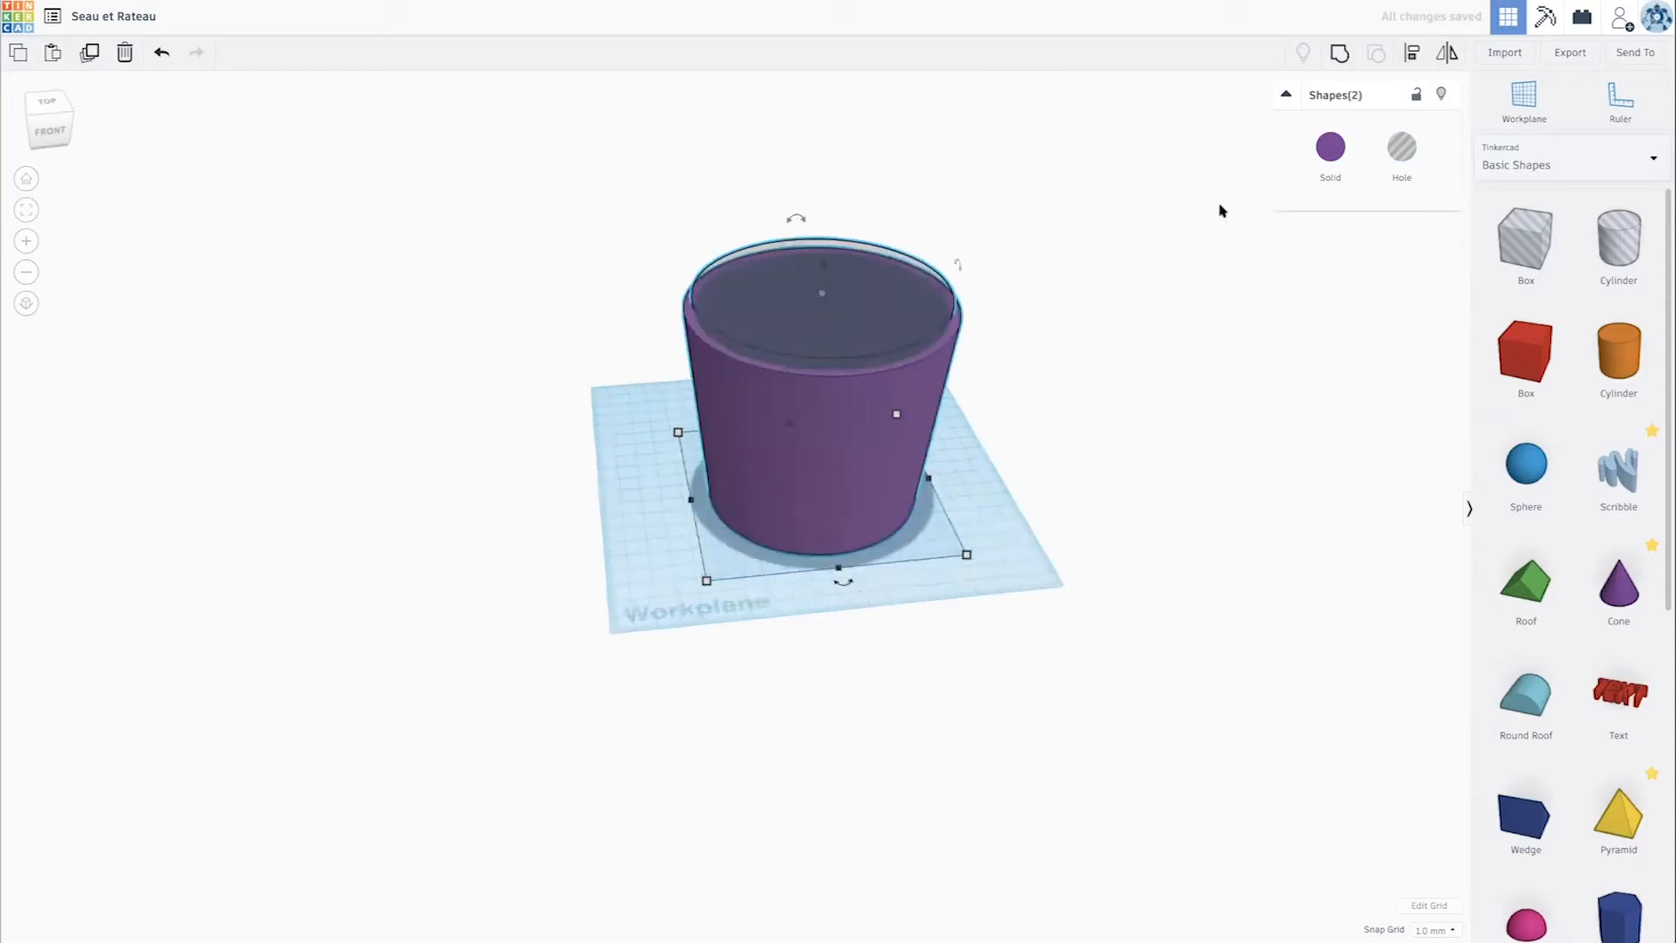
{"action": "scroll", "coordinate": [811, 313], "scroll_direction": "up", "scroll_amount": 3}
{"action": "scroll", "coordinate": [734, 311], "scroll_direction": "down", "scroll_amount": 5}
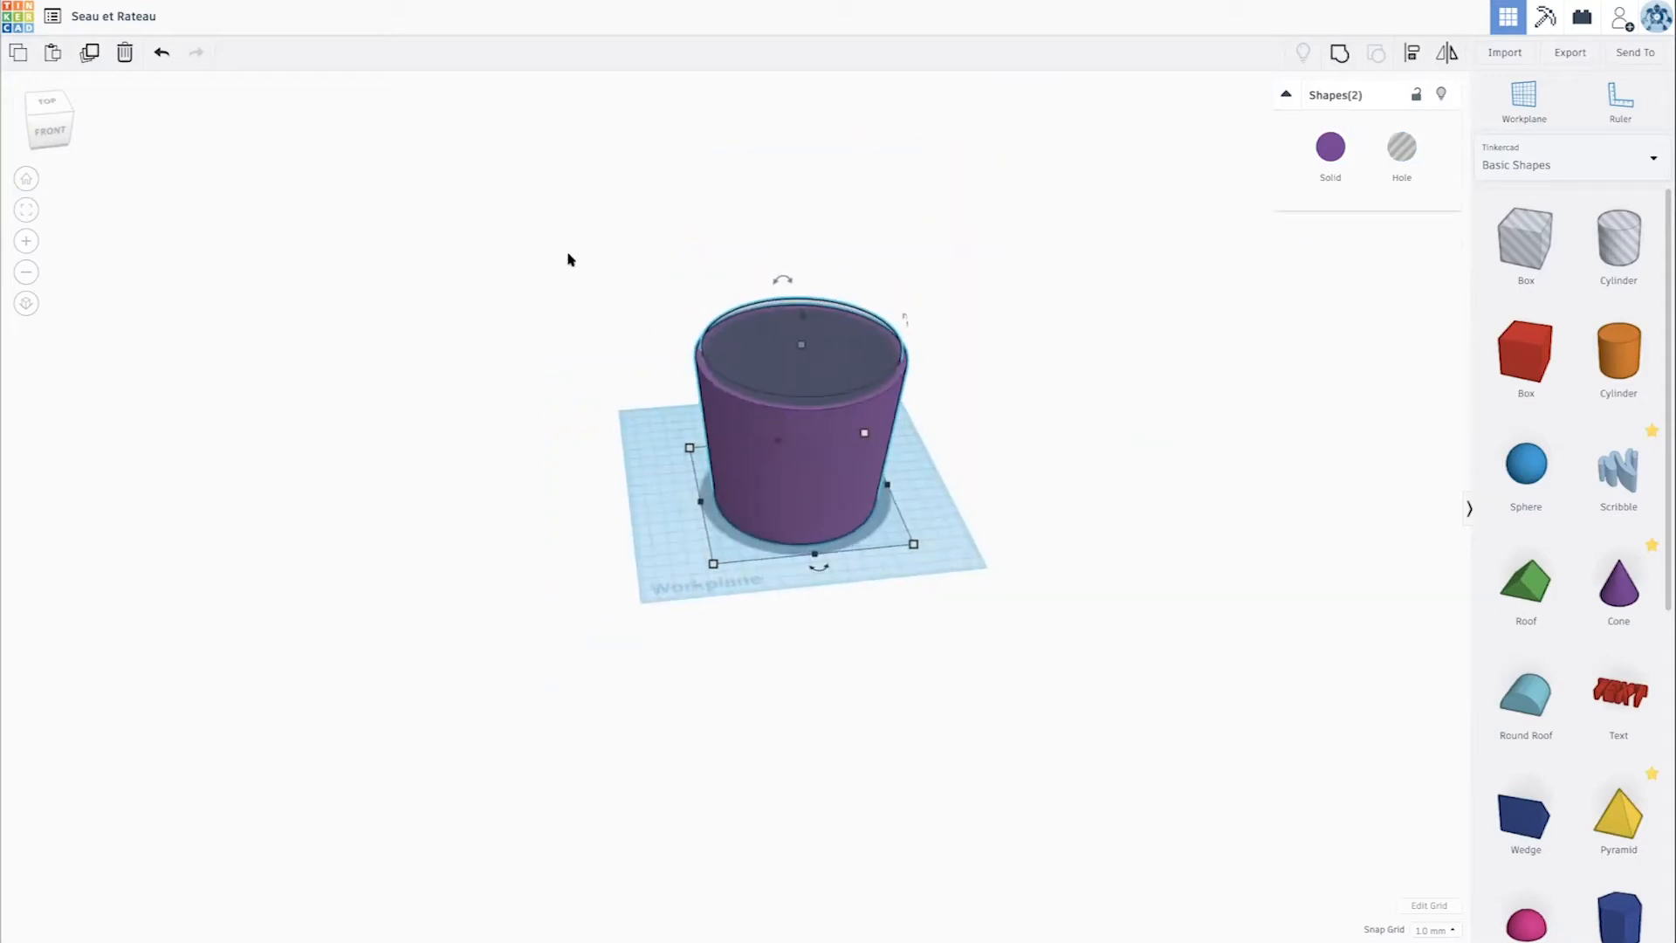
{"action": "left_click_drag", "start_coordinate": [571, 256], "coordinate": [1089, 601]}
{"action": "left_click", "coordinate": [1338, 56]}
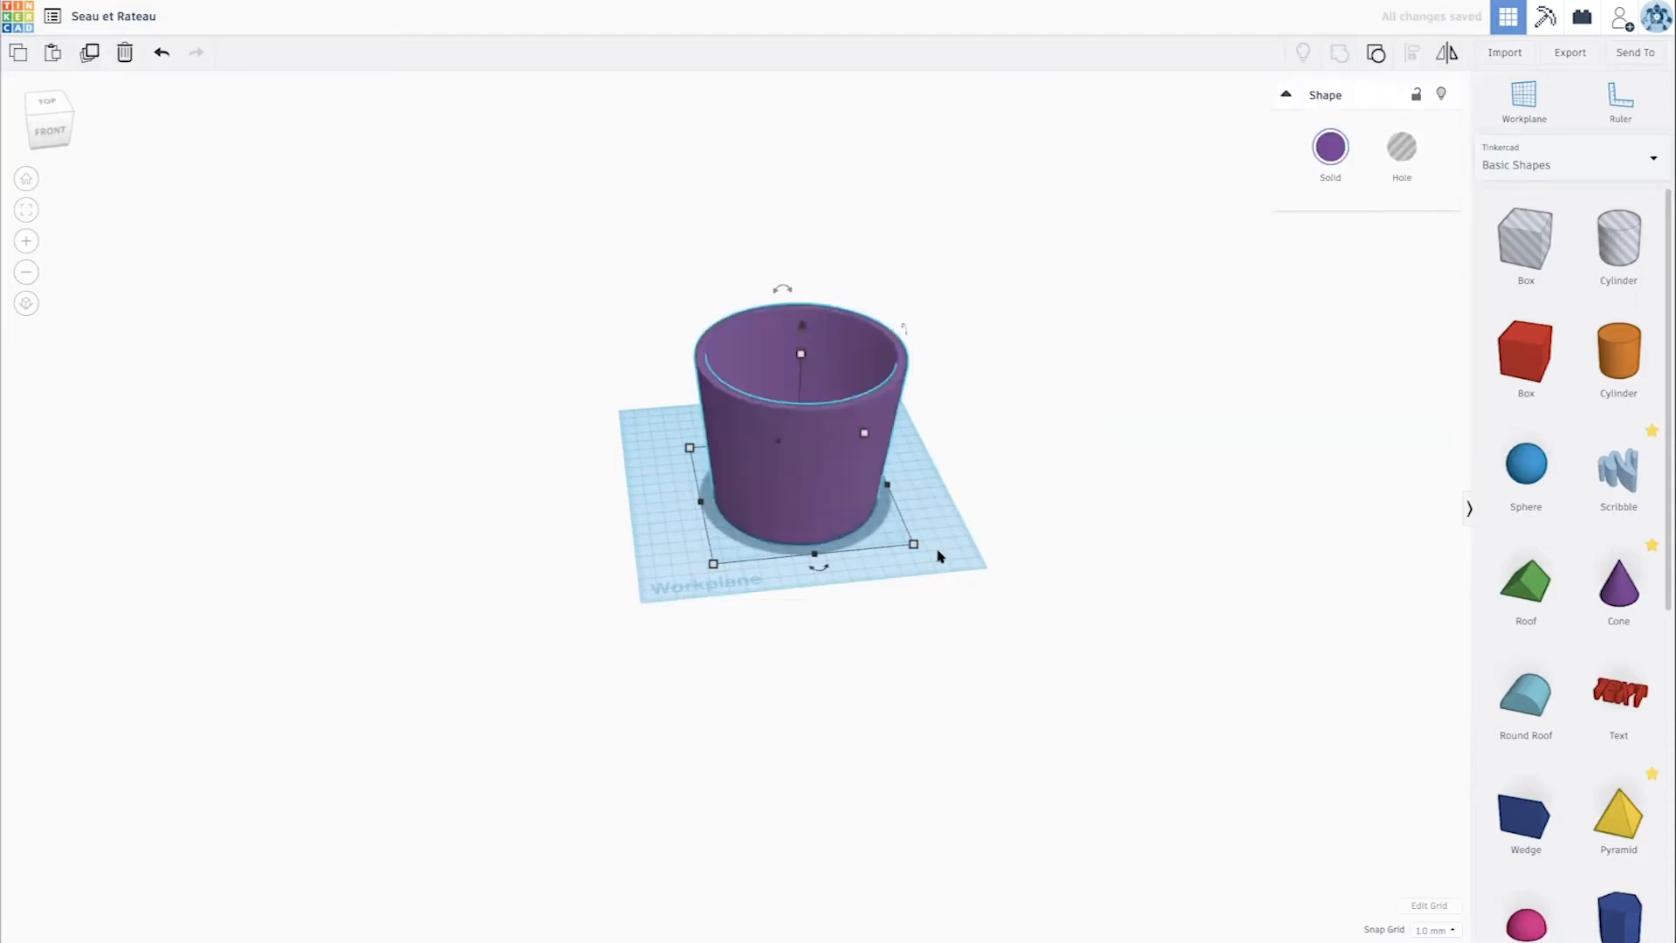
- Examine the hollowed bucket's outer wall, rim and inner floor from several distances and angles
{"action": "scroll", "coordinate": [932, 550], "scroll_direction": "up", "scroll_amount": 5}
{"action": "scroll", "coordinate": [1039, 676], "scroll_direction": "down", "scroll_amount": 2}
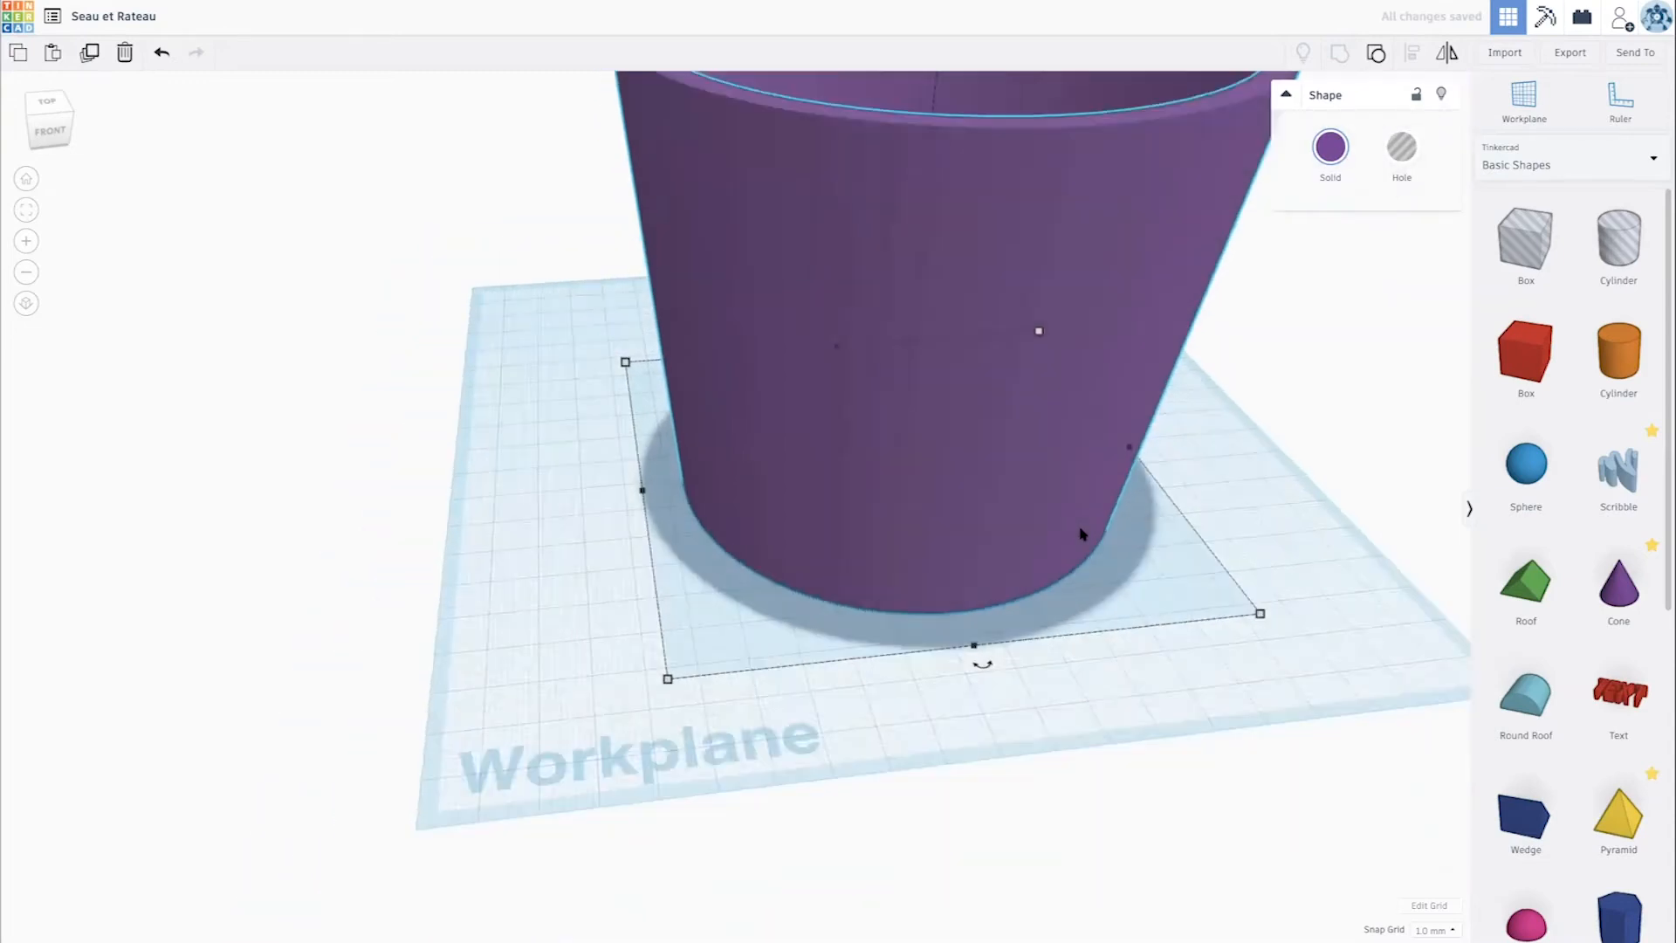
{"action": "right_click_drag", "start_coordinate": [1038, 676], "coordinate": [1030, 555]}
{"action": "scroll", "coordinate": [1030, 555], "scroll_direction": "down", "scroll_amount": 4}
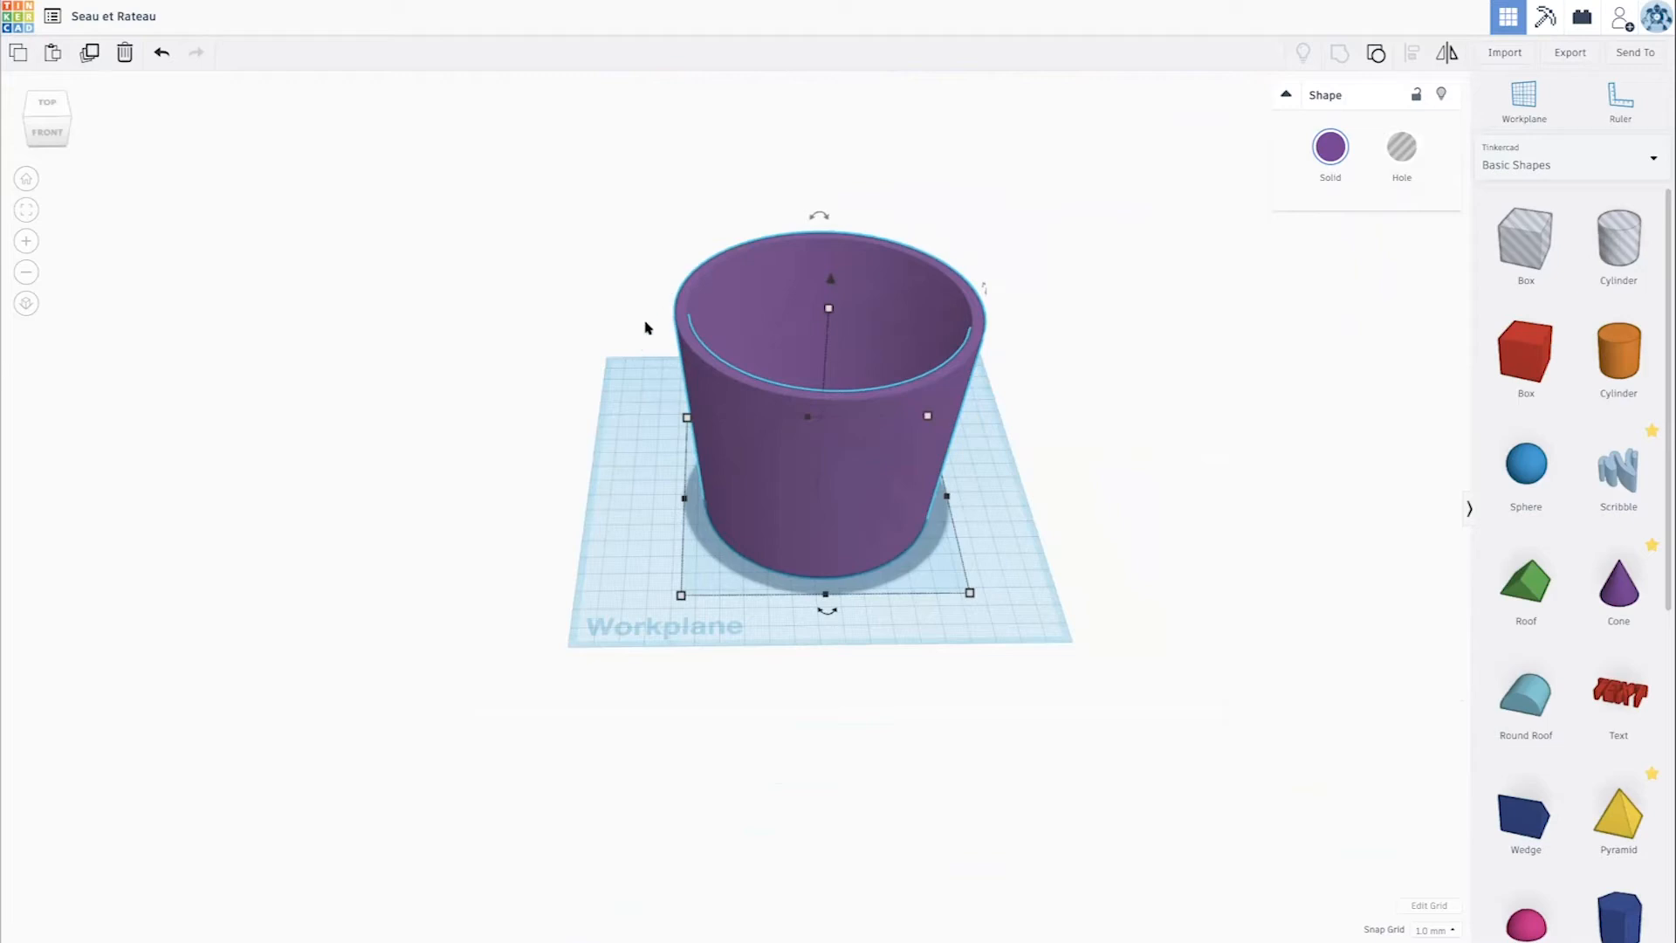
{"action": "scroll", "coordinate": [650, 315], "scroll_direction": "down", "scroll_amount": 1}
{"action": "scroll", "coordinate": [649, 316], "scroll_direction": "down", "scroll_amount": 1}
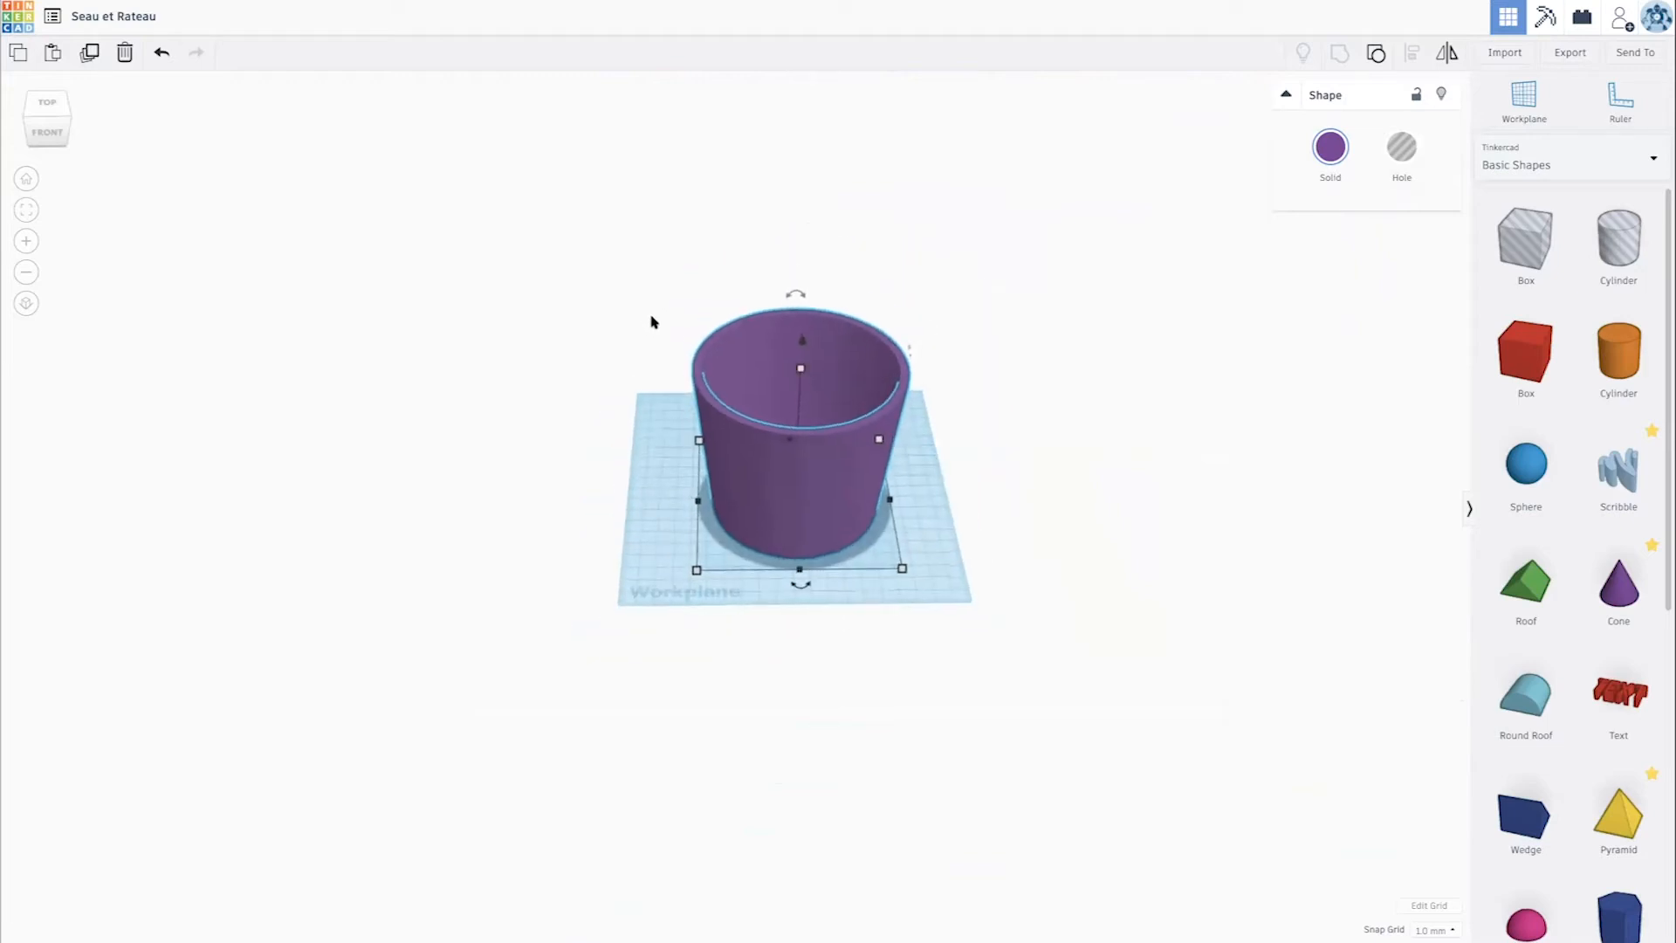
{"action": "scroll", "coordinate": [649, 319], "scroll_direction": "up", "scroll_amount": 3}
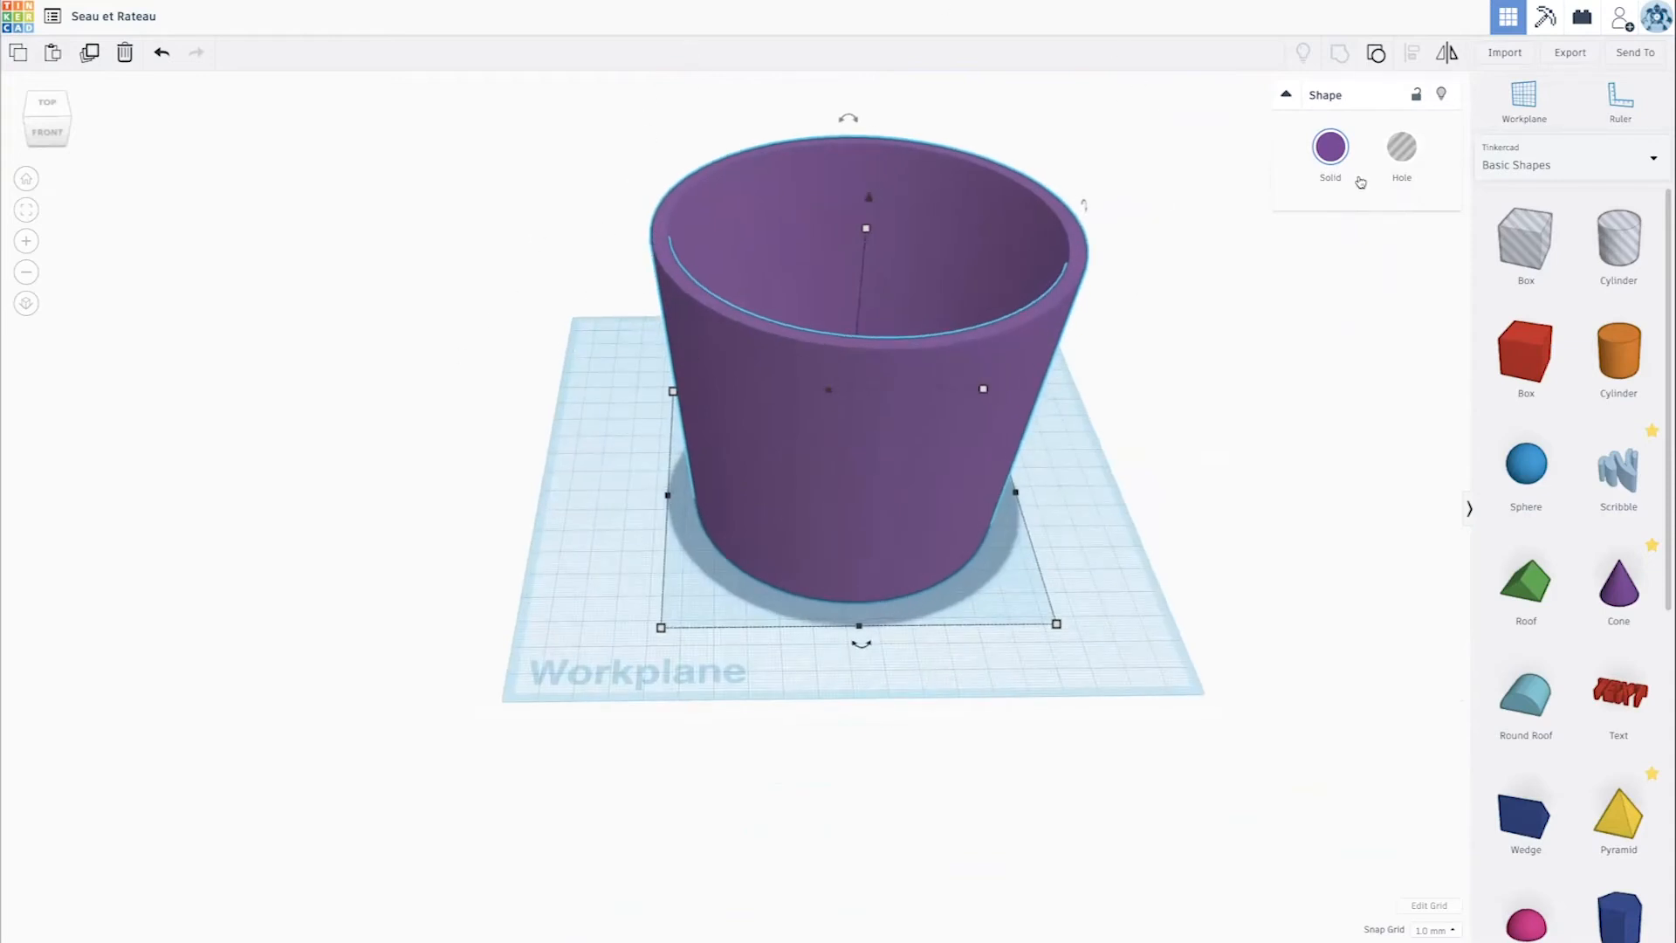
{"action": "right_click_drag", "start_coordinate": [659, 241], "coordinate": [643, 278]}
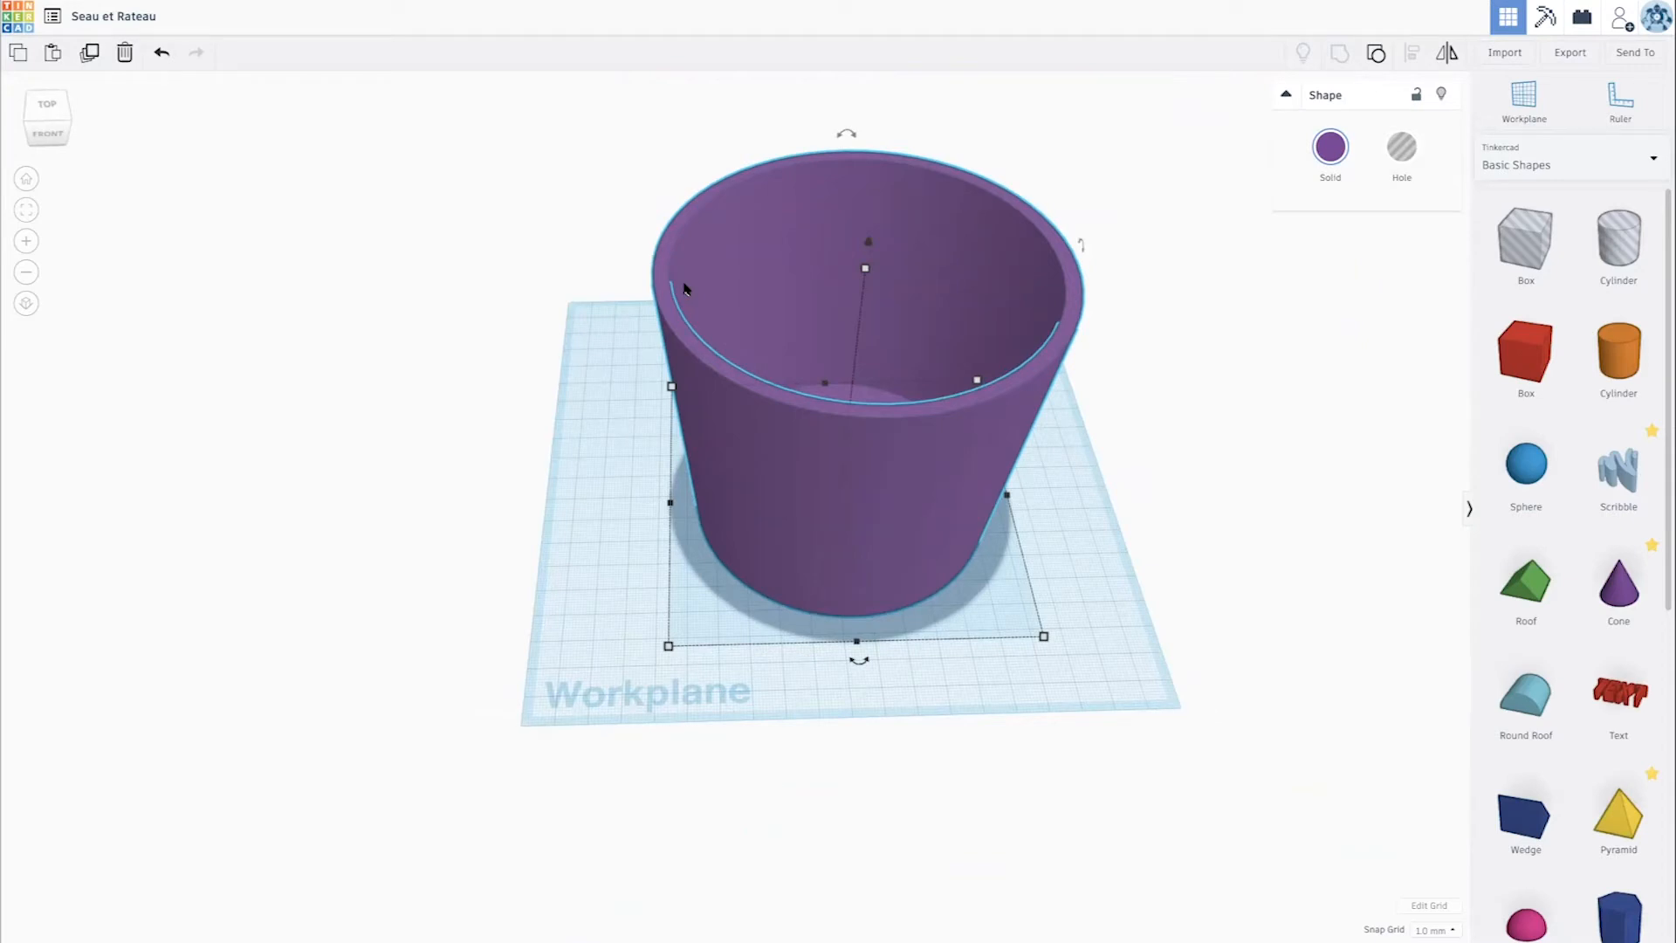
{"action": "scroll", "coordinate": [683, 288], "scroll_direction": "down", "scroll_amount": 3}
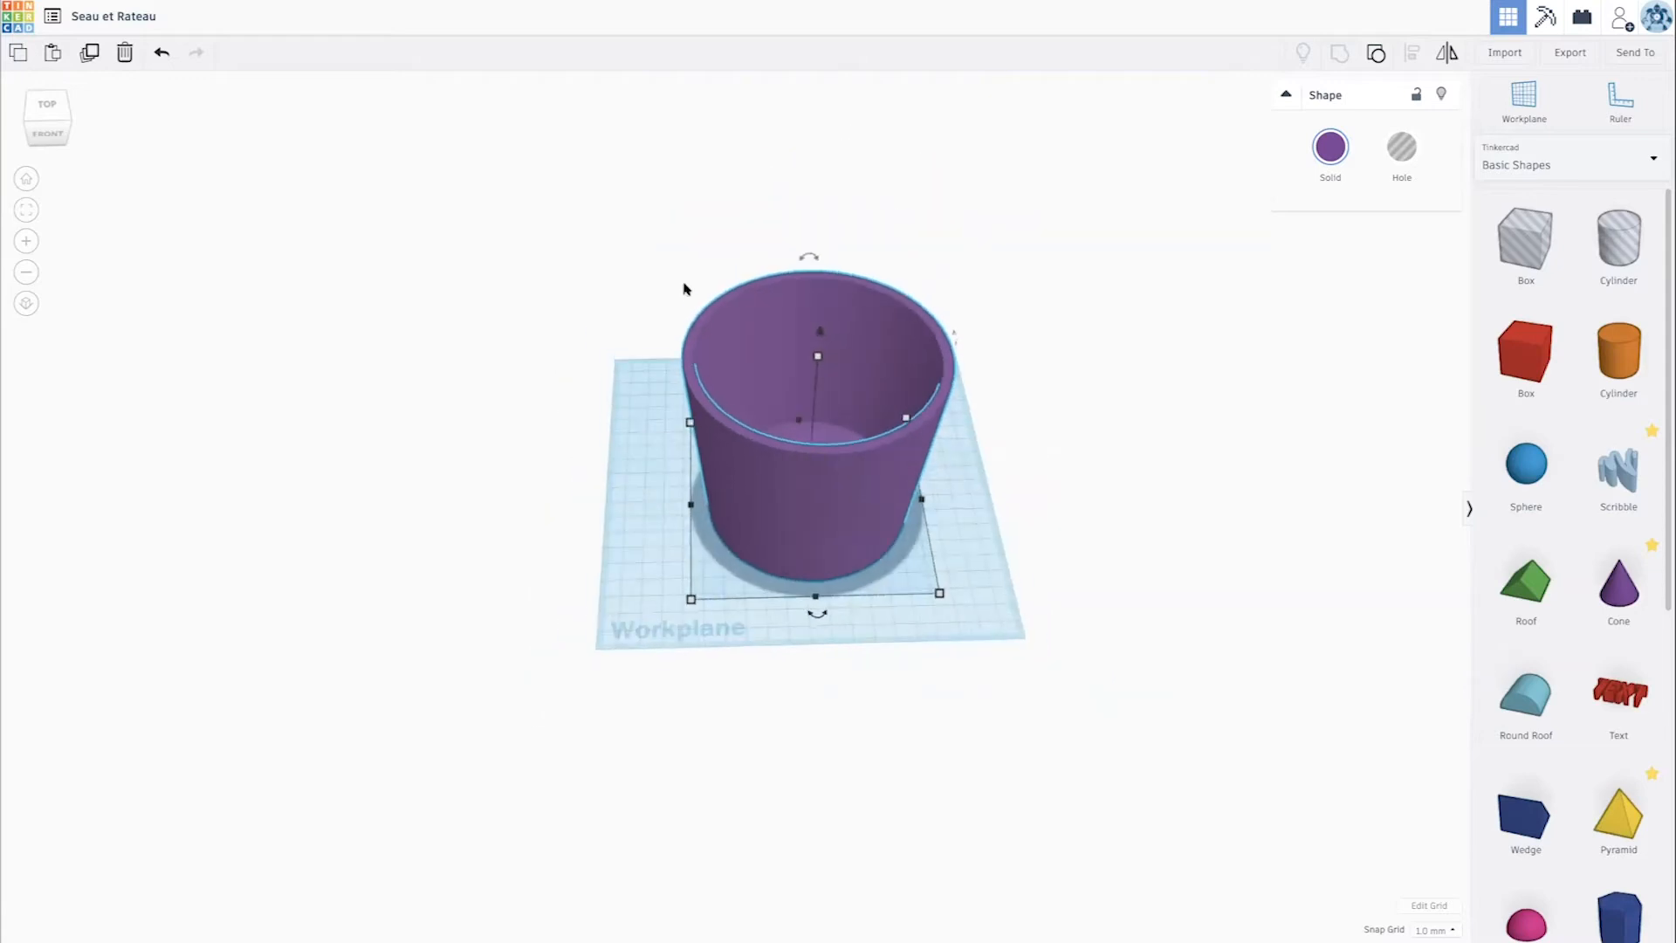
- Place a Ring shape on the workplane beside the bucket
{"action": "scroll", "coordinate": [1582, 442], "scroll_direction": "down", "scroll_amount": 7}
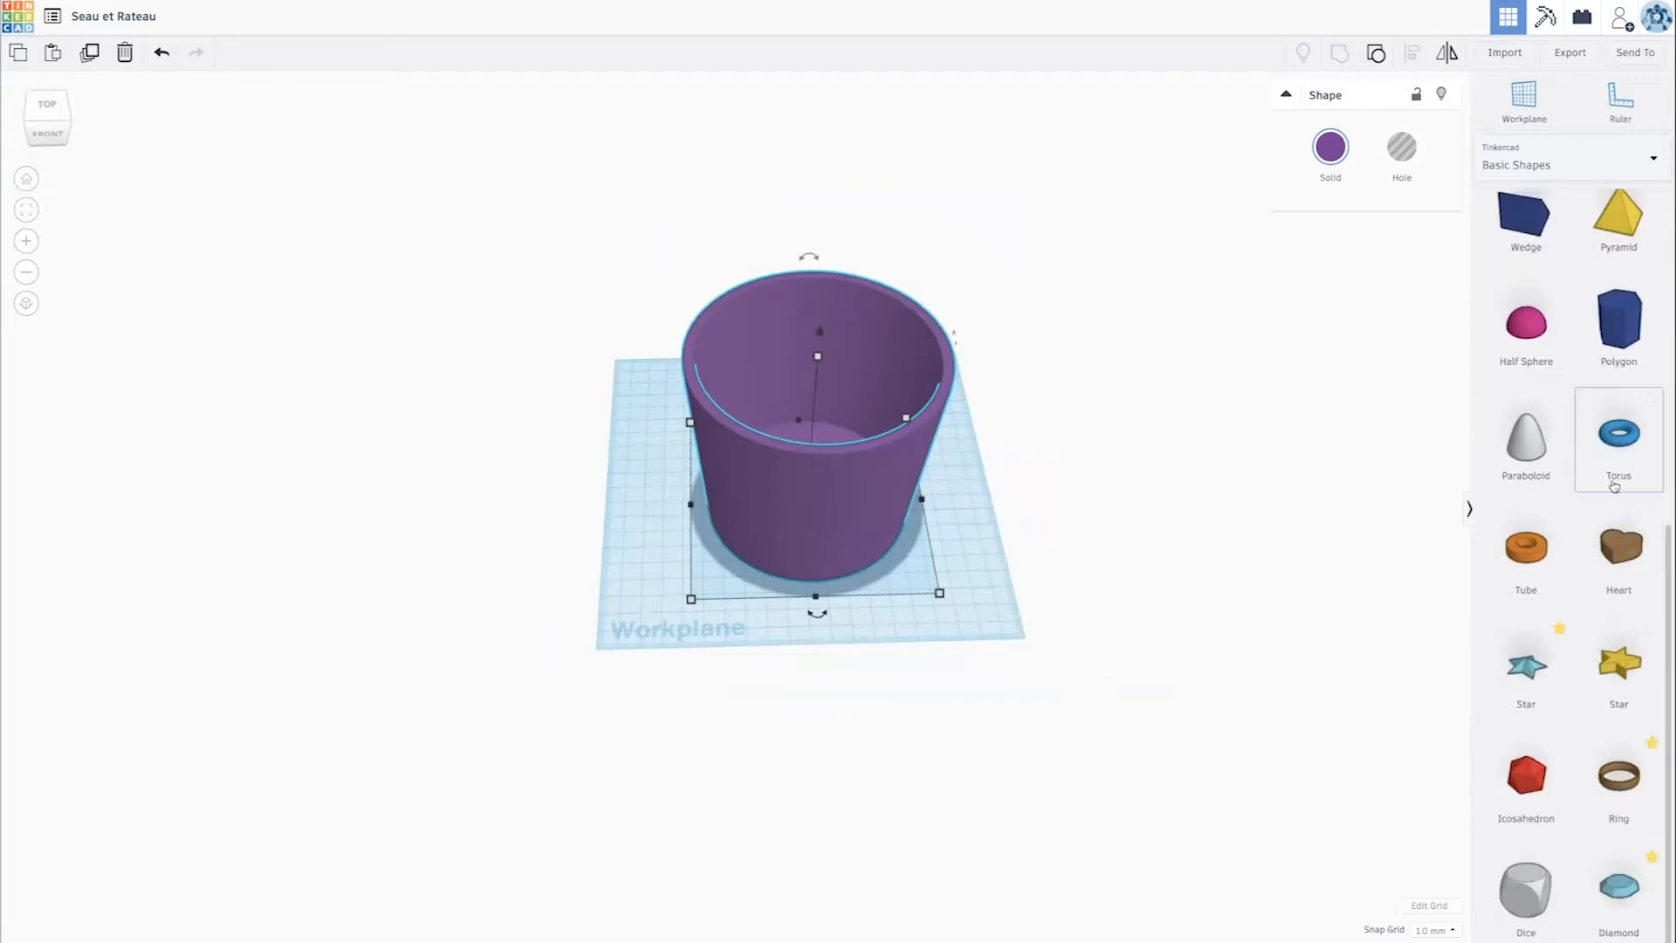
{"action": "left_click", "coordinate": [1625, 768]}
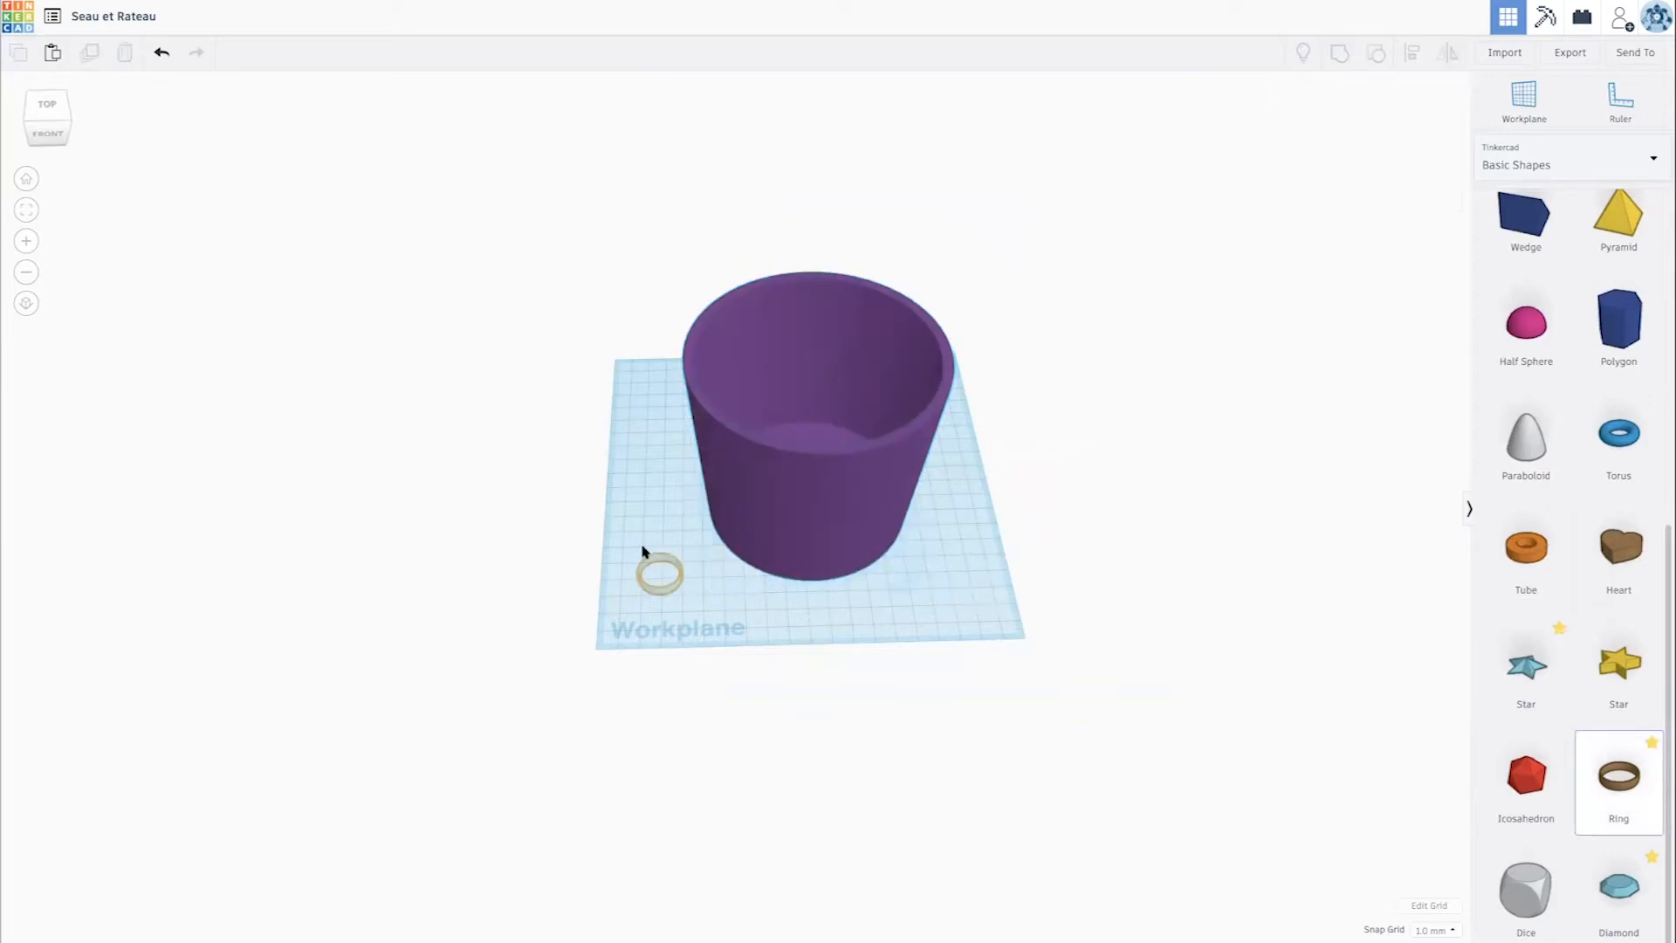
{"action": "left_click", "coordinate": [644, 537]}
- Rotate the ring a quarter turn so that it stands upright beside the bucket
{"action": "right_click_drag", "start_coordinate": [641, 535], "coordinate": [813, 494]}
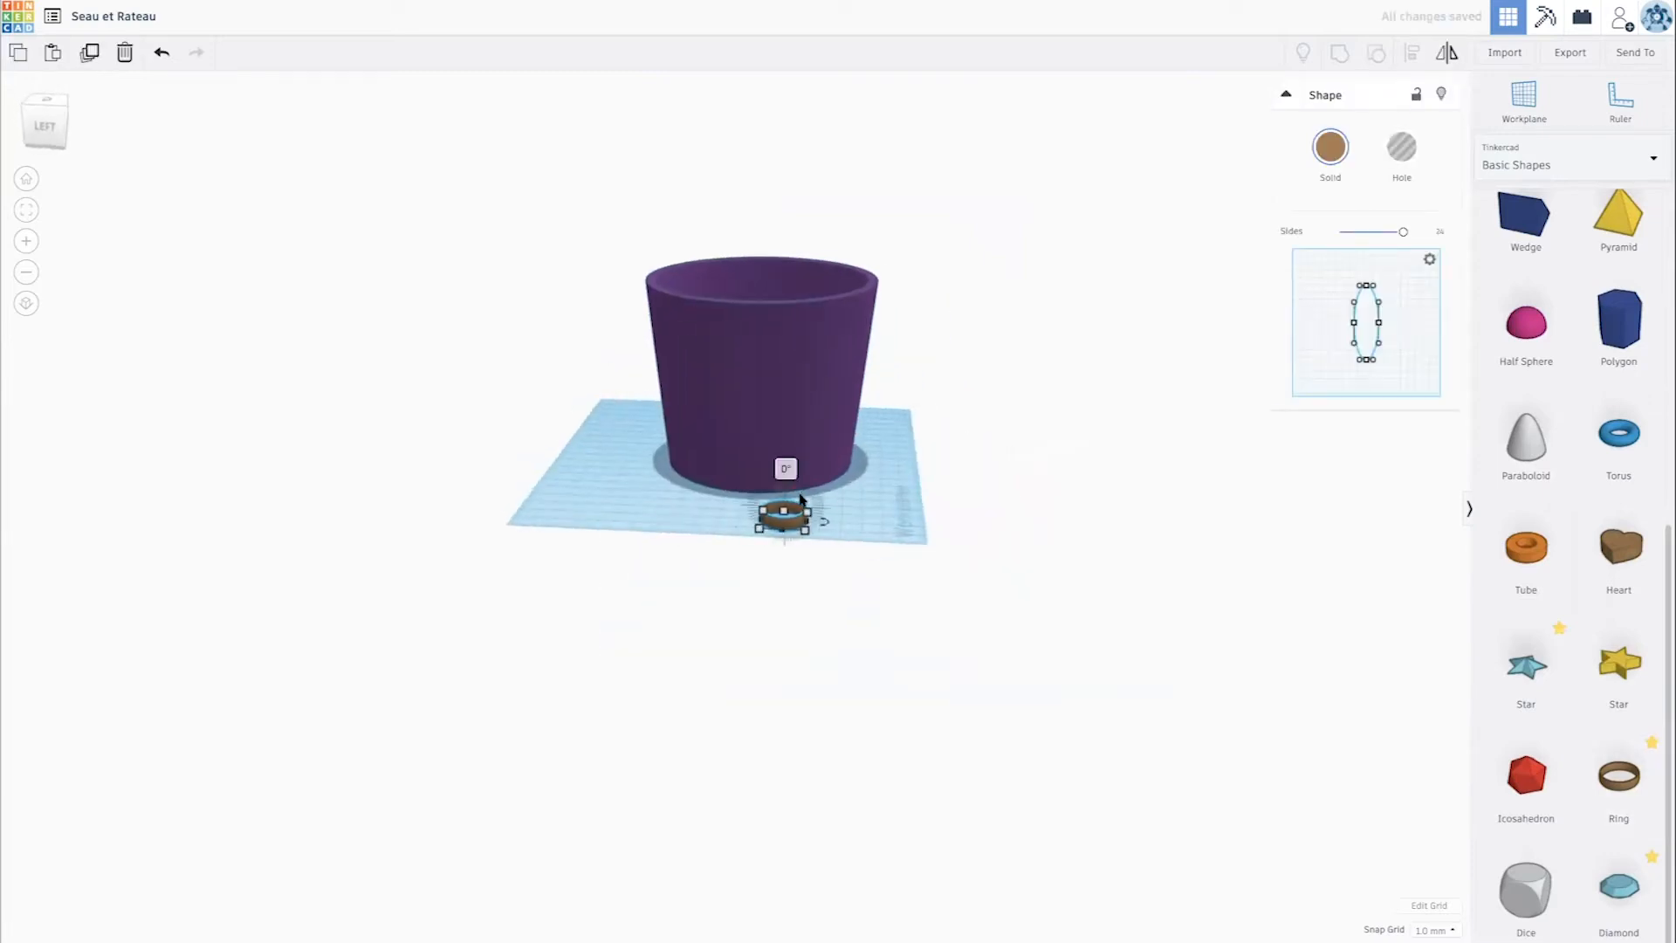
{"action": "scroll", "coordinate": [820, 489], "scroll_direction": "up", "scroll_amount": 4}
{"action": "scroll", "coordinate": [825, 486], "scroll_direction": "up", "scroll_amount": 3}
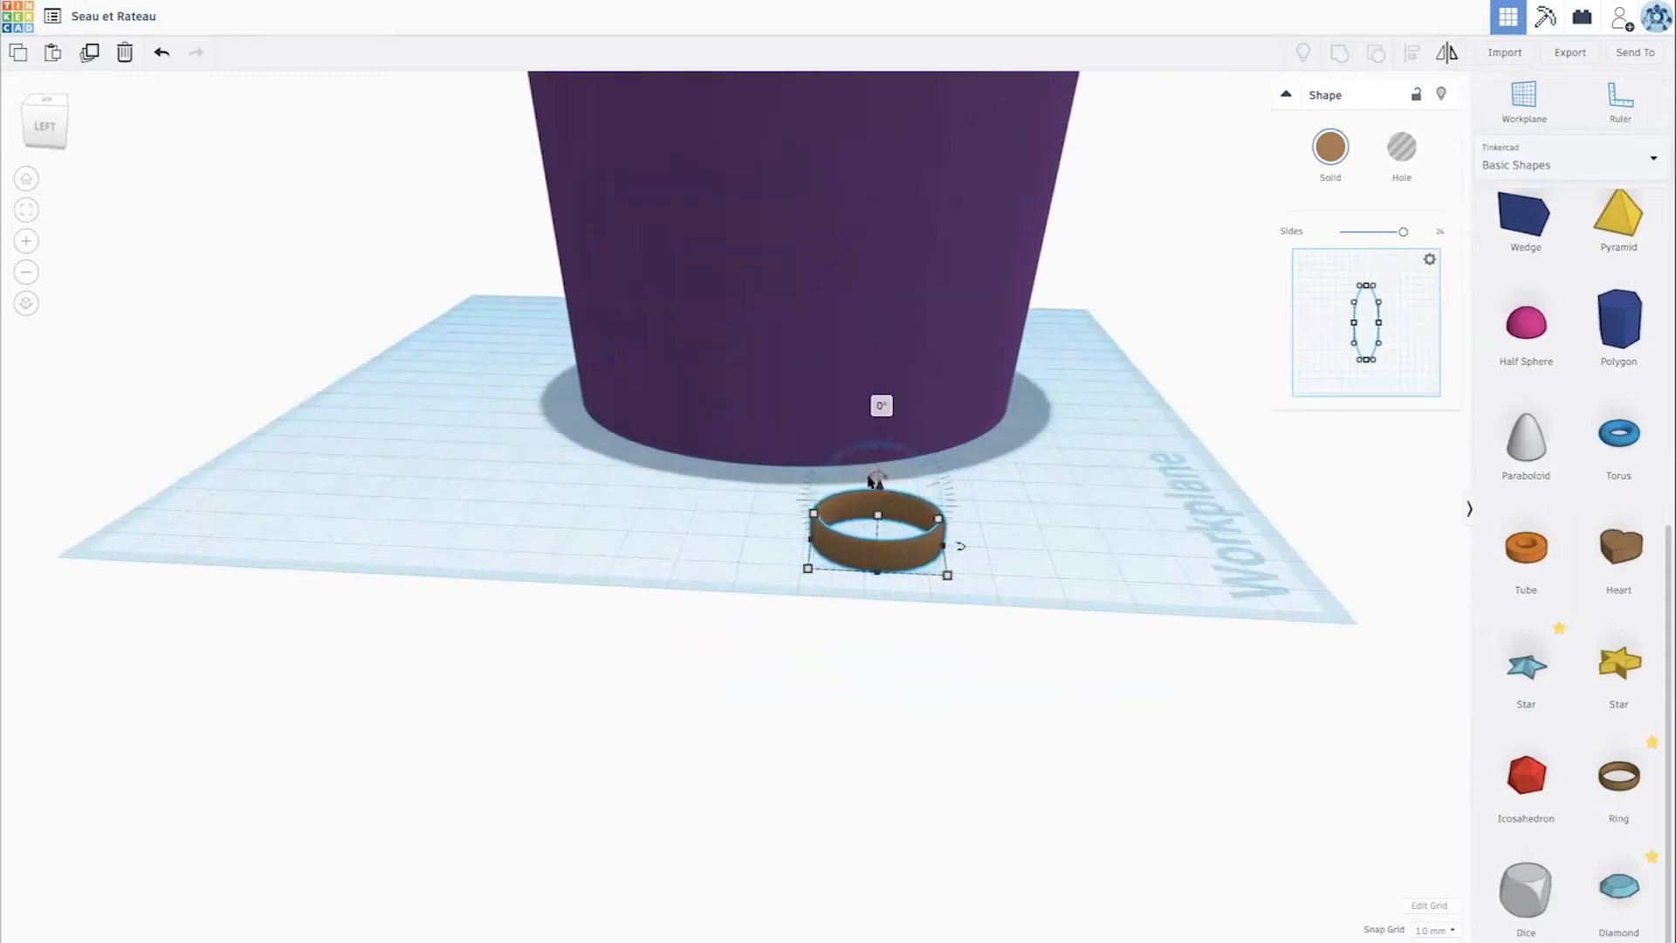
{"action": "left_click_drag", "start_coordinate": [879, 481], "coordinate": [866, 482]}
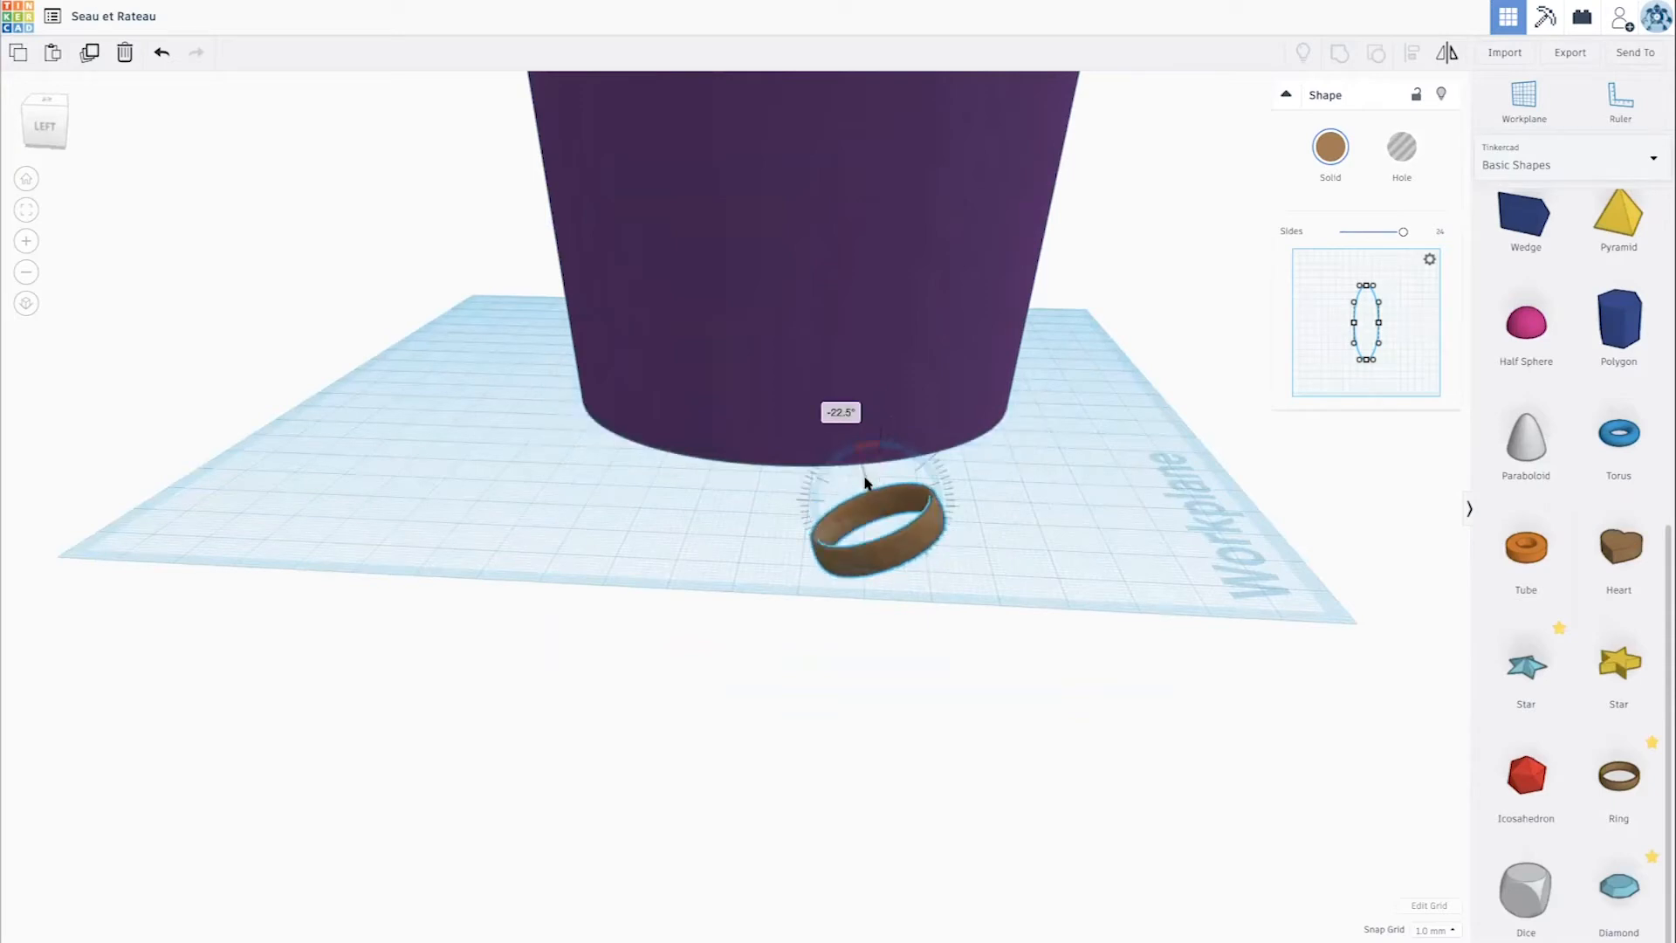
{"action": "mouse_move", "coordinate": [859, 490]}
{"action": "left_mouse_down"}
{"action": "mouse_move", "coordinate": [842, 486]}
{"action": "mouse_move", "coordinate": [851, 506]}
{"action": "left_mouse_up"}
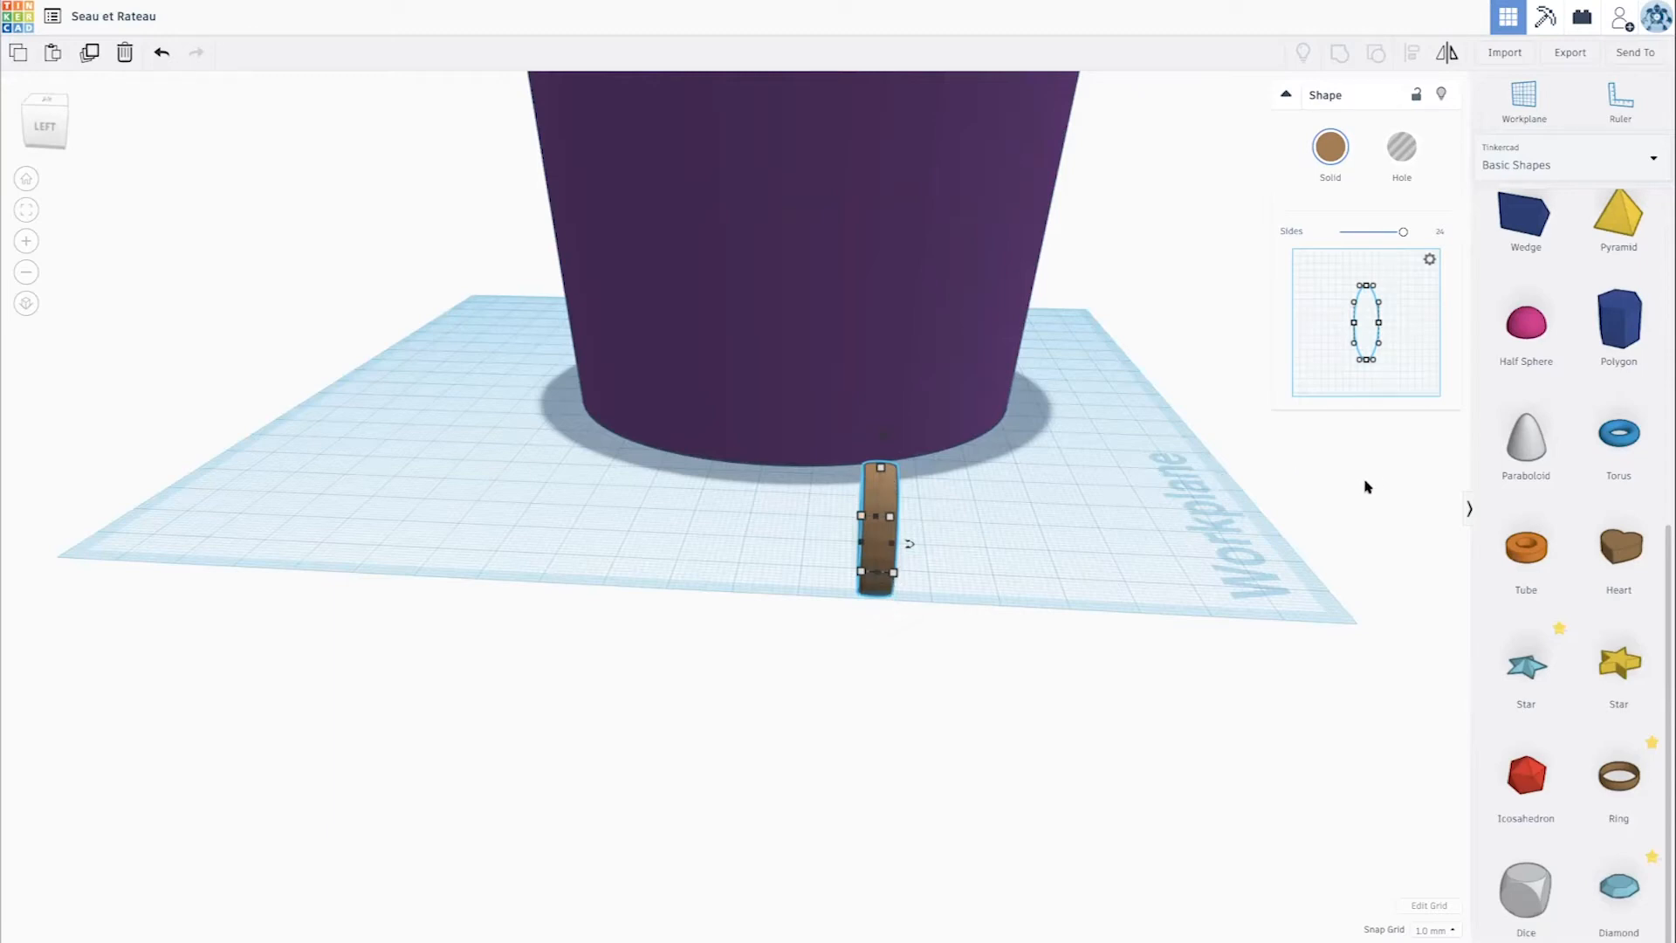
- Try a Torus beside the ring as an alternative, rotate it -90° to stand upright, and delete it
{"action": "scroll", "coordinate": [1500, 516], "scroll_direction": "up", "scroll_amount": 1}
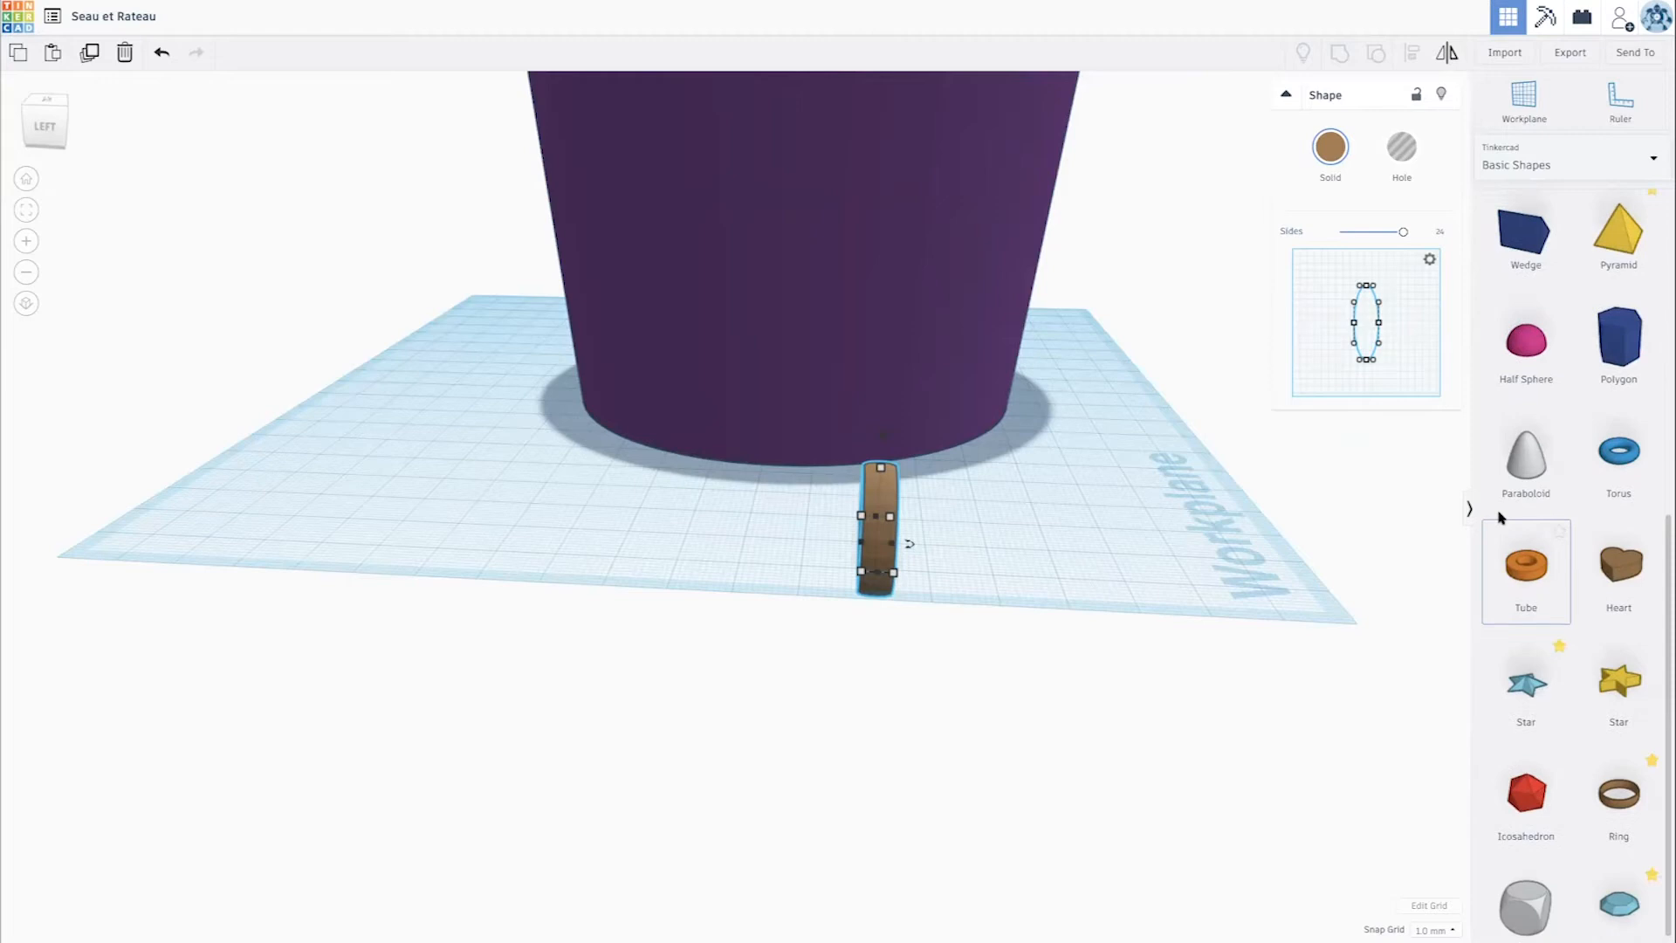
{"action": "left_click_drag", "start_coordinate": [1619, 459], "coordinate": [1023, 623]}
{"action": "left_click", "coordinate": [1403, 323]}
{"action": "left_click_drag", "start_coordinate": [1379, 292], "coordinate": [1461, 293]}
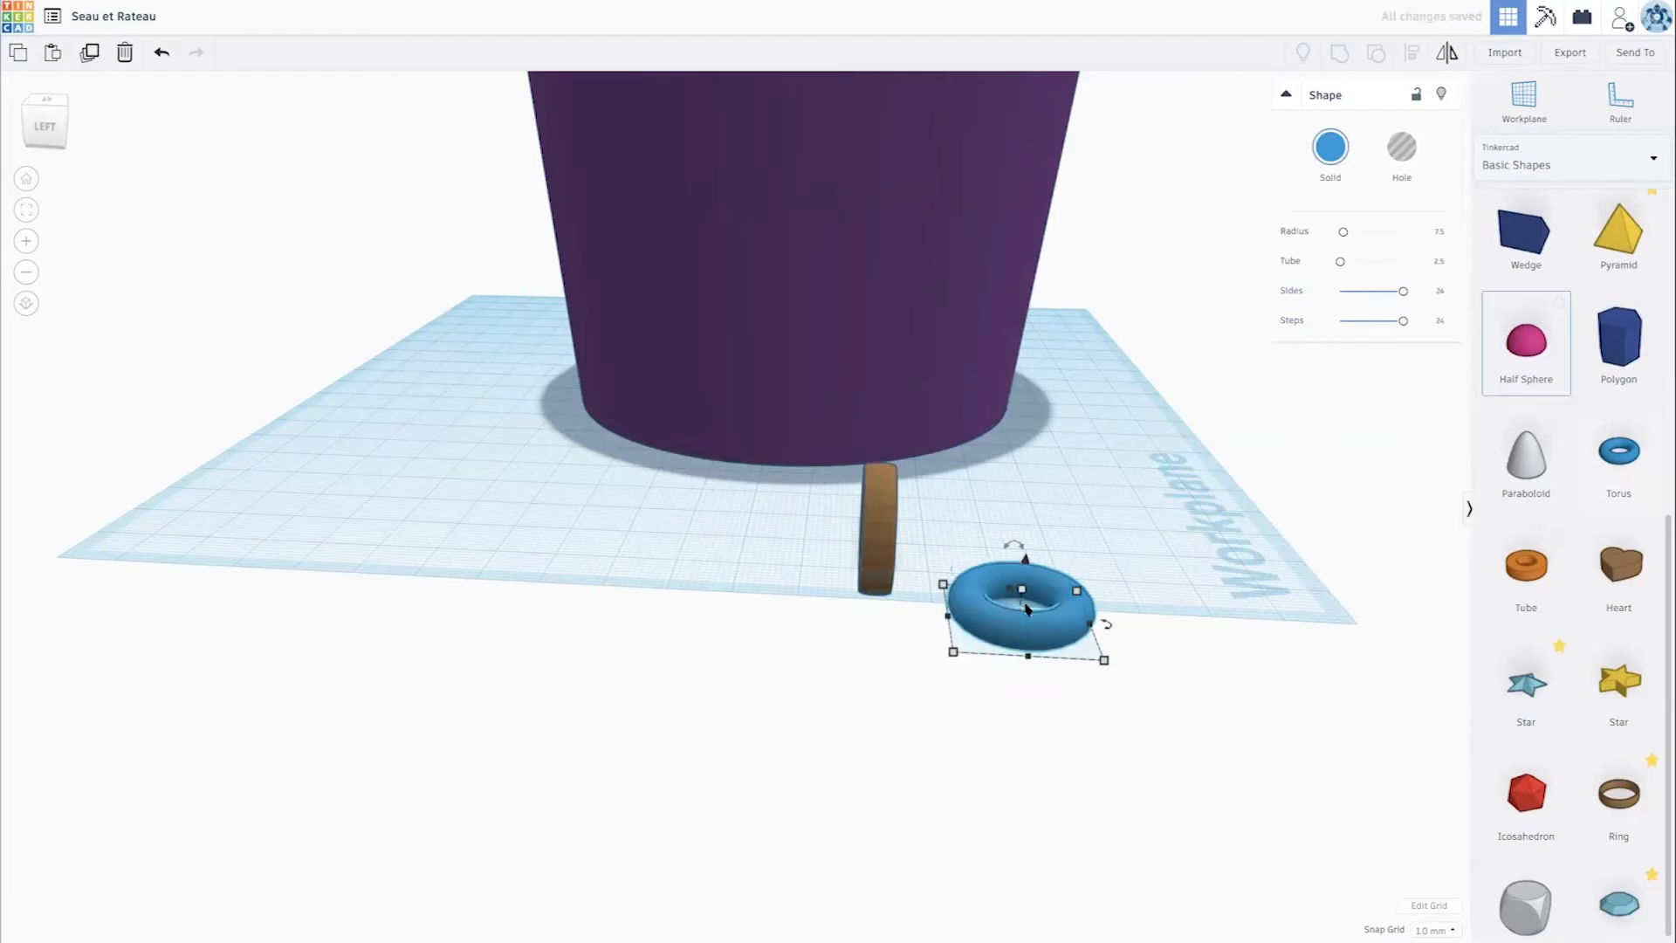
{"action": "scroll", "coordinate": [1216, 498], "scroll_direction": "down", "scroll_amount": 4}
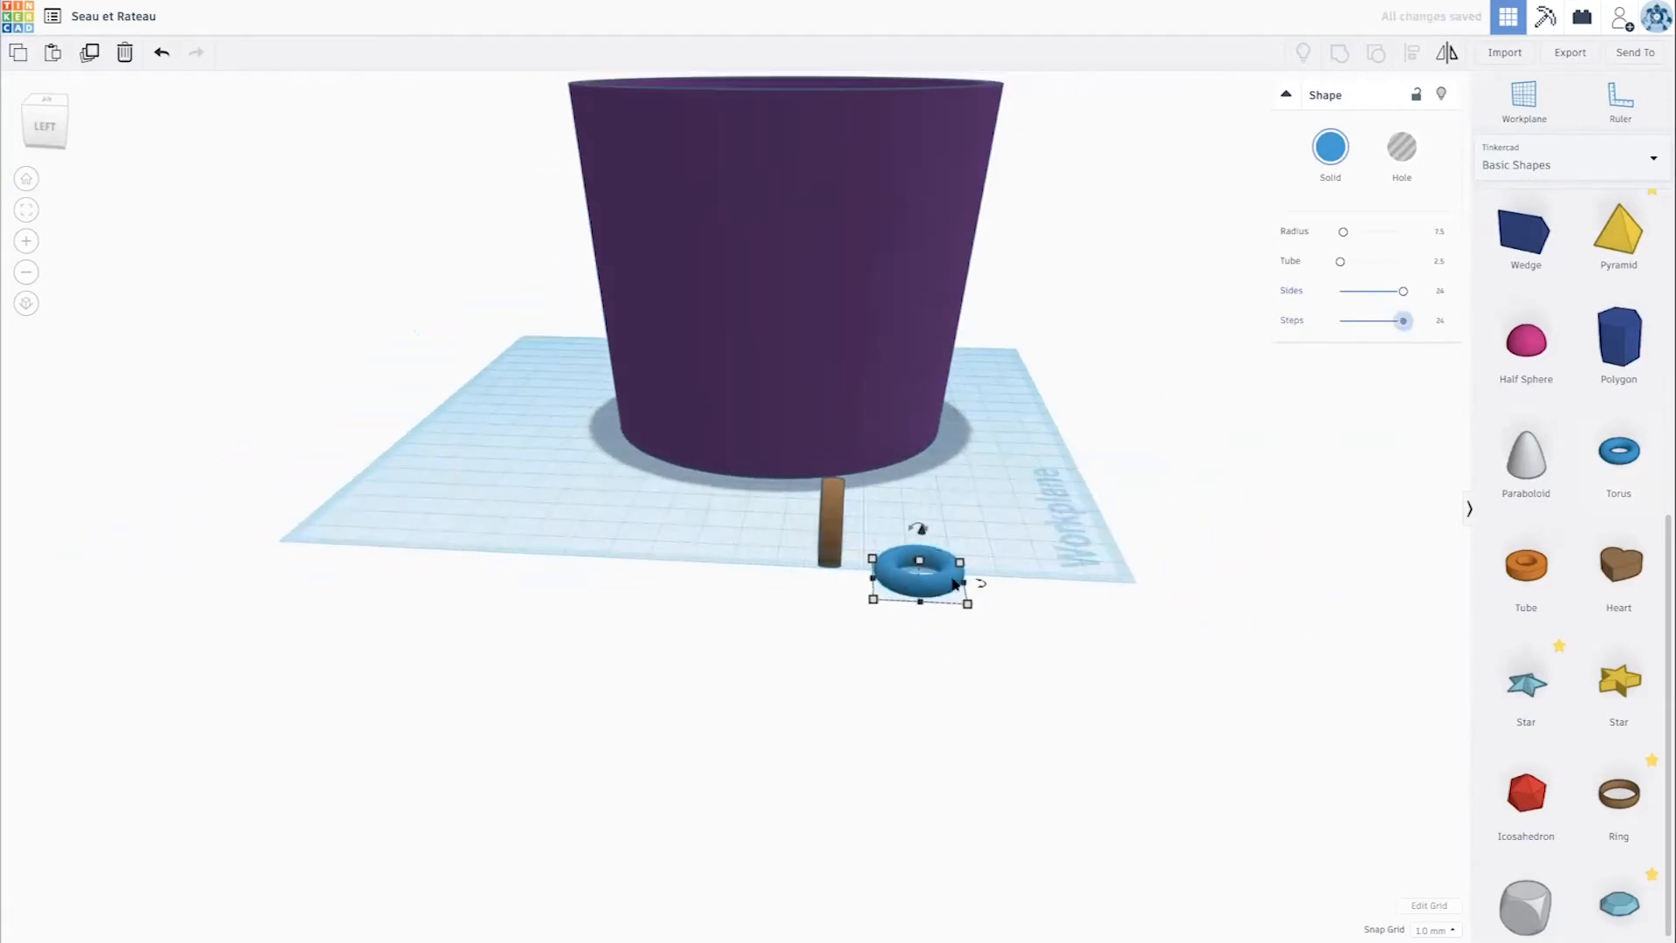
{"action": "left_click_drag", "start_coordinate": [917, 527], "coordinate": [827, 545]}
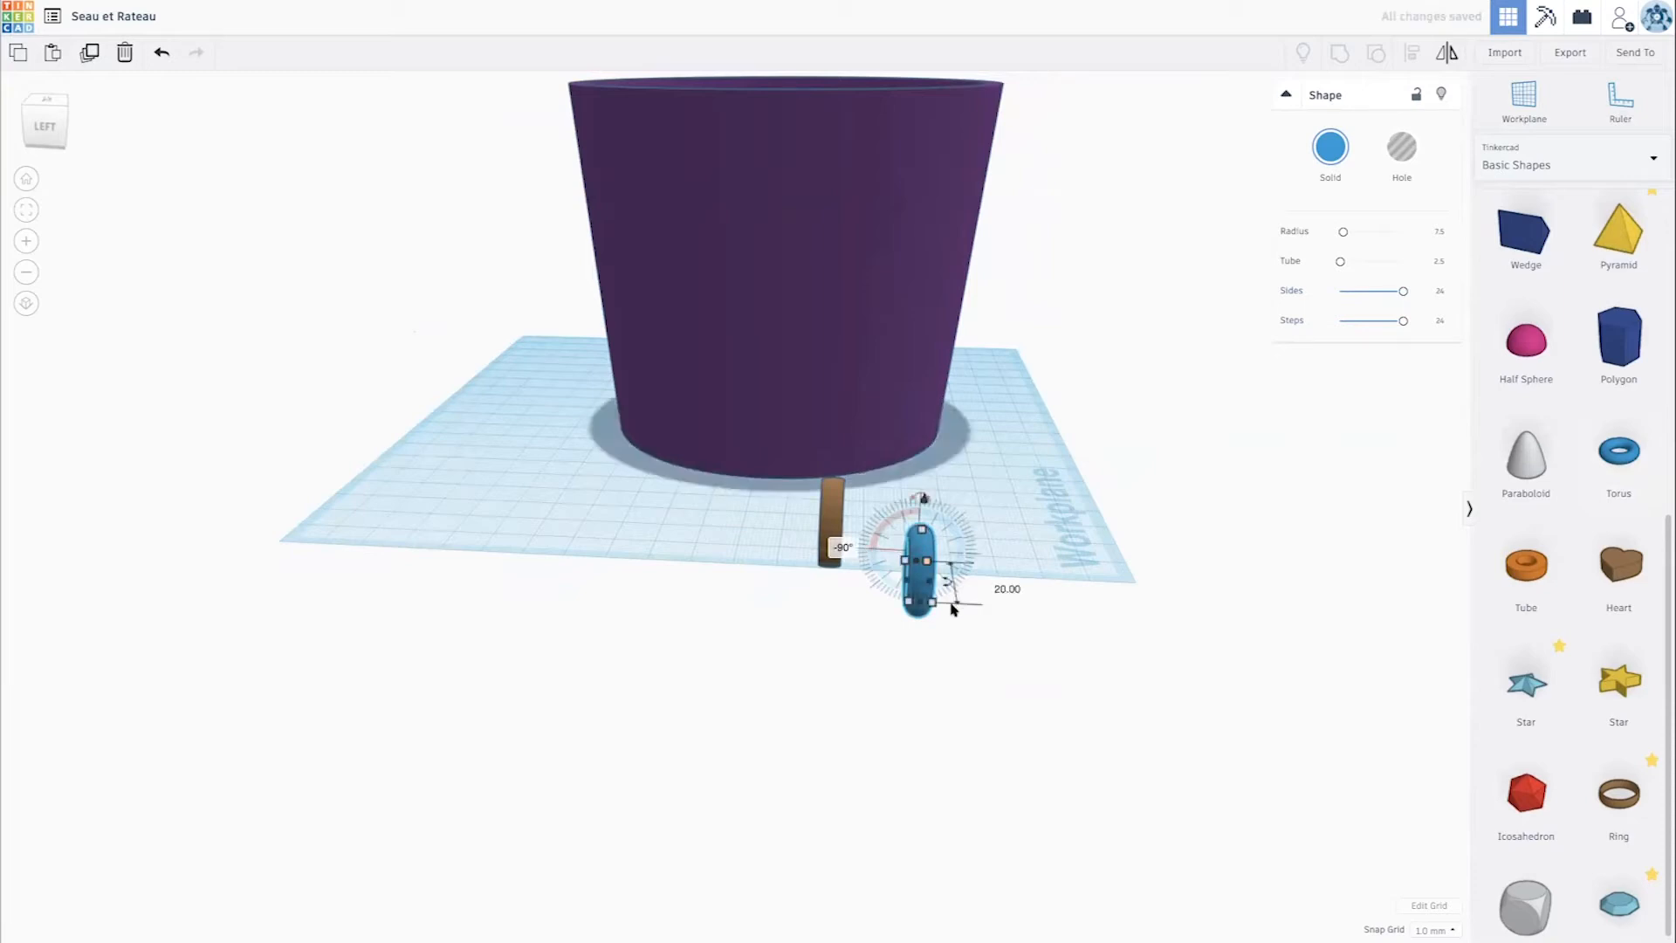
{"action": "key", "text": "Delete"}
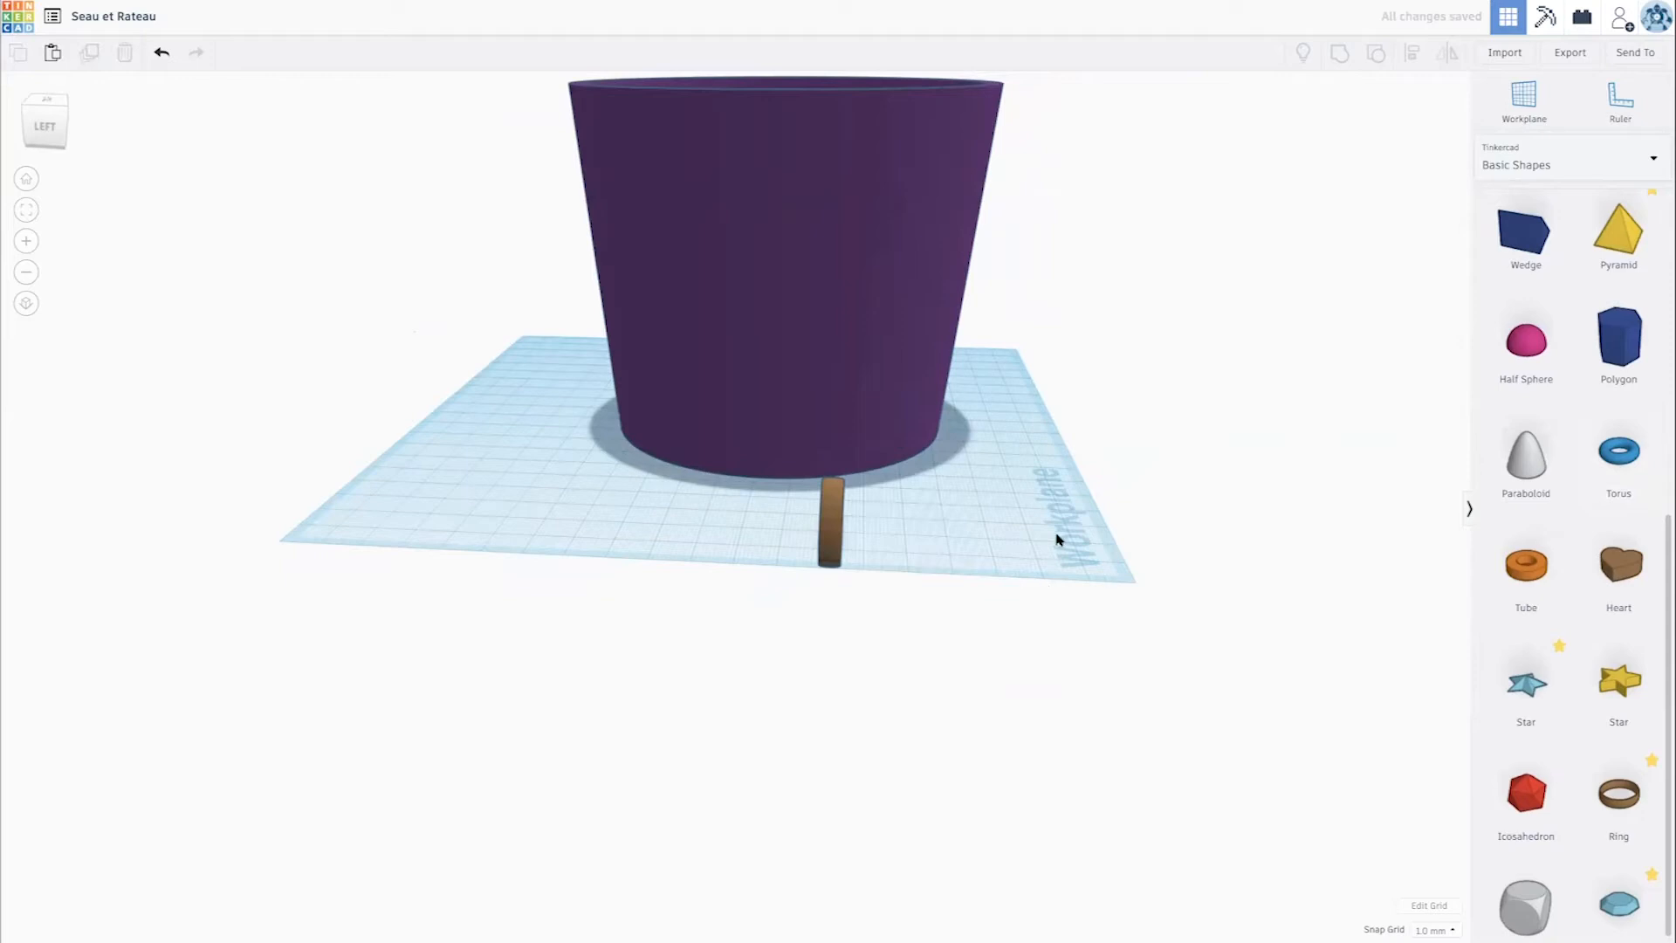
- Try thickening the upright ring by pulling one side of its cross-section profile far outward, and undo the change
{"action": "right_click_drag", "start_coordinate": [867, 526], "coordinate": [725, 514]}
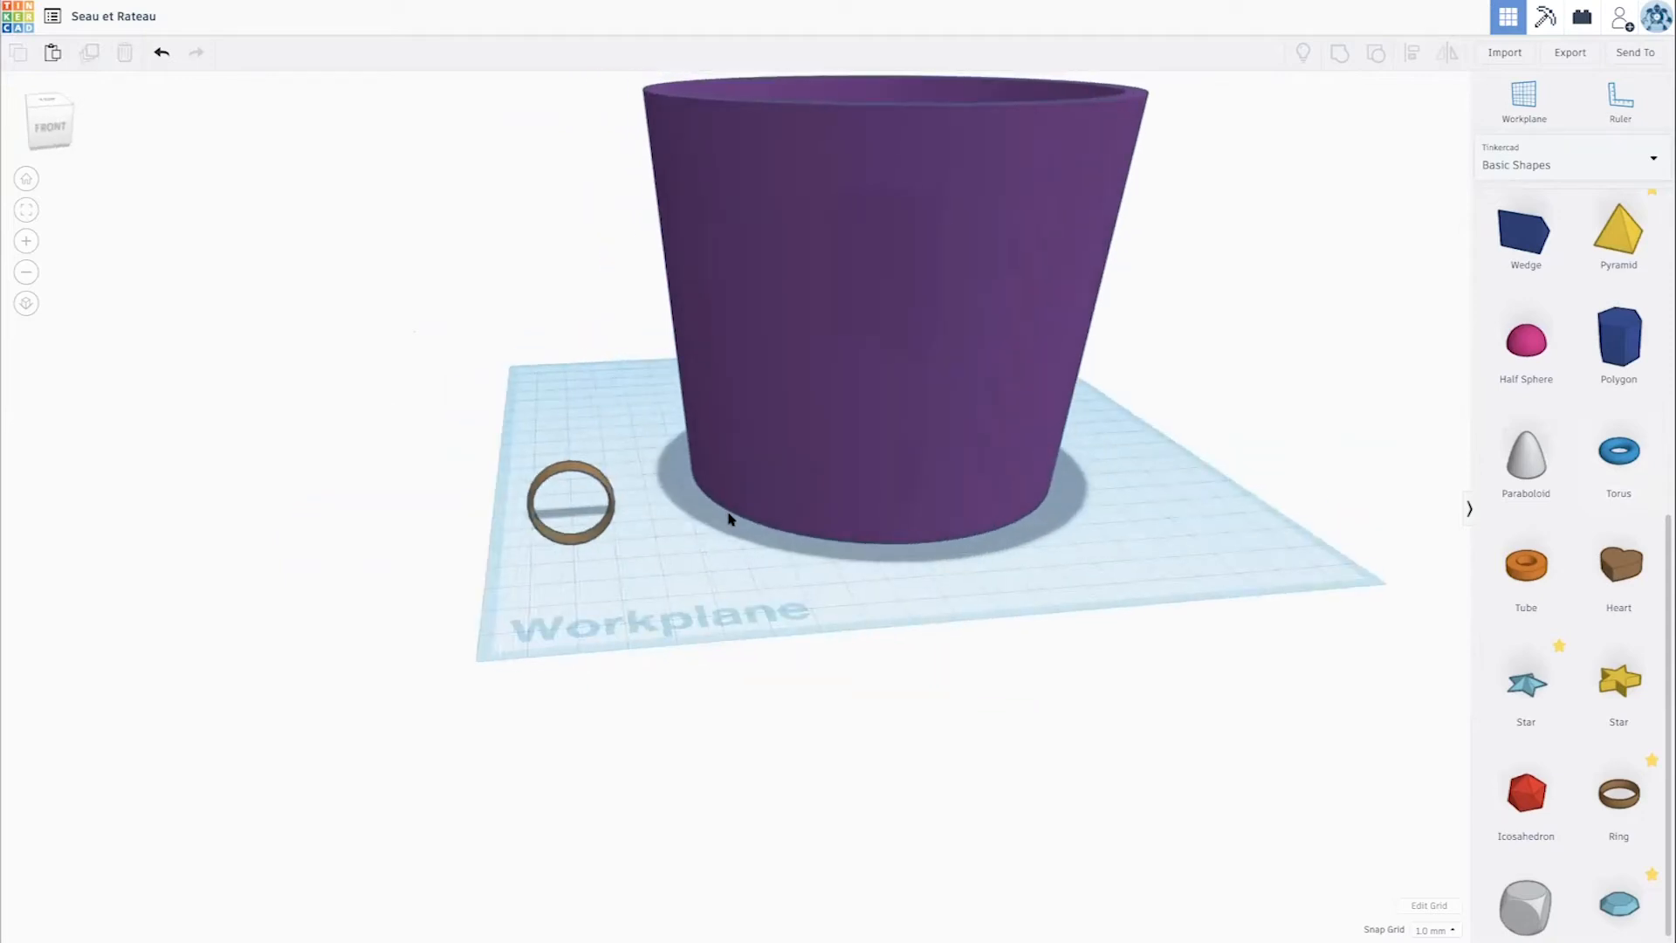
{"action": "left_click", "coordinate": [600, 481]}
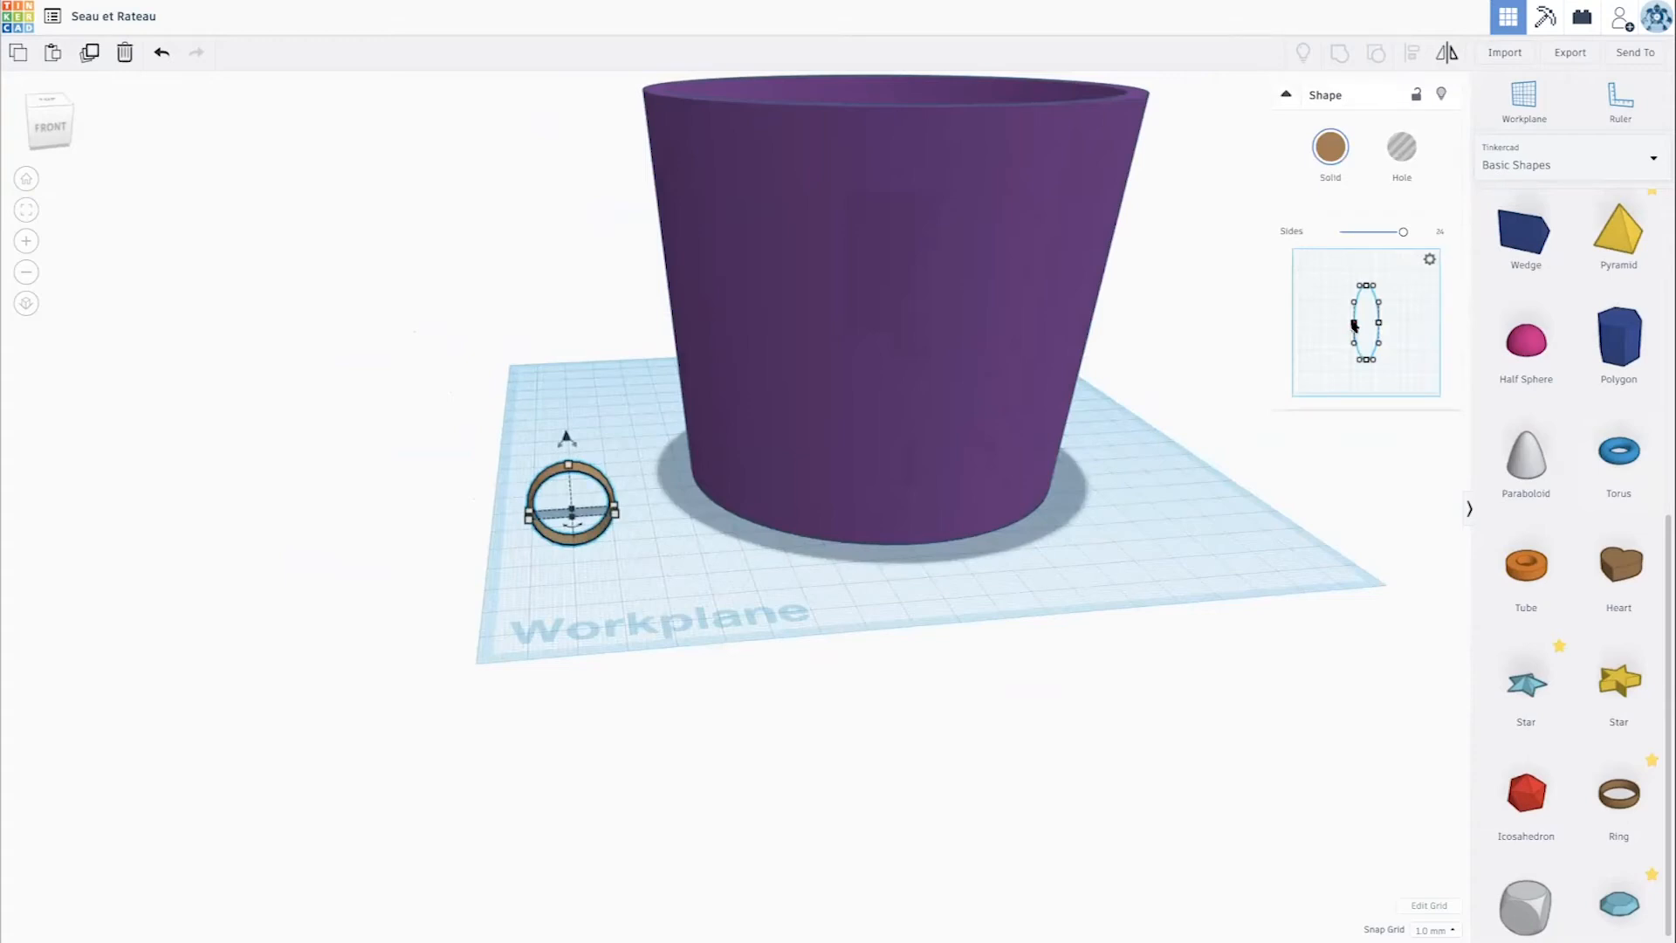
{"action": "left_click_drag", "start_coordinate": [1354, 325], "coordinate": [1310, 324]}
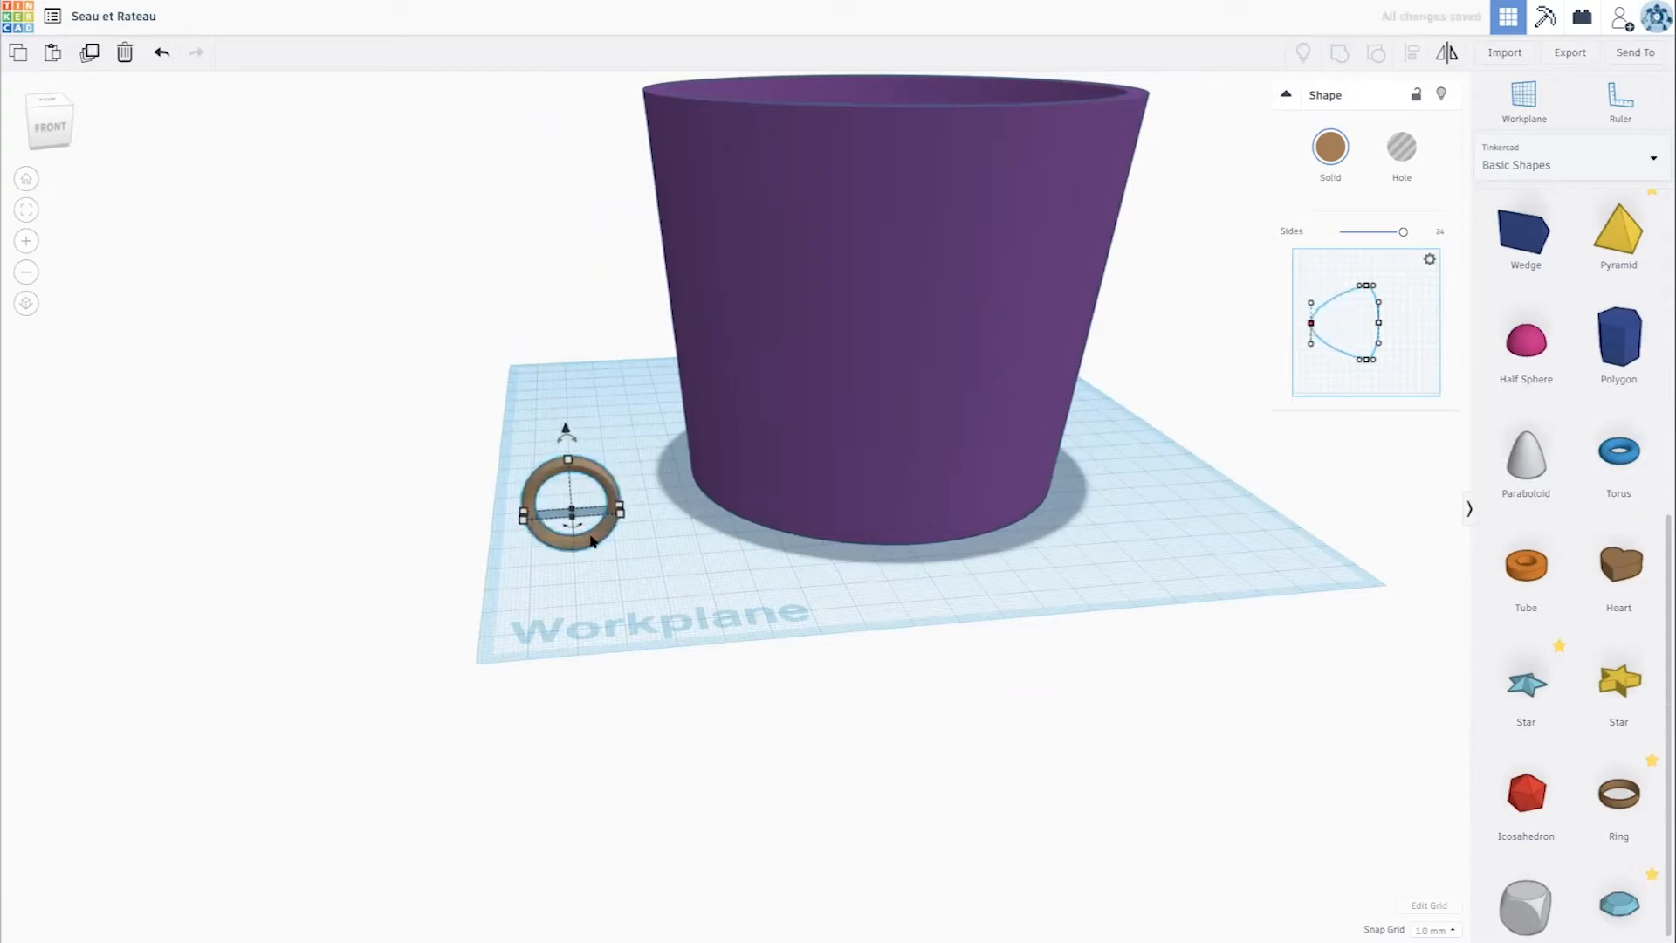
{"action": "key", "text": "ctrl+z"}
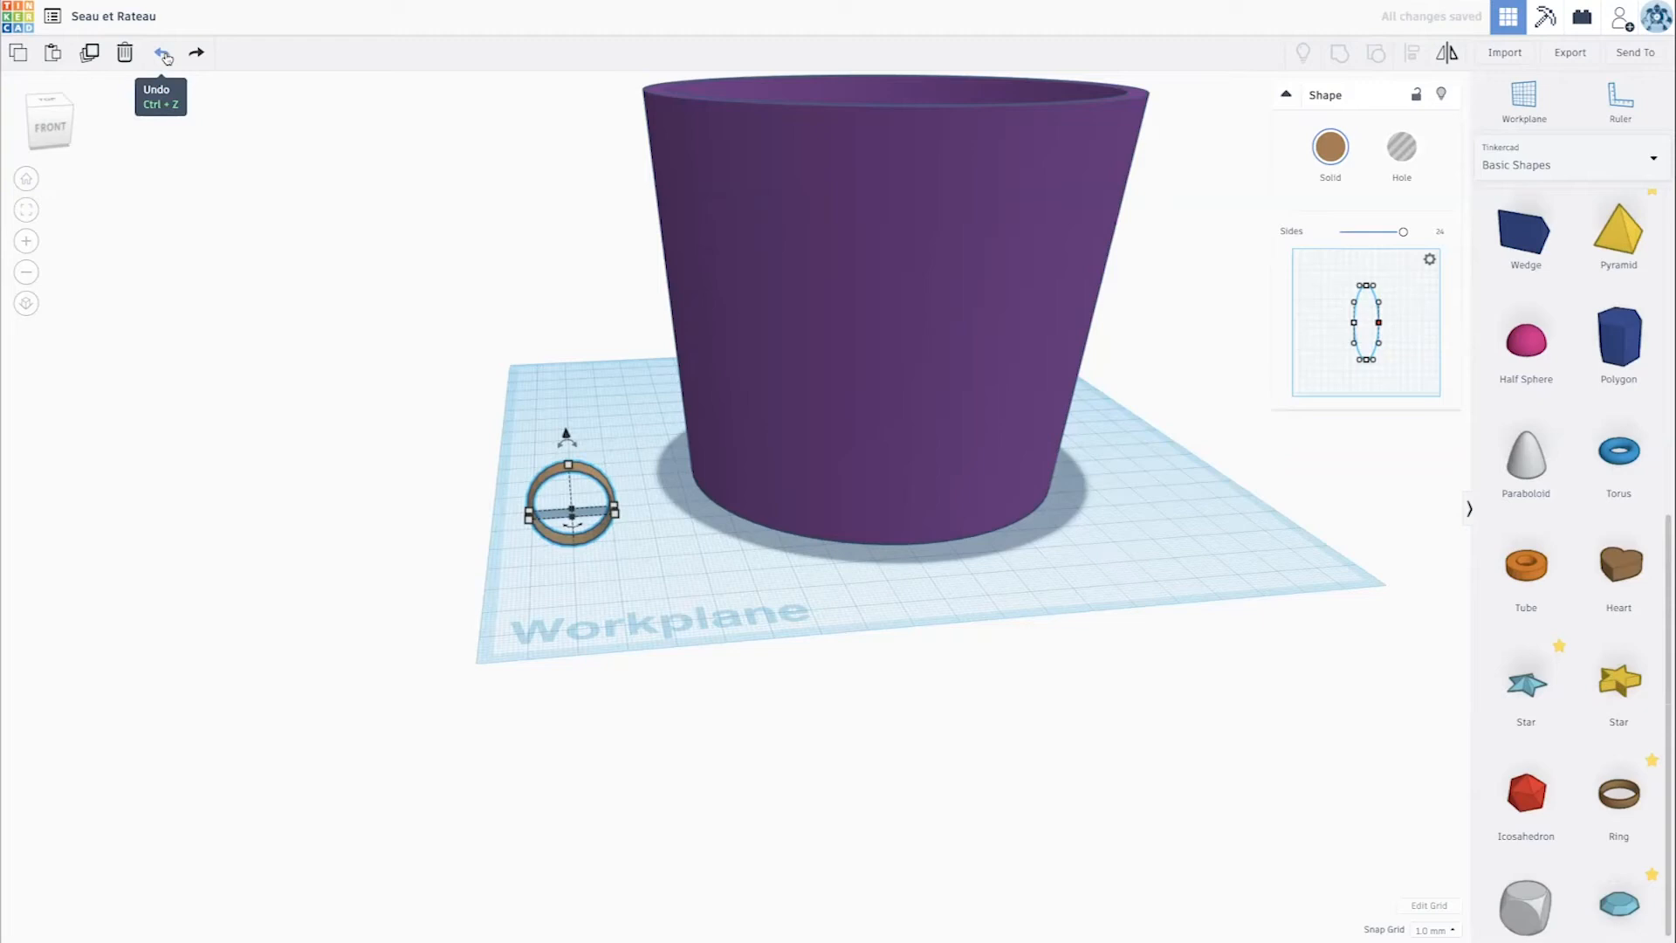
- Thicken the ring by bulging the opposite side of its cross-section profile into a moderate D shape
{"action": "left_click_drag", "start_coordinate": [1380, 325], "coordinate": [1399, 325]}
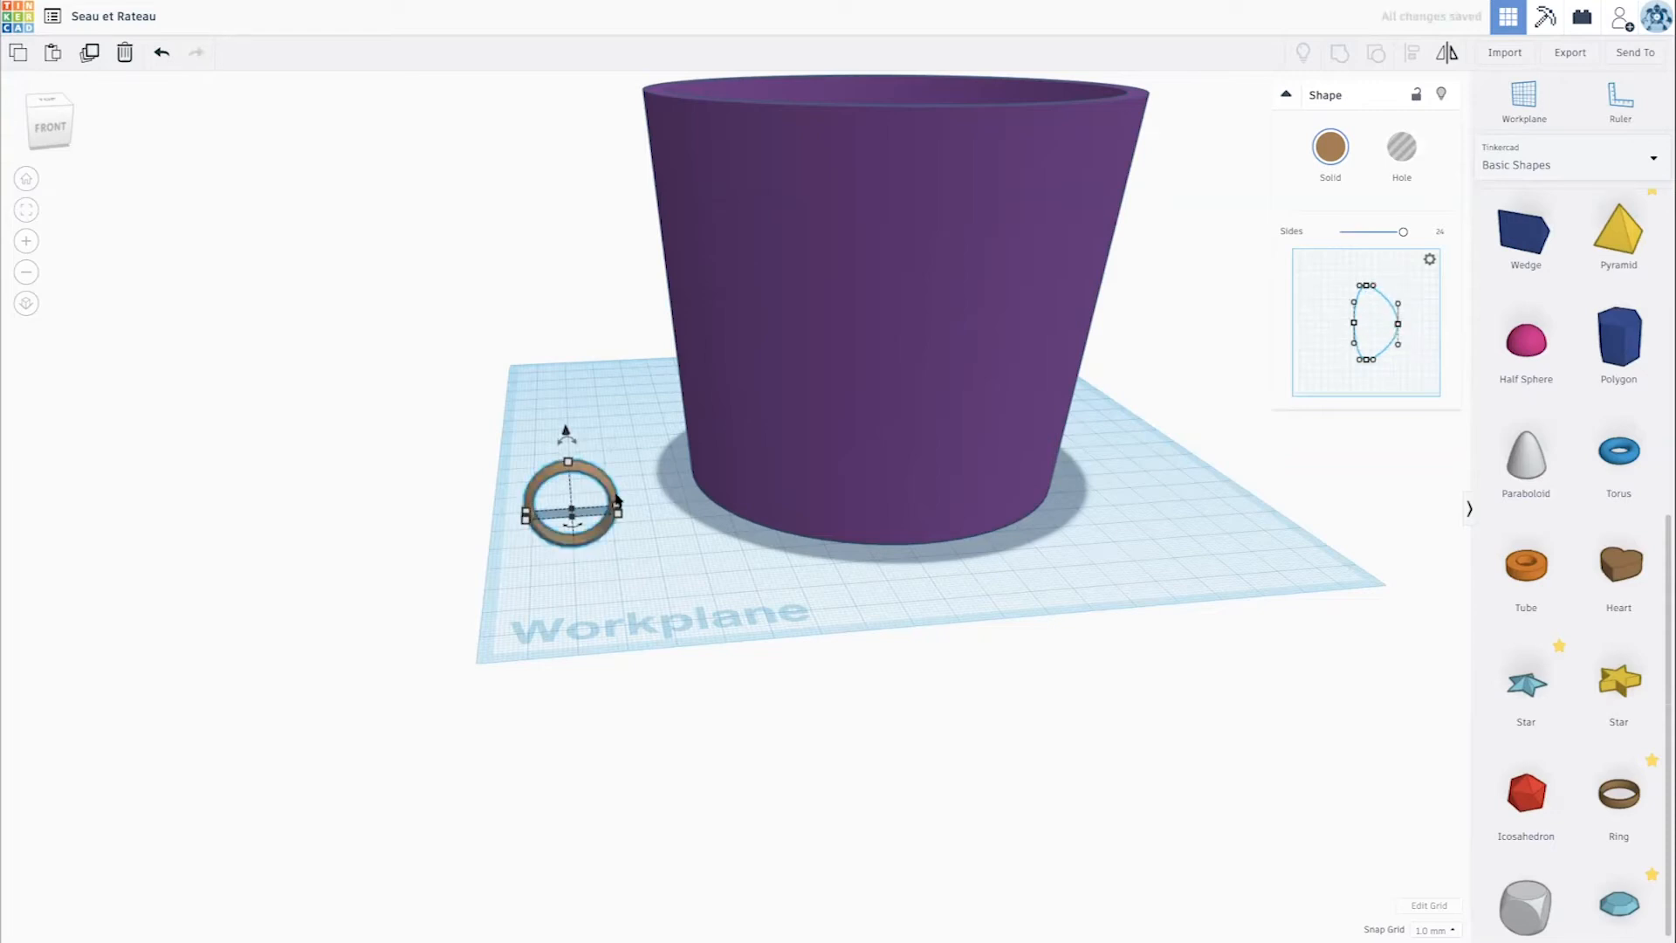
{"action": "scroll", "coordinate": [584, 486], "scroll_direction": "up", "scroll_amount": 6}
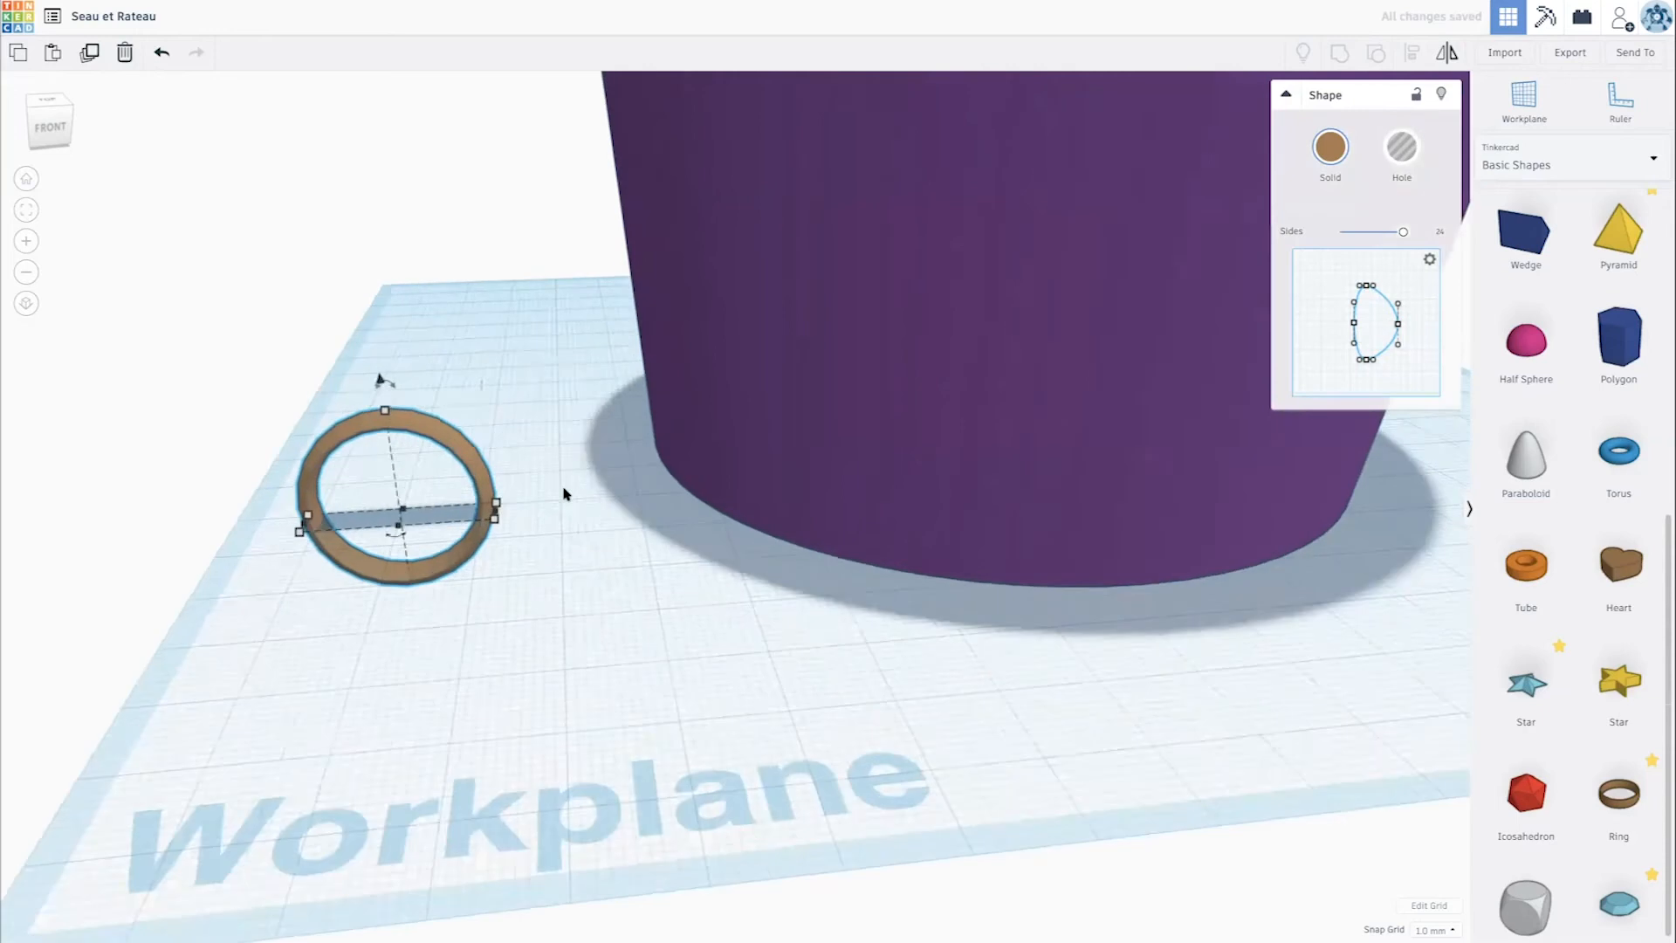
{"action": "middle_click_drag", "start_coordinate": [642, 447], "coordinate": [1368, 482]}
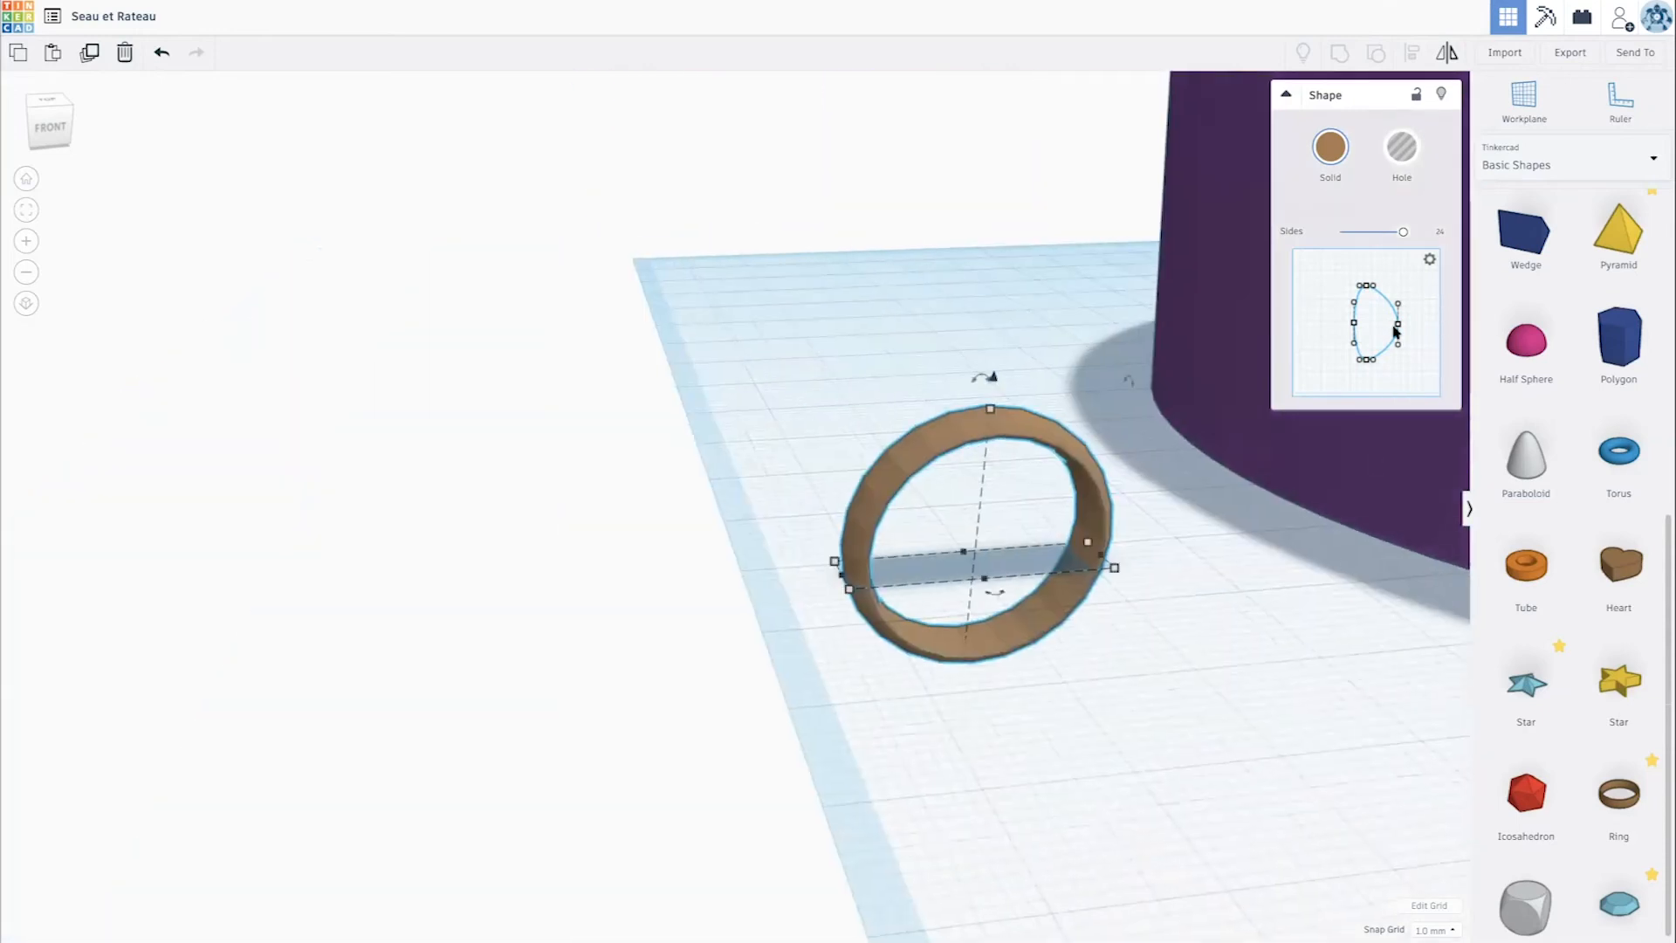
{"action": "mouse_move", "coordinate": [1398, 327]}
{"action": "left_mouse_down"}
{"action": "mouse_move", "coordinate": [1359, 322]}
{"action": "mouse_move", "coordinate": [1424, 332]}
{"action": "mouse_move", "coordinate": [1407, 328]}
{"action": "left_mouse_up"}
{"action": "right_click_drag", "start_coordinate": [1148, 521], "coordinate": [1137, 509]}
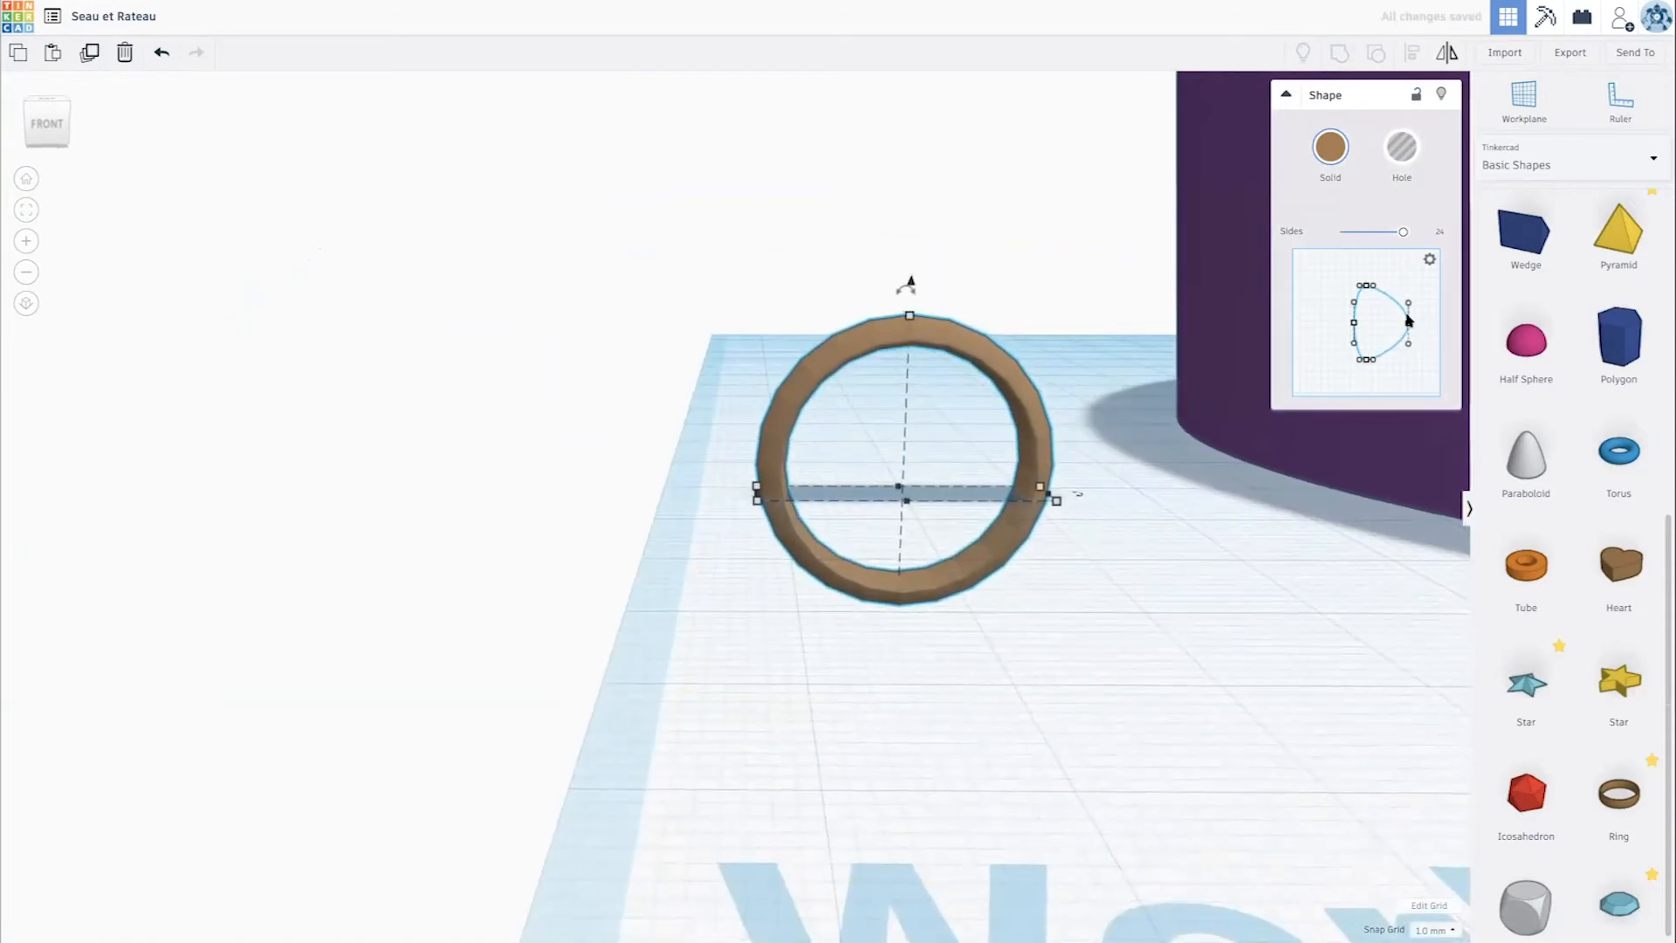
{"action": "left_click_drag", "start_coordinate": [1406, 326], "coordinate": [1357, 323]}
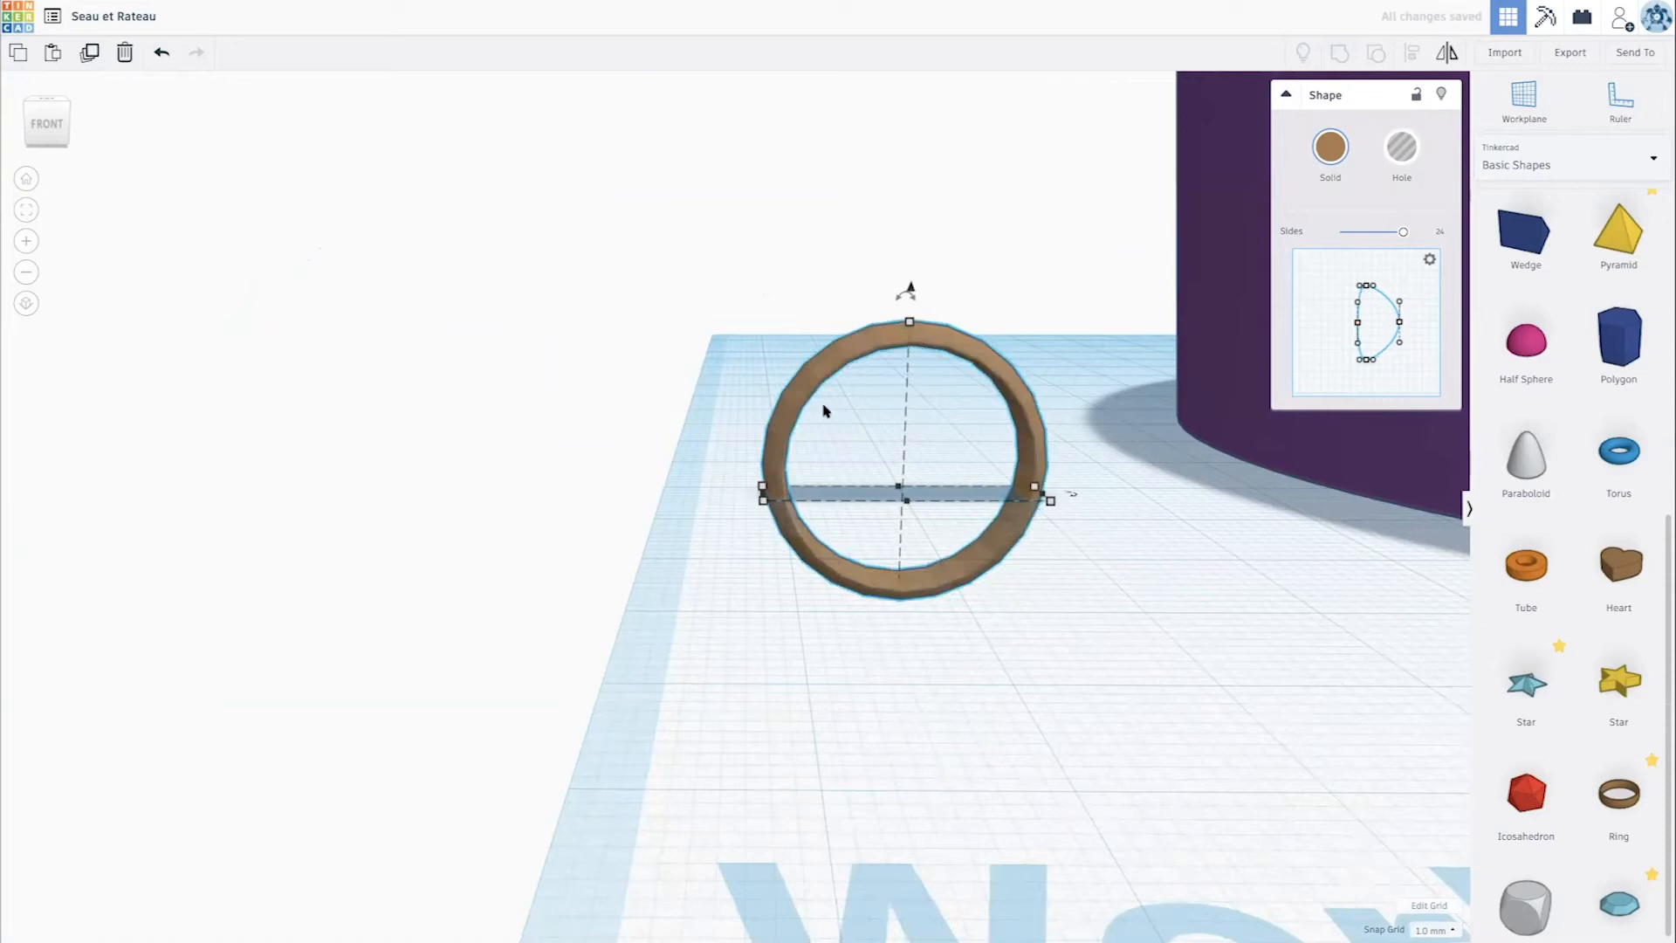
- Try enlarging the ring from a base corner to about 123 mm wide, and undo the resize
{"action": "scroll", "coordinate": [1075, 410], "scroll_direction": "down", "scroll_amount": 8}
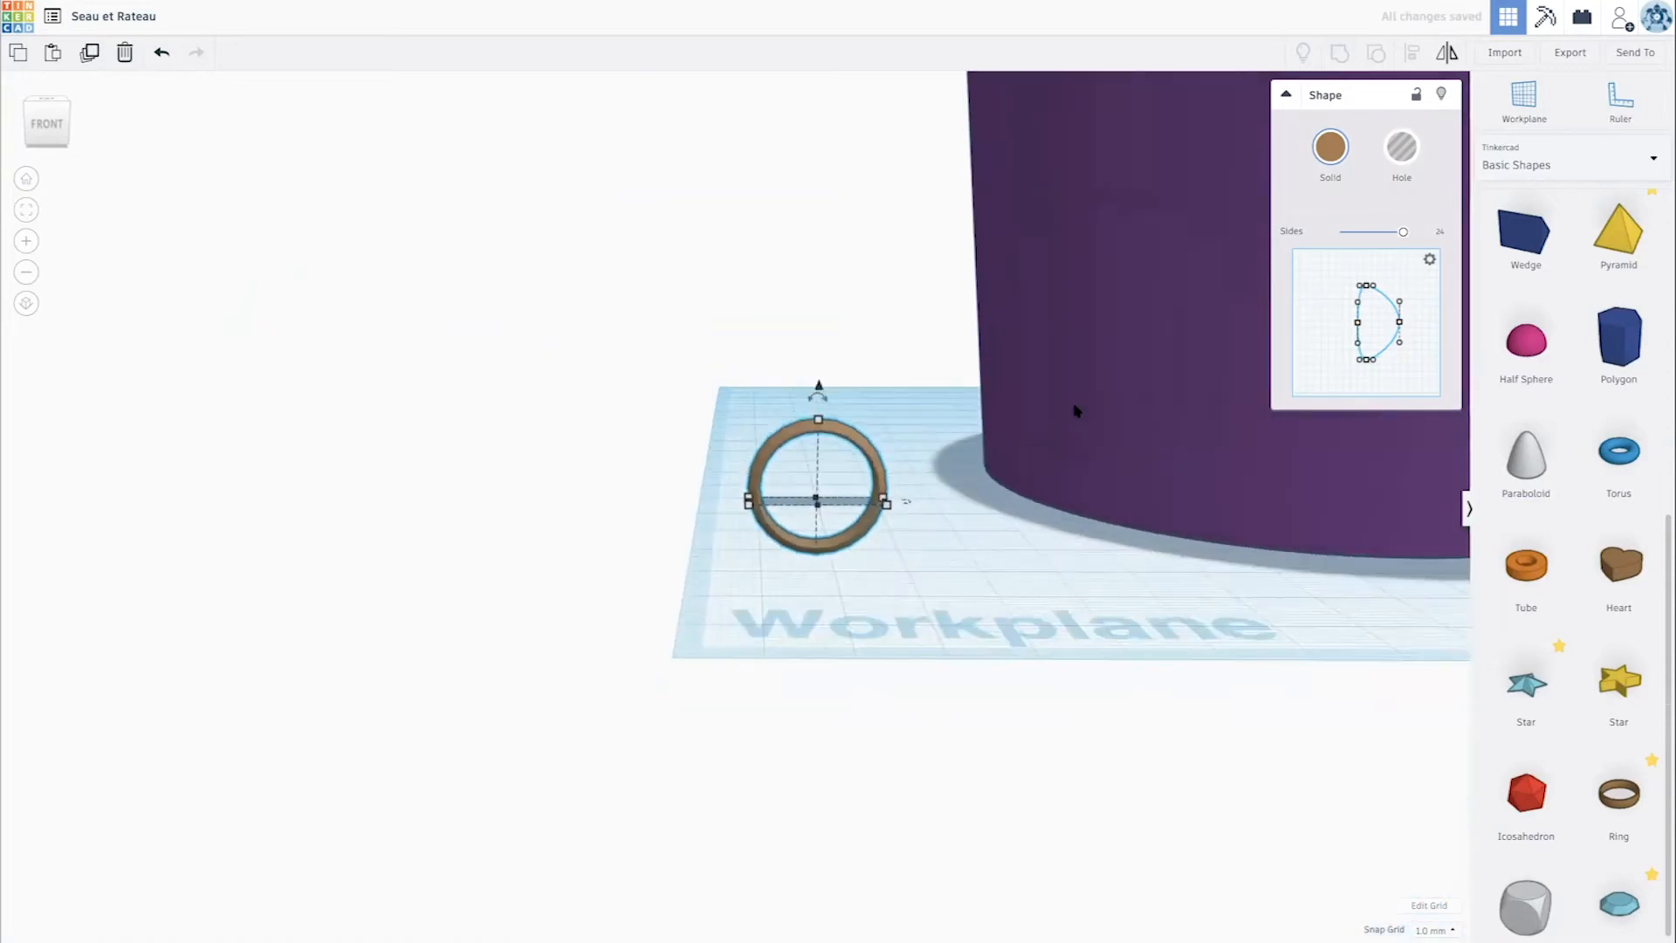
{"action": "scroll", "coordinate": [1049, 479], "scroll_direction": "down", "scroll_amount": 3}
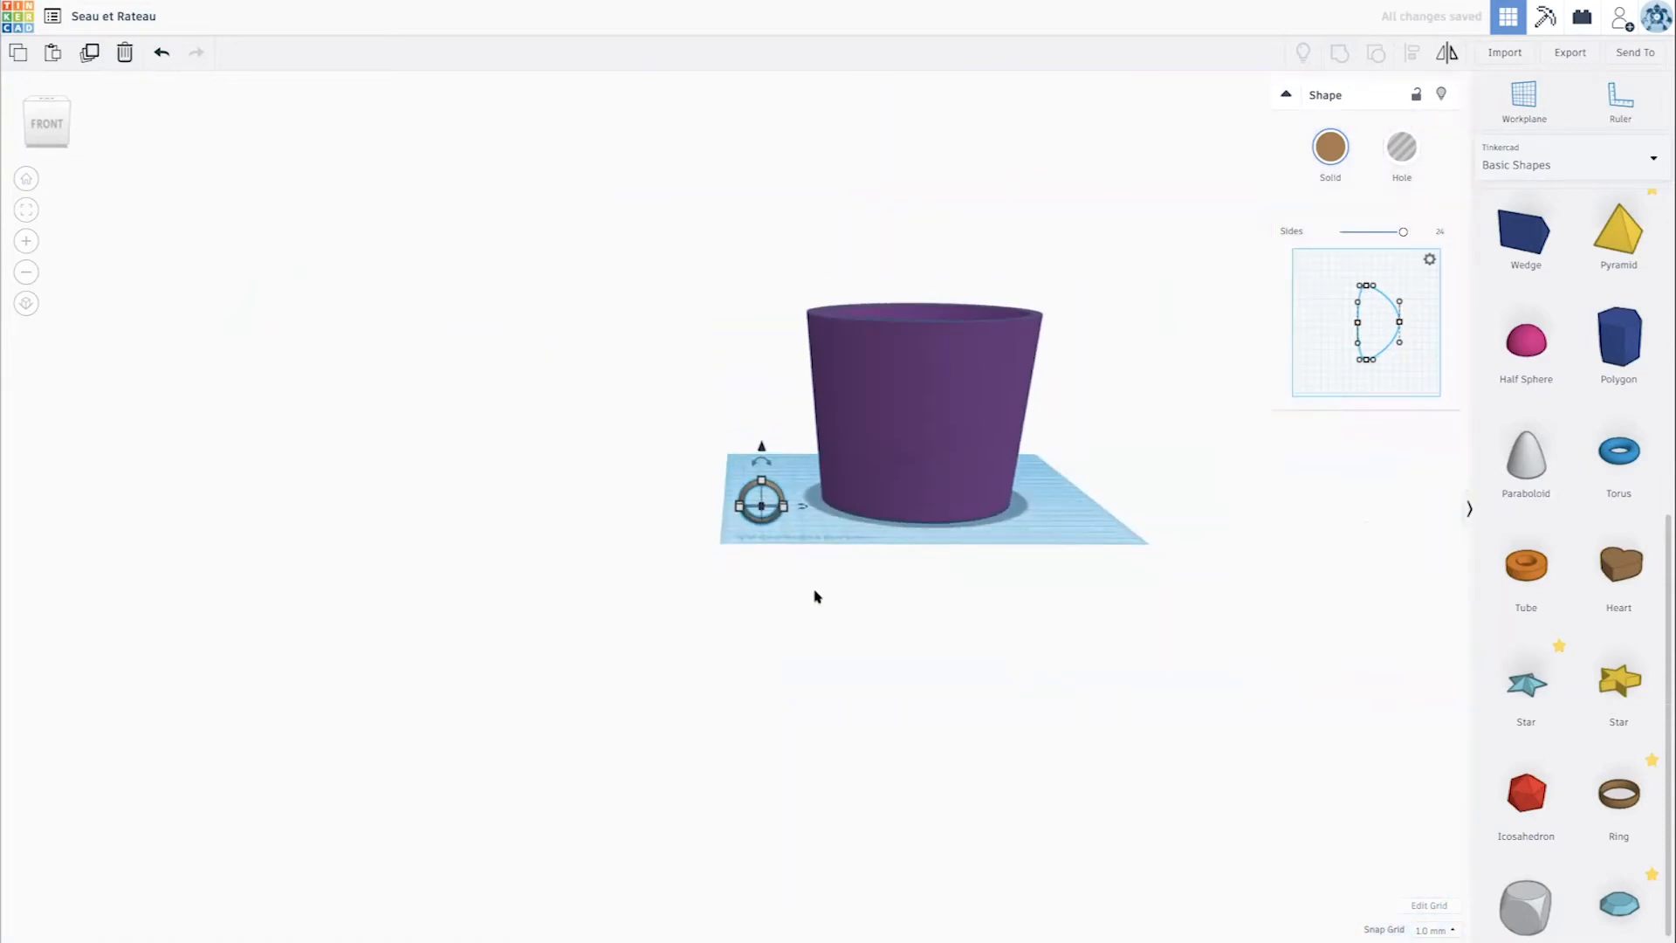
{"action": "right_click_drag", "start_coordinate": [813, 590], "coordinate": [801, 615]}
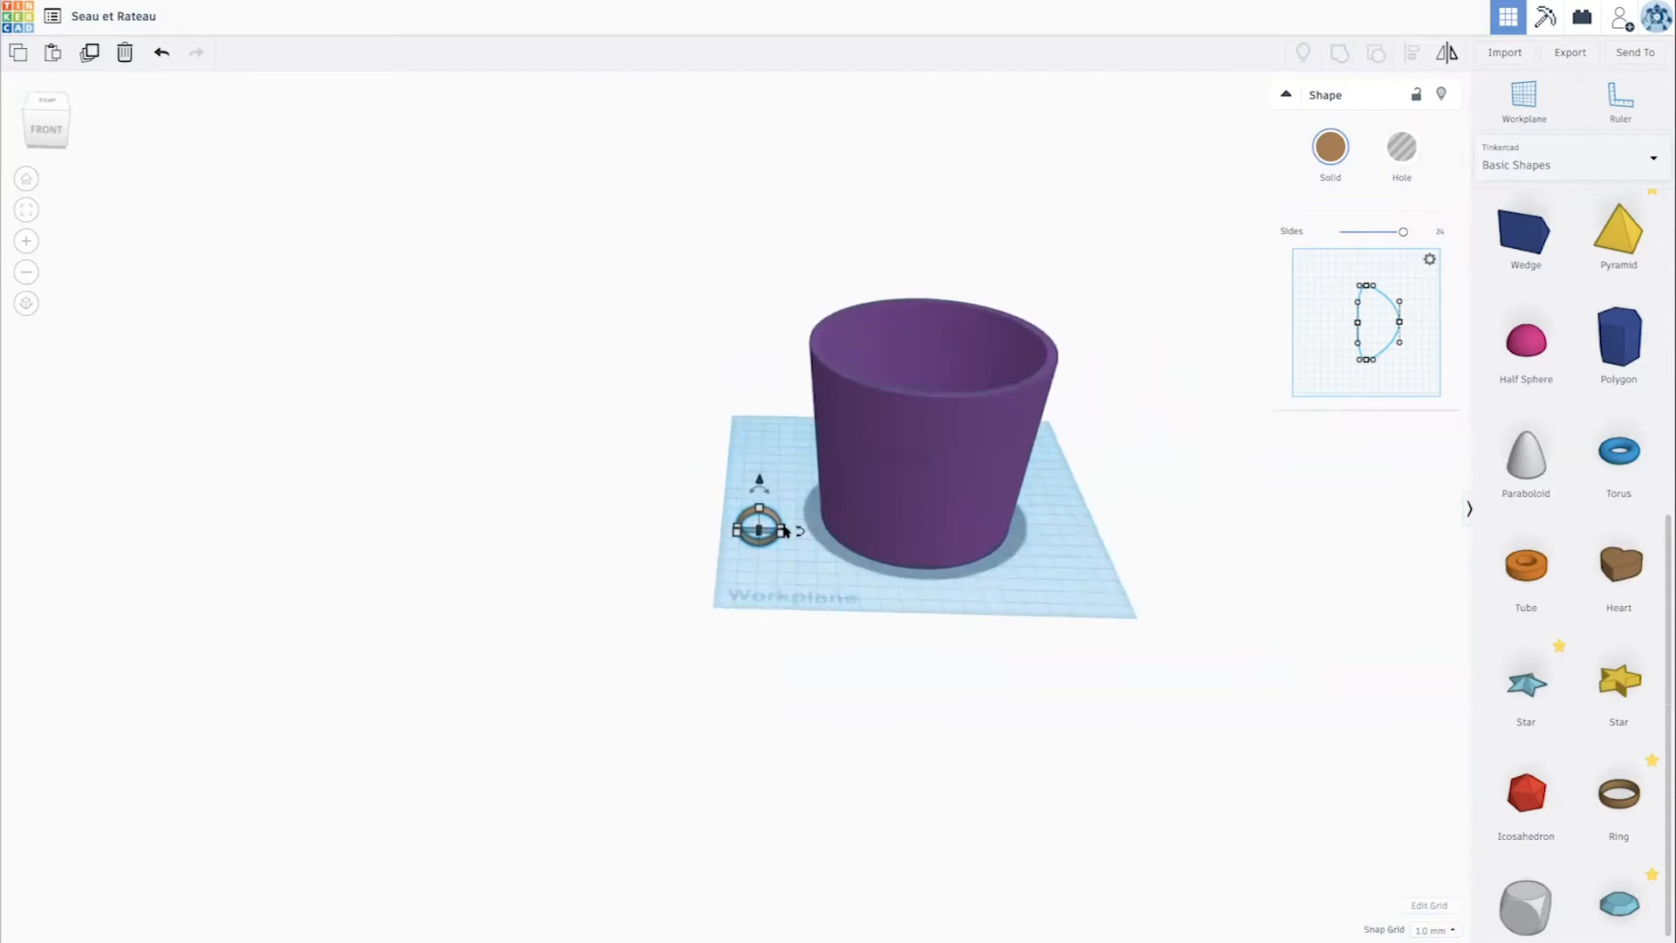
{"action": "mouse_move", "coordinate": [782, 536]}
{"action": "left_mouse_down"}
{"action": "mouse_move", "coordinate": [853, 579]}
{"action": "mouse_move", "coordinate": [764, 561]}
{"action": "left_mouse_up"}
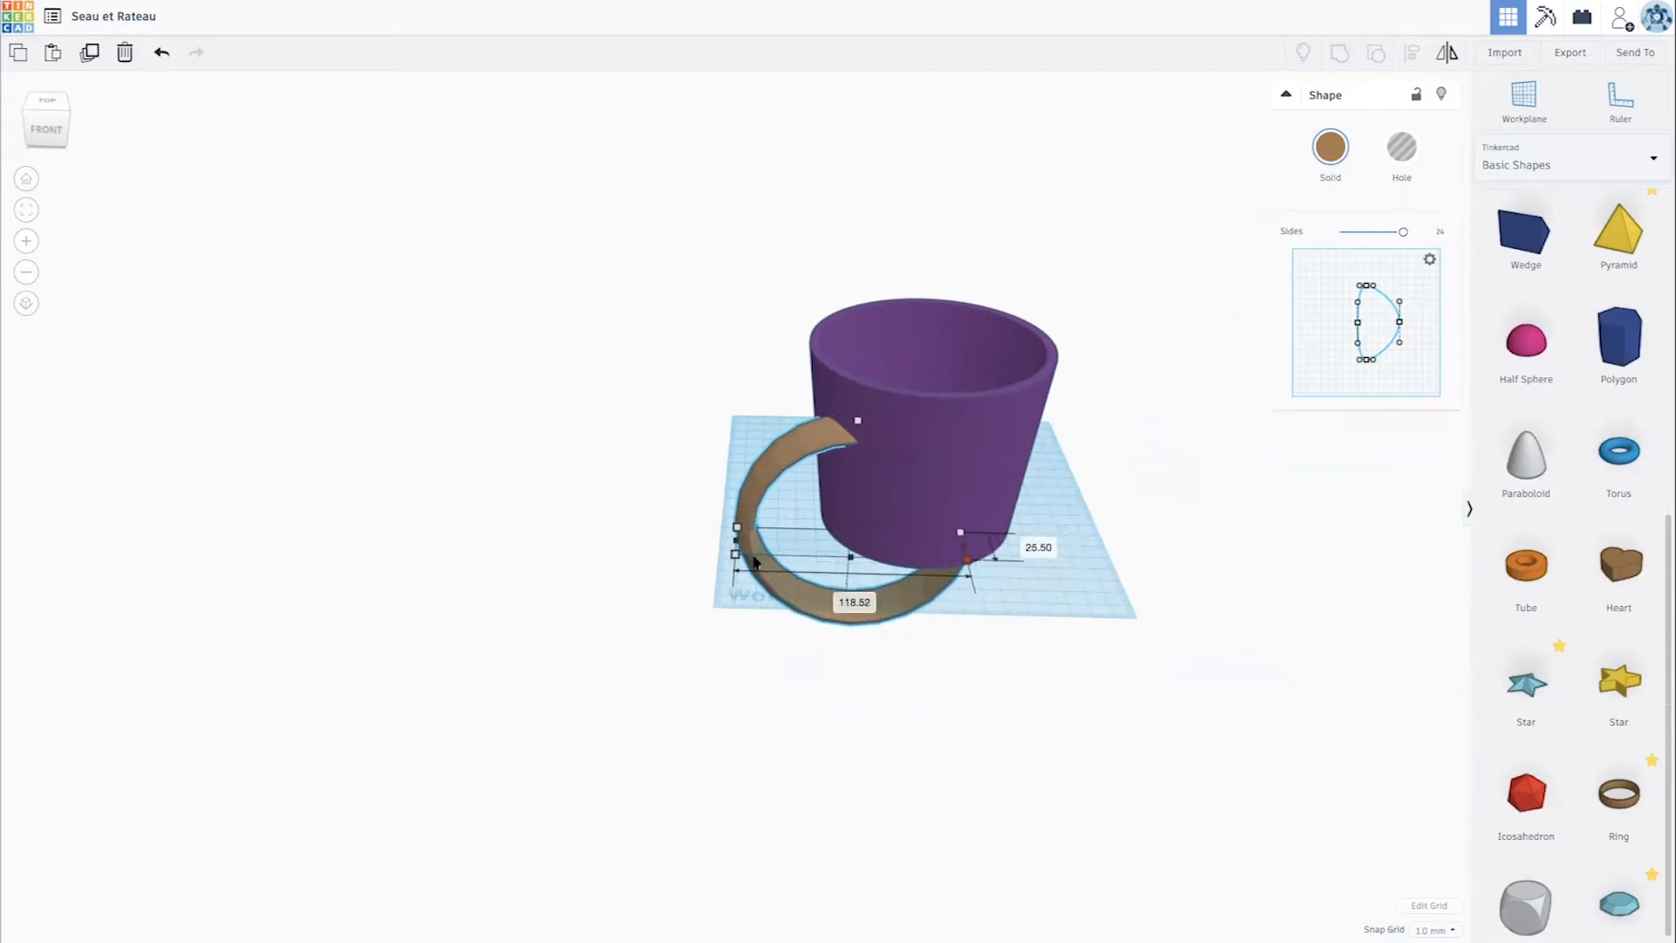
{"action": "left_click_drag", "start_coordinate": [746, 557], "coordinate": [747, 562]}
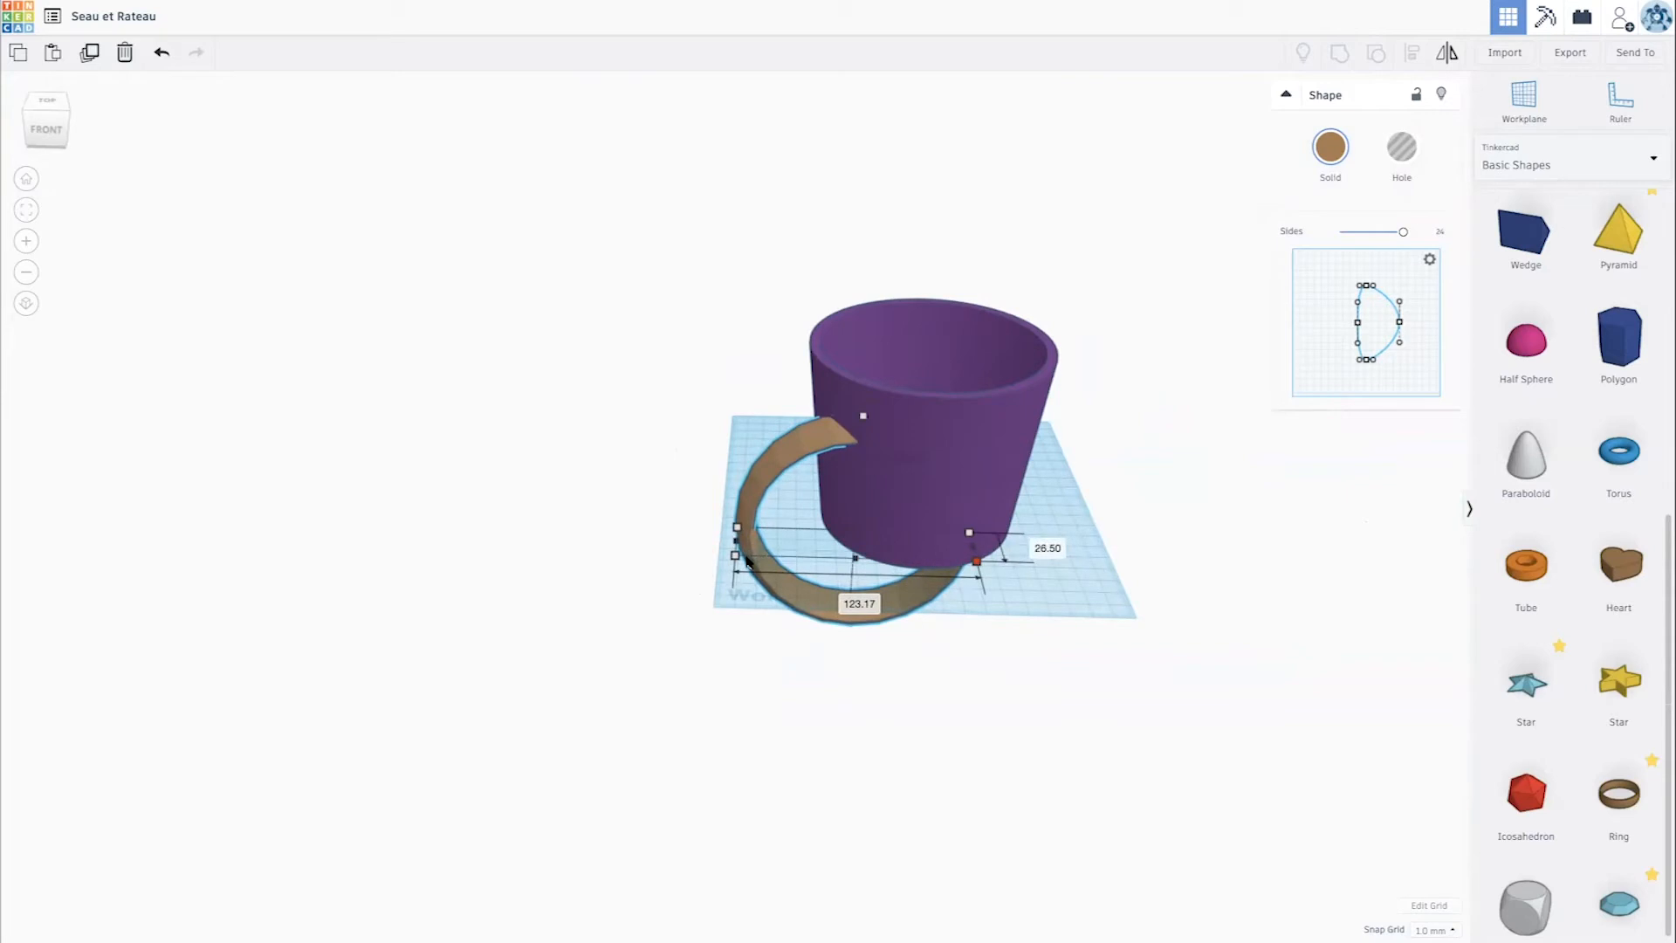
{"action": "key", "text": "ctrl+z"}
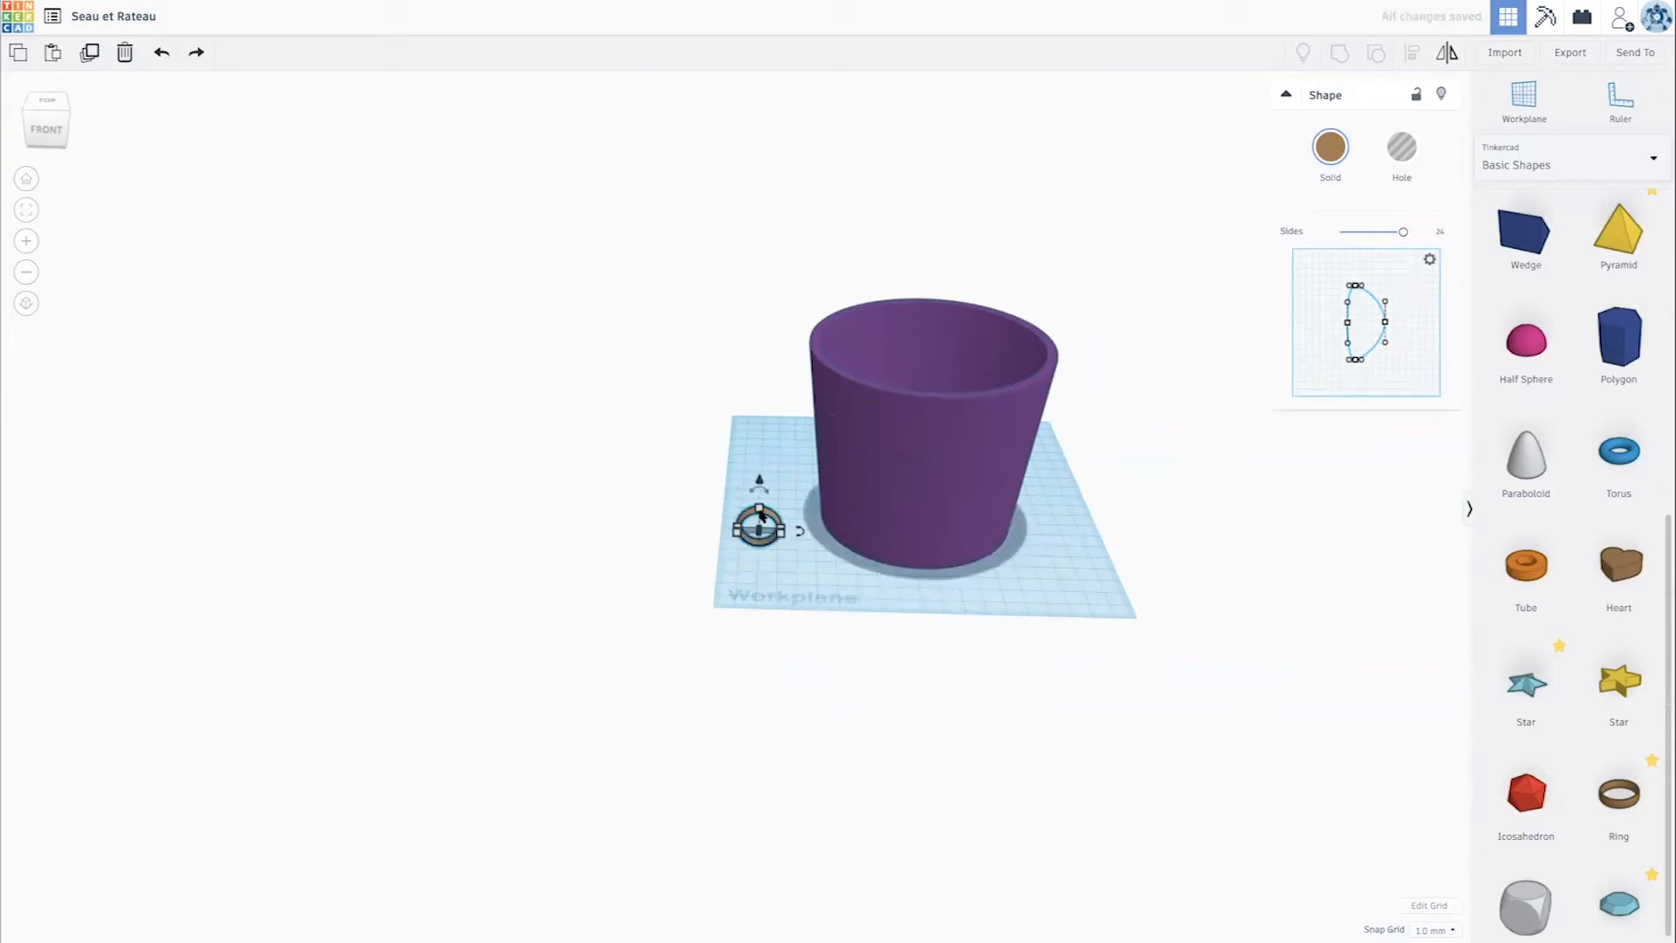
- Scale the upright ring up proportionally to about 141 mm tall
{"action": "left_click_drag", "start_coordinate": [759, 515], "coordinate": [711, 343]}
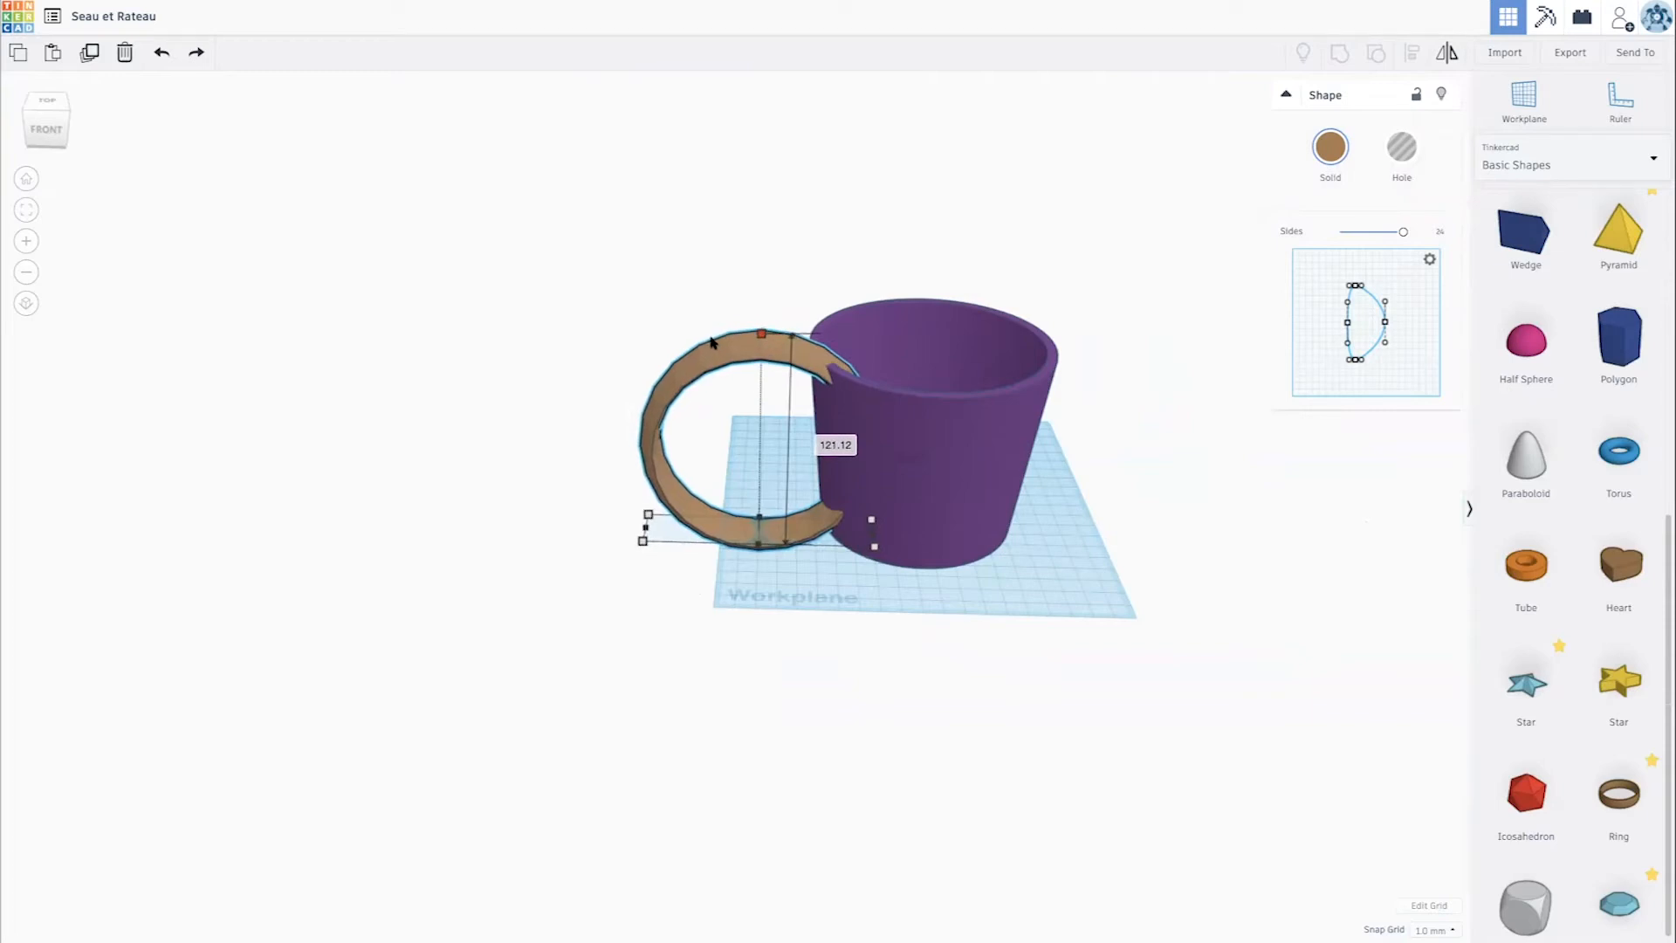
{"action": "left_click_drag", "start_coordinate": [713, 342], "coordinate": [706, 298]}
{"action": "scroll", "coordinate": [724, 307], "scroll_direction": "up", "scroll_amount": 4}
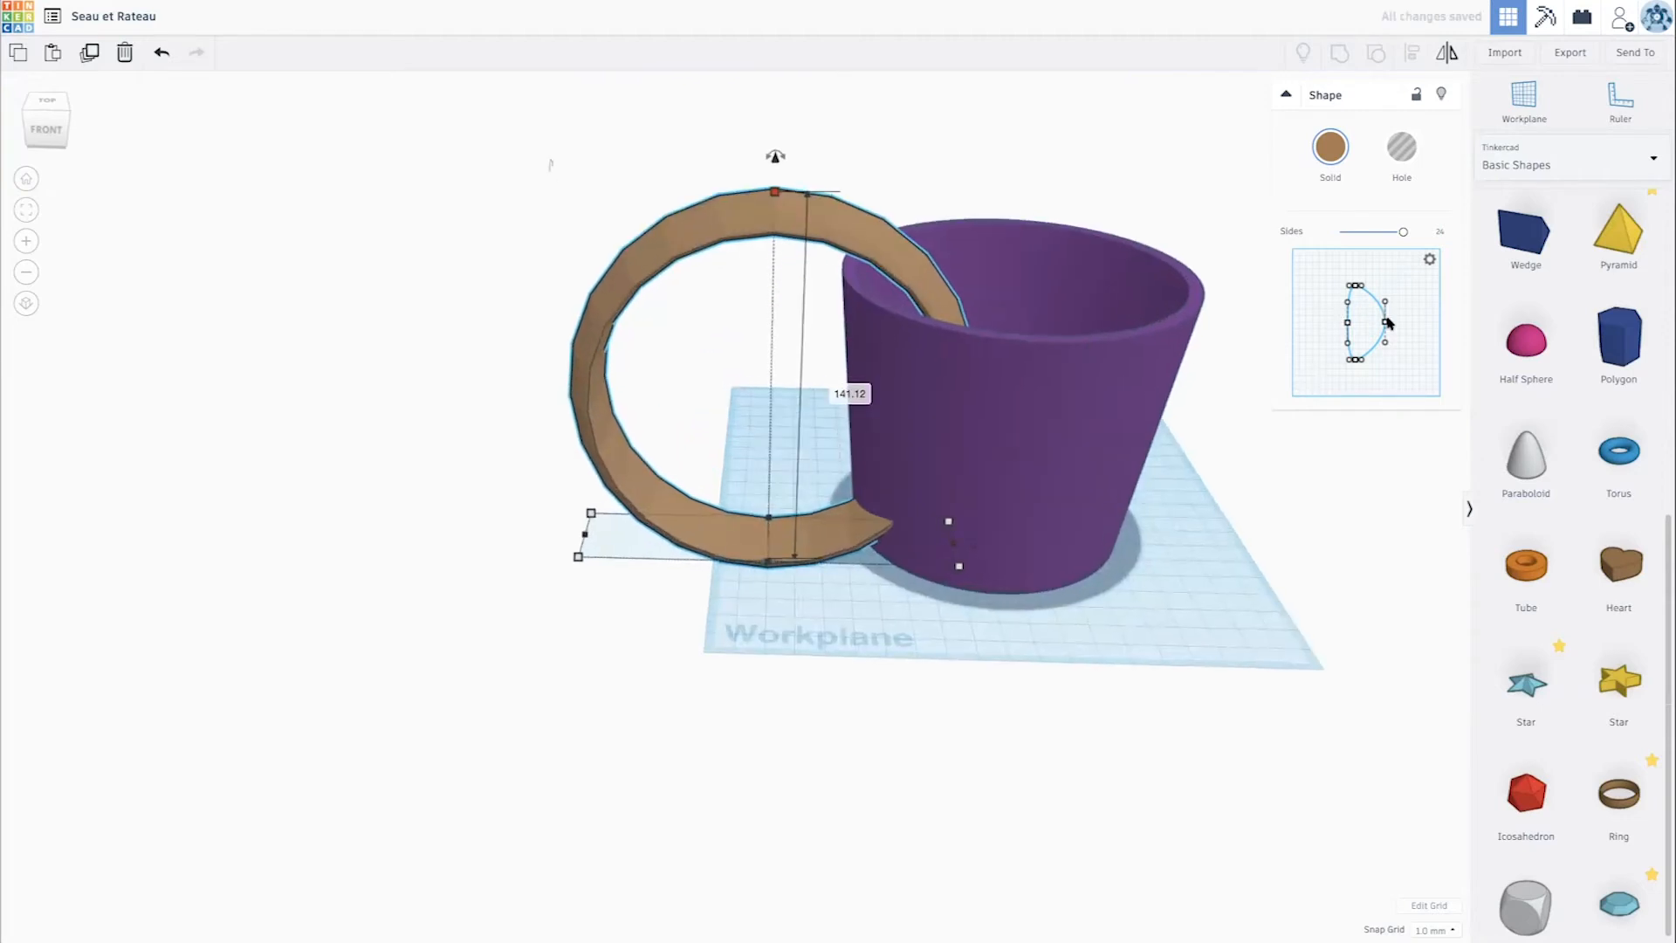
- Flatten the bulged side of the ring's cross-section profile slightly to make the ring thinner
{"action": "right_click_drag", "start_coordinate": [854, 517], "coordinate": [1306, 521]}
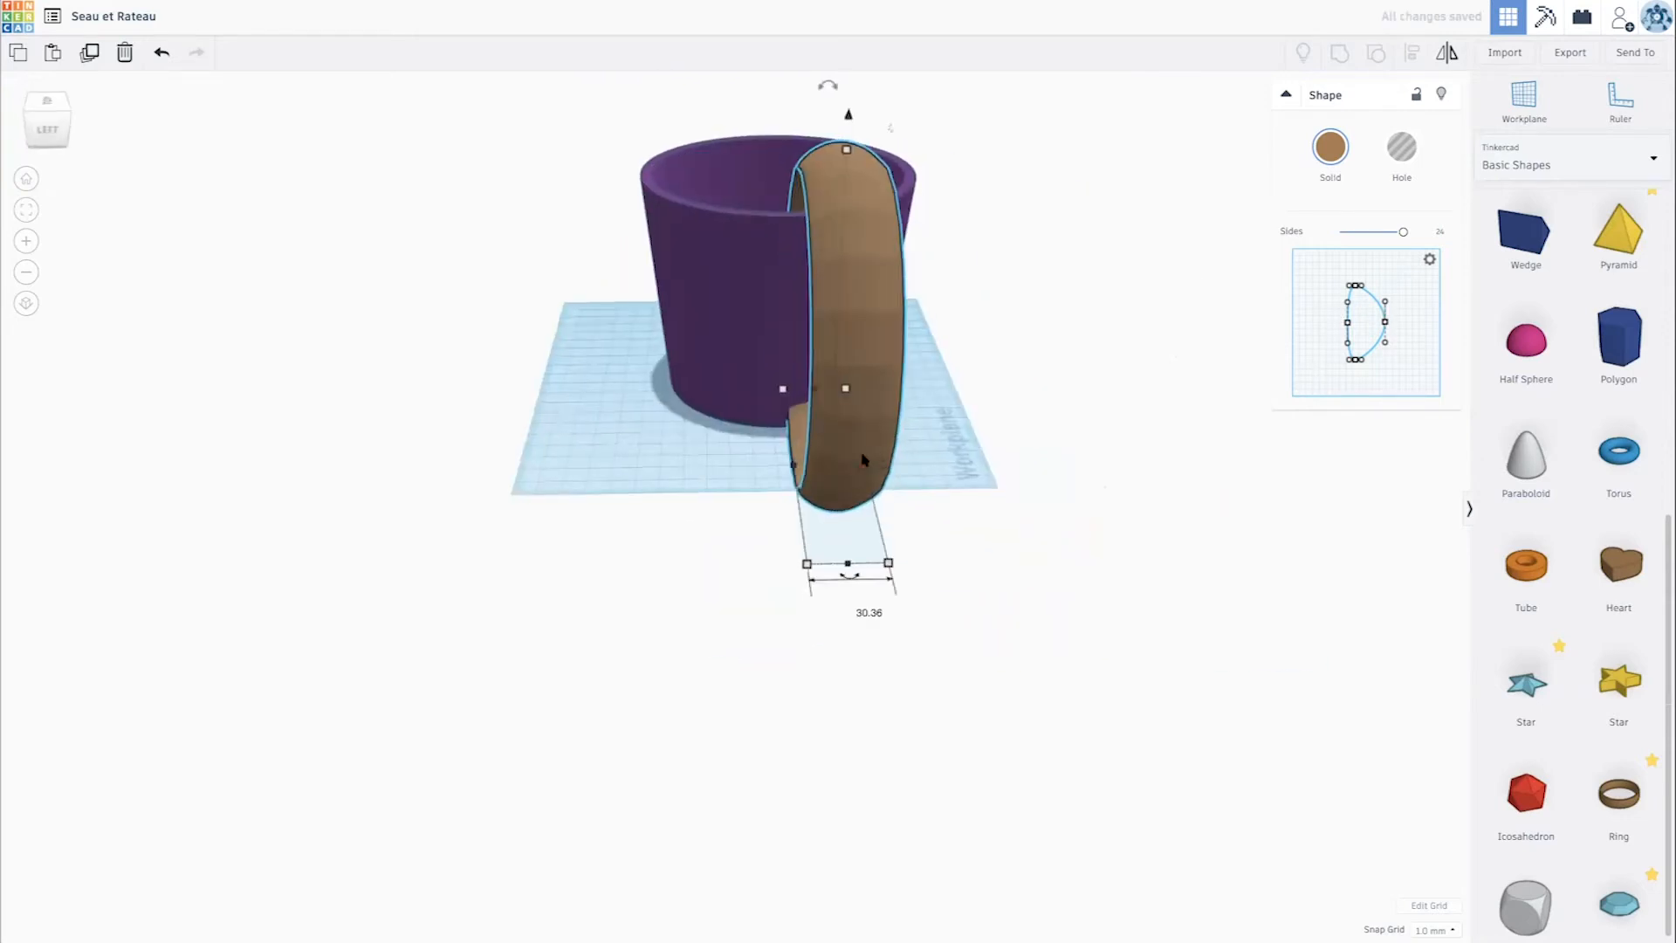
{"action": "left_click_drag", "start_coordinate": [864, 469], "coordinate": [830, 471]}
{"action": "left_click_drag", "start_coordinate": [1384, 324], "coordinate": [1376, 321]}
- Move the ring over the bucket and raise it so that its upper half arches above the rim like a handle
{"action": "right_click_drag", "start_coordinate": [1102, 349], "coordinate": [670, 486]}
{"action": "left_click_drag", "start_coordinate": [672, 525], "coordinate": [947, 479]}
{"action": "right_click_drag", "start_coordinate": [946, 479], "coordinate": [995, 445]}
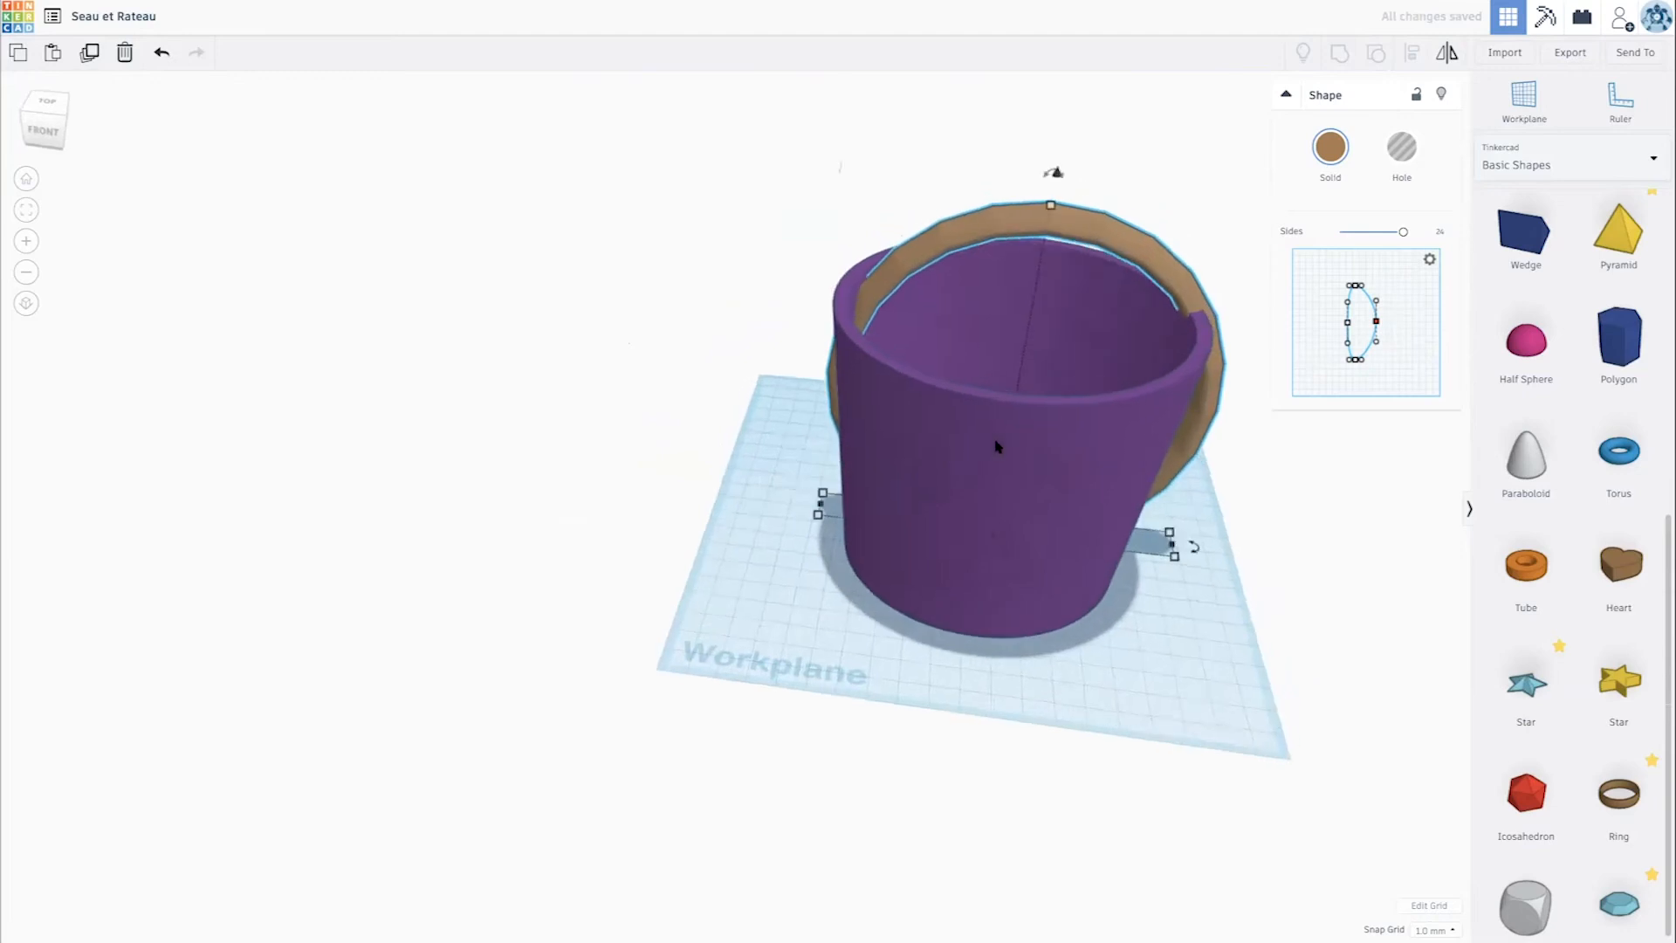
{"action": "left_click_drag", "start_coordinate": [1191, 467], "coordinate": [1132, 542]}
{"action": "right_click_drag", "start_coordinate": [1132, 542], "coordinate": [837, 541]}
{"action": "right_click_drag", "start_coordinate": [1081, 520], "coordinate": [994, 251]}
{"action": "left_click_drag", "start_coordinate": [993, 251], "coordinate": [996, 95]}
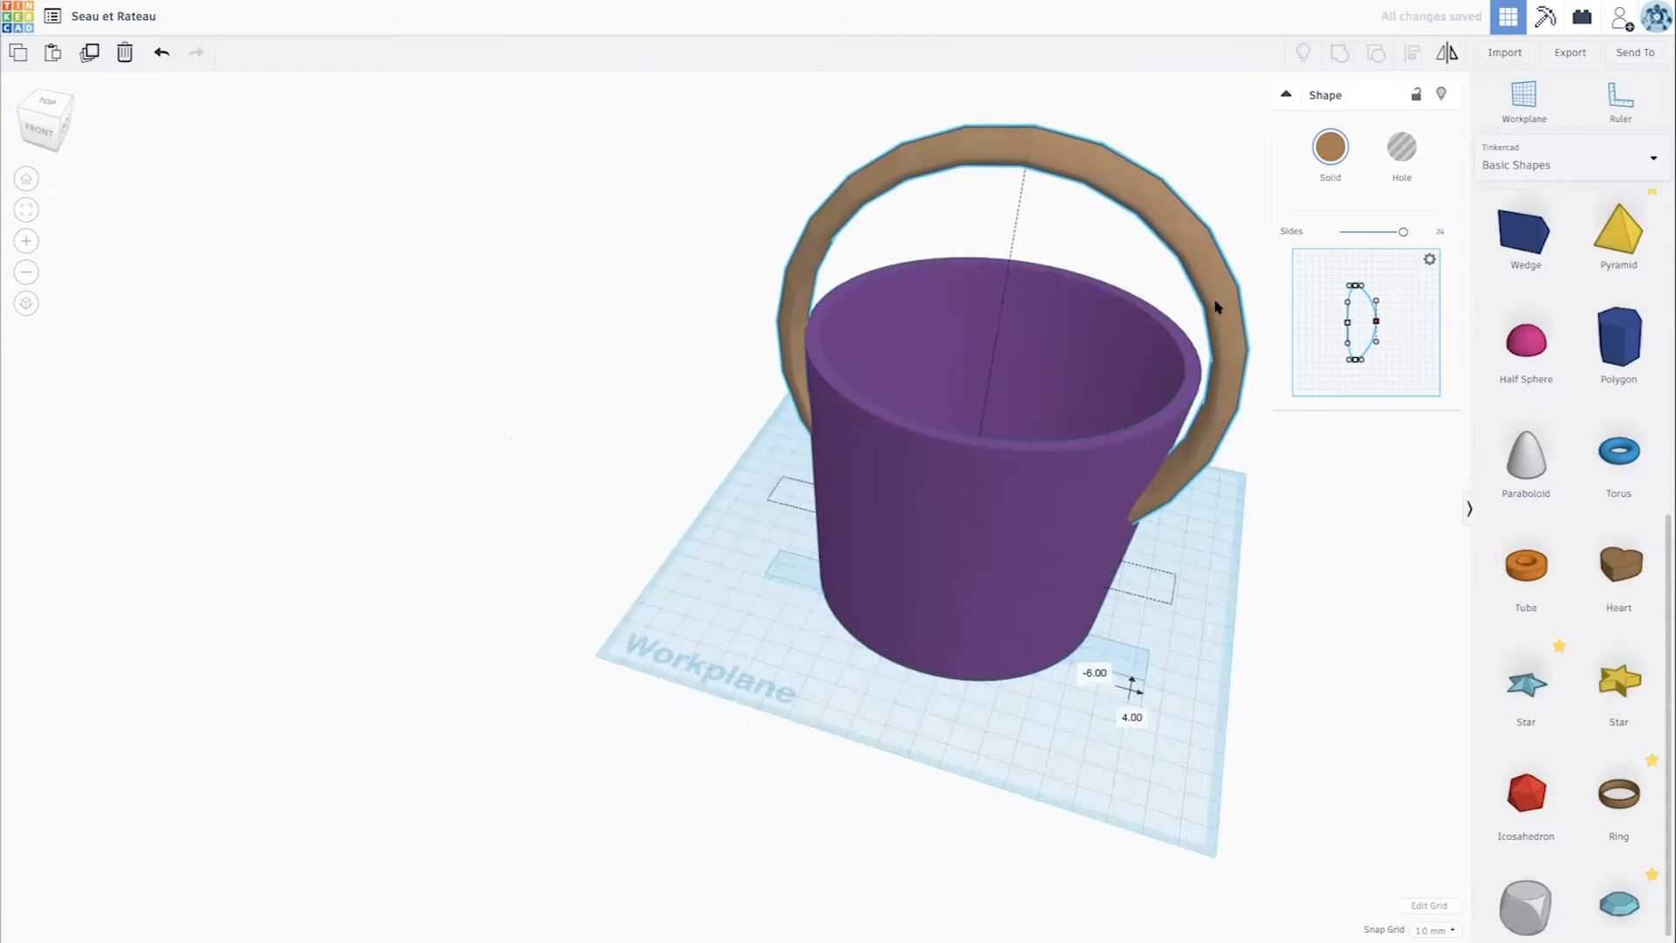
- Adjust the ring's position across the bucket and bulge its cross-section profile slightly outward
{"action": "right_click_drag", "start_coordinate": [1215, 310], "coordinate": [1250, 329]}
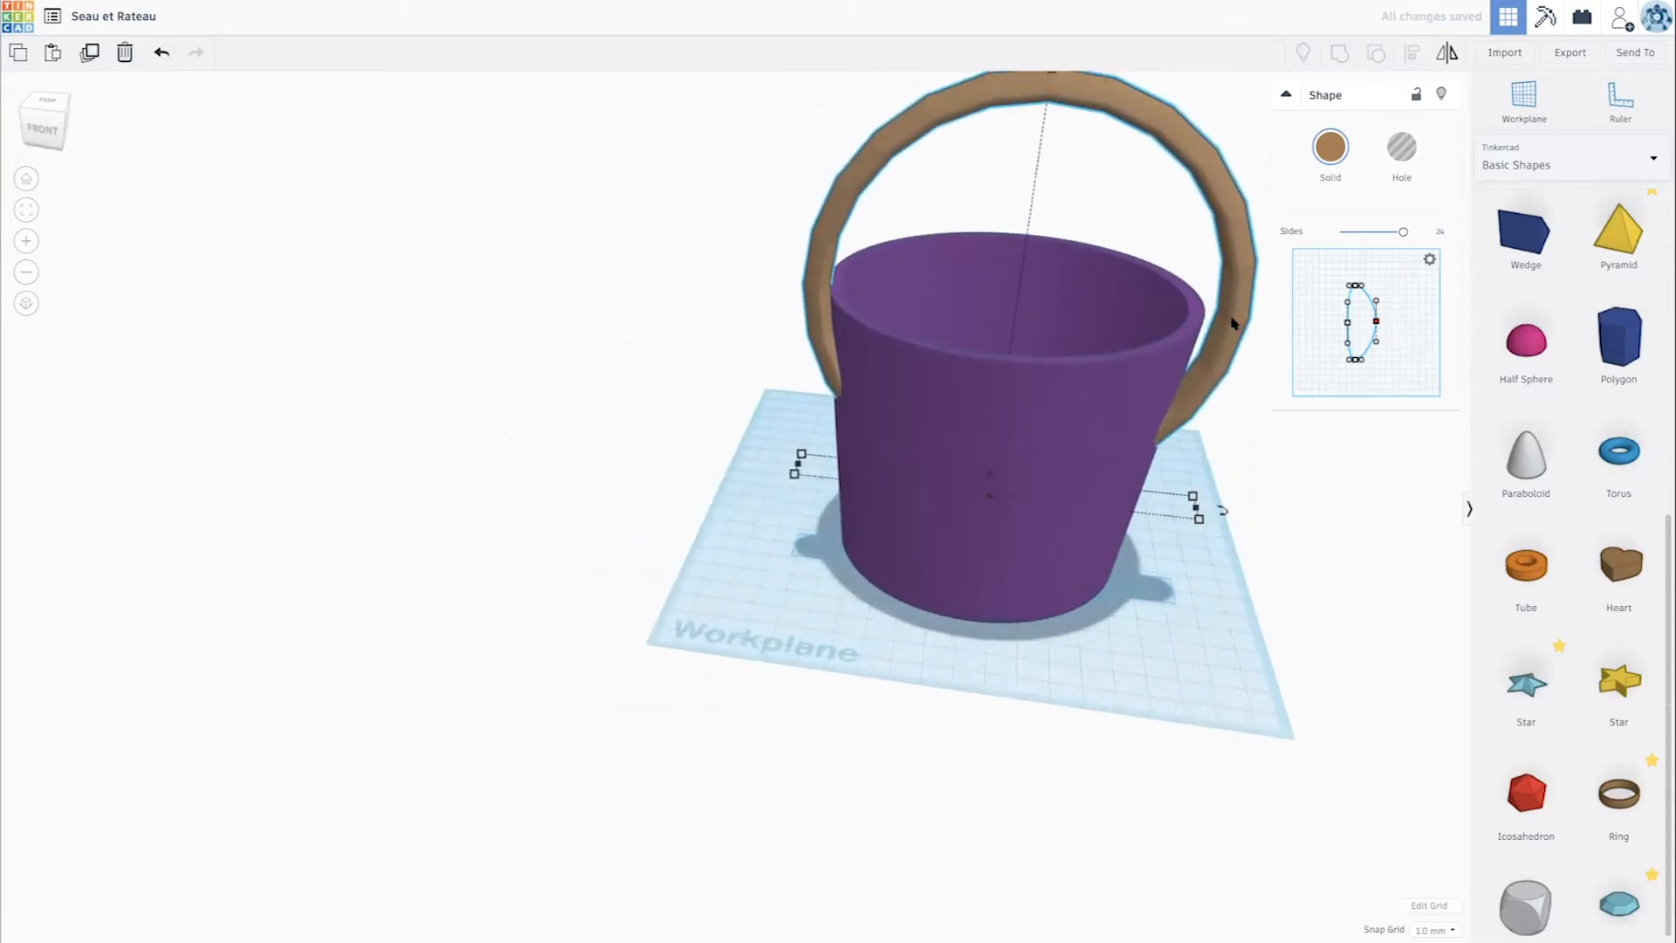
{"action": "left_click_drag", "start_coordinate": [1229, 319], "coordinate": [1224, 333]}
{"action": "mouse_move", "coordinate": [1224, 333]}
{"action": "right_mouse_down"}
{"action": "mouse_move", "coordinate": [1215, 314]}
{"action": "mouse_move", "coordinate": [1233, 323]}
{"action": "right_mouse_up"}
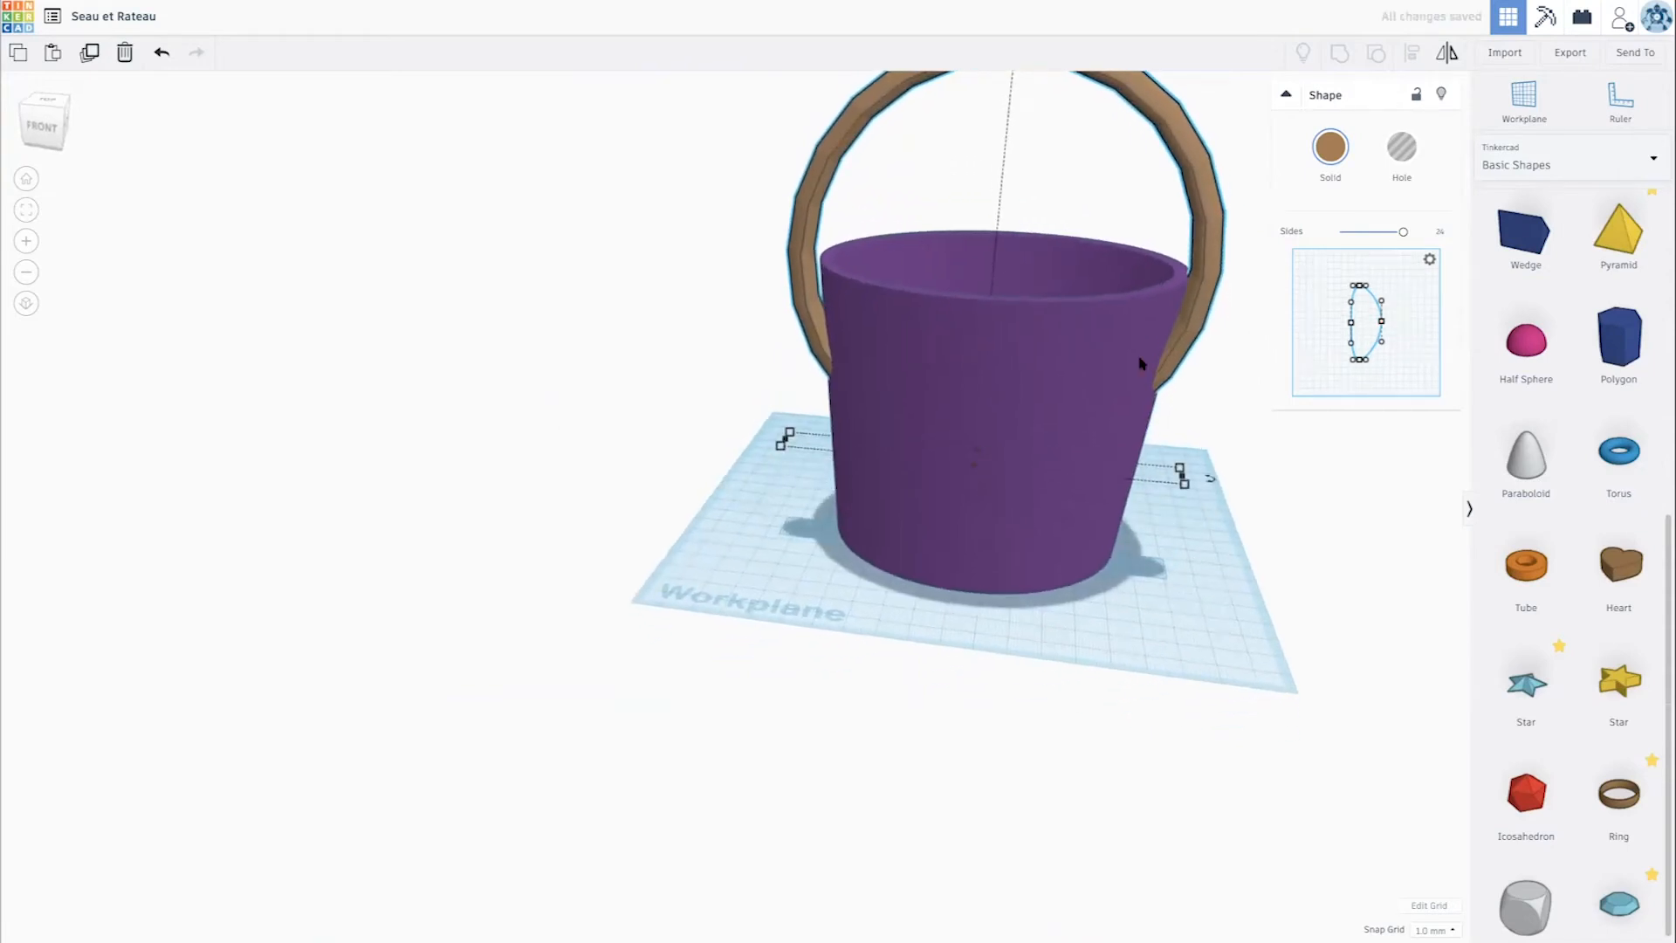
{"action": "scroll", "coordinate": [1031, 389], "scroll_direction": "up", "scroll_amount": 2}
{"action": "scroll", "coordinate": [1031, 387], "scroll_direction": "down", "scroll_amount": 4}
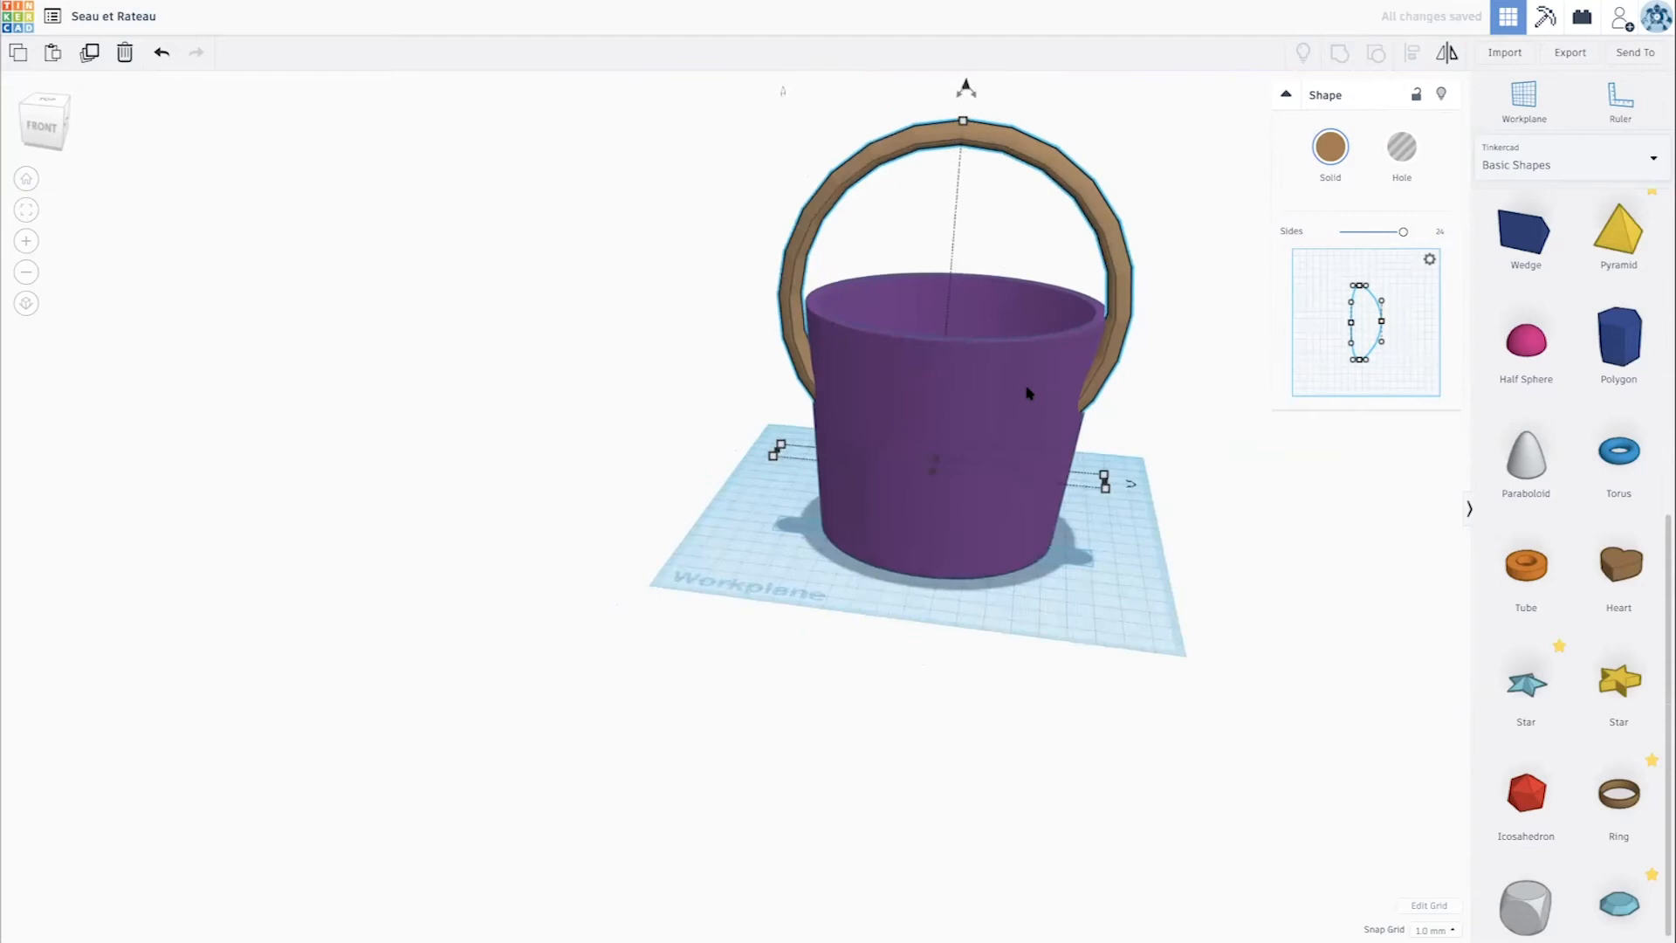
- Lower the ring slightly on the bucket and resize it proportionally to 140 mm tall
{"action": "left_click_drag", "start_coordinate": [966, 91], "coordinate": [966, 111]}
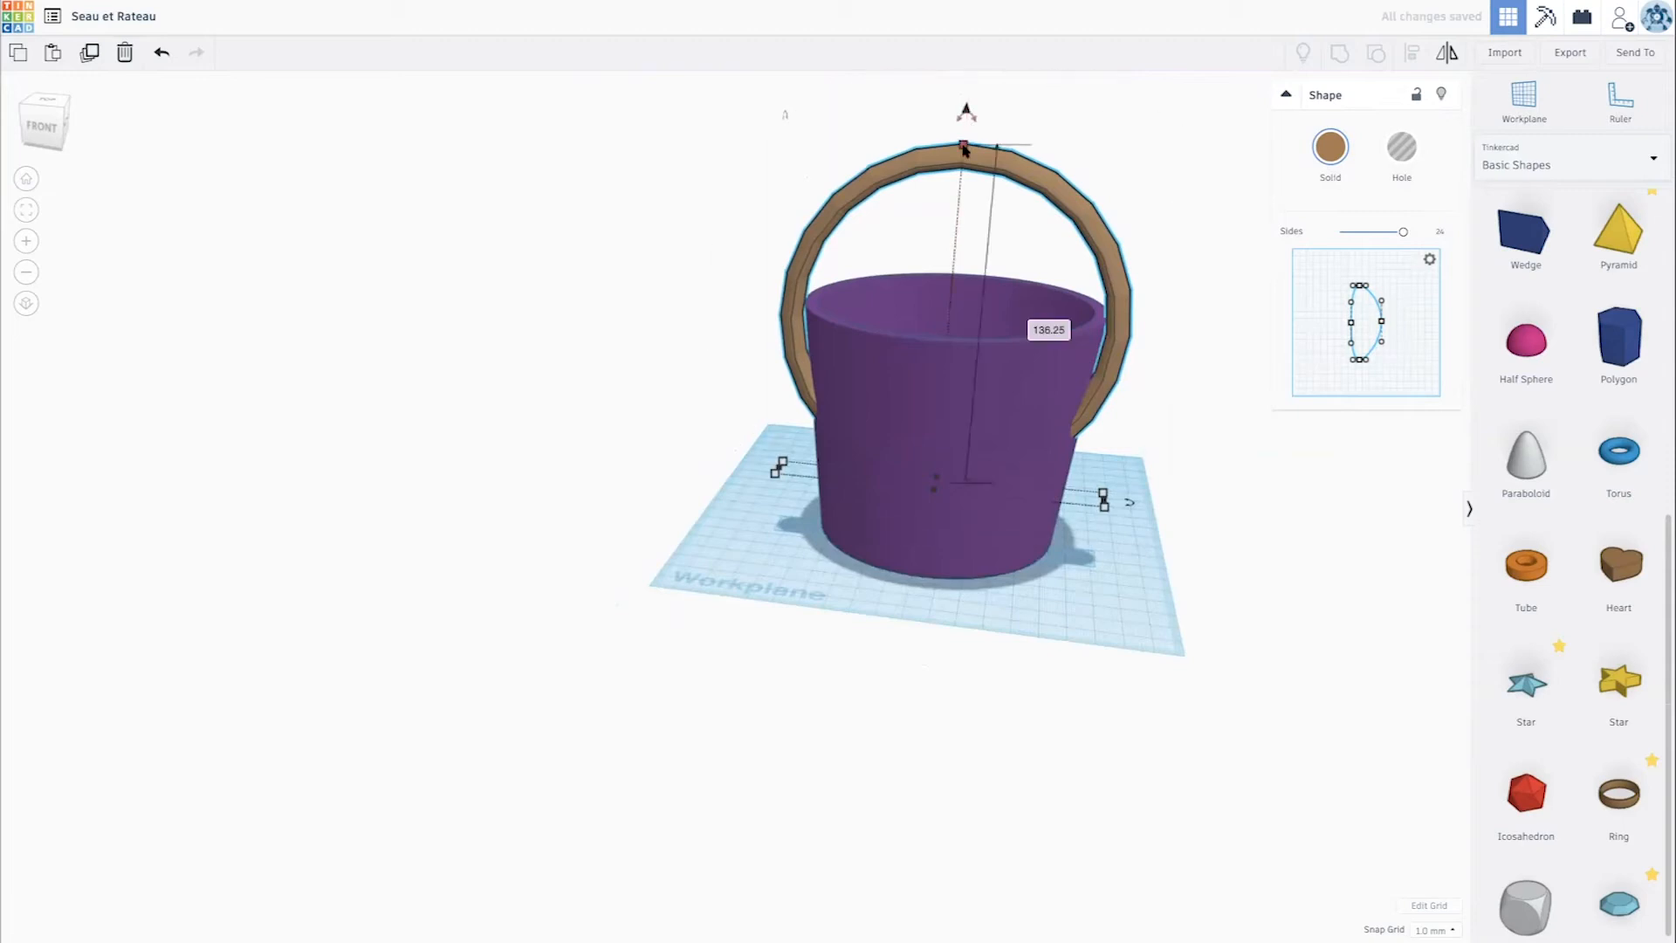
{"action": "left_click_drag", "start_coordinate": [964, 140], "coordinate": [965, 135]}
{"action": "right_click_drag", "start_coordinate": [958, 162], "coordinate": [1020, 192]}
{"action": "left_click_drag", "start_coordinate": [1020, 192], "coordinate": [1006, 179]}
- Select the bucket and the ring together and align their centres from front to back
{"action": "right_click_drag", "start_coordinate": [976, 284], "coordinate": [797, 535]}
{"action": "left_click_drag", "start_coordinate": [666, 460], "coordinate": [1204, 686]}
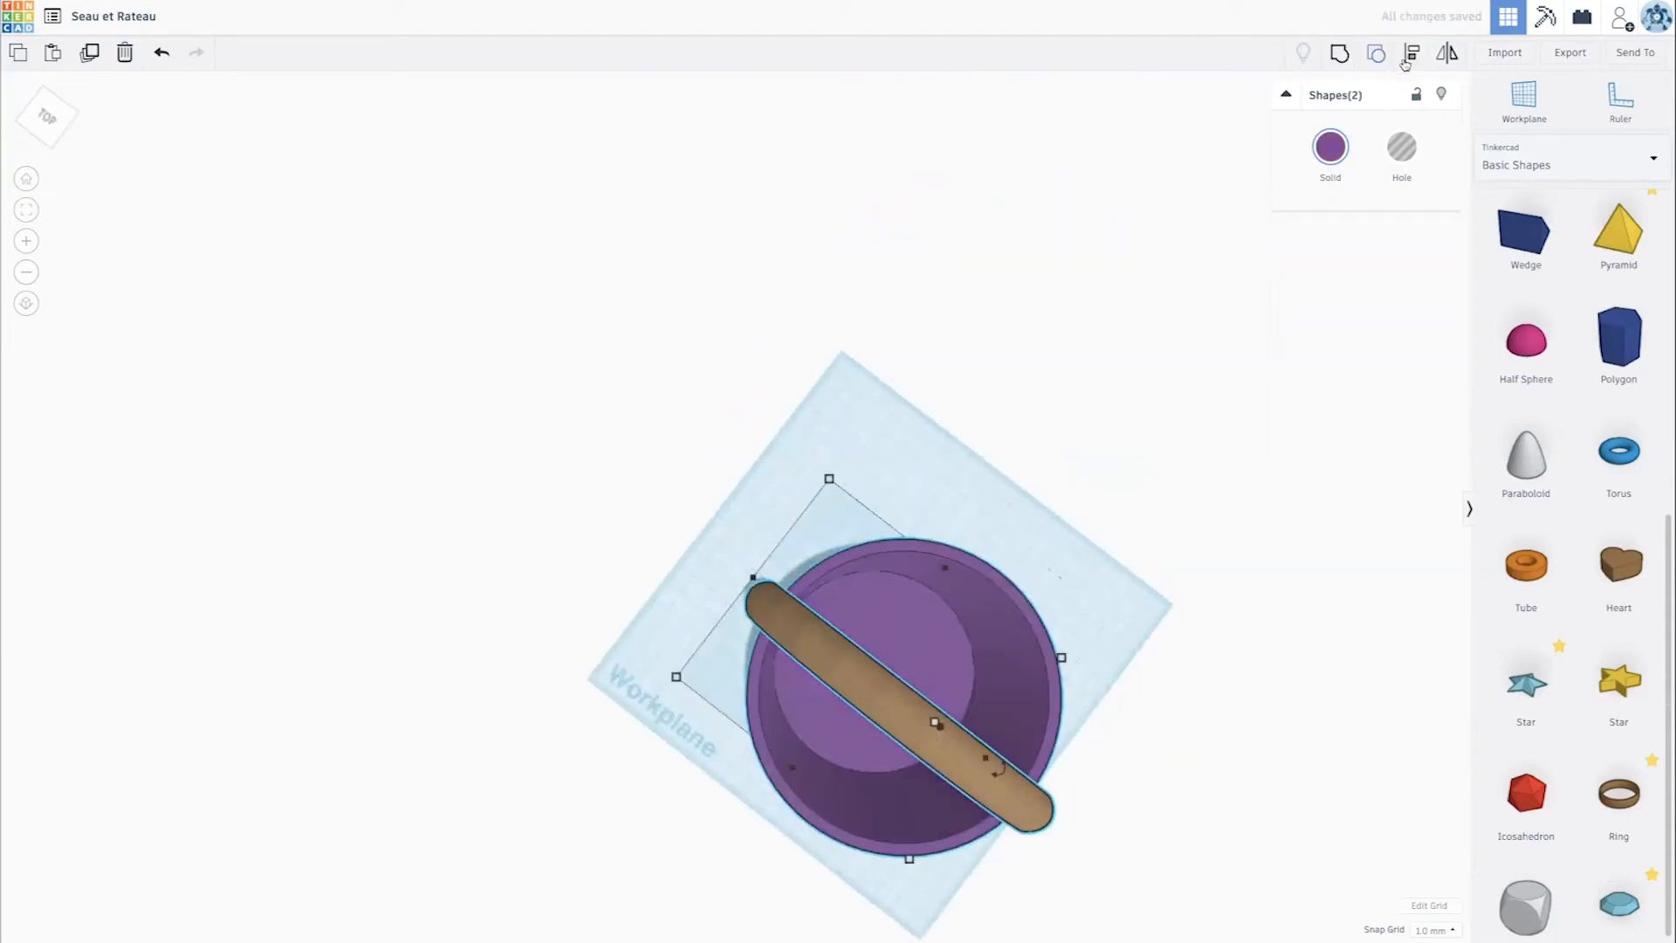
{"action": "left_click", "coordinate": [1408, 56]}
{"action": "left_click", "coordinate": [739, 568]}
{"action": "scroll", "coordinate": [664, 489], "scroll_direction": "down", "scroll_amount": 1}
{"action": "right_click_drag", "start_coordinate": [664, 489], "coordinate": [724, 350]}
{"action": "key", "text": "l"}
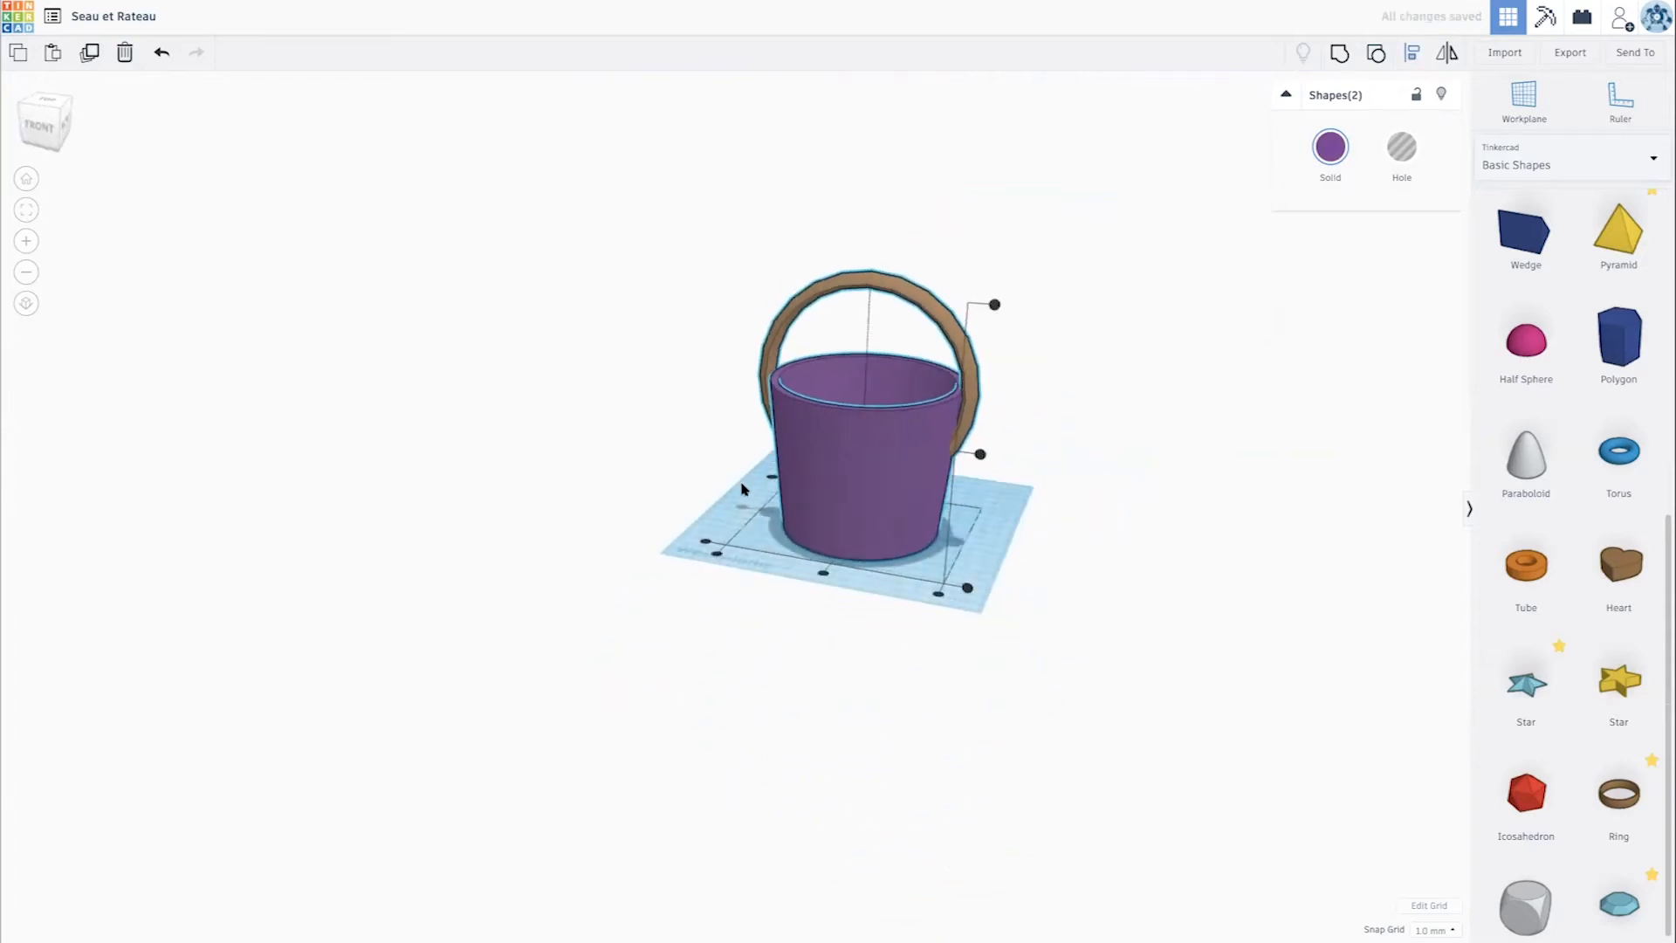
{"action": "scroll", "coordinate": [798, 513], "scroll_direction": "up", "scroll_amount": 4}
{"action": "right_click_drag", "start_coordinate": [799, 513], "coordinate": [731, 498]}
{"action": "left_click", "coordinate": [732, 498]}
{"action": "scroll", "coordinate": [732, 499], "scroll_direction": "down", "scroll_amount": 3}
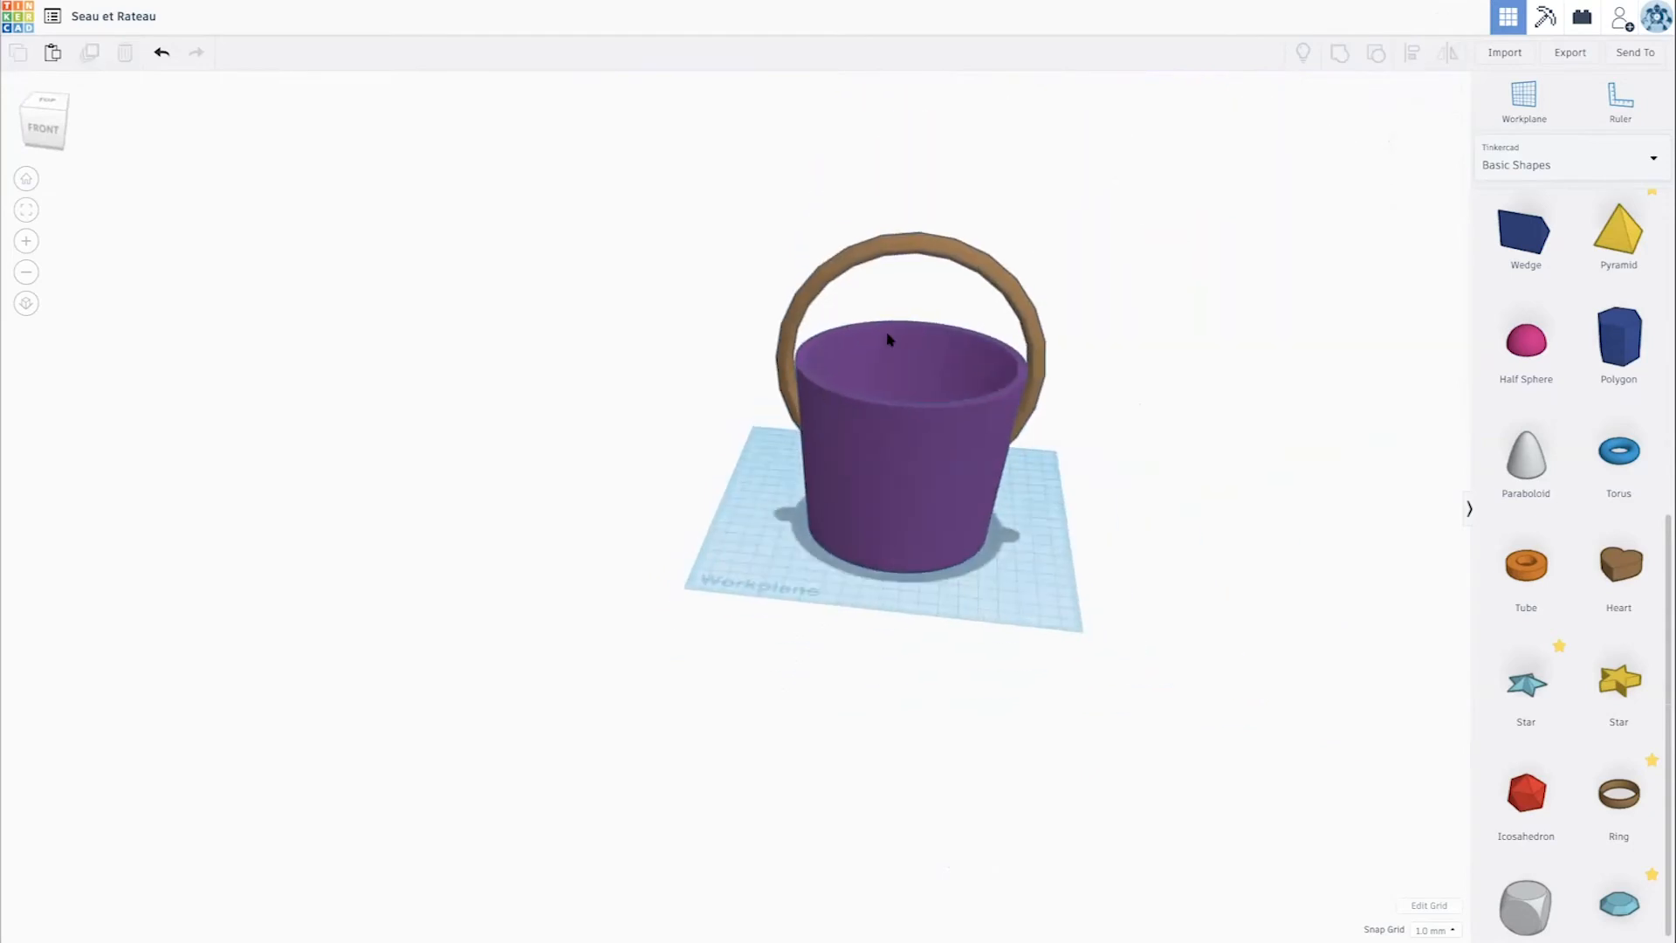
- Enlarge the ring proportionally to 144 mm tall and lower it by 2 mm
{"action": "left_click", "coordinate": [867, 262]}
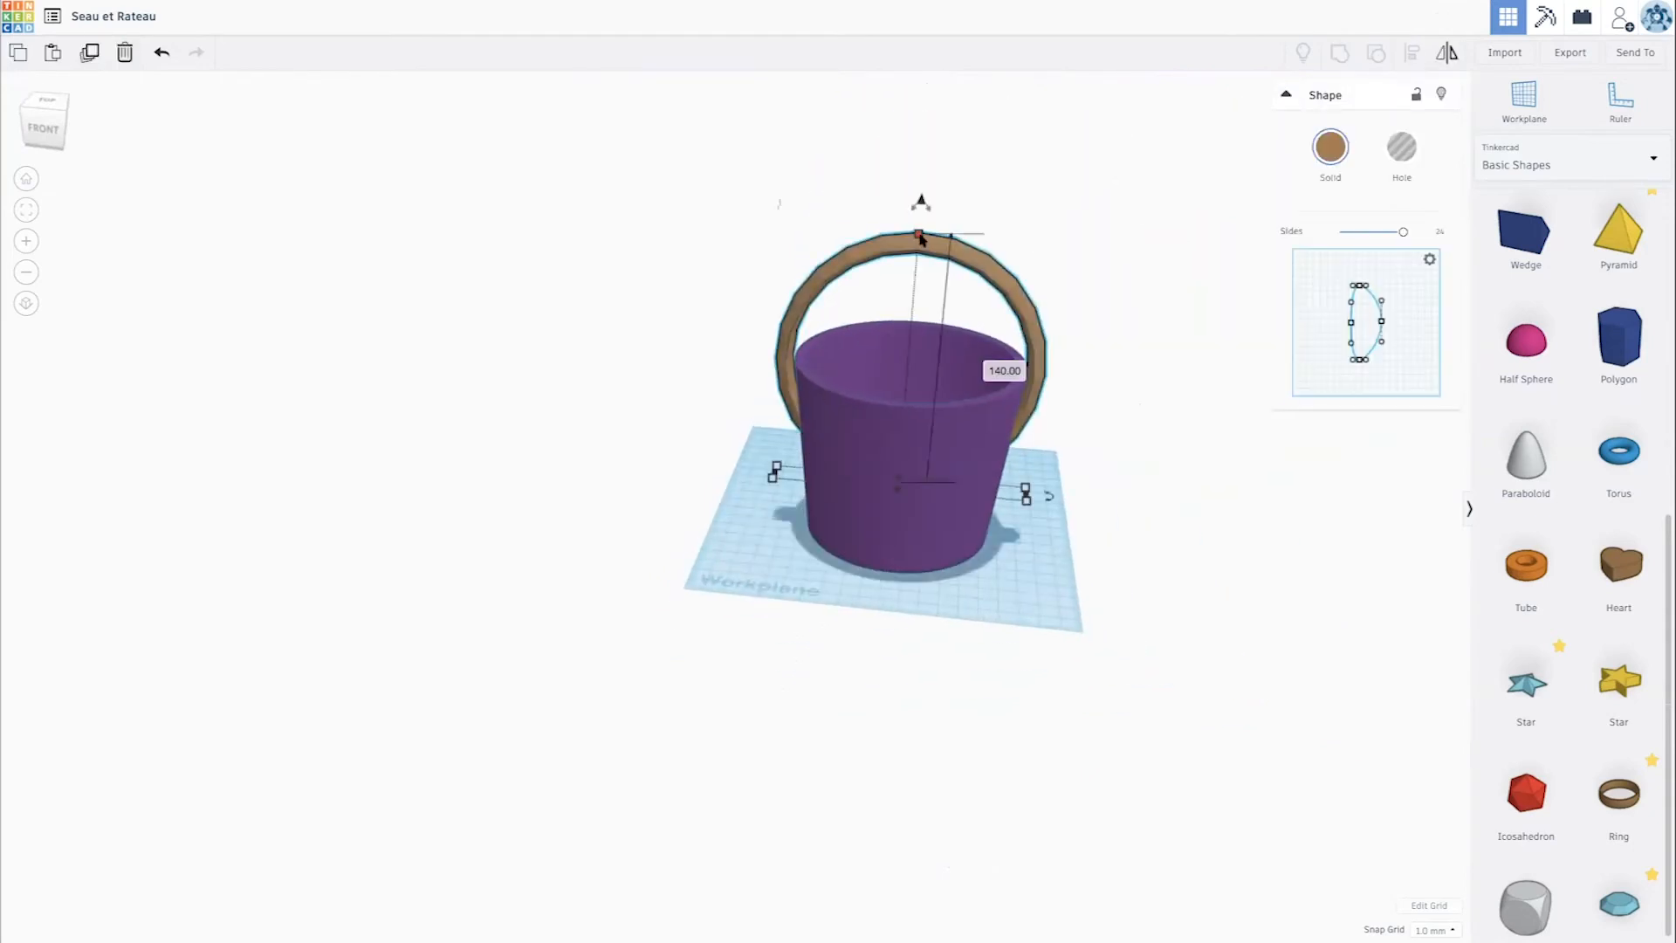
{"action": "left_click_drag", "start_coordinate": [921, 231], "coordinate": [921, 224]}
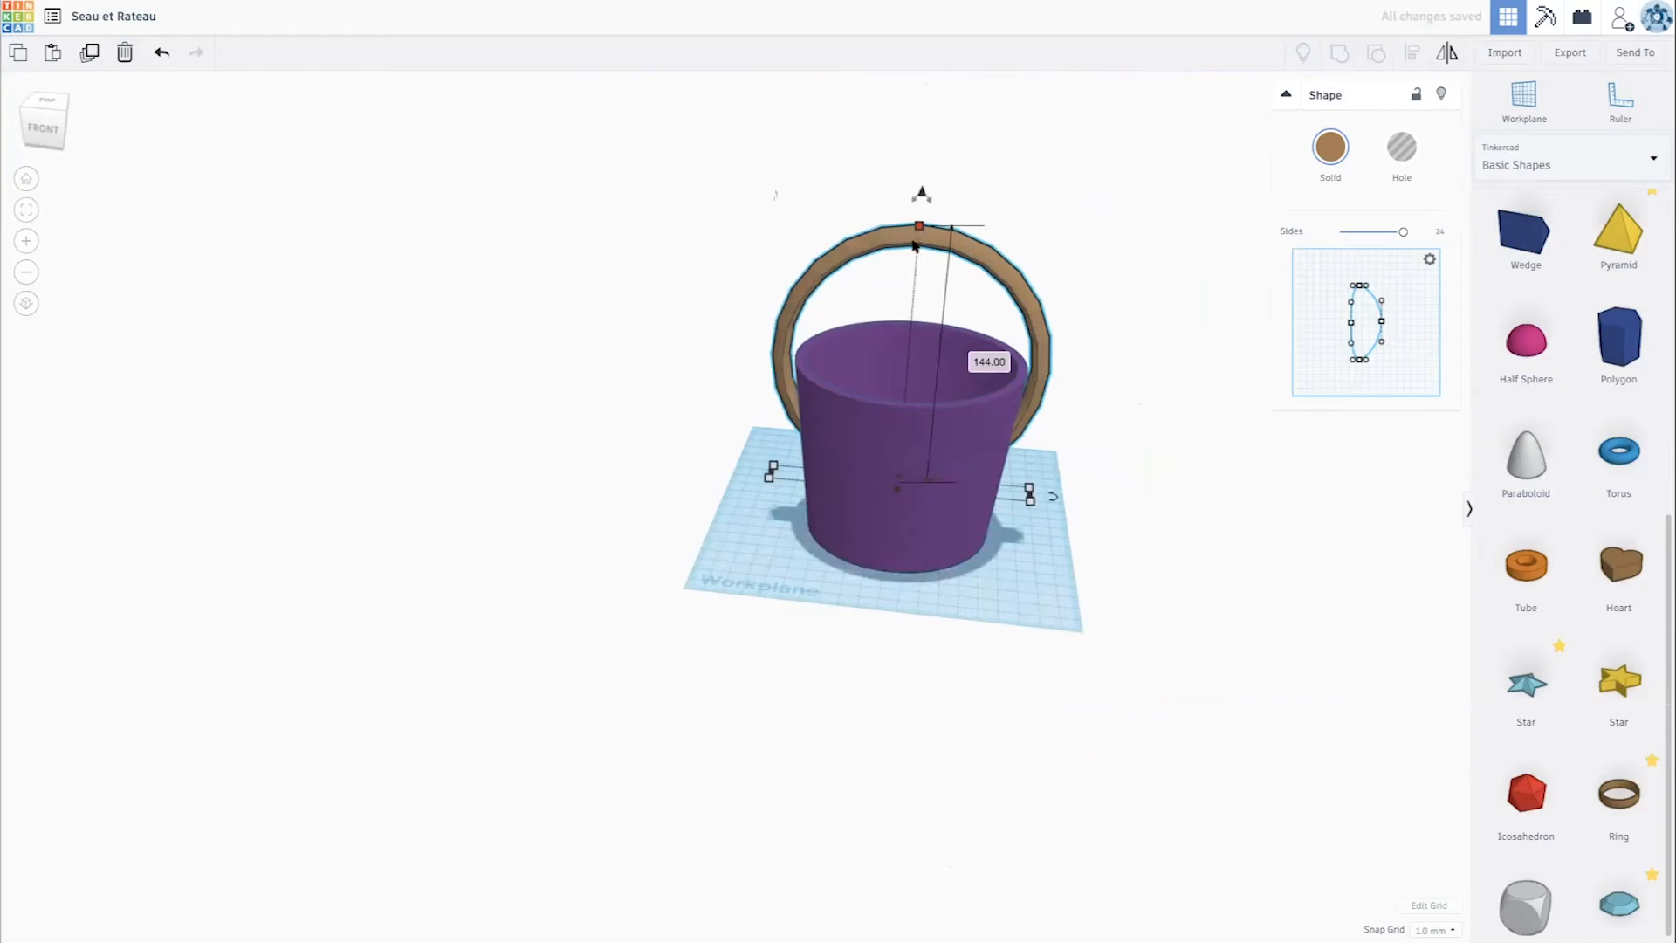
{"action": "right_click_drag", "start_coordinate": [925, 352], "coordinate": [940, 311]}
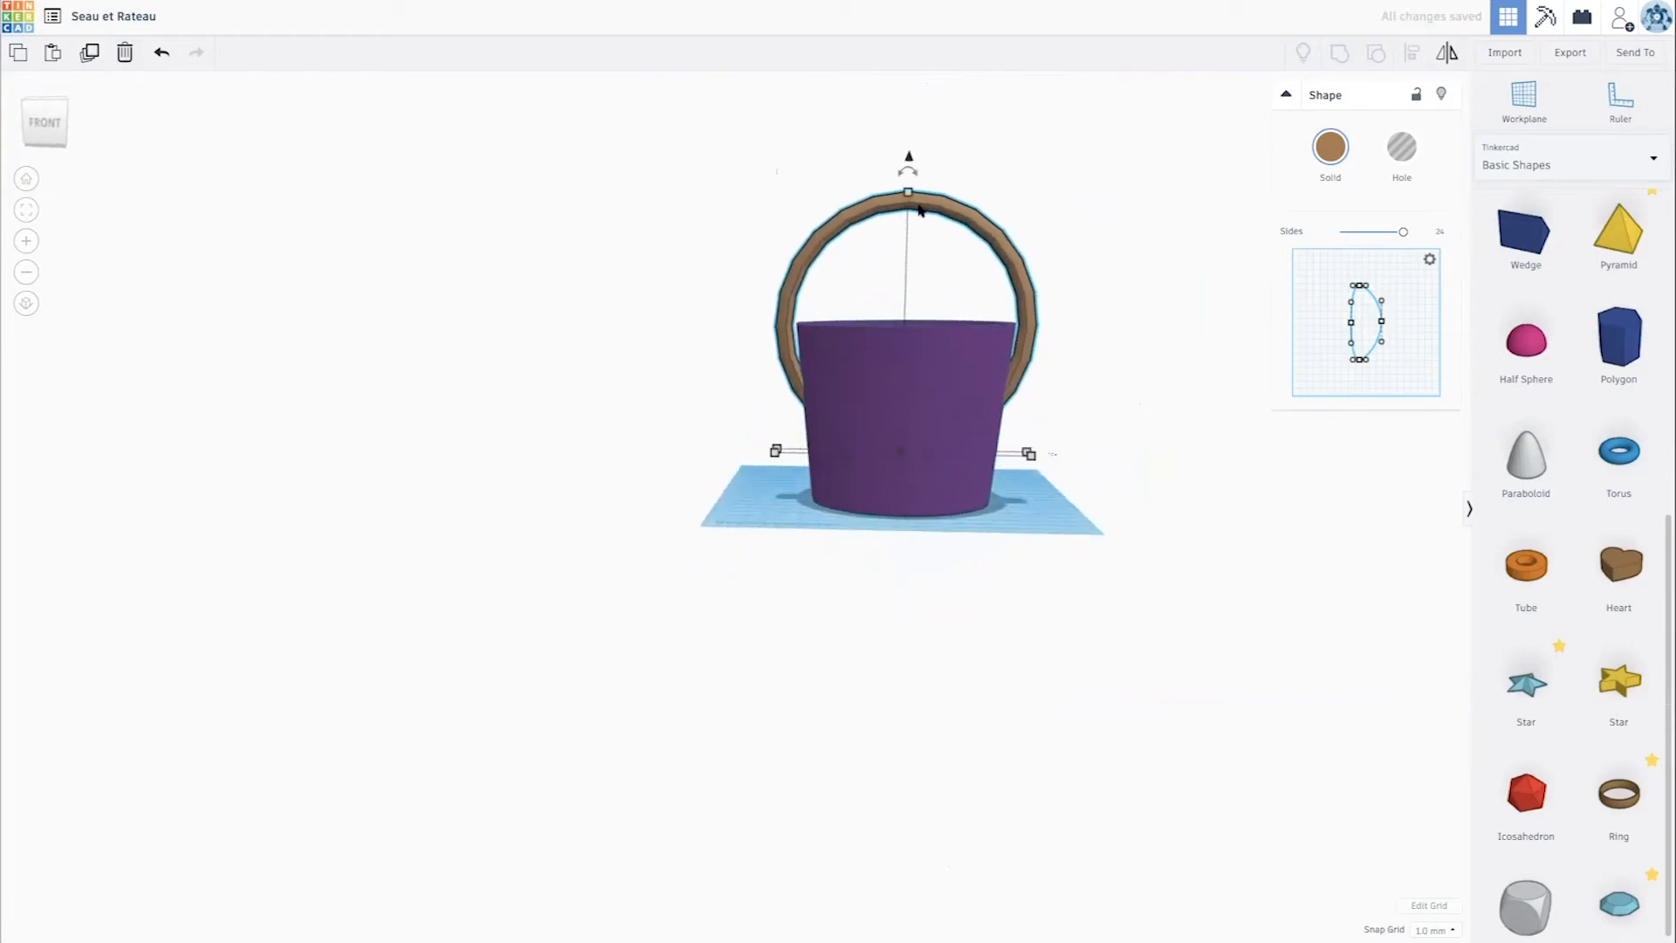
{"action": "left_click_drag", "start_coordinate": [909, 165], "coordinate": [908, 164]}
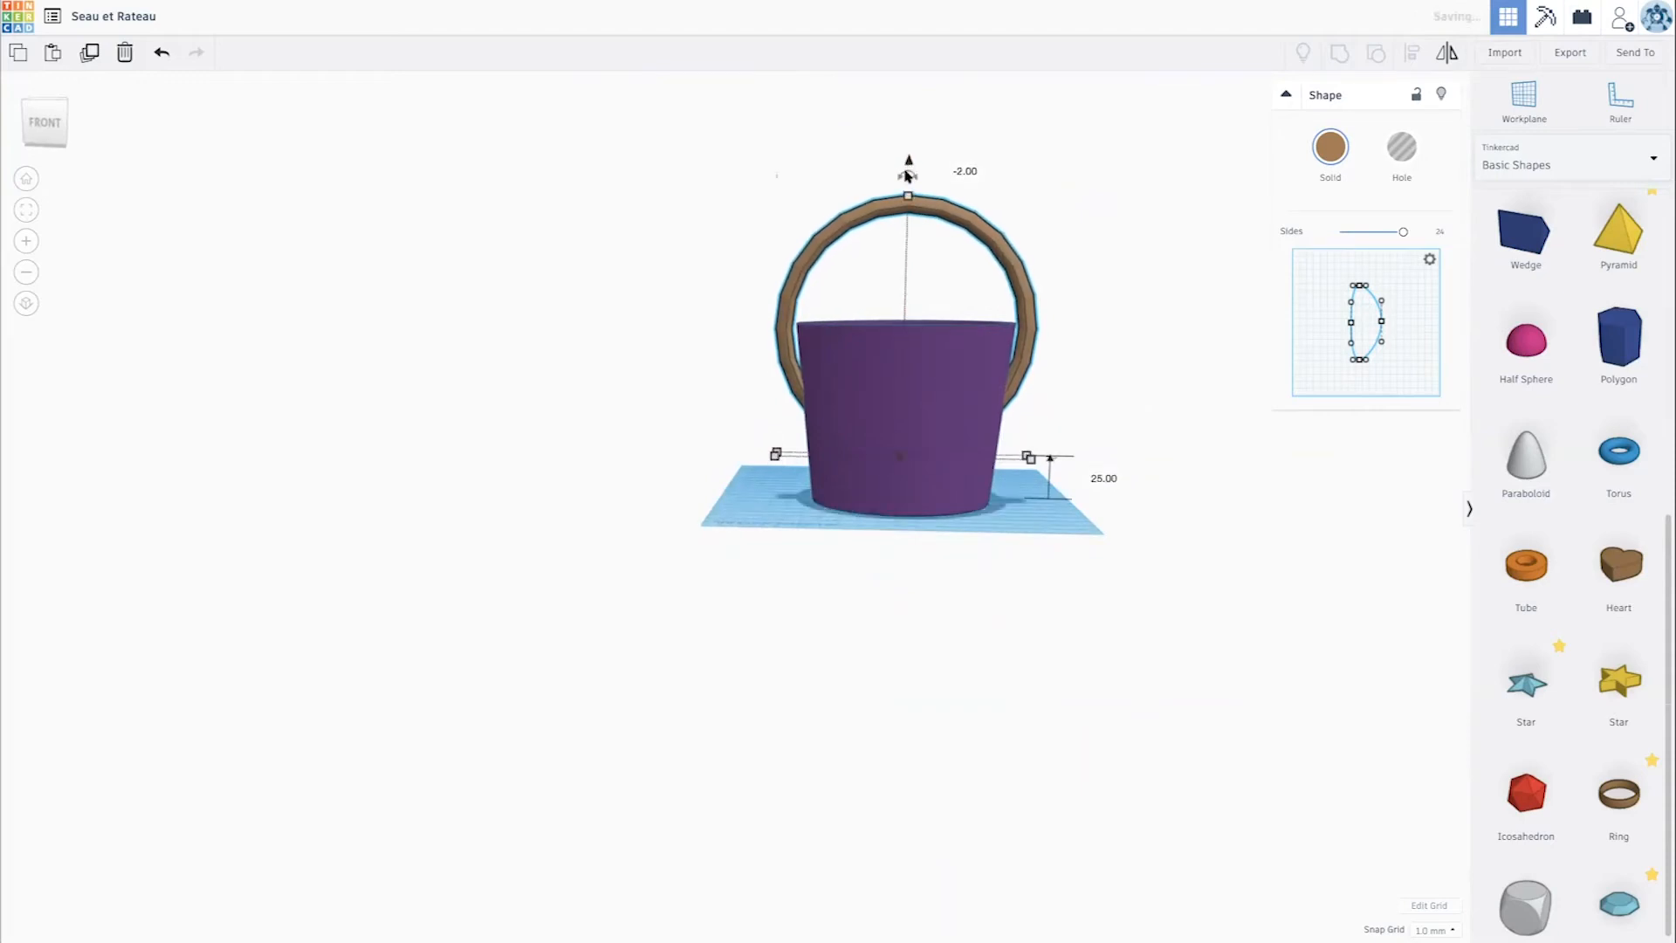
{"action": "scroll", "coordinate": [919, 326], "scroll_direction": "up", "scroll_amount": 5}
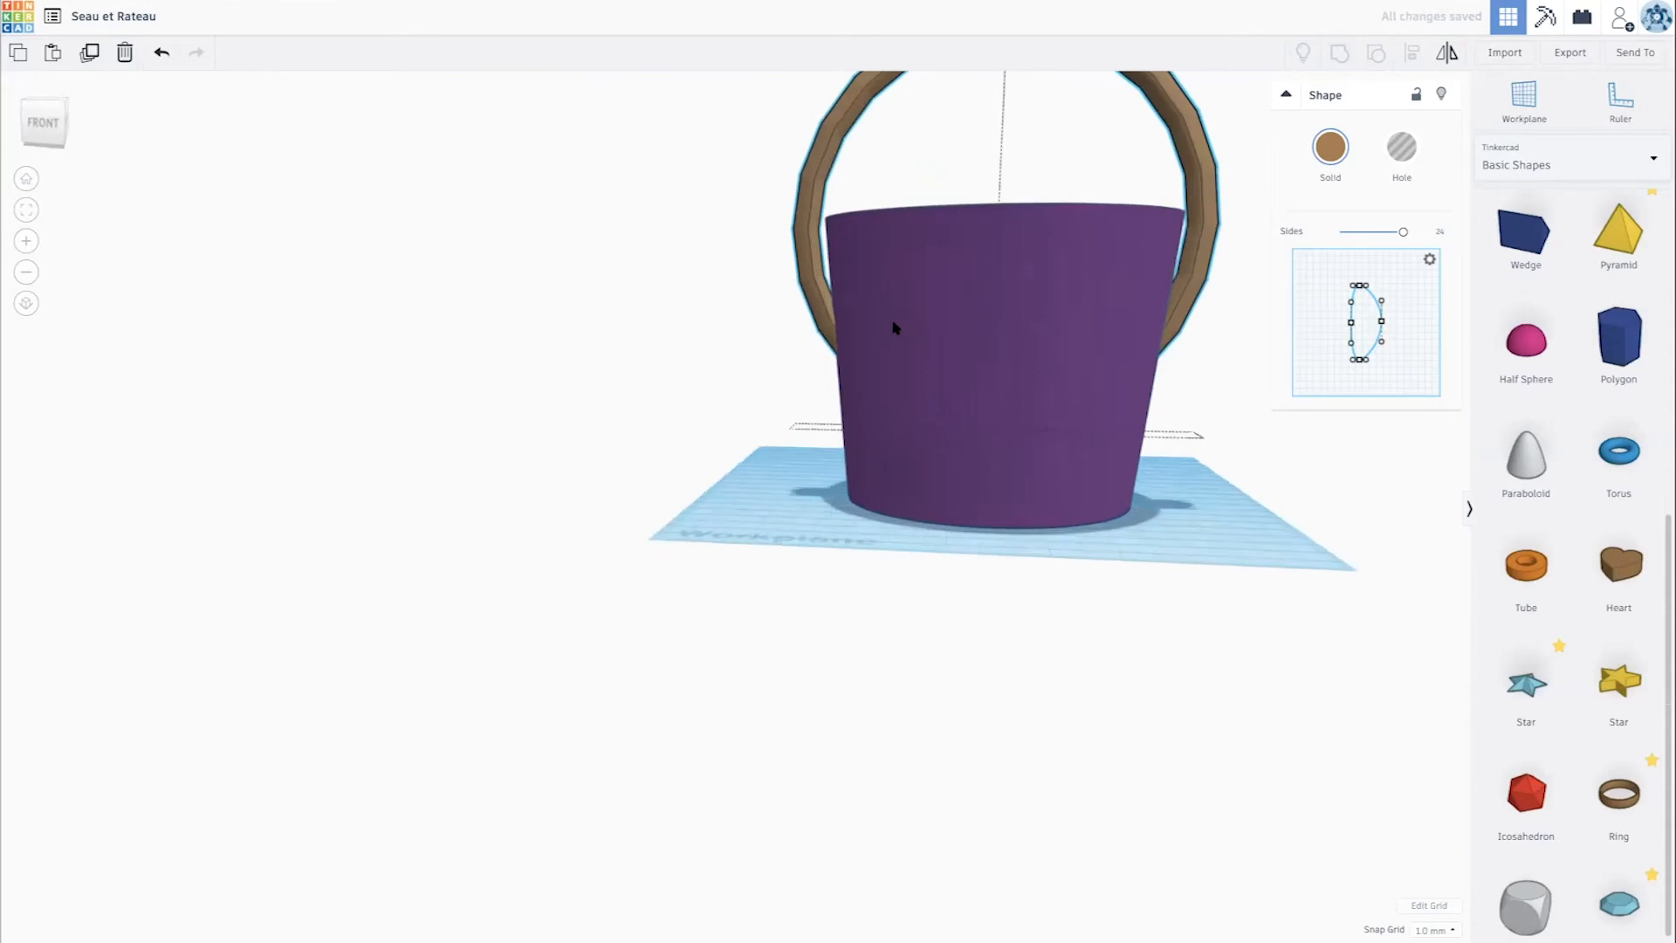
{"action": "scroll", "coordinate": [955, 354], "scroll_direction": "down", "scroll_amount": 5}
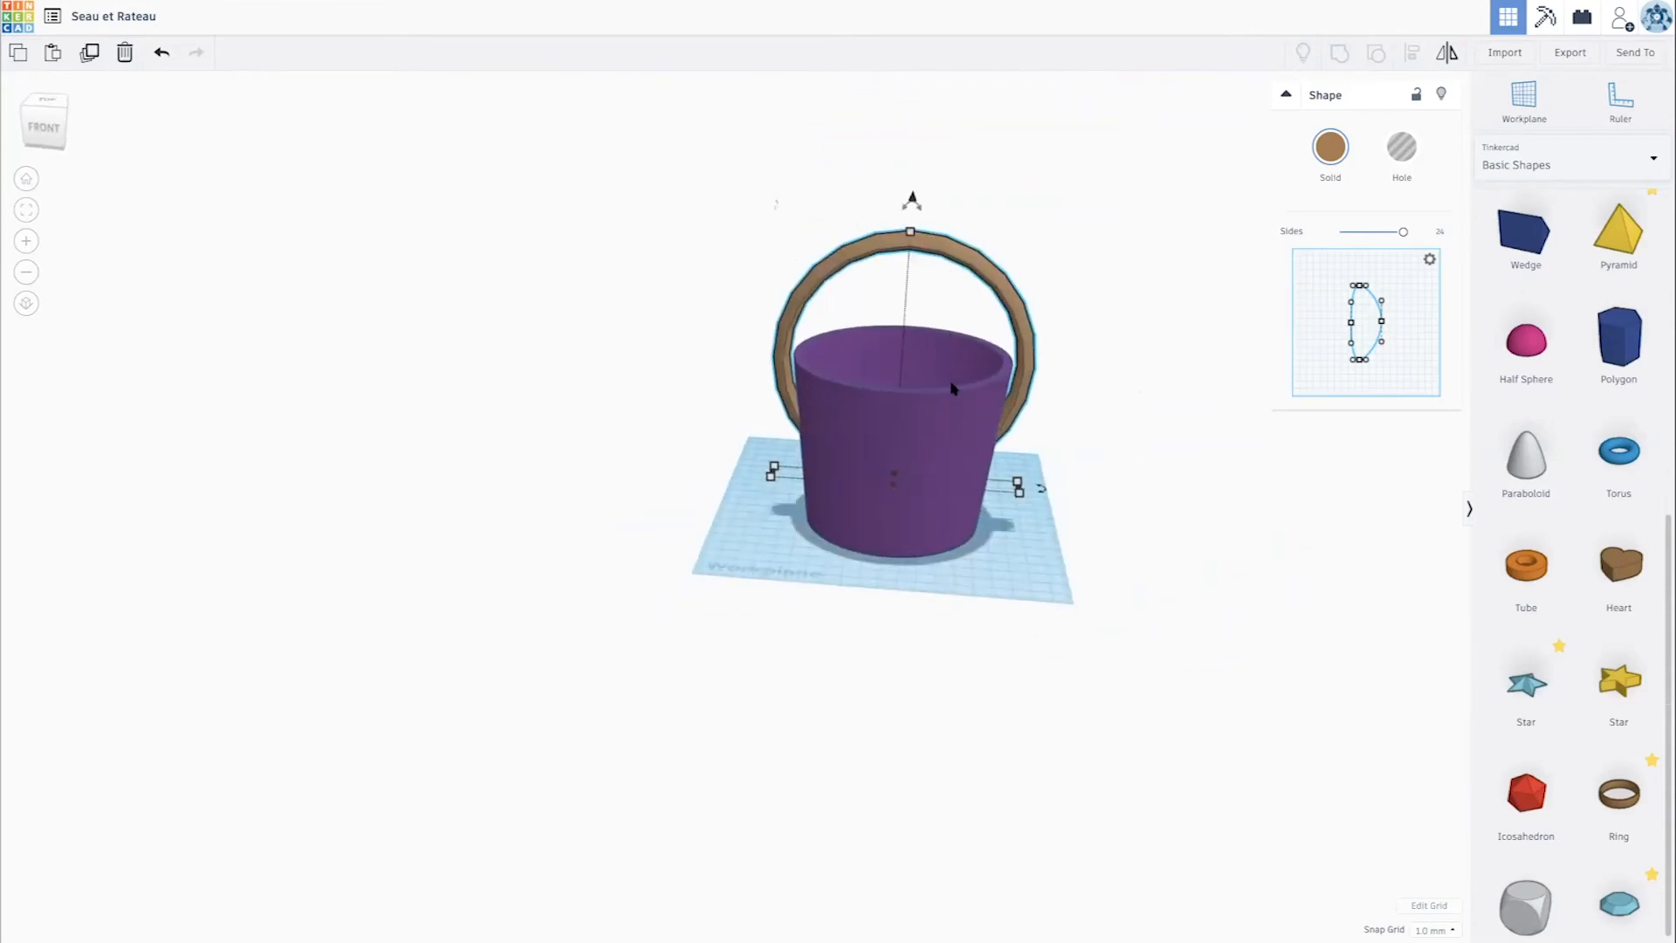
{"action": "left_click_drag", "start_coordinate": [911, 229], "coordinate": [910, 233]}
{"action": "mouse_move", "coordinate": [926, 292]}
{"action": "right_mouse_down"}
{"action": "mouse_move", "coordinate": [926, 278]}
{"action": "mouse_move", "coordinate": [928, 297]}
{"action": "right_mouse_up"}
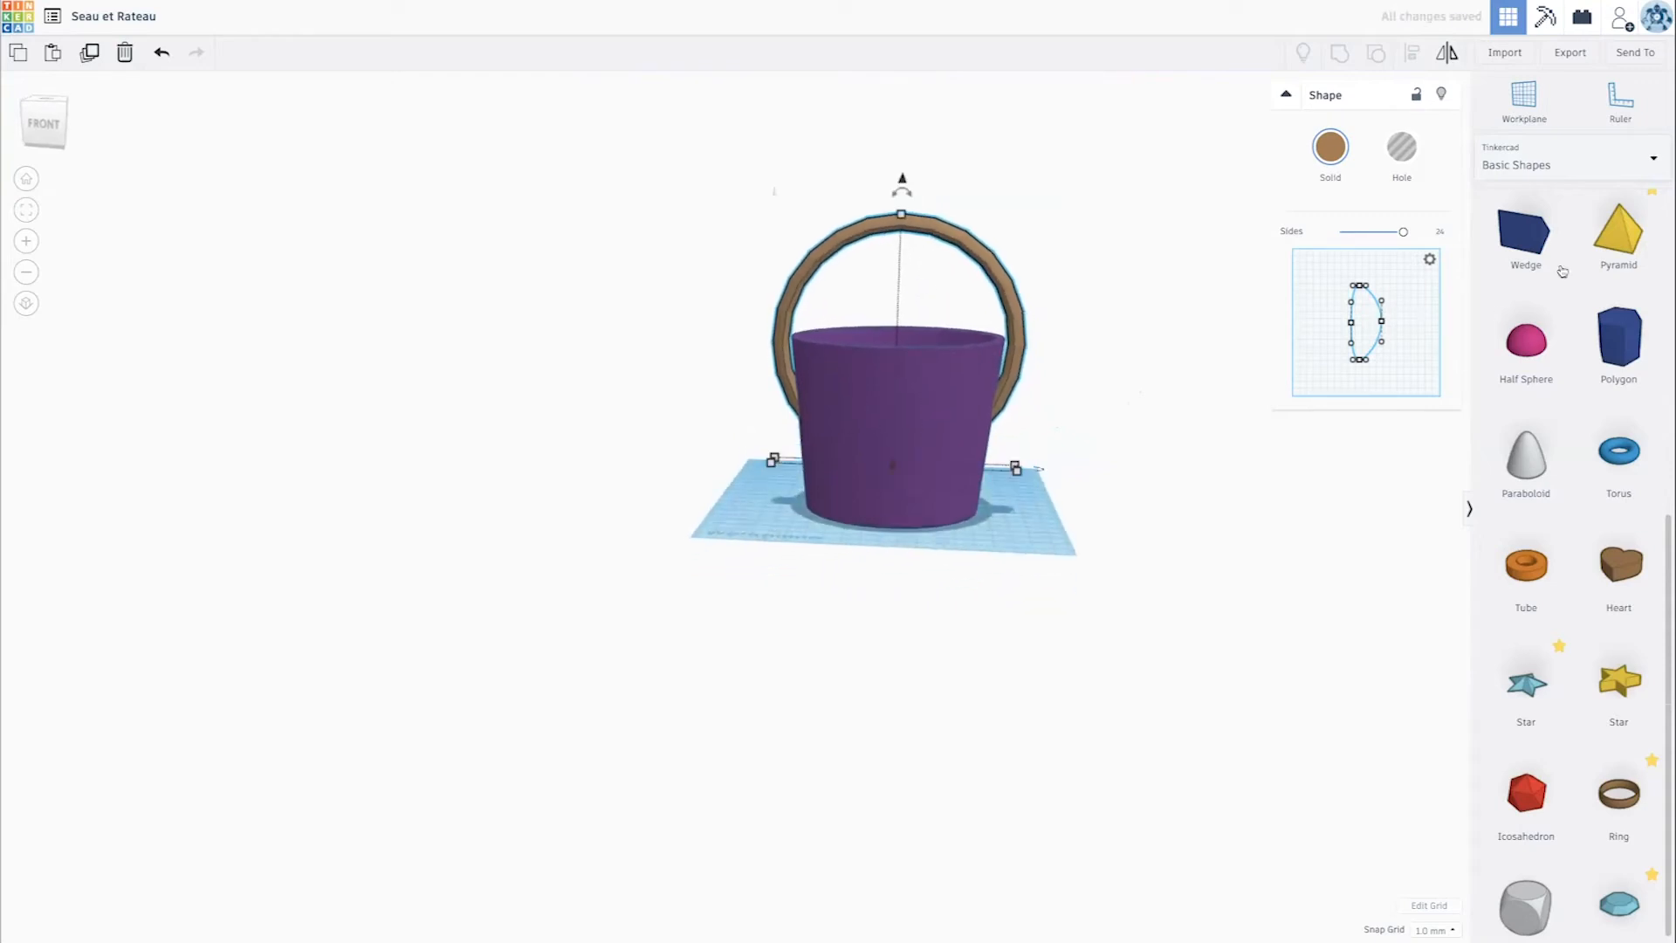
- Place a box around the bucket, sized about 174 by 163 mm and 84 mm tall, covering the ring's lower part
{"action": "scroll", "coordinate": [1555, 276], "scroll_direction": "up", "scroll_amount": 5}
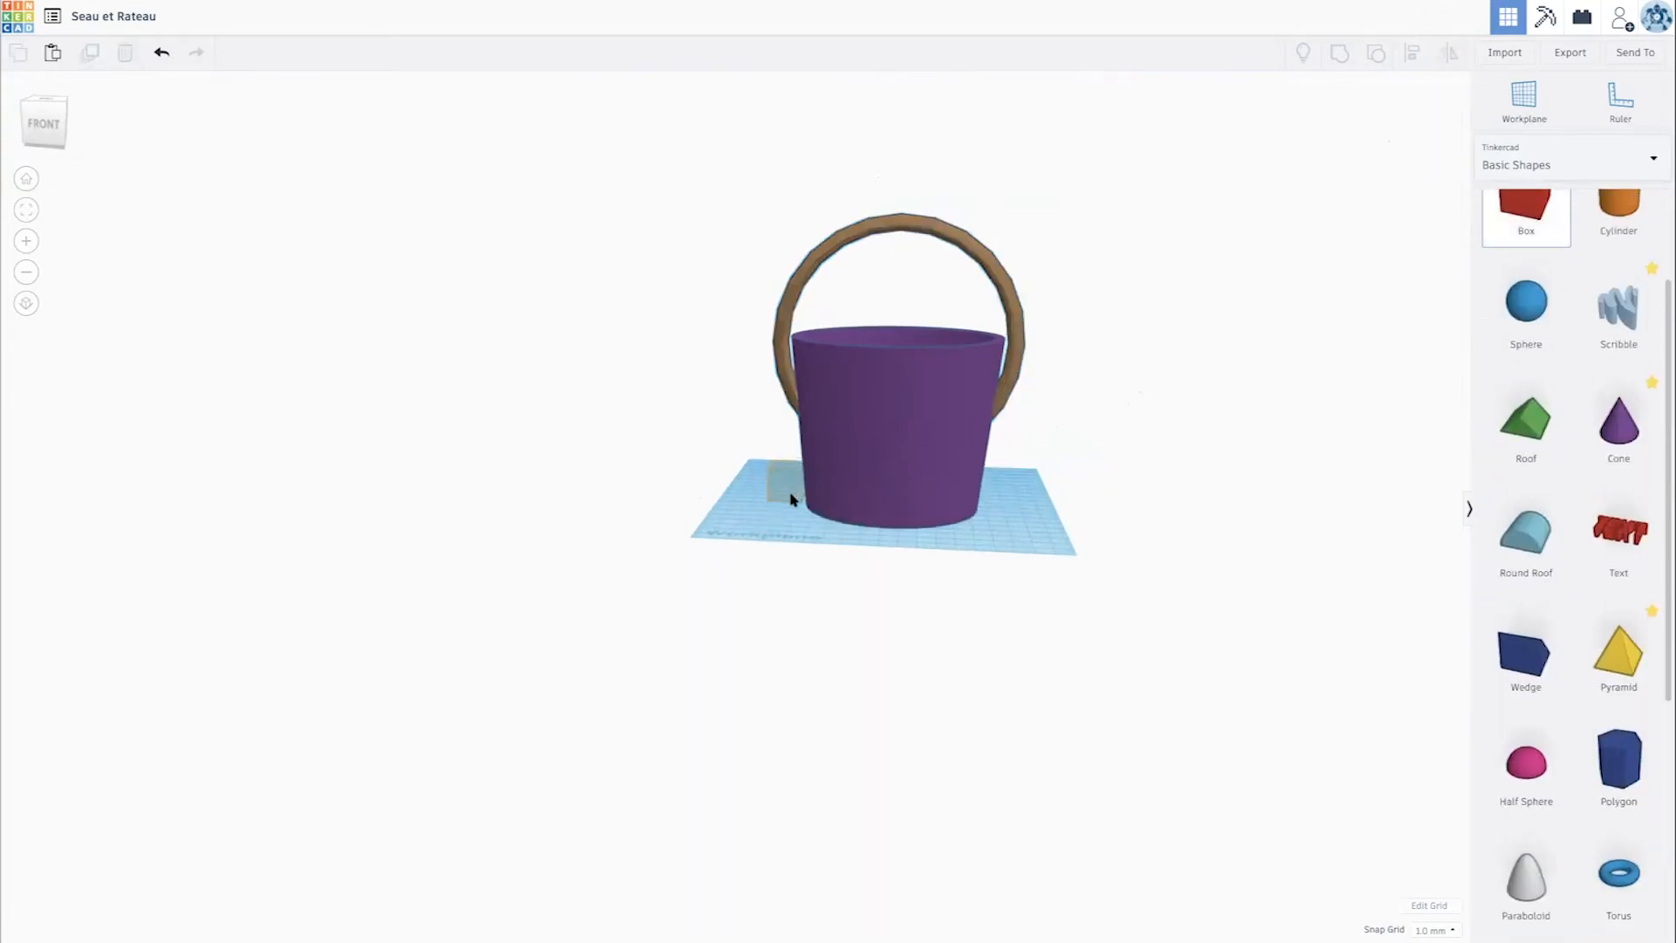
{"action": "left_click", "coordinate": [801, 502]}
{"action": "left_click_drag", "start_coordinate": [803, 496], "coordinate": [1050, 557]}
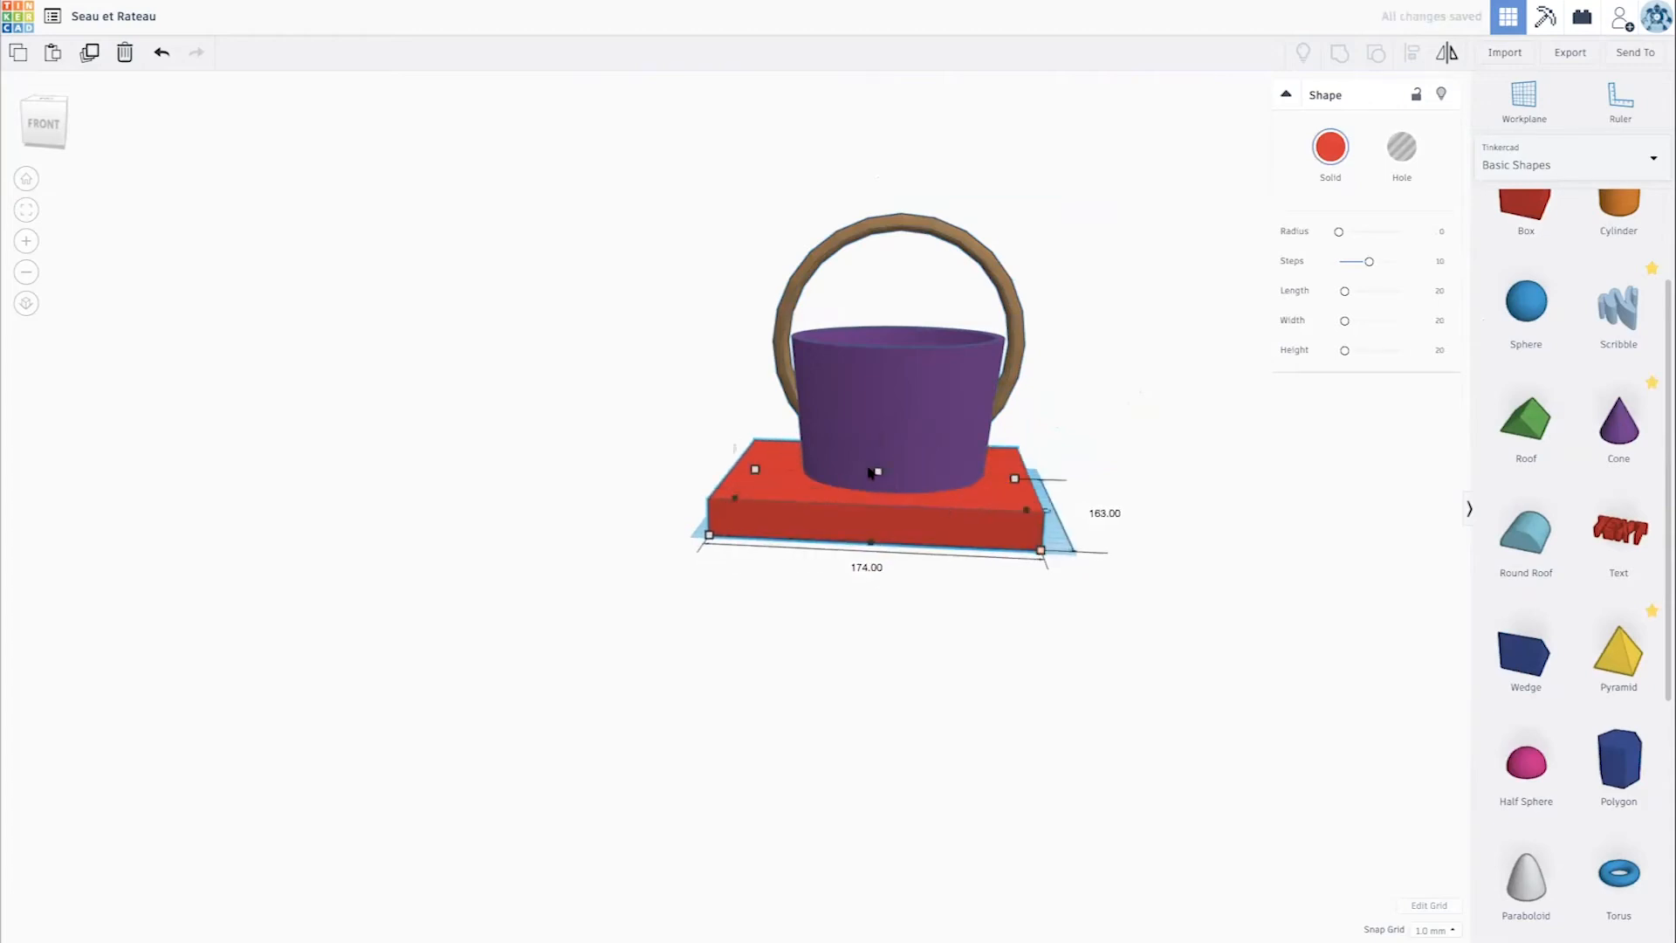
{"action": "left_click_drag", "start_coordinate": [879, 474], "coordinate": [880, 368]}
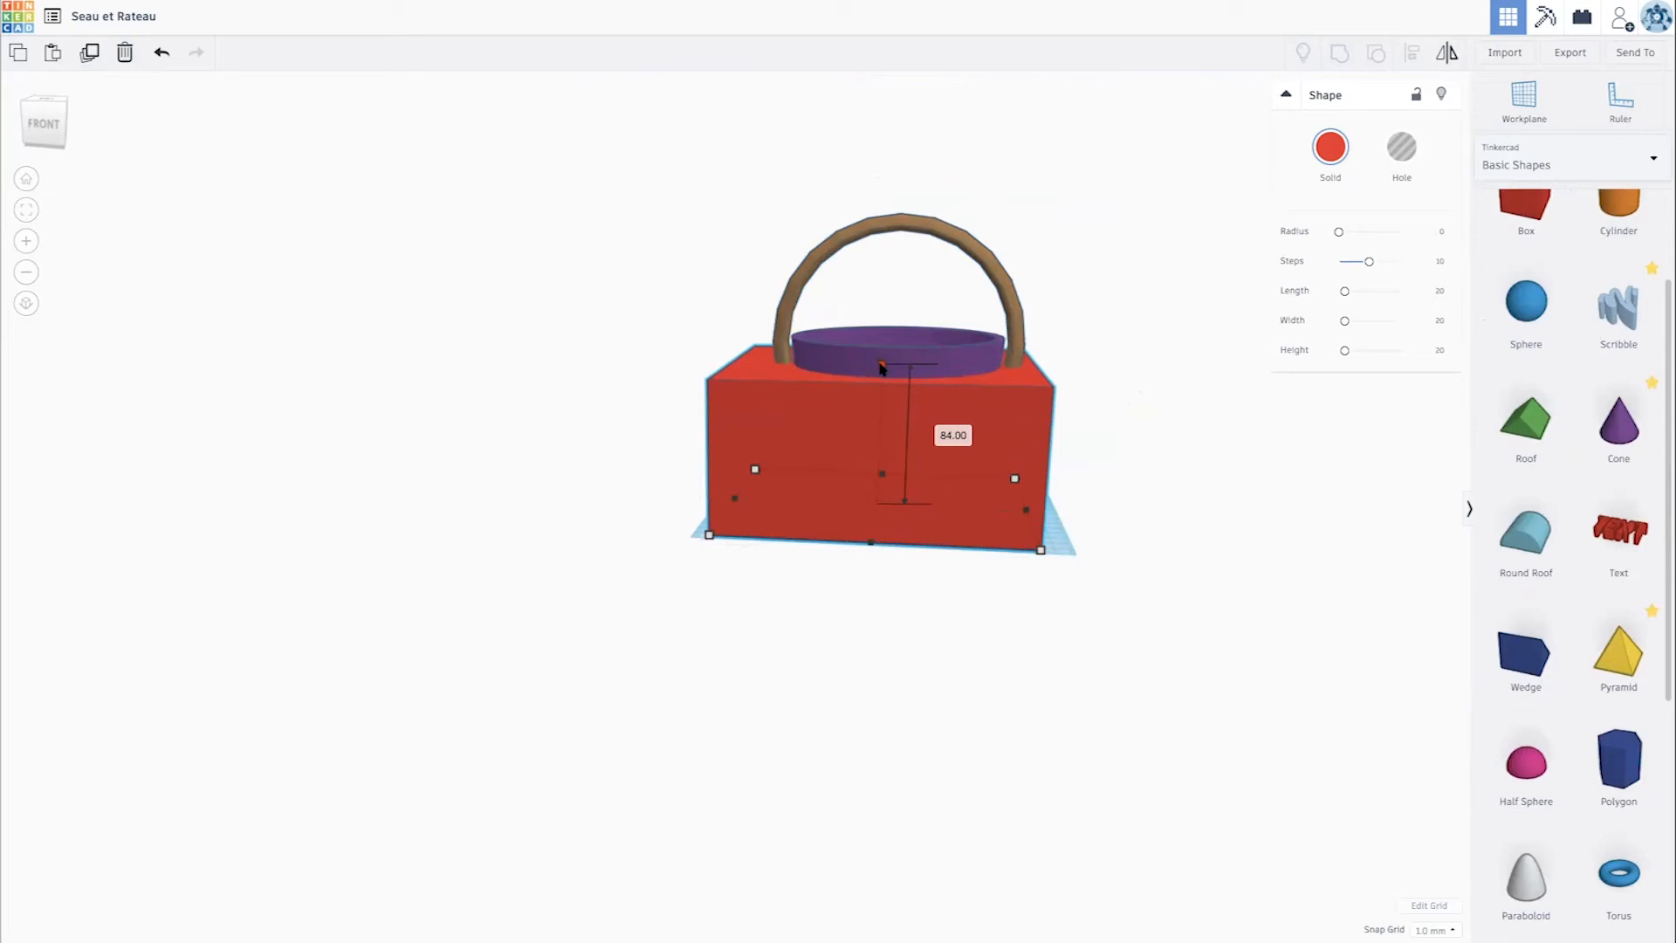
- Turn the box into a hole and group it with the ring to cut away the ring's lower part
{"action": "left_click", "coordinate": [1403, 154]}
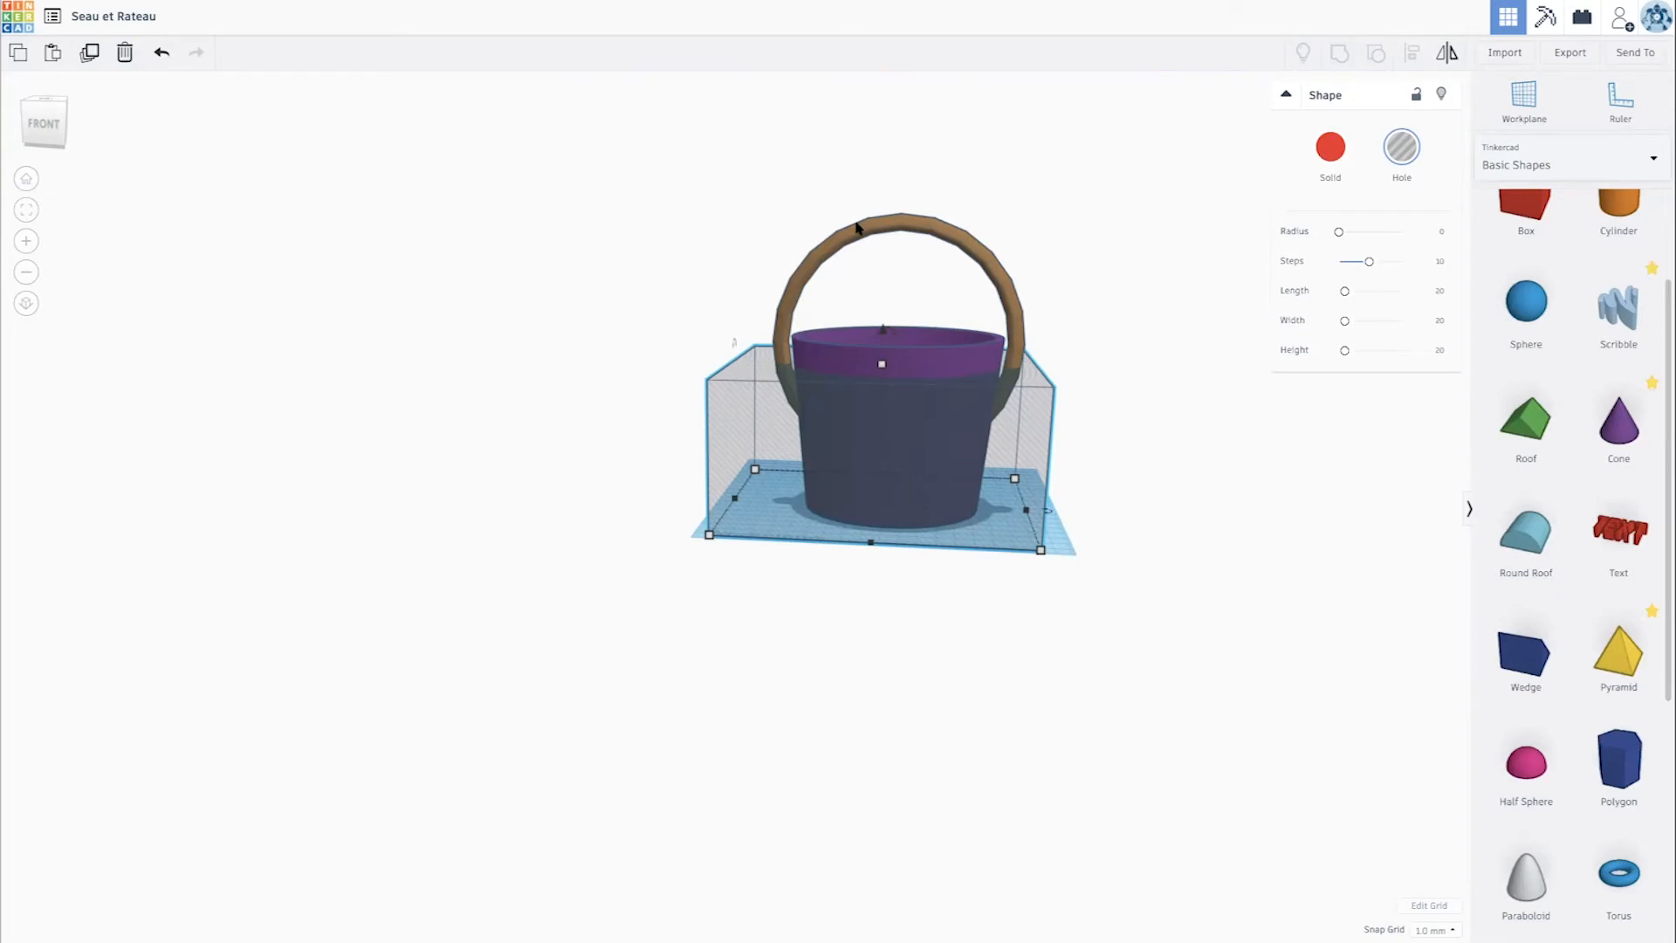
{"action": "left_click", "coordinate": [940, 229], "text": "shift"}
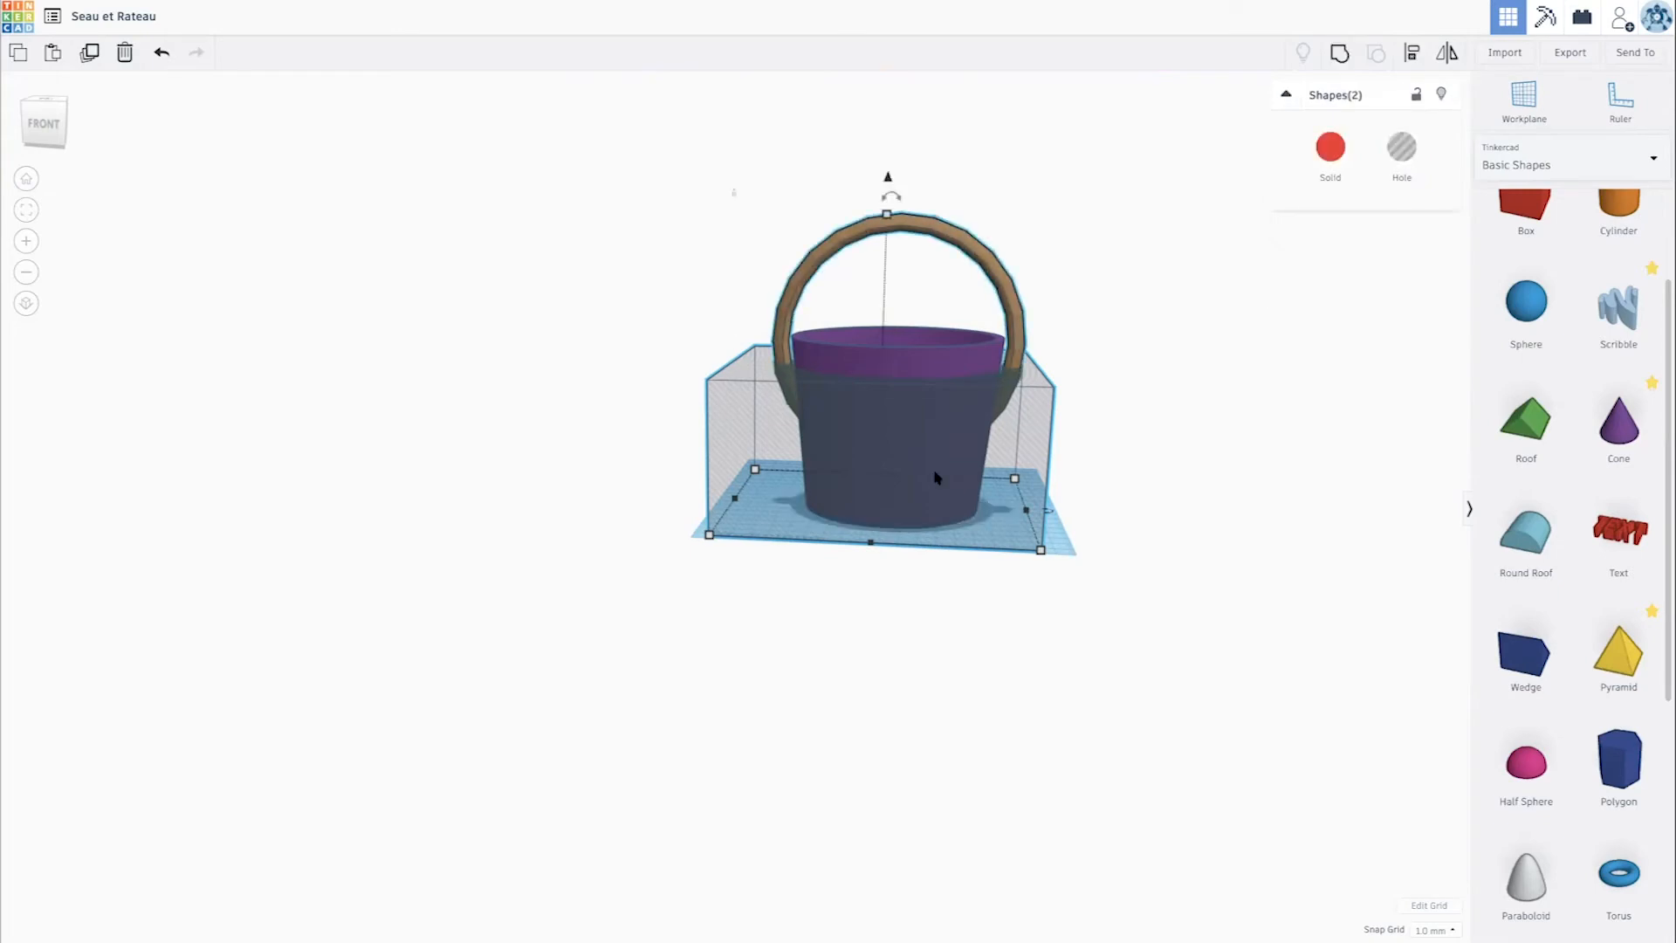
{"action": "left_click", "coordinate": [1338, 54]}
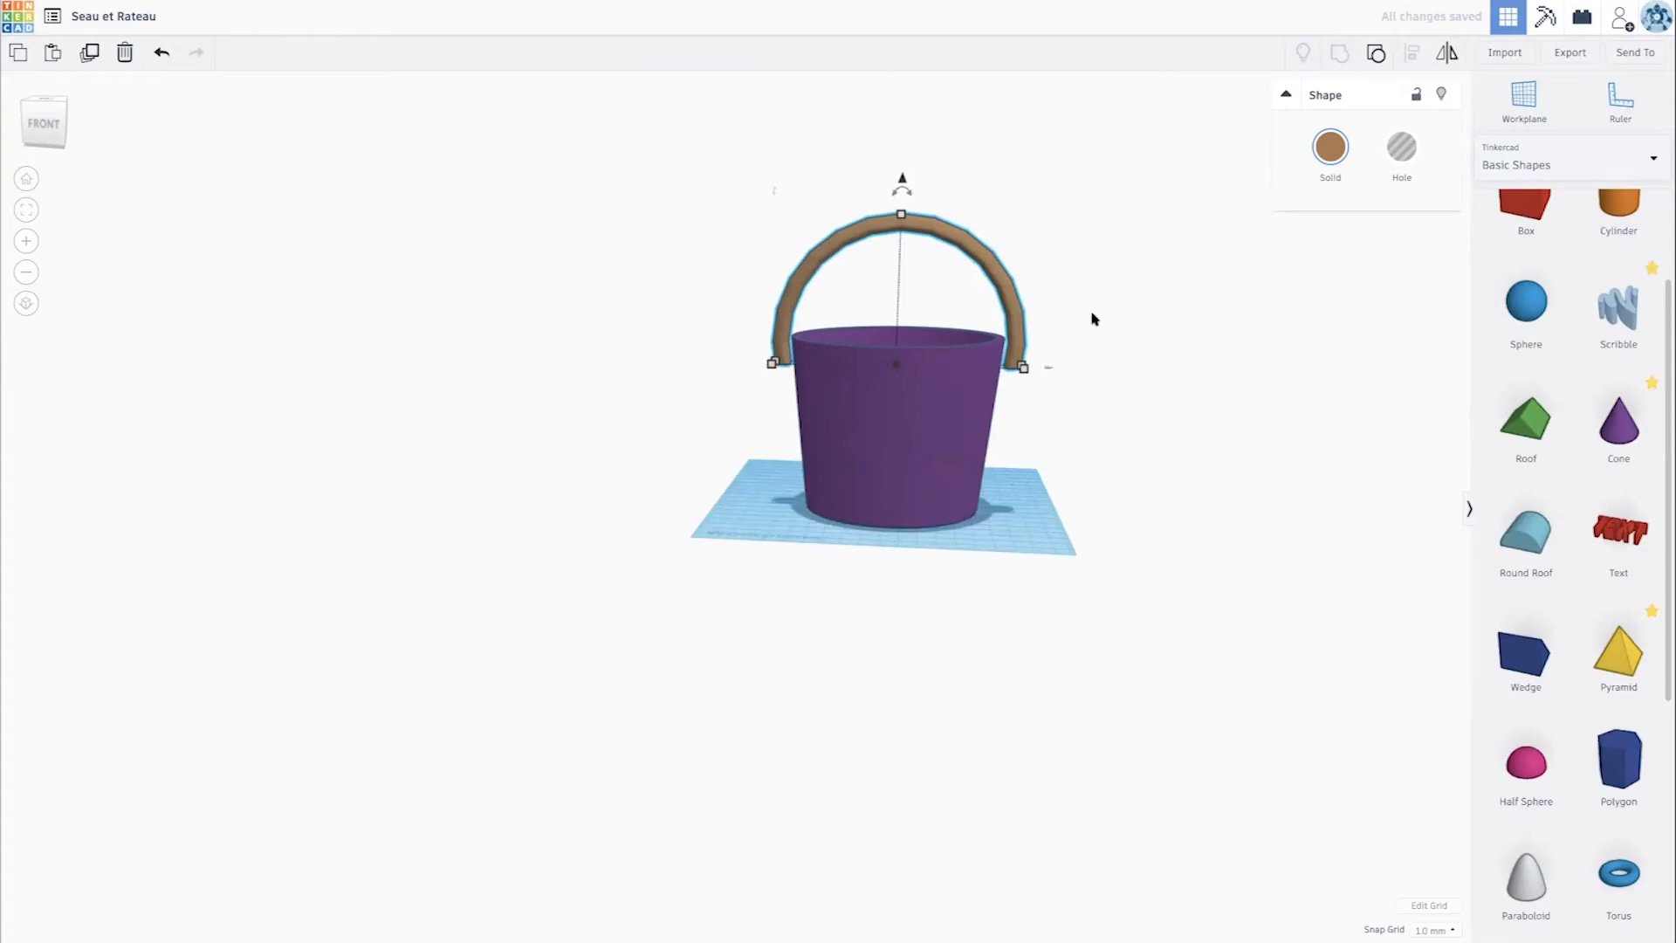
- Place a cylinder on the workplane beside the bucket
{"action": "scroll", "coordinate": [1341, 329], "scroll_direction": "down", "scroll_amount": 2}
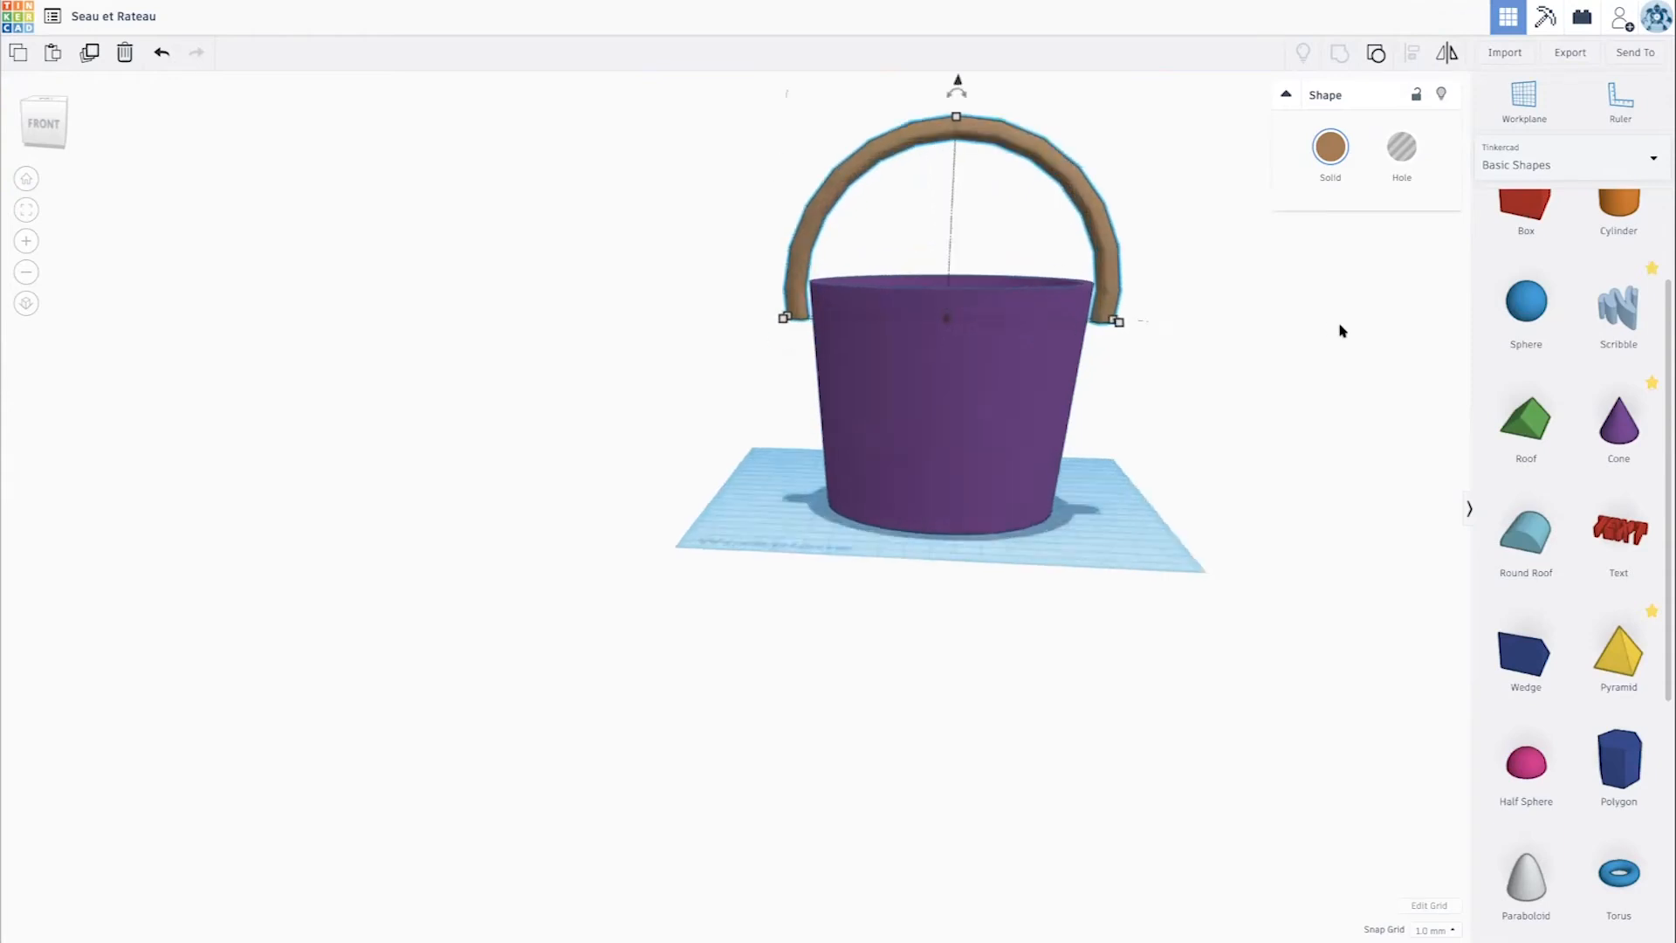
{"action": "left_click_drag", "start_coordinate": [825, 515], "coordinate": [757, 519]}
{"action": "scroll", "coordinate": [771, 436], "scroll_direction": "up", "scroll_amount": 5}
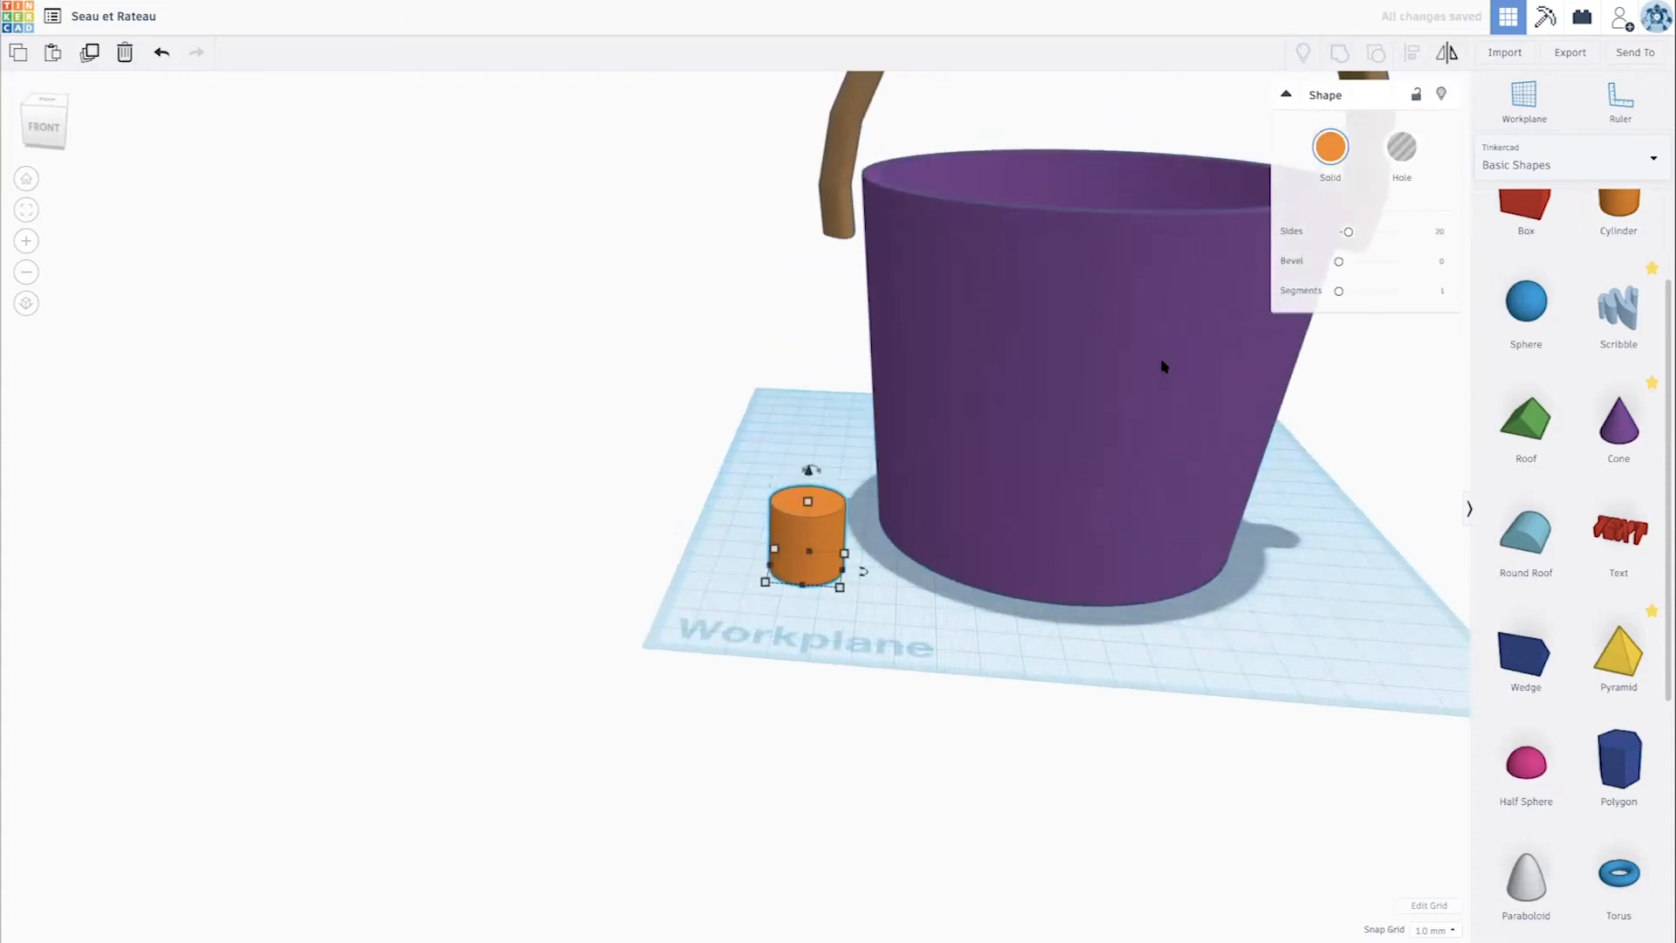
{"action": "scroll", "coordinate": [1163, 367], "scroll_direction": "down", "scroll_amount": 3}
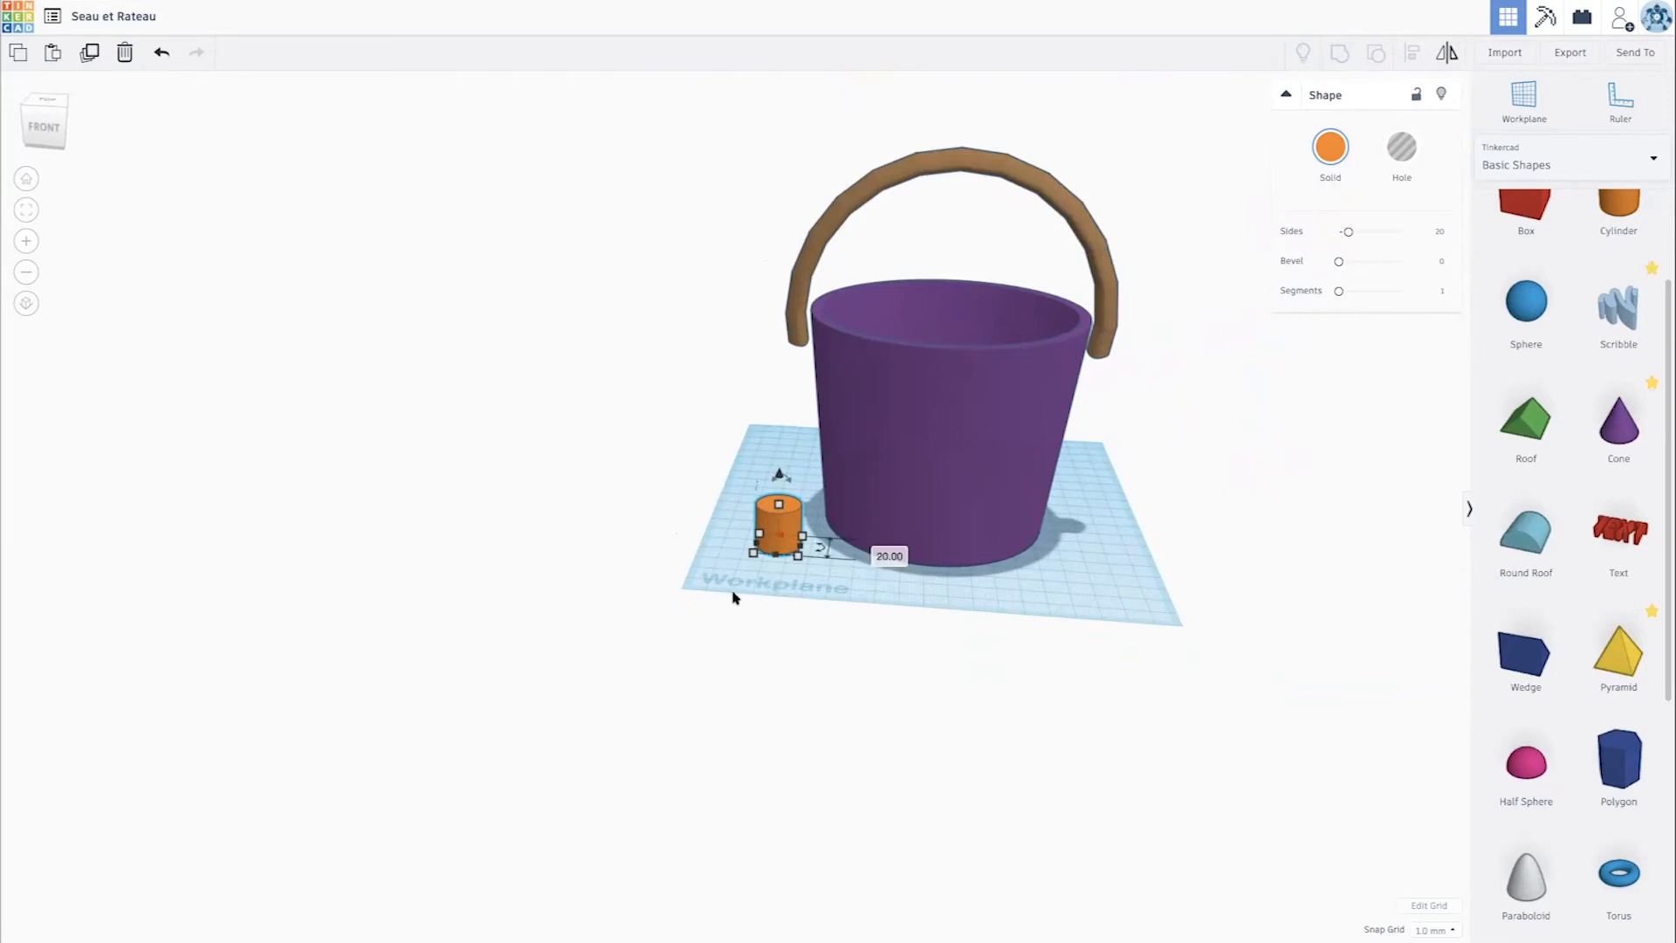
{"action": "scroll", "coordinate": [830, 649], "scroll_direction": "up", "scroll_amount": 2}
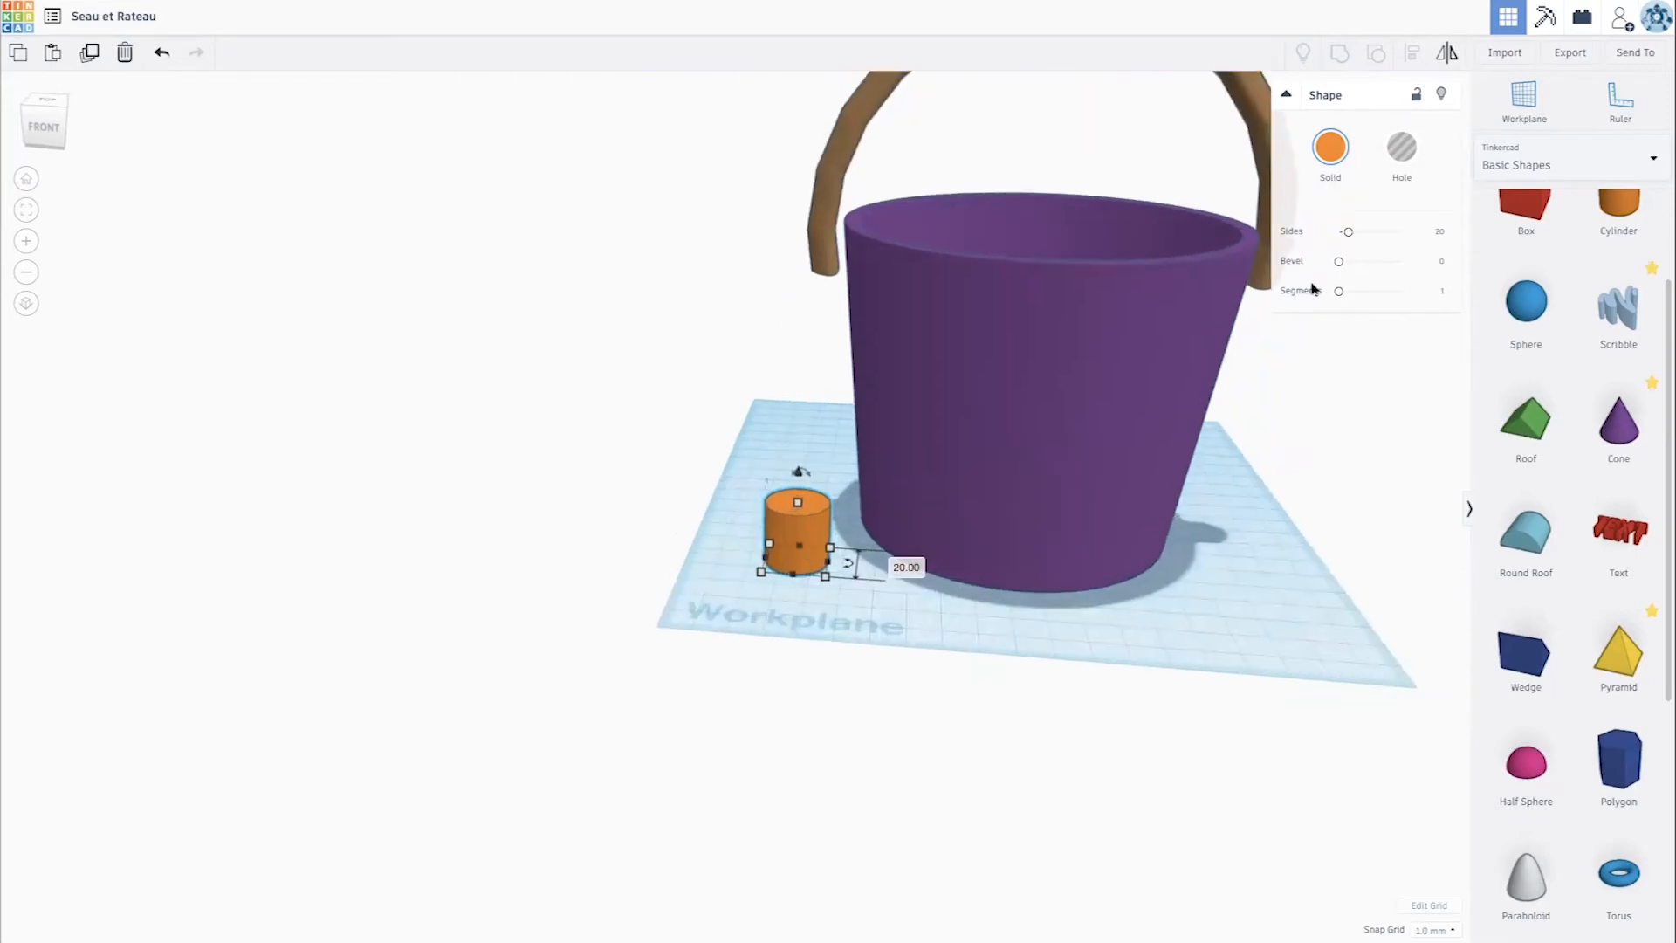
- Set the cylinder's sides to 64 and rotate it to lie on its side, pointing towards the bucket
{"action": "left_click_drag", "start_coordinate": [1370, 236], "coordinate": [1448, 238]}
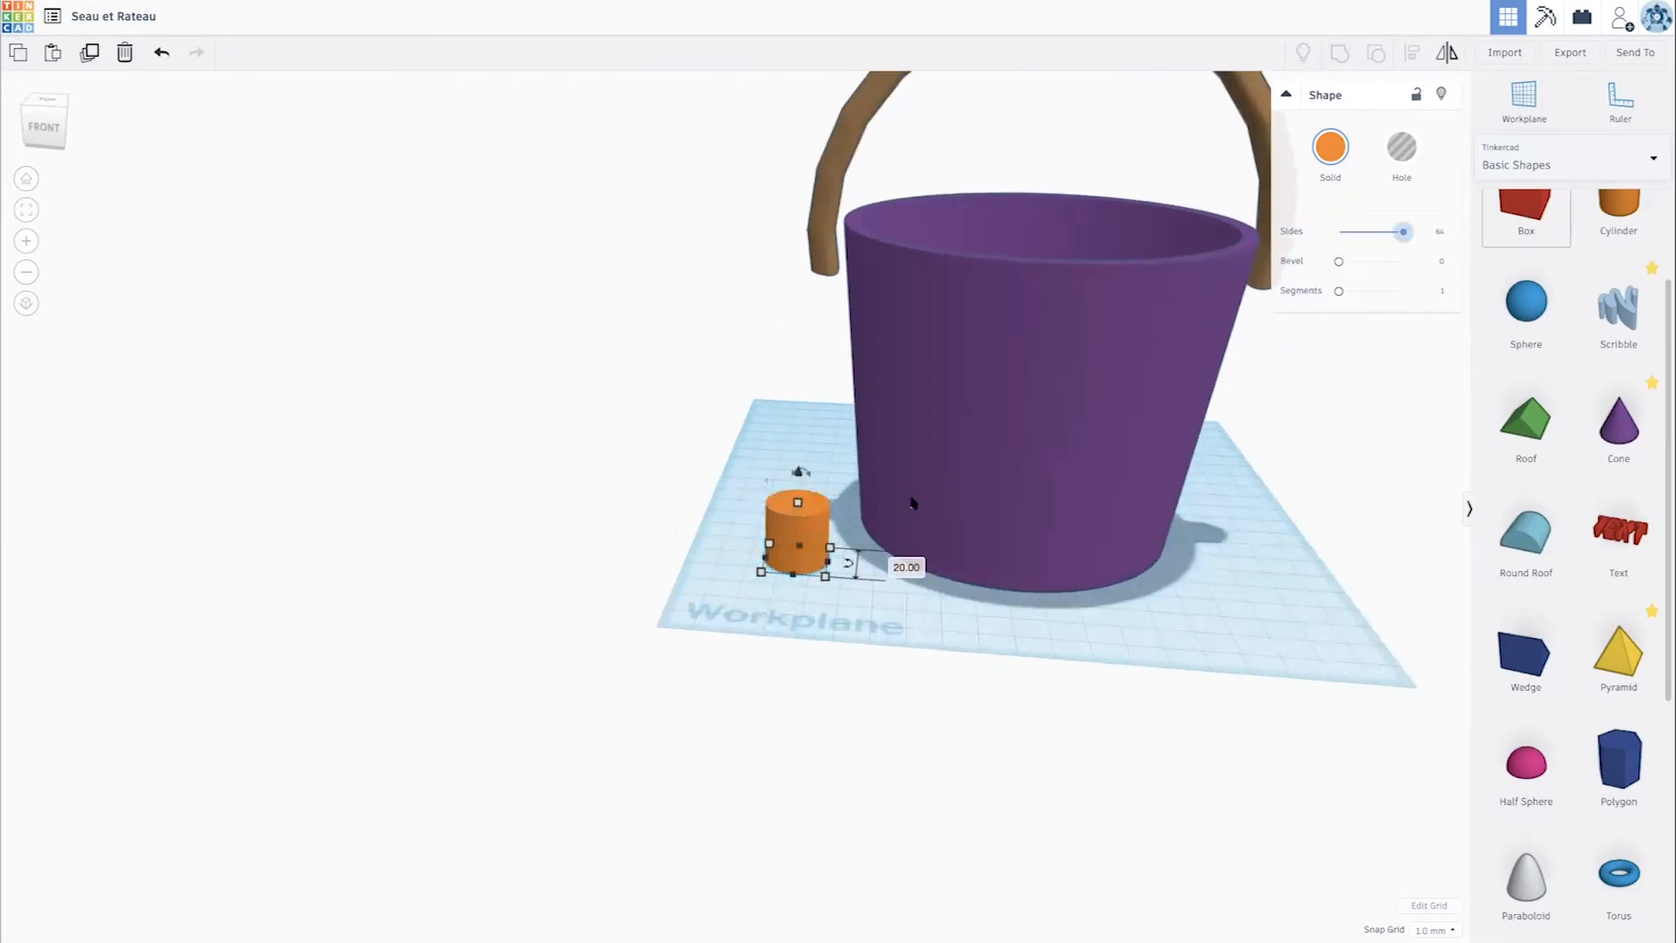
{"action": "scroll", "coordinate": [804, 476], "scroll_direction": "up", "scroll_amount": 4}
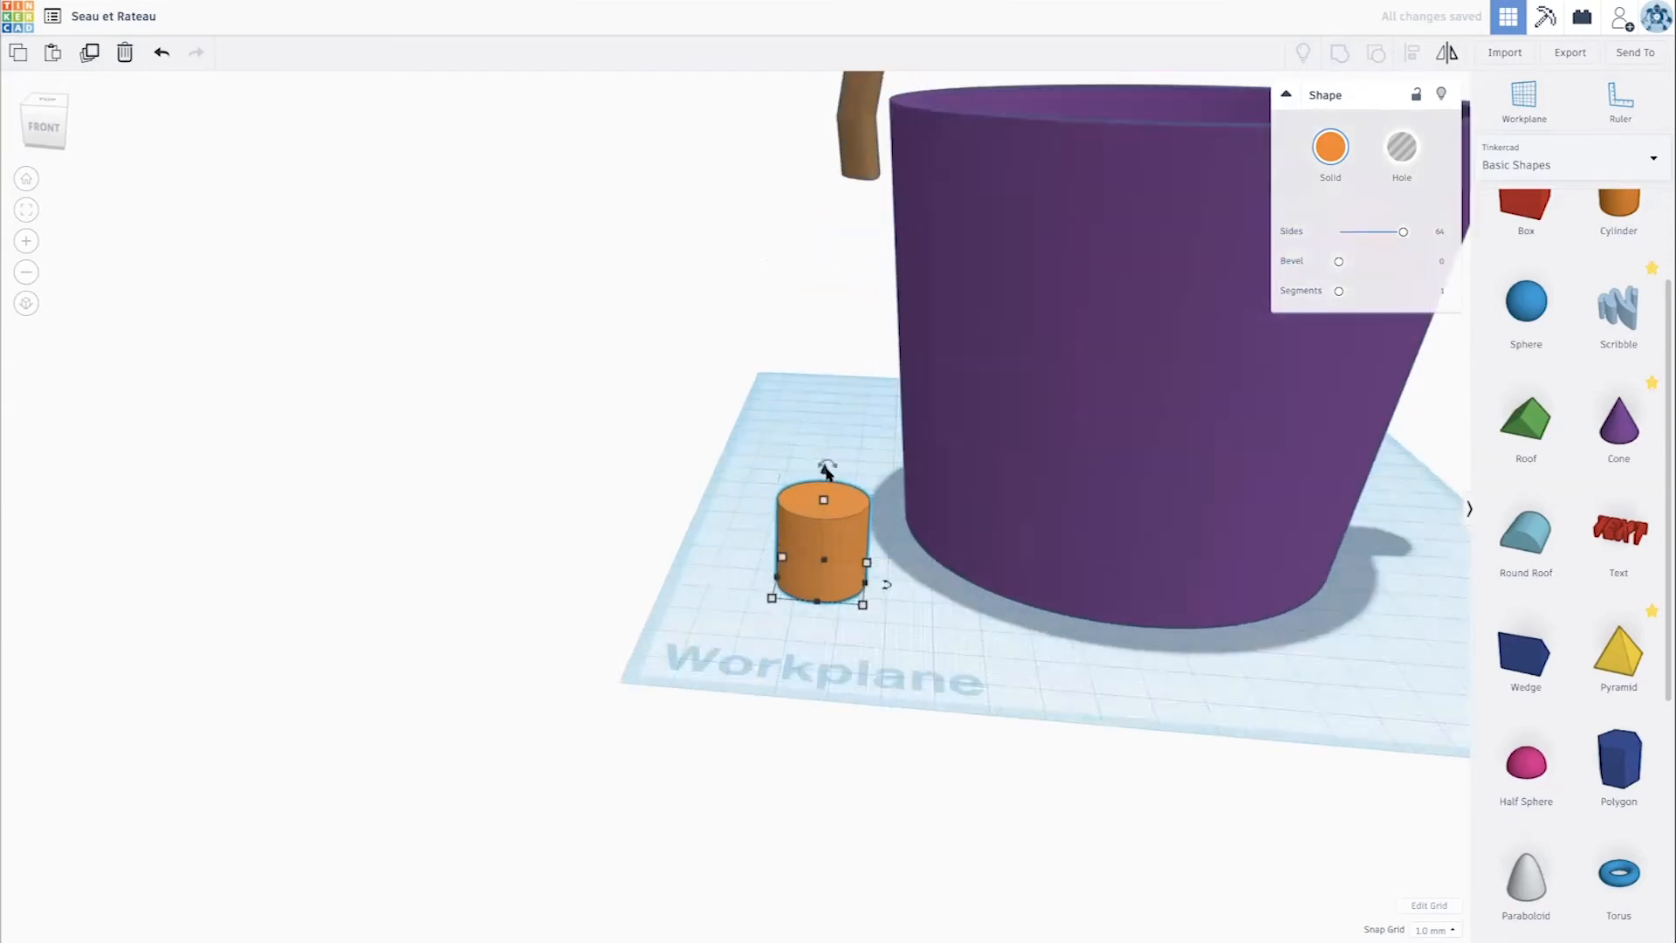
{"action": "left_click_drag", "start_coordinate": [860, 461], "coordinate": [920, 529]}
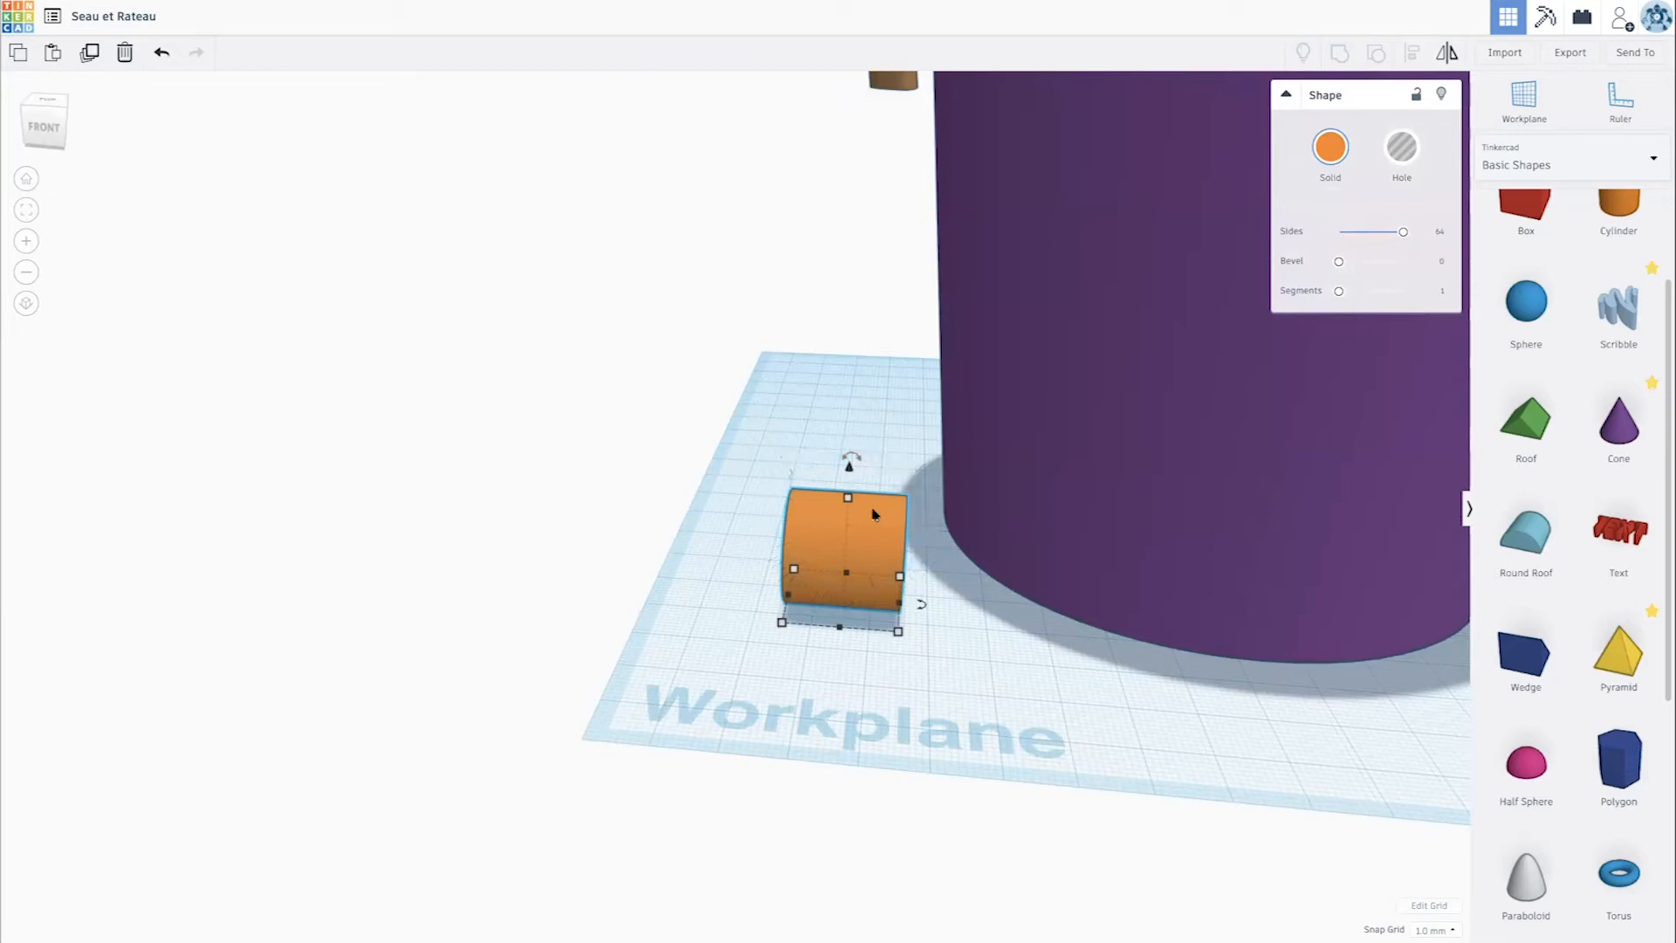
- Move the cylinder up to the bucket's rim, in line with one lower end of the handle
{"action": "scroll", "coordinate": [872, 513], "scroll_direction": "down", "scroll_amount": 5}
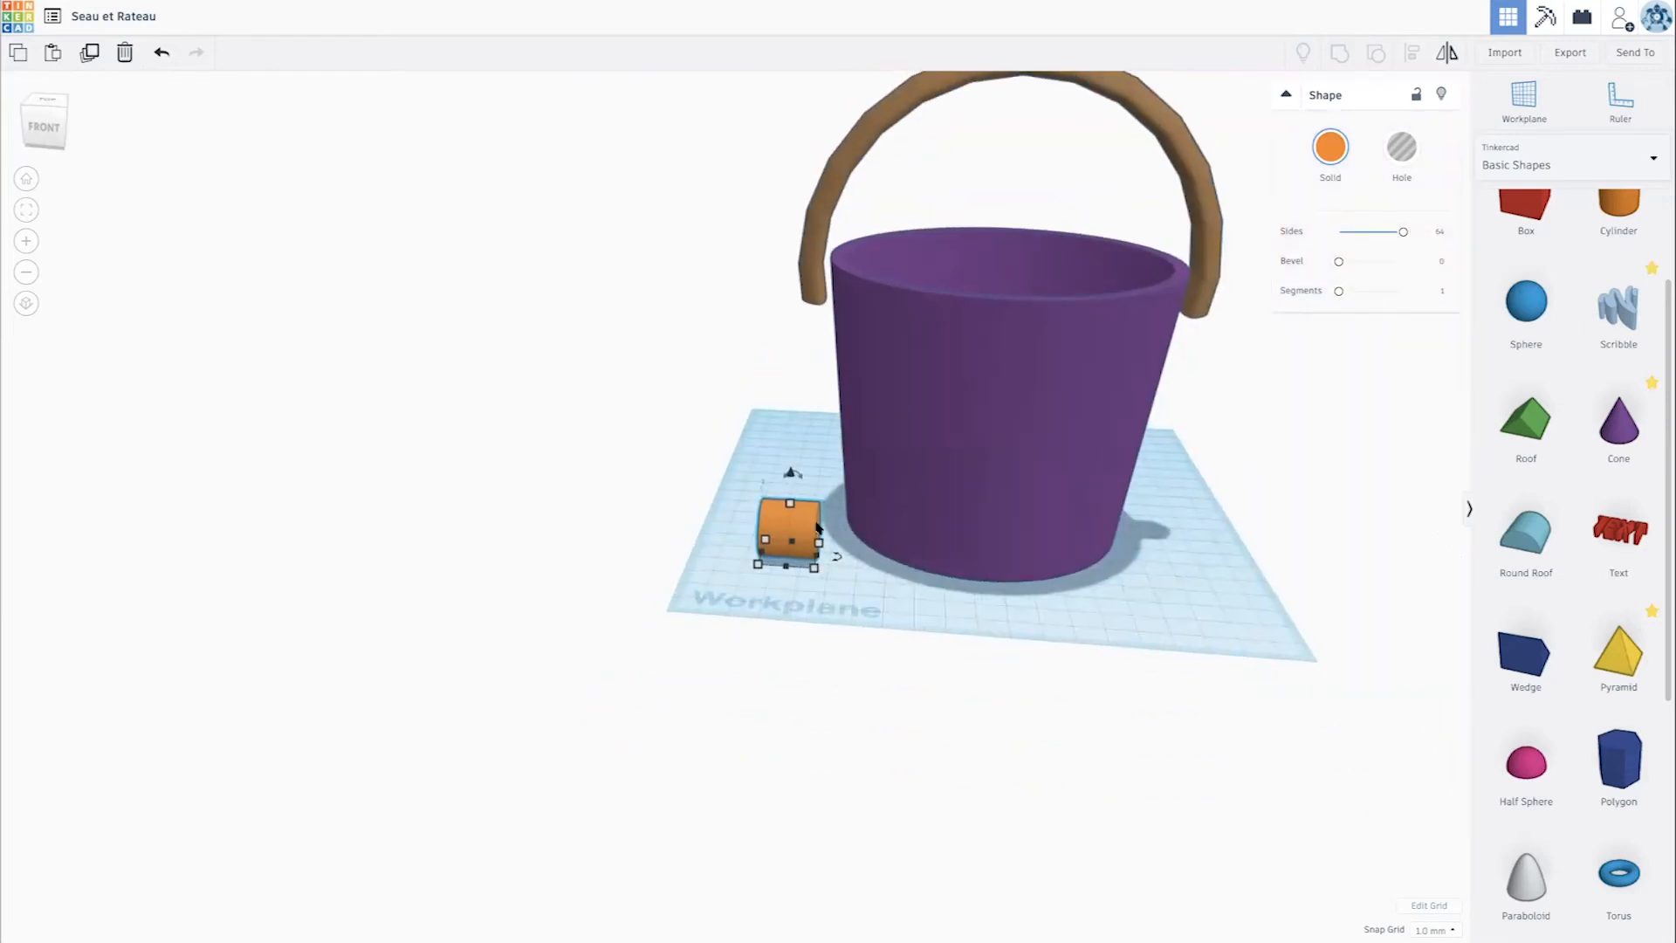
{"action": "left_click_drag", "start_coordinate": [790, 448], "coordinate": [840, 243]}
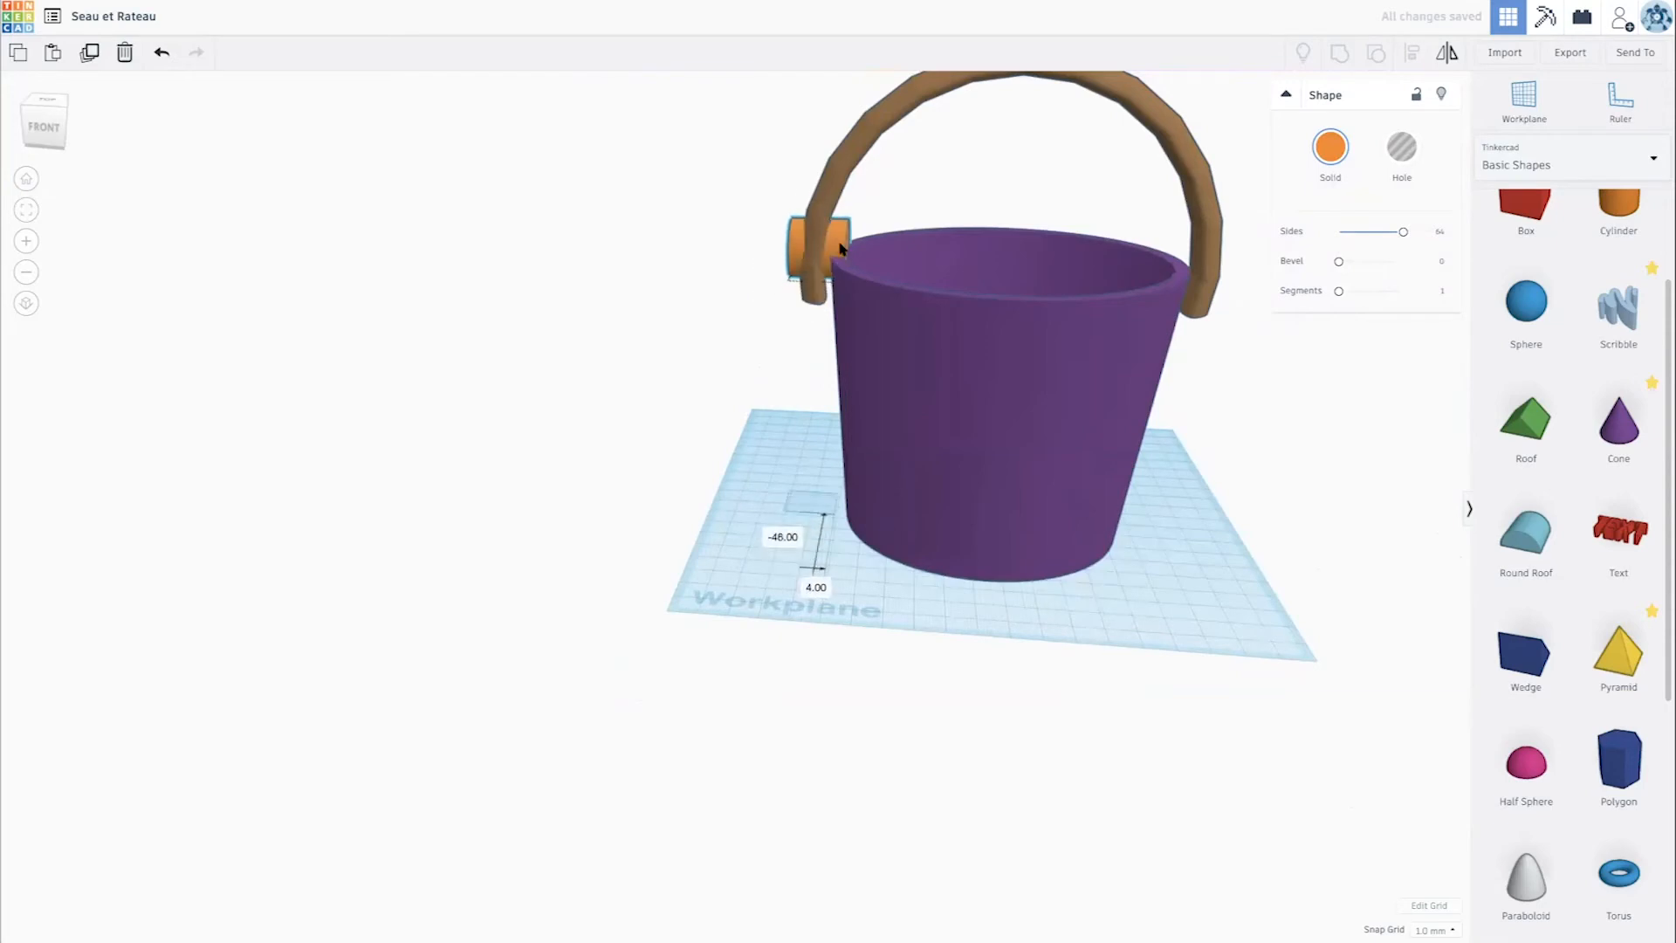
{"action": "scroll", "coordinate": [836, 248], "scroll_direction": "down", "scroll_amount": 5}
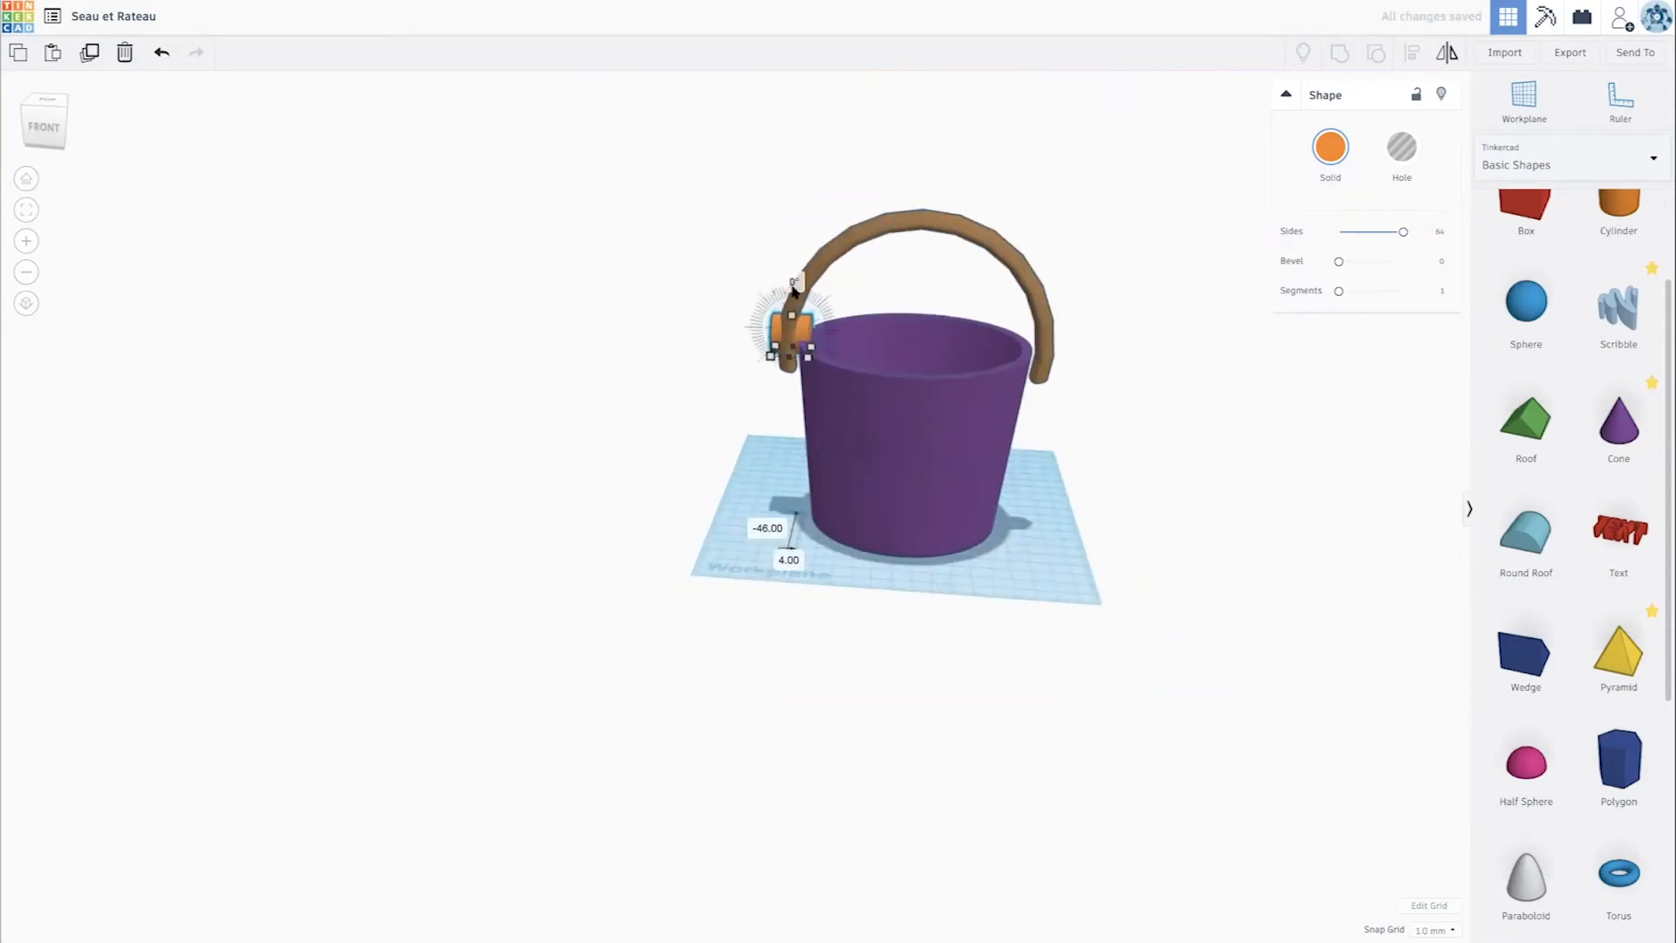
{"action": "scroll", "coordinate": [803, 232], "scroll_direction": "up", "scroll_amount": 5}
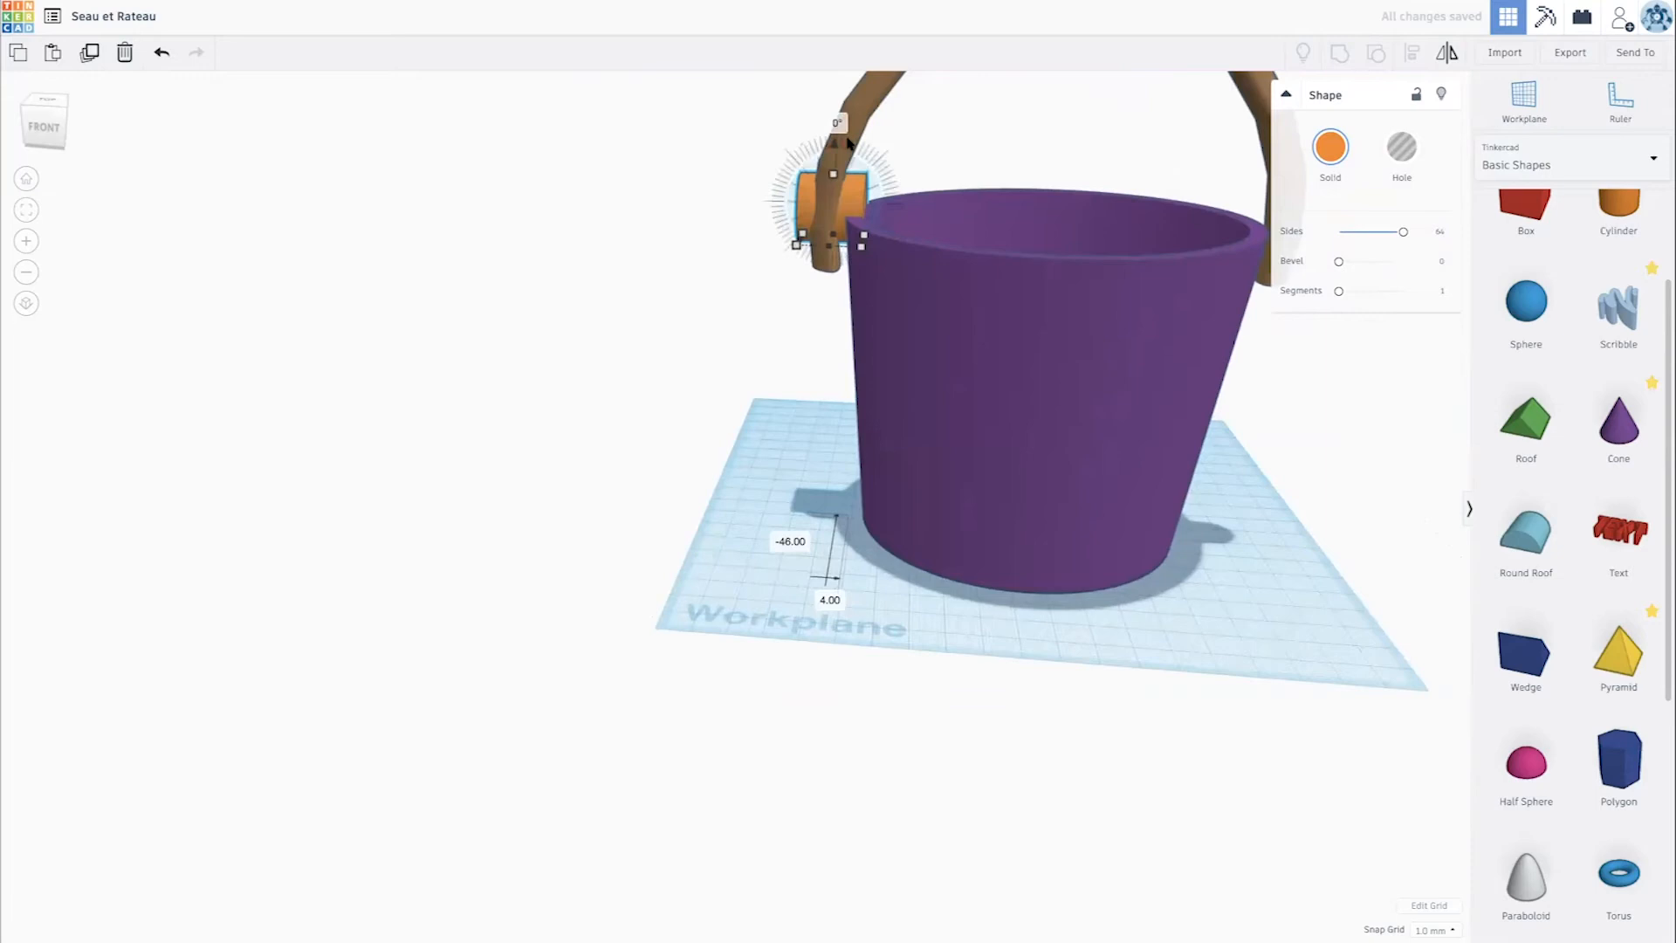
{"action": "left_click_drag", "start_coordinate": [834, 156], "coordinate": [824, 210]}
{"action": "left_click_drag", "start_coordinate": [858, 299], "coordinate": [832, 288]}
- Stretch the cylinder into a rod about 197 mm long and 12 mm wide across the bucket, level with the handle's lower ends
{"action": "right_click_drag", "start_coordinate": [1022, 352], "coordinate": [798, 267]}
{"action": "left_click_drag", "start_coordinate": [788, 244], "coordinate": [845, 257]}
{"action": "right_click_drag", "start_coordinate": [845, 257], "coordinate": [406, 250]}
{"action": "left_click_drag", "start_coordinate": [838, 339], "coordinate": [1116, 435]}
{"action": "left_click", "coordinate": [1142, 435]}
{"action": "right_click_drag", "start_coordinate": [1126, 426], "coordinate": [873, 371]}
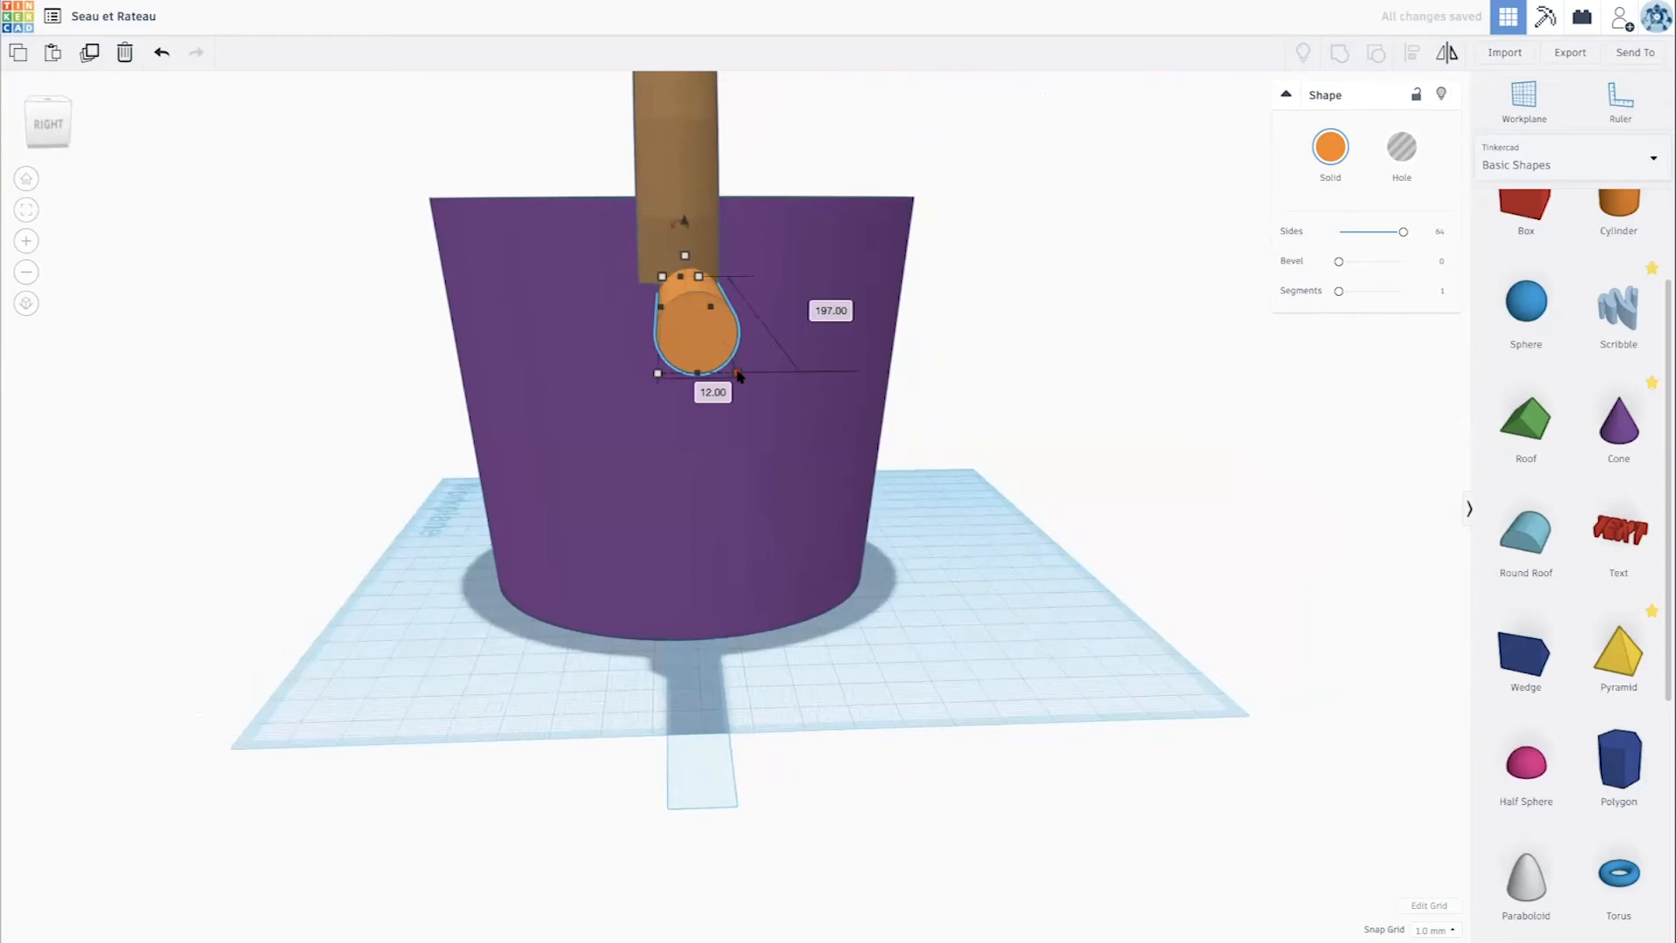
{"action": "left_click_drag", "start_coordinate": [732, 374], "coordinate": [719, 360]}
{"action": "left_click_drag", "start_coordinate": [680, 229], "coordinate": [672, 178]}
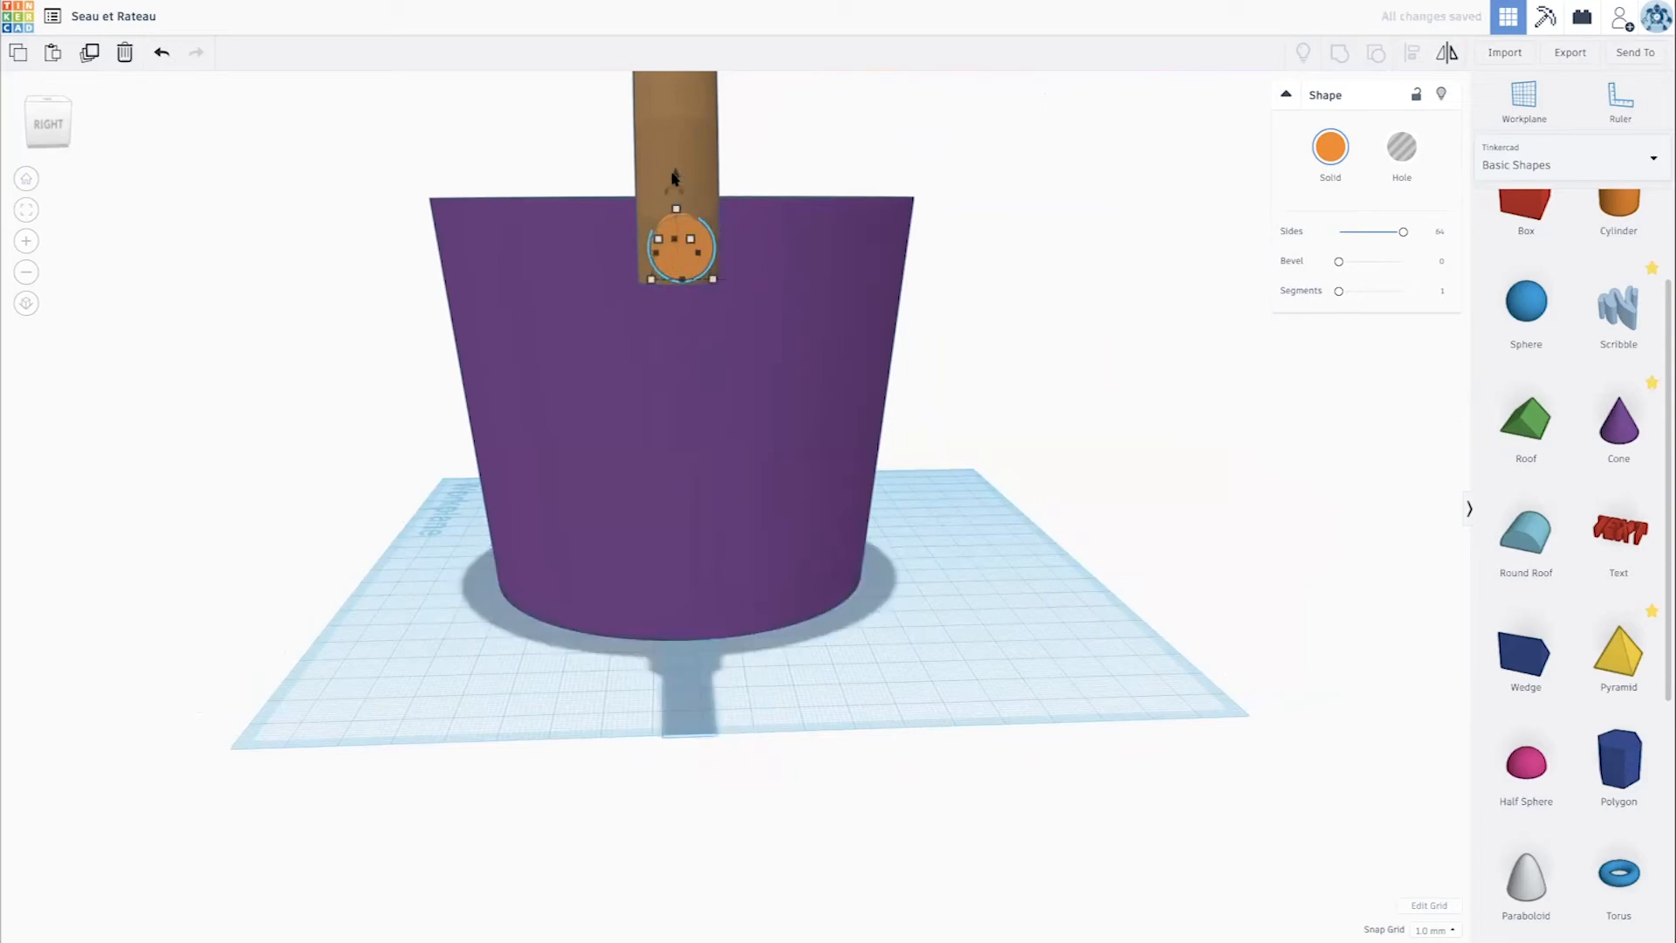
- Nudge the rod sideways along its length until it sticks out past both ends of the handle
{"action": "right_click_drag", "start_coordinate": [580, 220], "coordinate": [952, 300]}
{"action": "key", "text": "Left"}
{"action": "key", "text": "Left"}
{"action": "key", "text": "Left"}
{"action": "key", "text": "Left"}
{"action": "key", "text": "Left"}
{"action": "key", "text": "Left"}
{"action": "key", "text": "Left"}
{"action": "key", "text": "Left"}
{"action": "key", "text": "Left"}
{"action": "key", "text": "Left"}
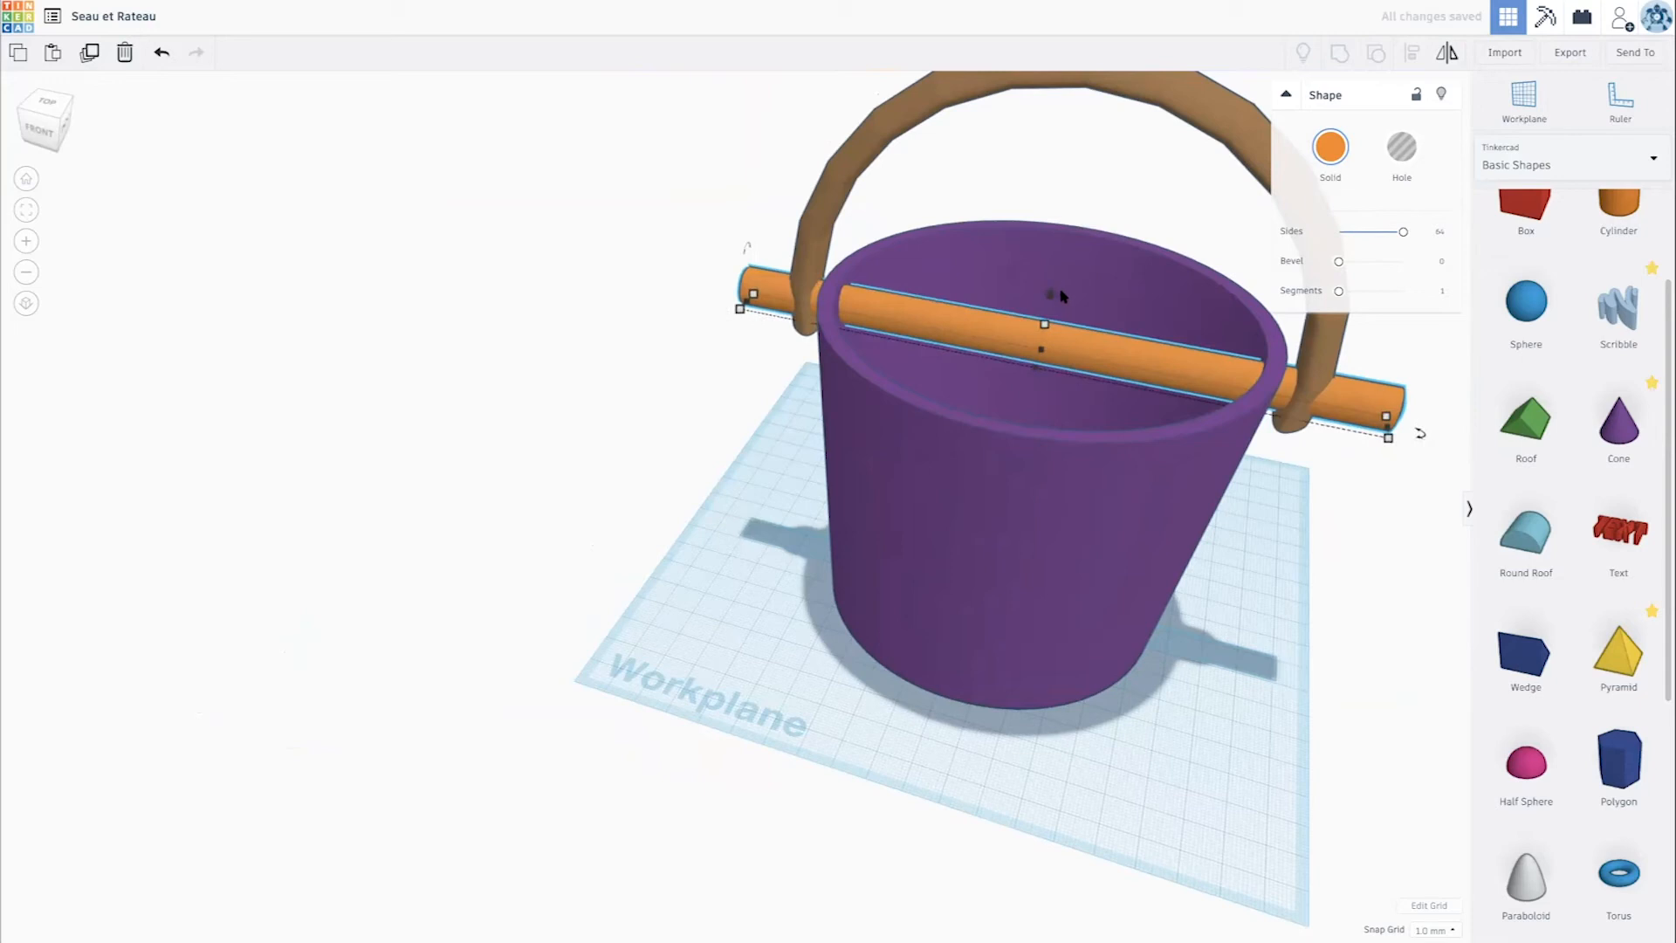
{"action": "key", "text": "Right"}
{"action": "key", "text": "Right"}
{"action": "key", "text": "Right"}
{"action": "key", "text": "Right"}
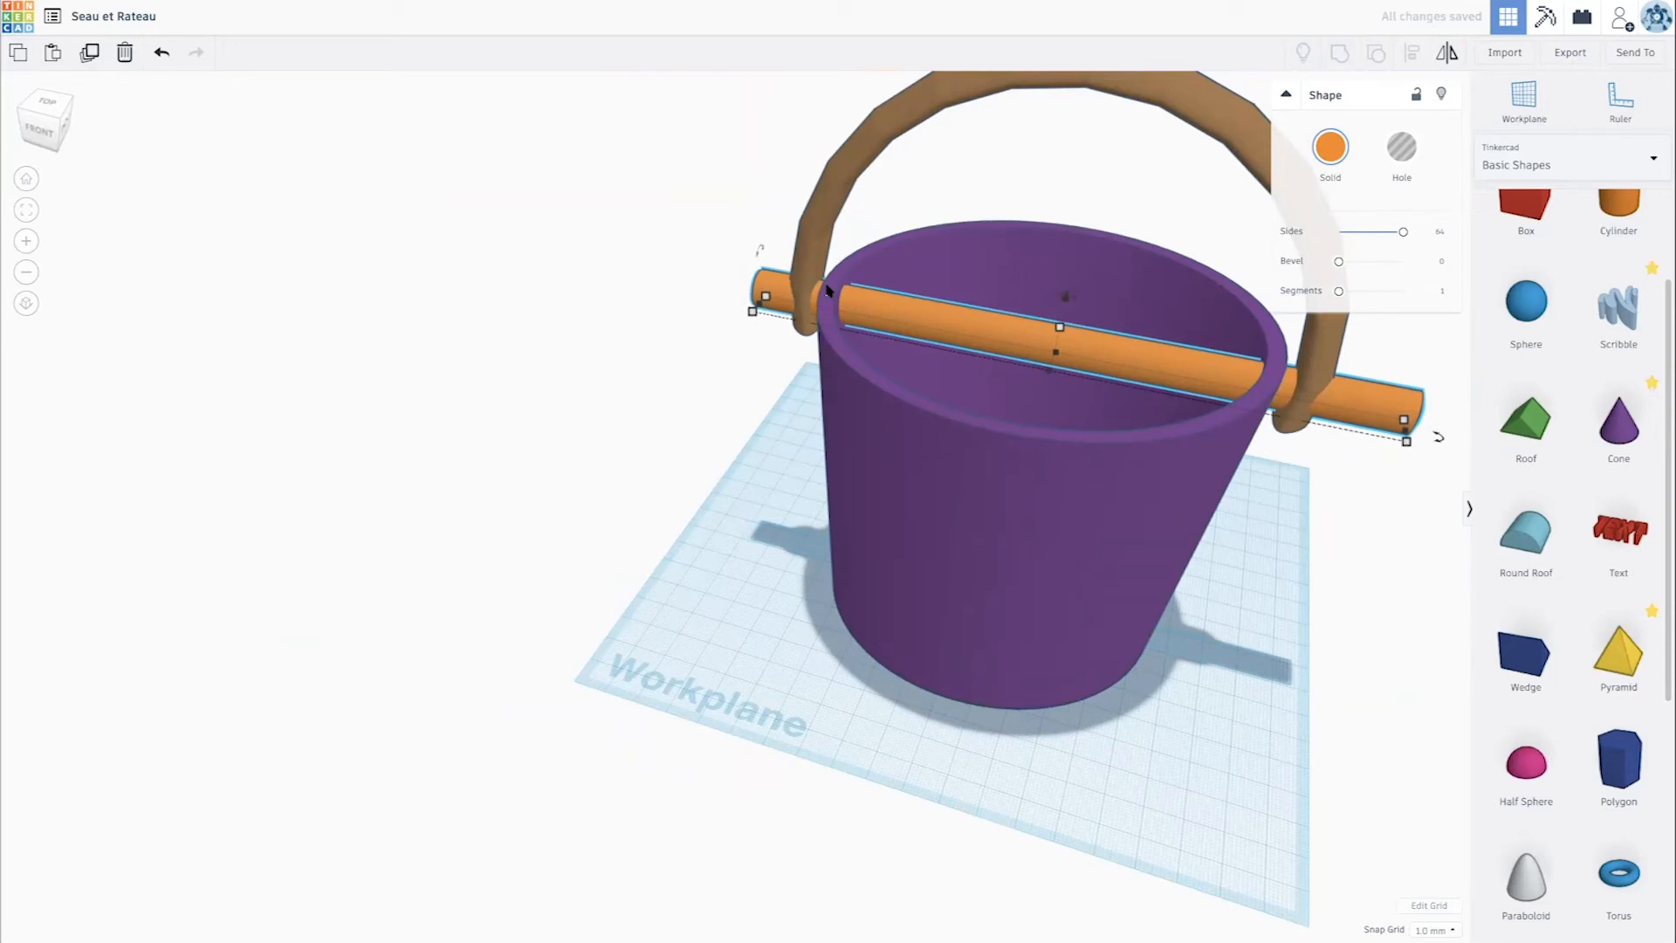
{"action": "key", "text": "Right"}
{"action": "key", "text": "Right"}
{"action": "key", "text": "Right"}
{"action": "key", "text": "Left"}
{"action": "key", "text": "Left"}
{"action": "key", "text": "Left"}
{"action": "key", "text": "Left"}
{"action": "key", "text": "Left"}
{"action": "key", "text": "Left"}
{"action": "key", "text": "Left"}
{"action": "key", "text": "Left"}
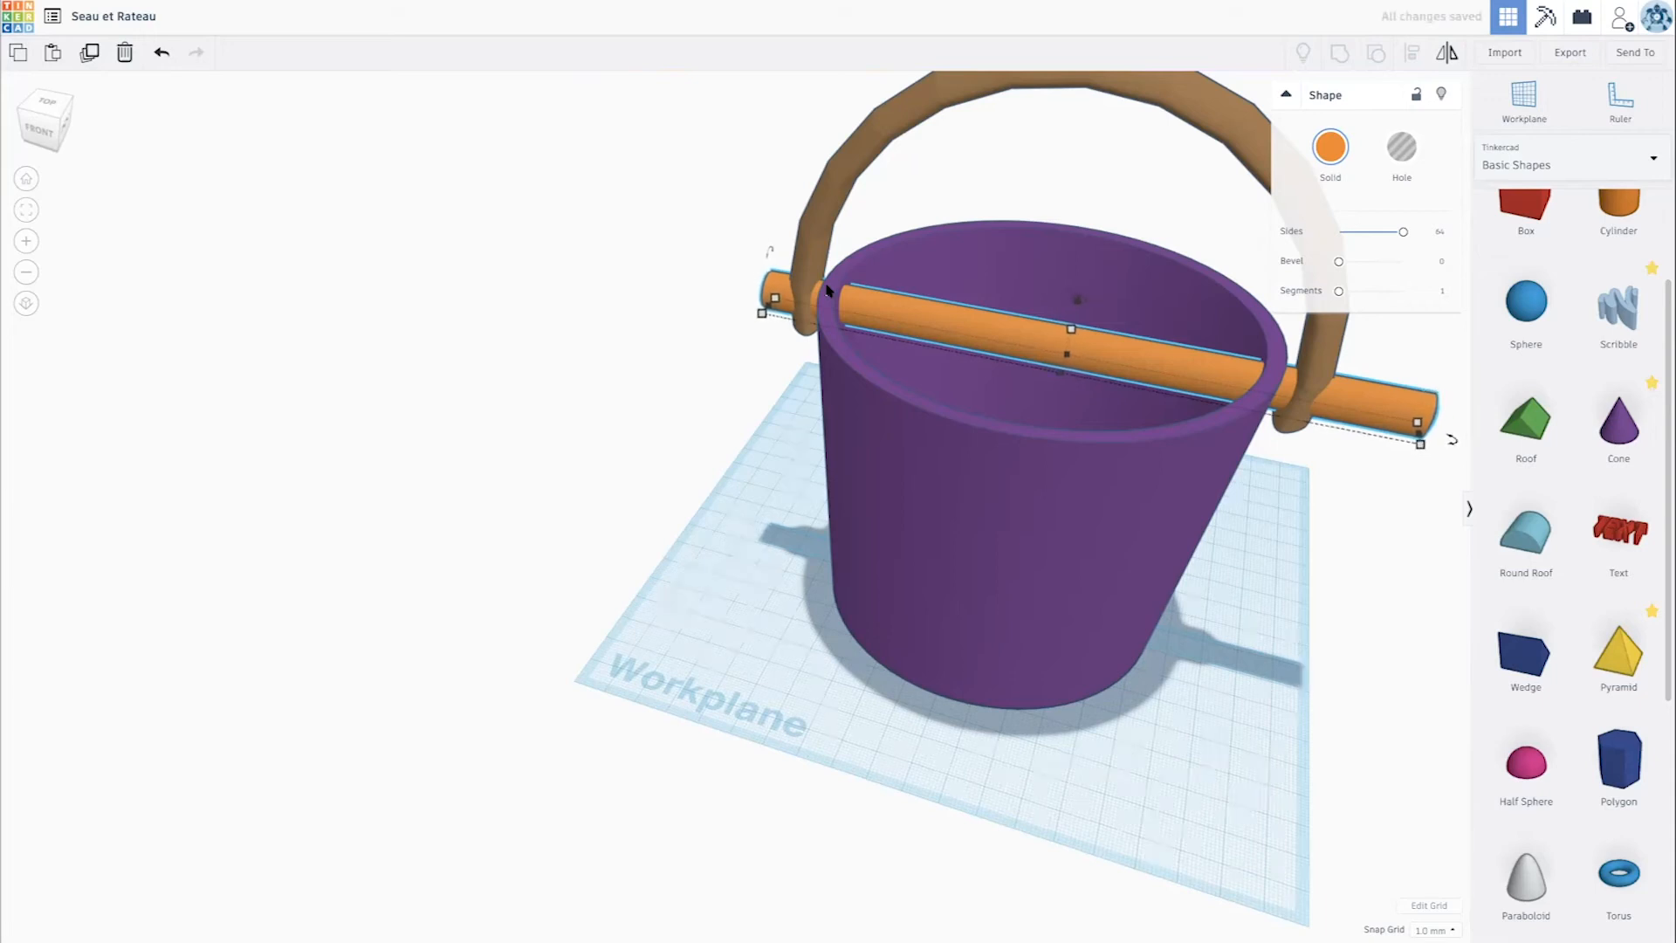
{"action": "key", "text": "Left"}
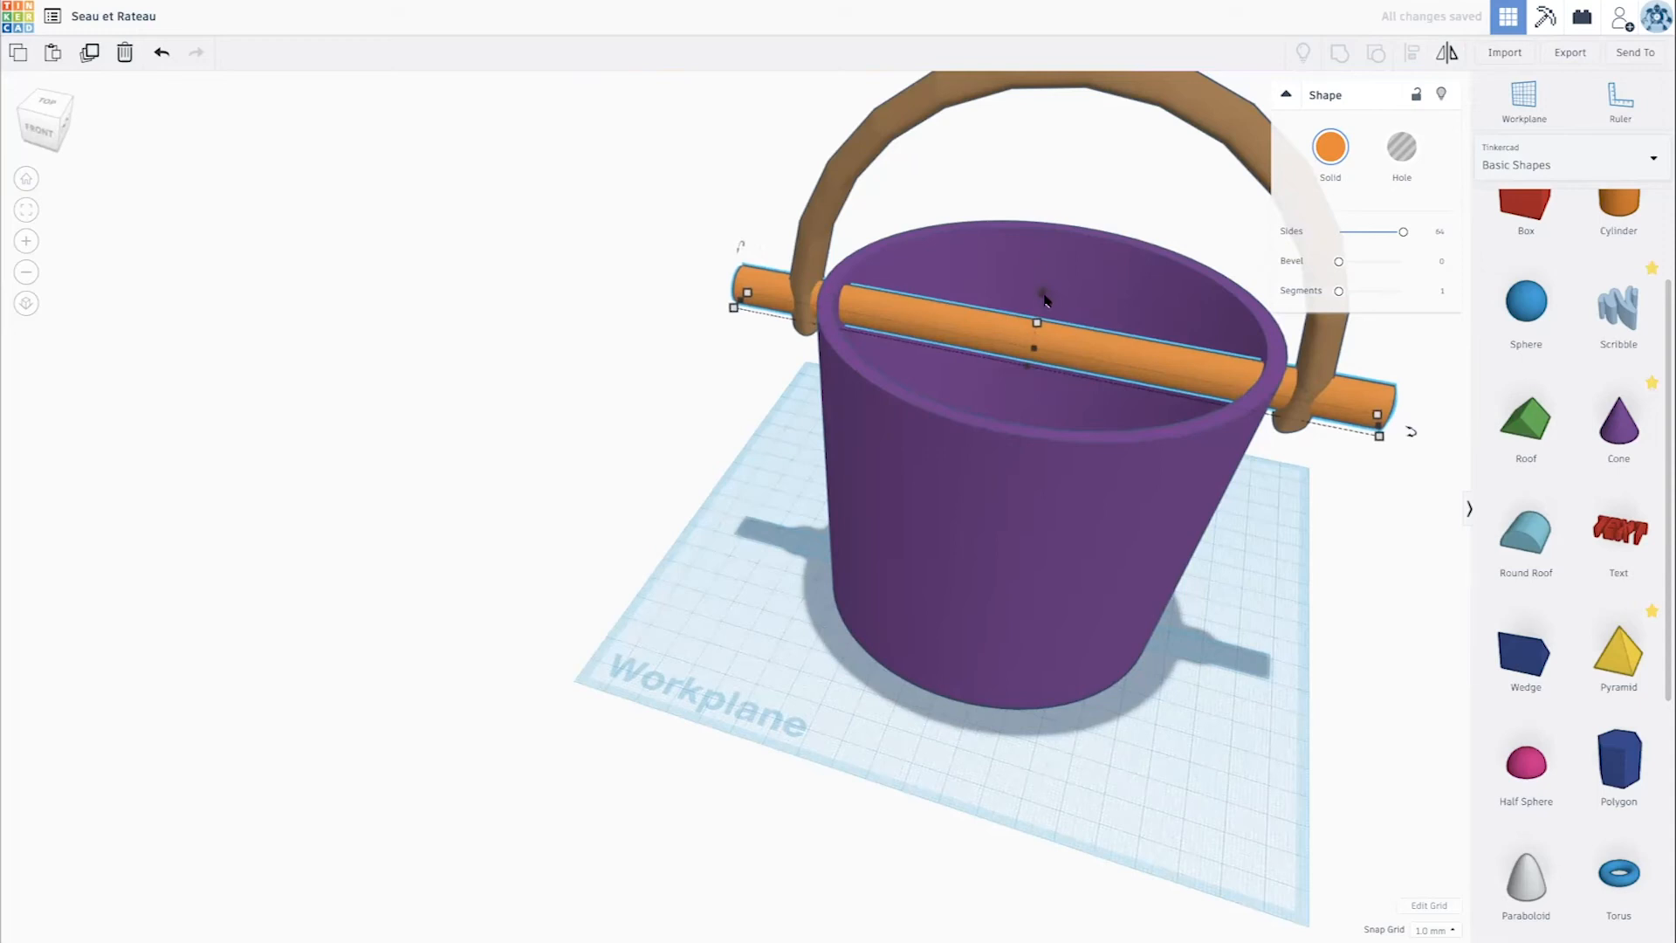
- Duplicate the rod 18 mm higher and repeat the duplication to add a third rod above it
{"action": "key", "text": "ctrl+d"}
{"action": "left_click_drag", "start_coordinate": [1043, 293], "coordinate": [1058, 234]}
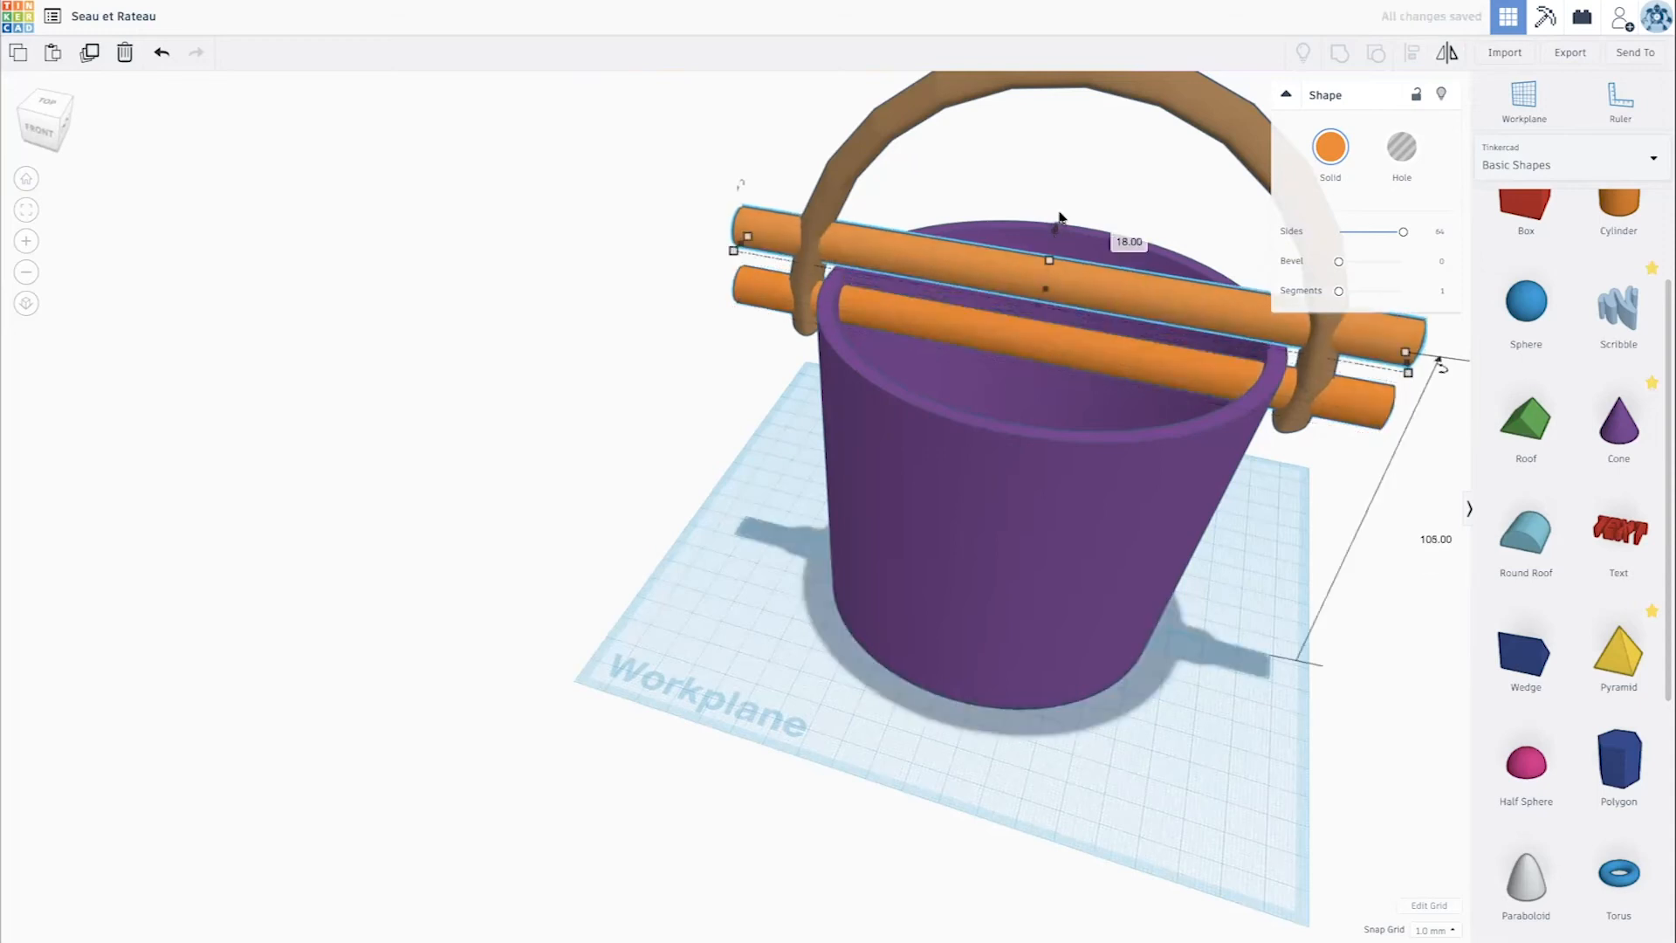
{"action": "key", "text": "ctrl+d"}
{"action": "scroll", "coordinate": [1073, 401], "scroll_direction": "up", "scroll_amount": 5}
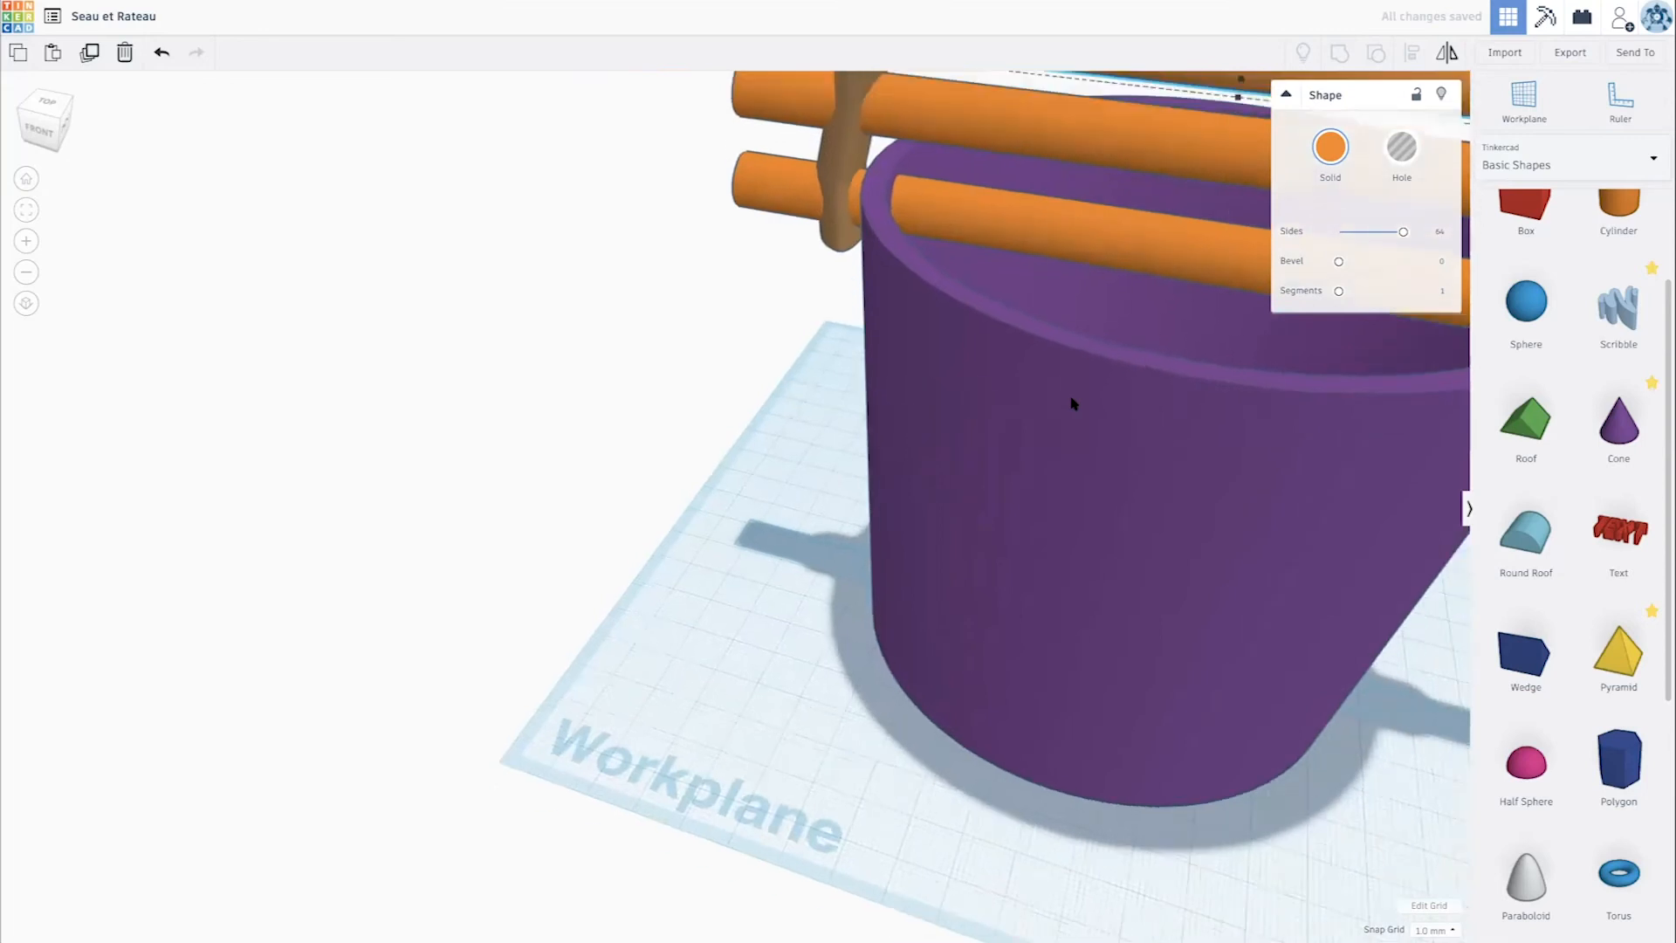
{"action": "scroll", "coordinate": [1039, 412], "scroll_direction": "down", "scroll_amount": 7}
- Align the bucket, the handle and the three rods on their common front-to-back centre
{"action": "left_click", "coordinate": [1034, 412]}
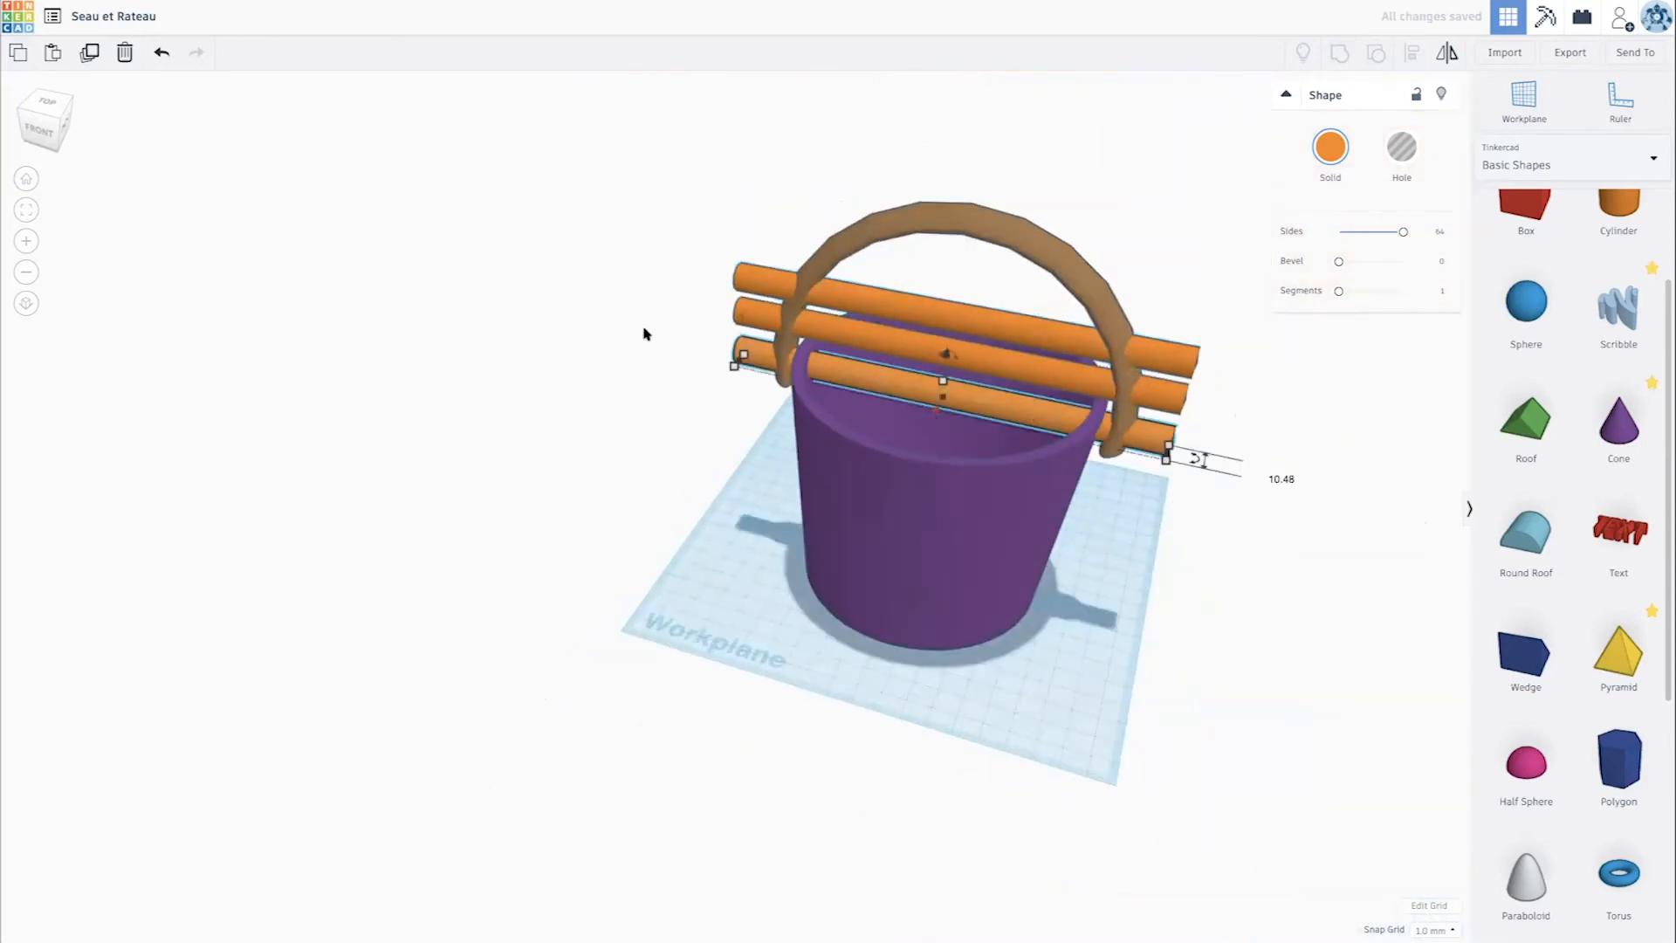
{"action": "left_click_drag", "start_coordinate": [1174, 583], "coordinate": [1309, 602]}
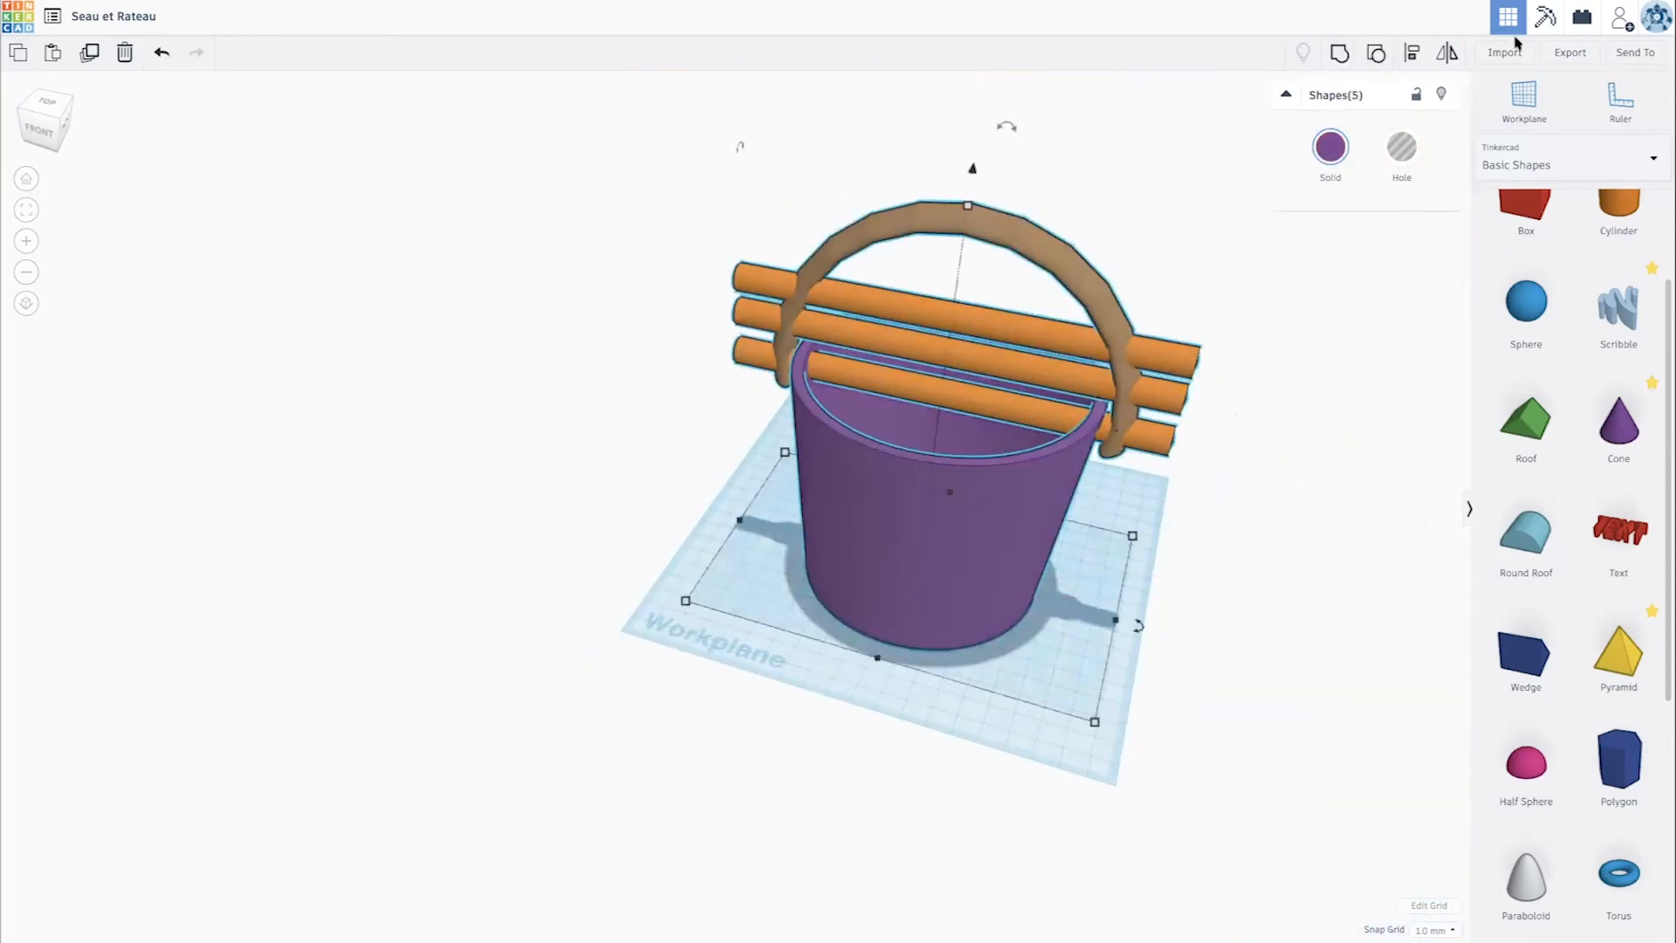
{"action": "key", "text": "l"}
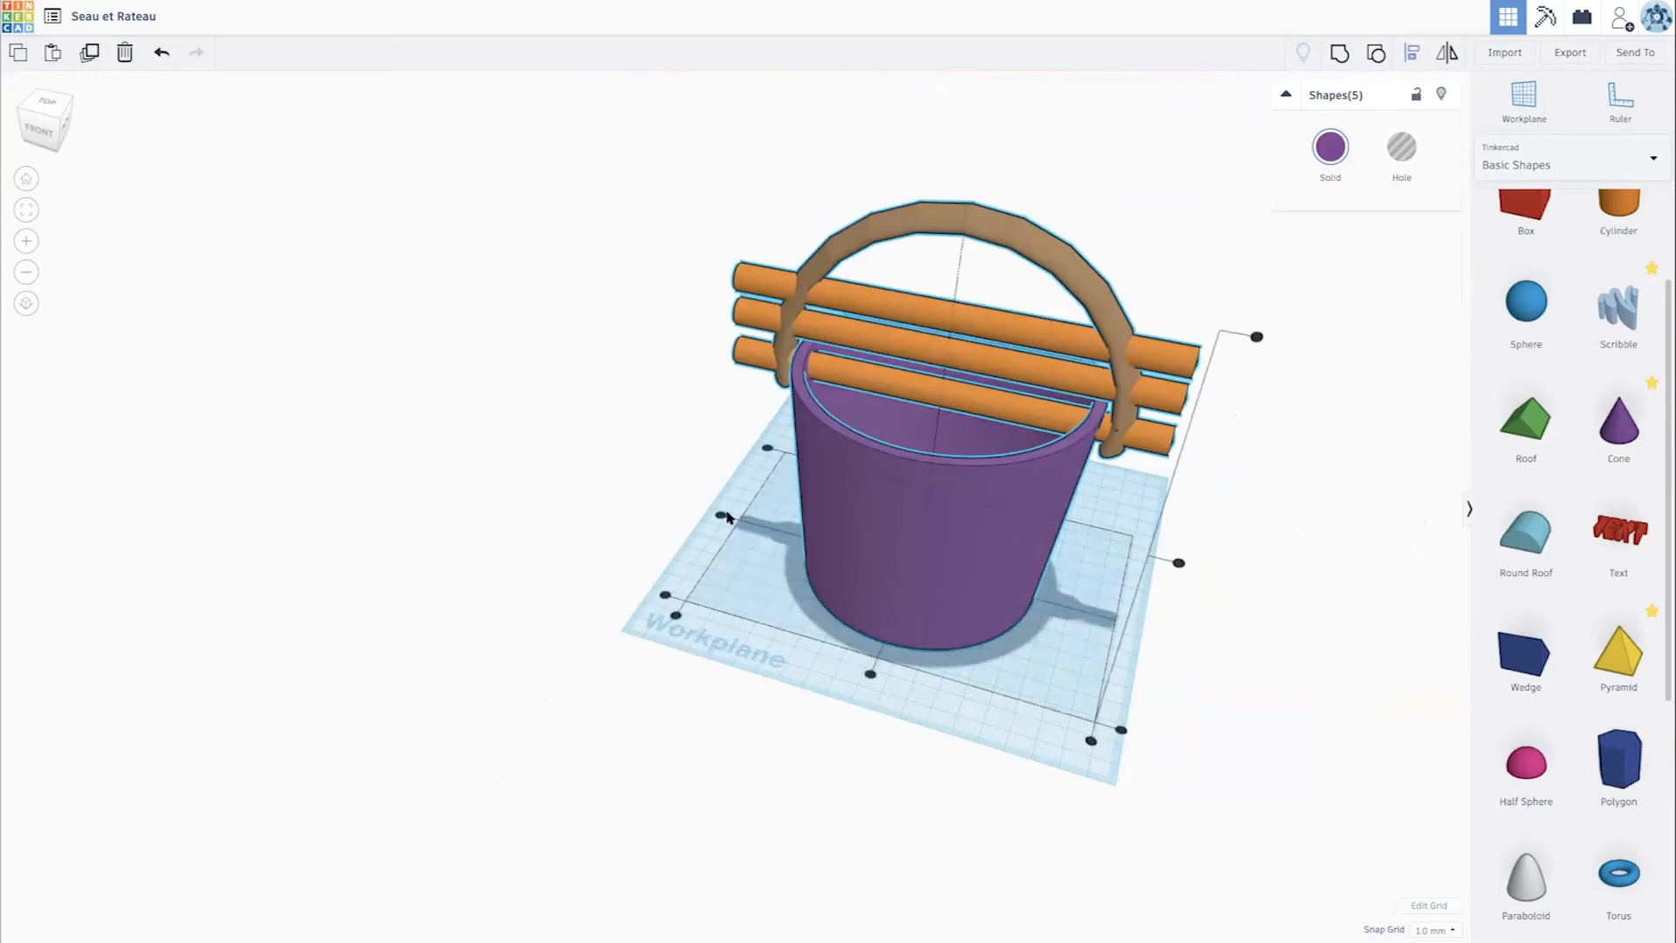
{"action": "scroll", "coordinate": [724, 515], "scroll_direction": "up", "scroll_amount": 5}
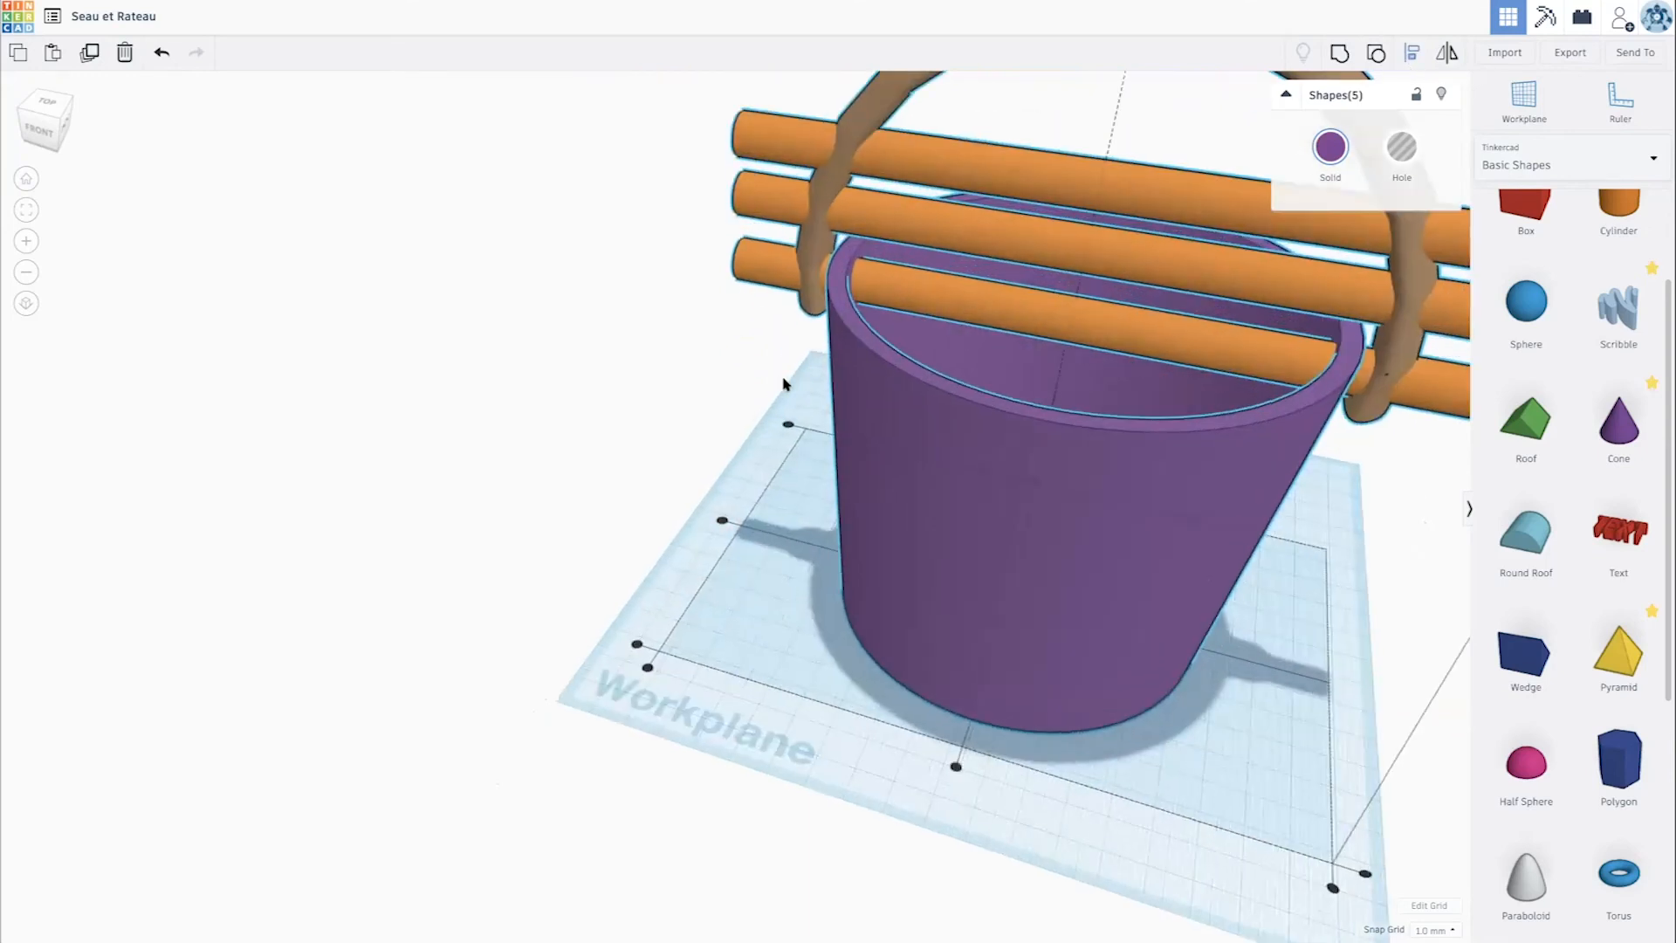
{"action": "scroll", "coordinate": [725, 514], "scroll_direction": "down", "scroll_amount": 7}
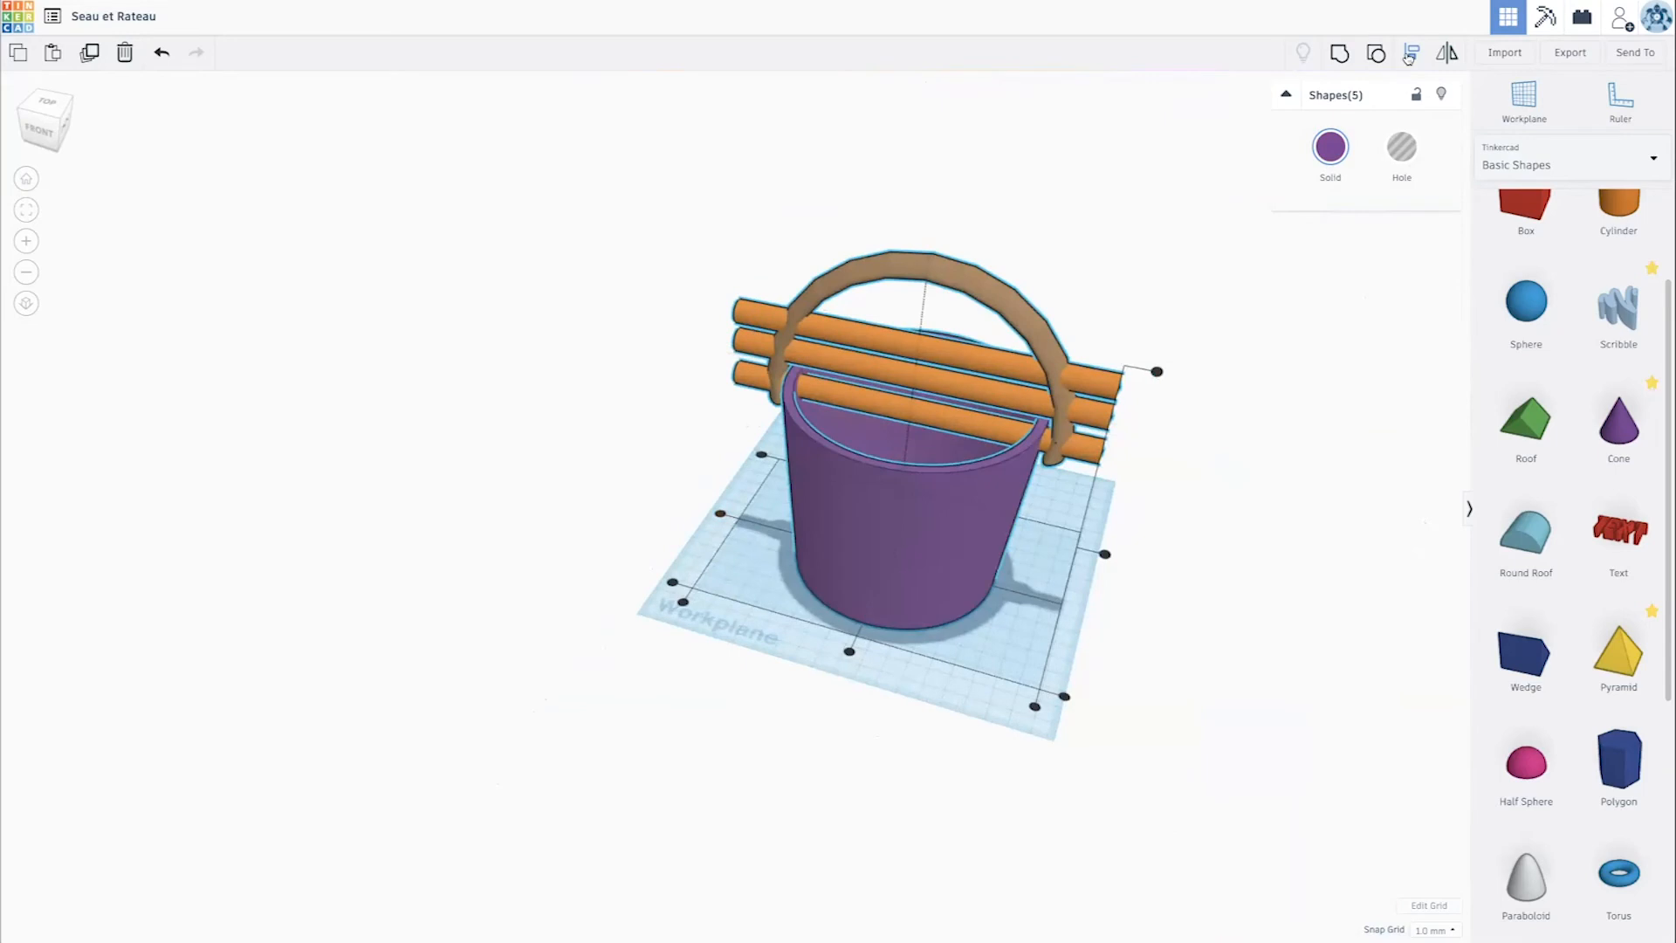
{"action": "left_click", "coordinate": [721, 515]}
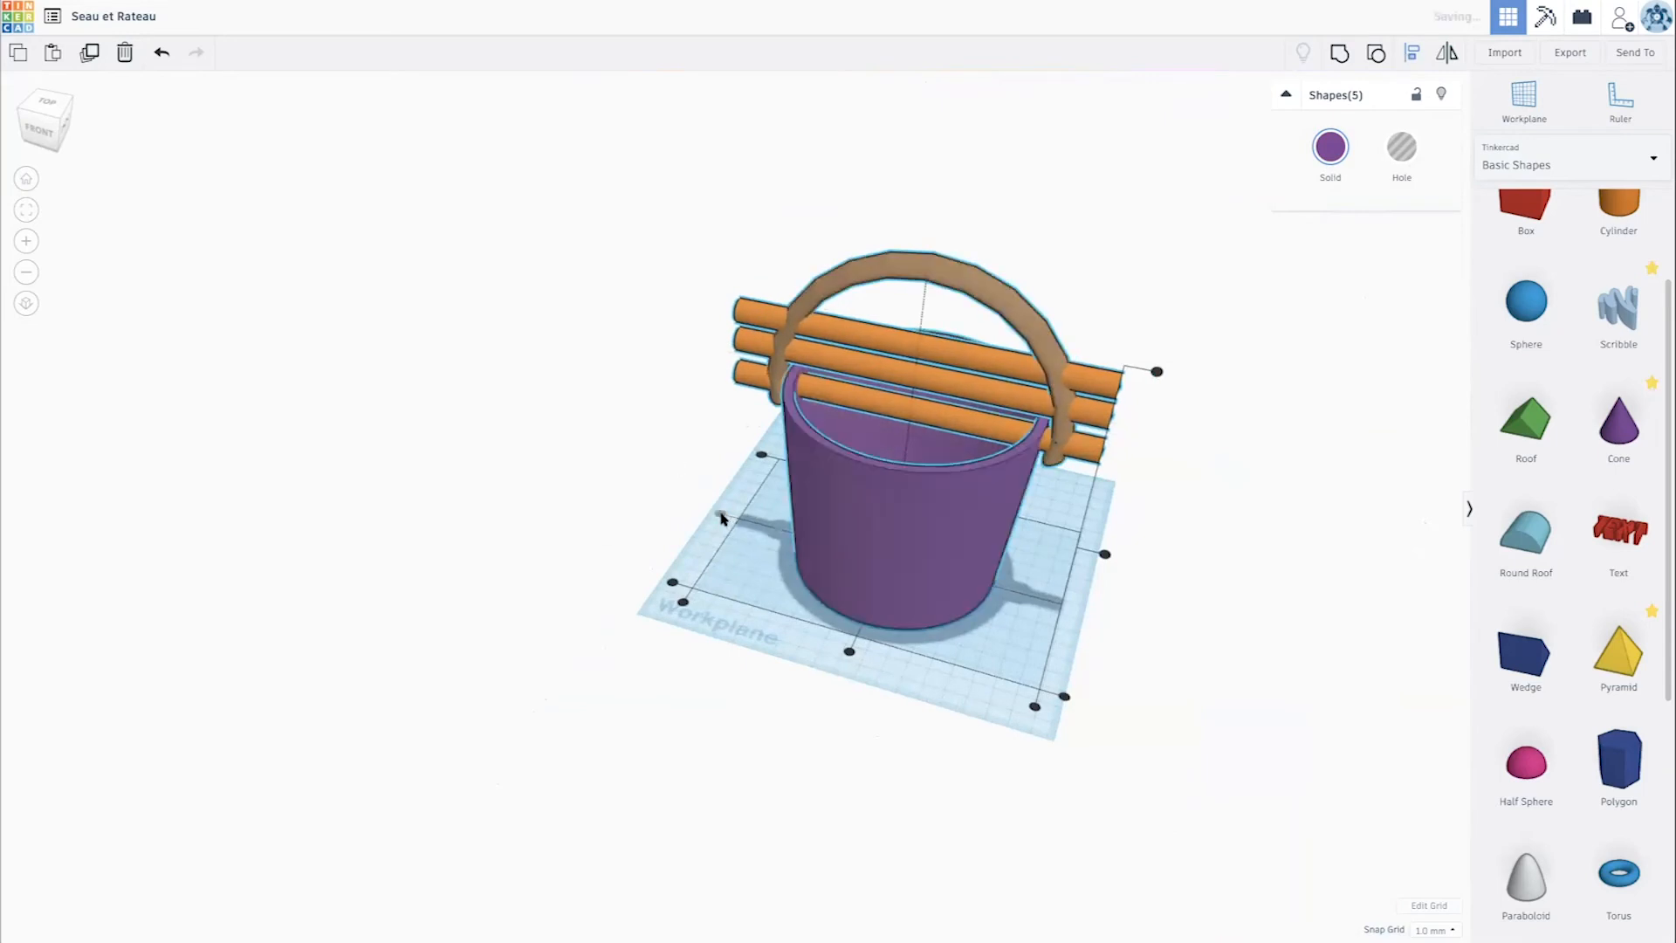
{"action": "left_click", "coordinate": [654, 451]}
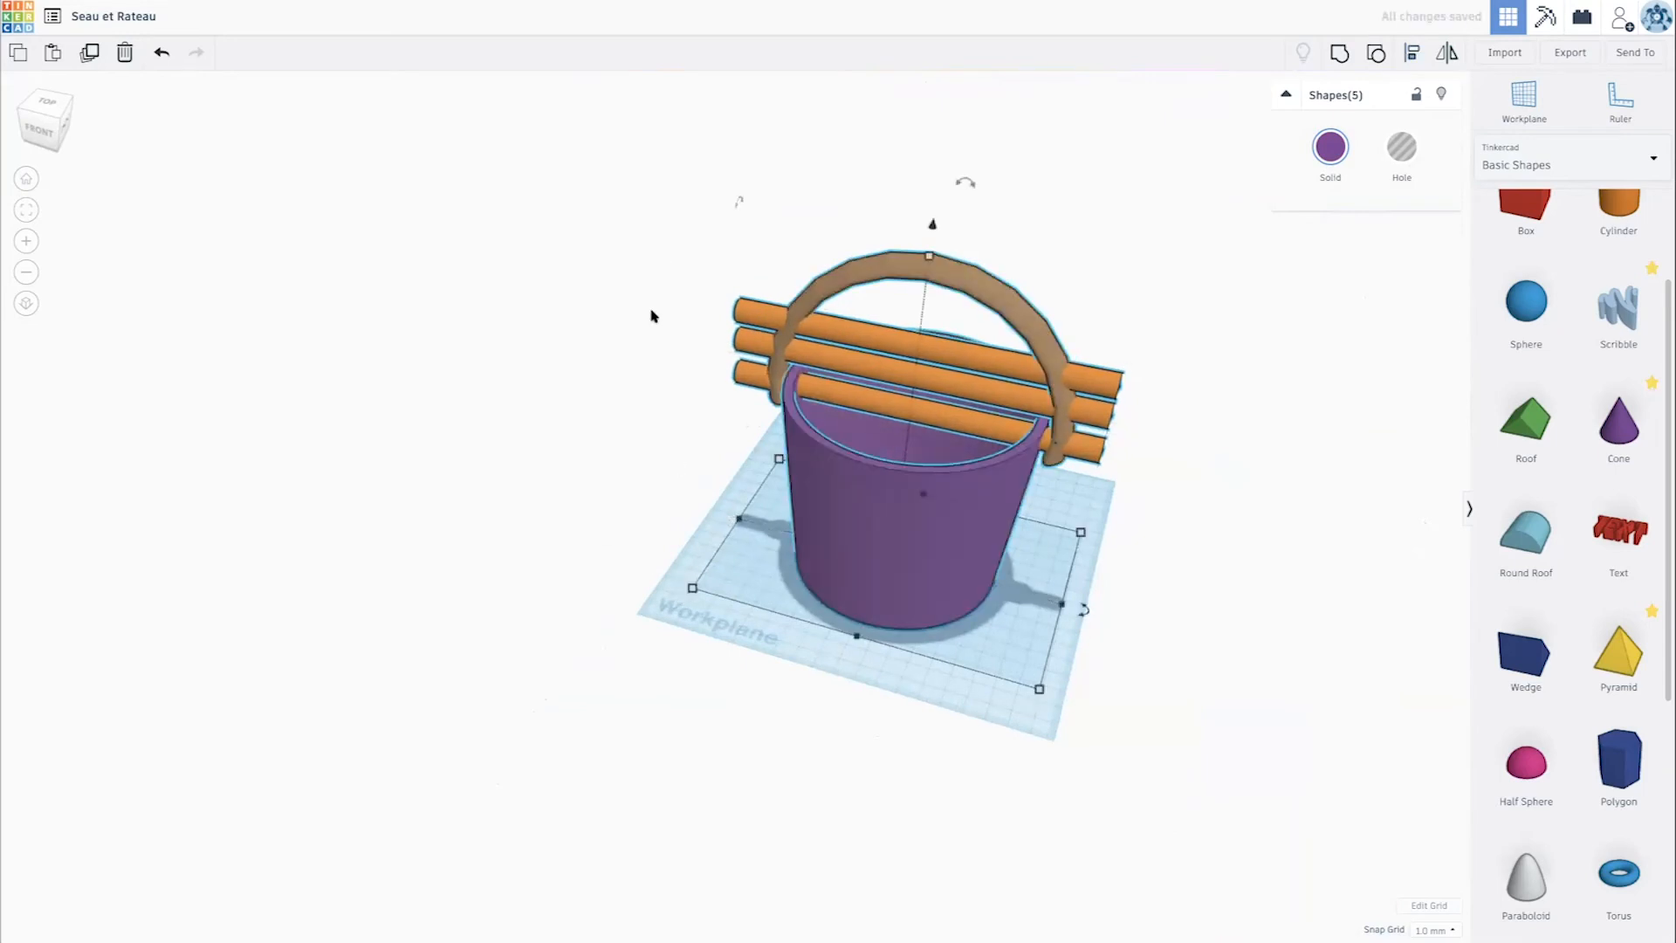
{"action": "left_click", "coordinate": [1099, 249]}
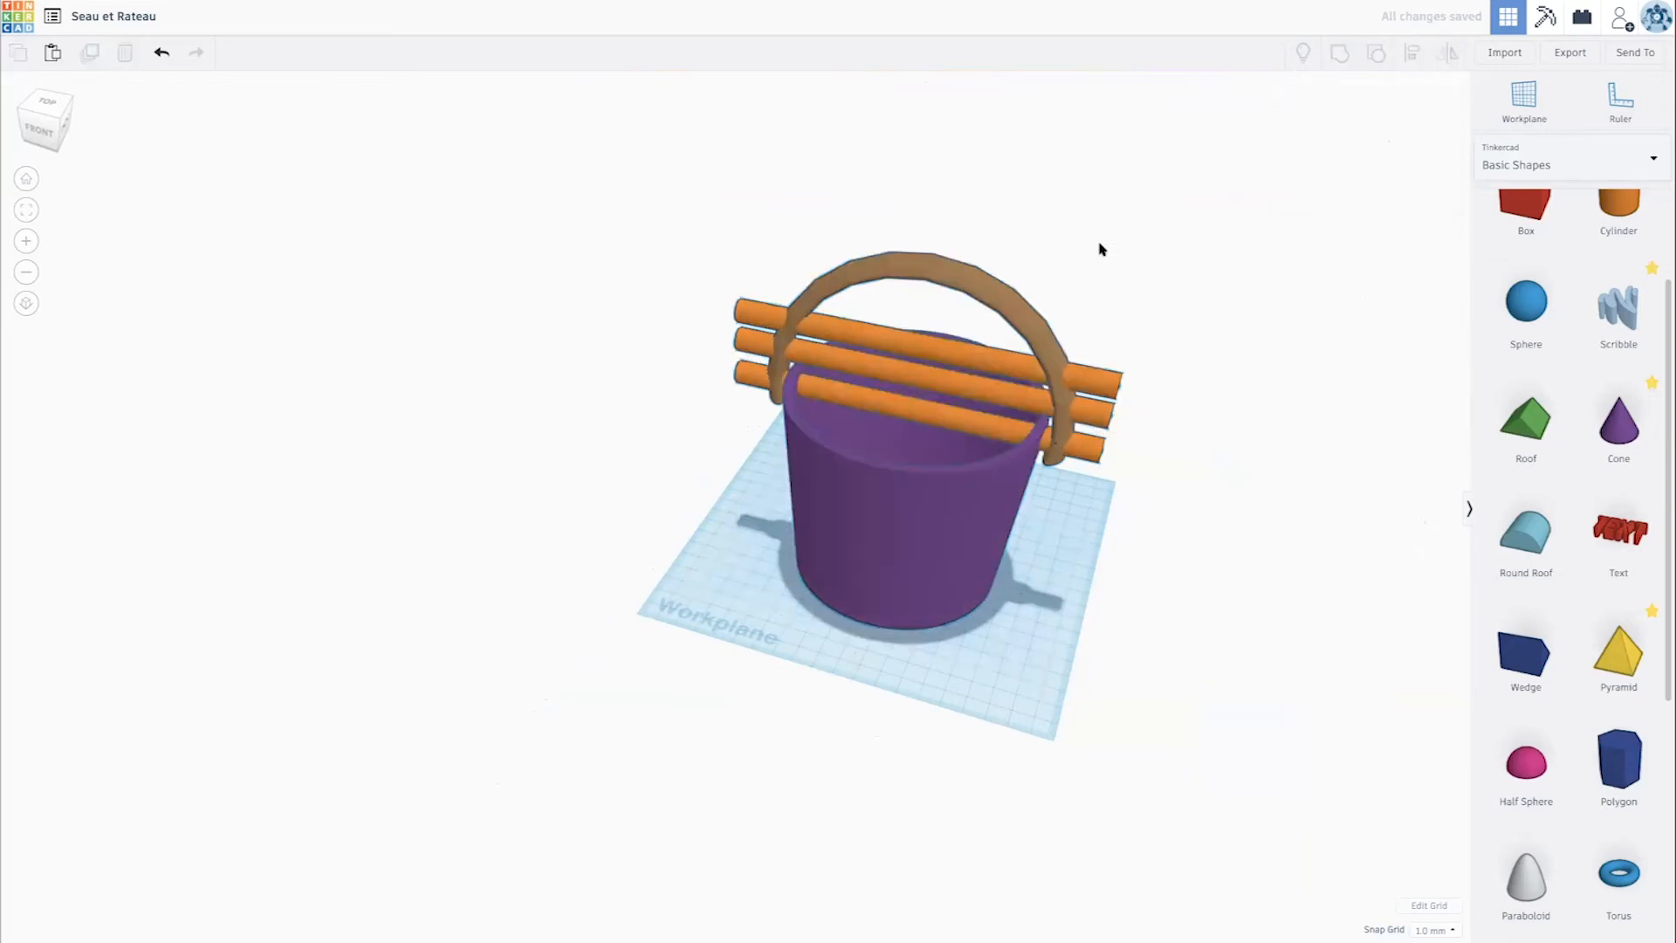
- Turn the lowest rod into a hole and group it with the bucket to pierce the walls
{"action": "left_click", "coordinate": [976, 434]}
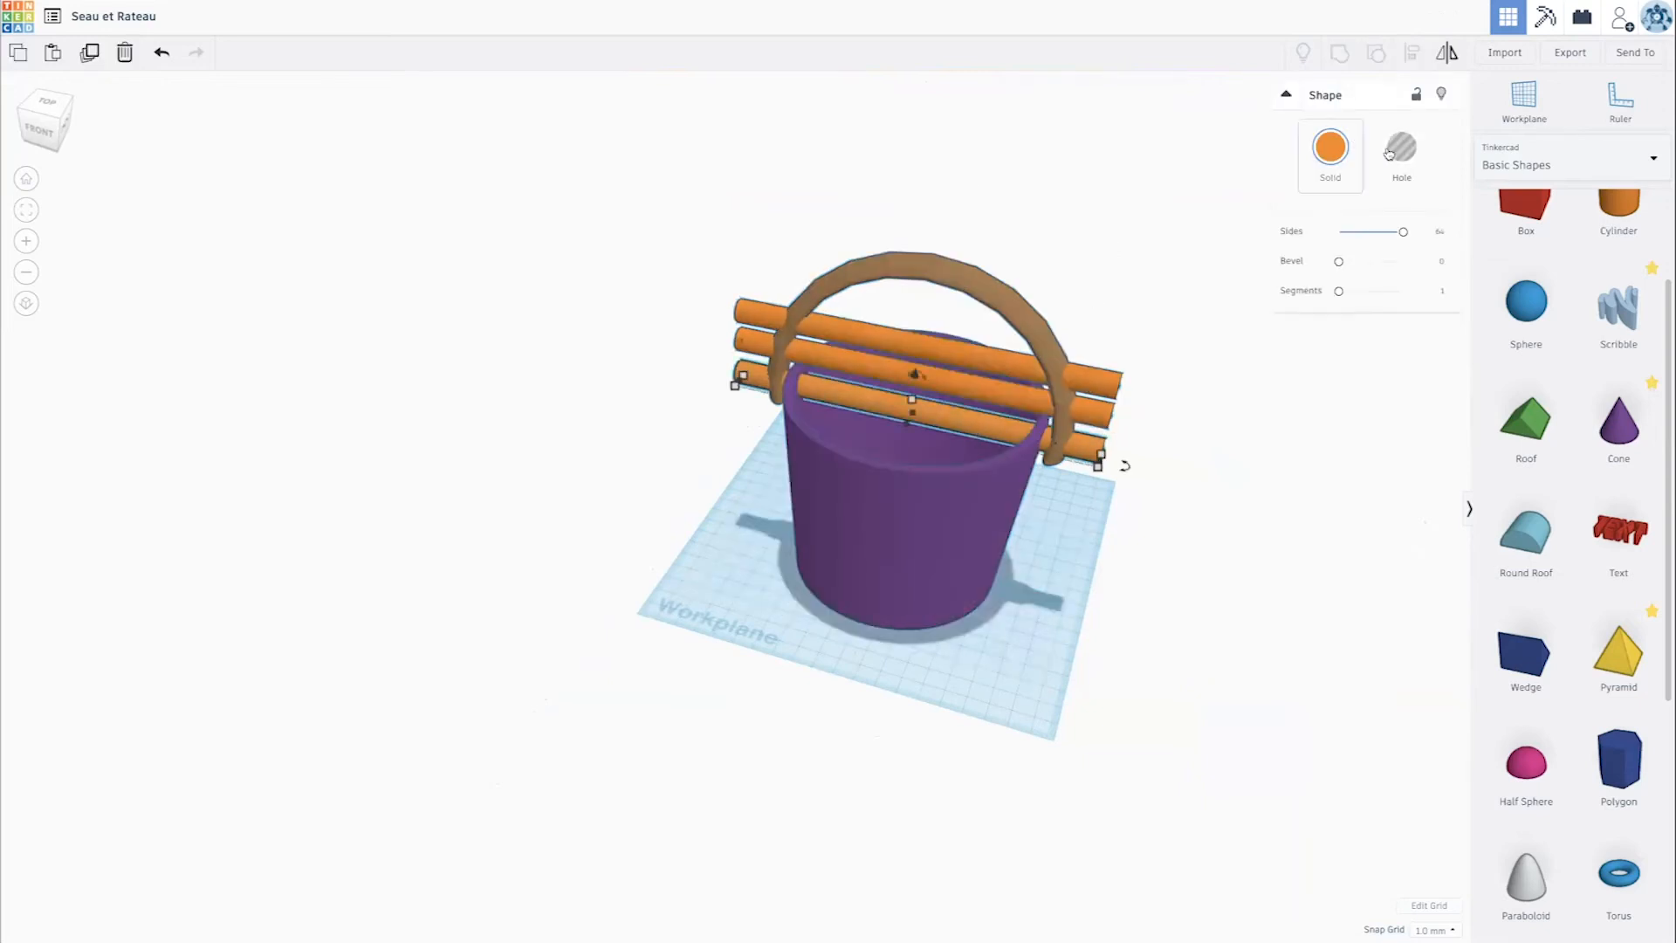
{"action": "left_click", "coordinate": [1389, 154]}
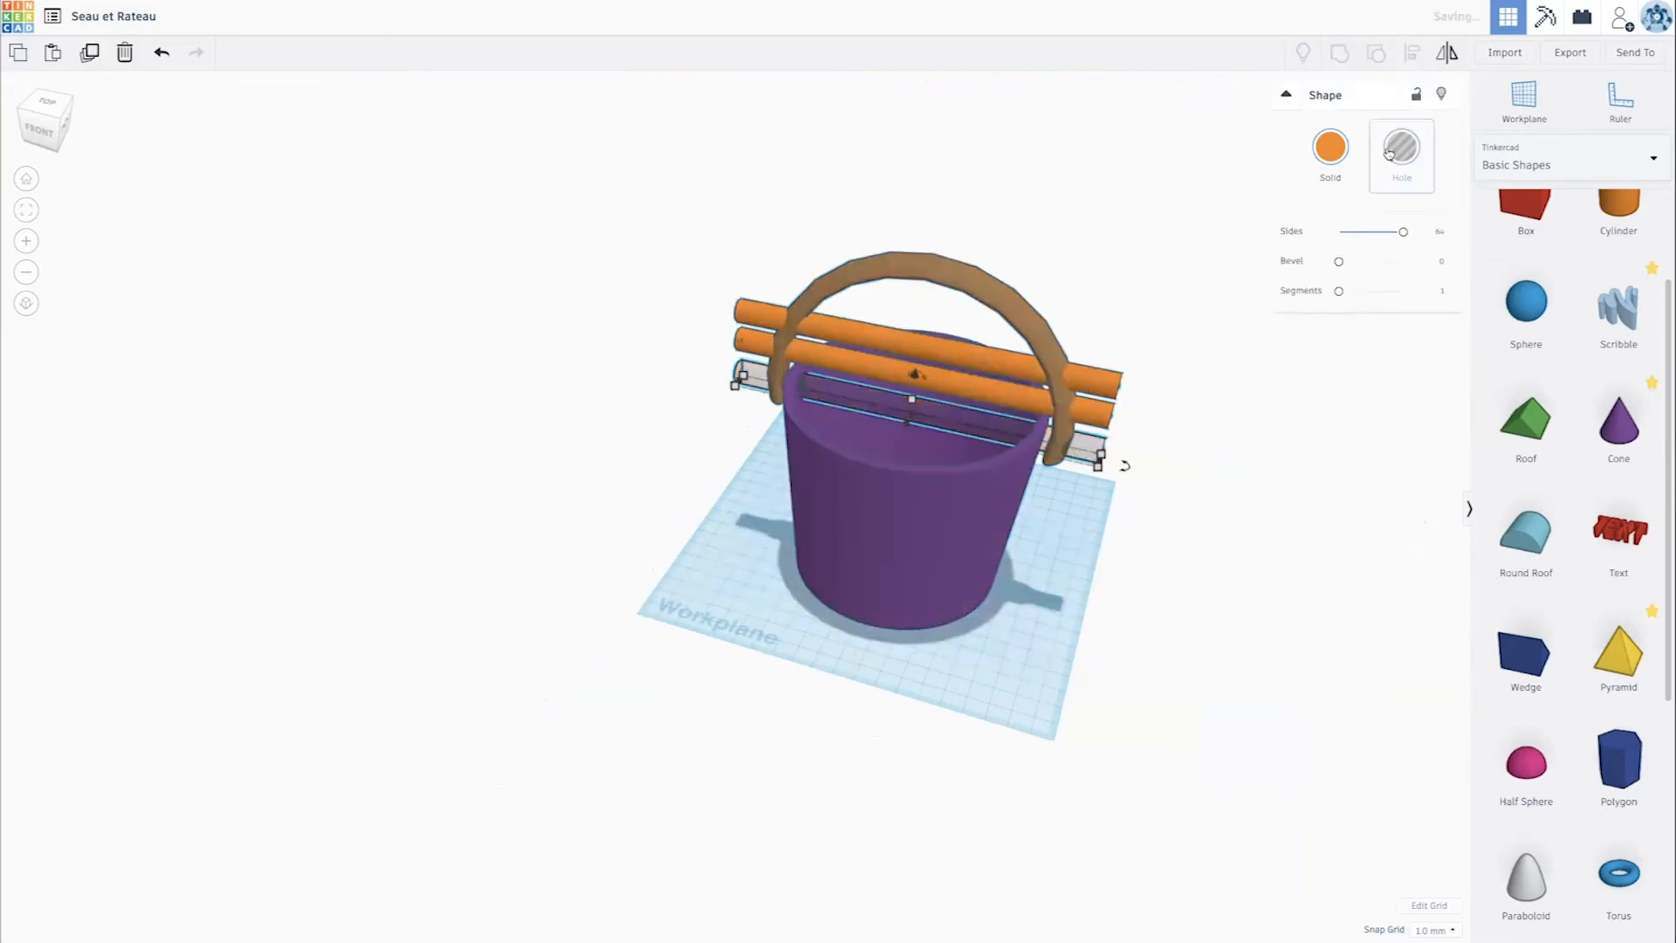
{"action": "left_click", "coordinate": [999, 498], "text": "shift"}
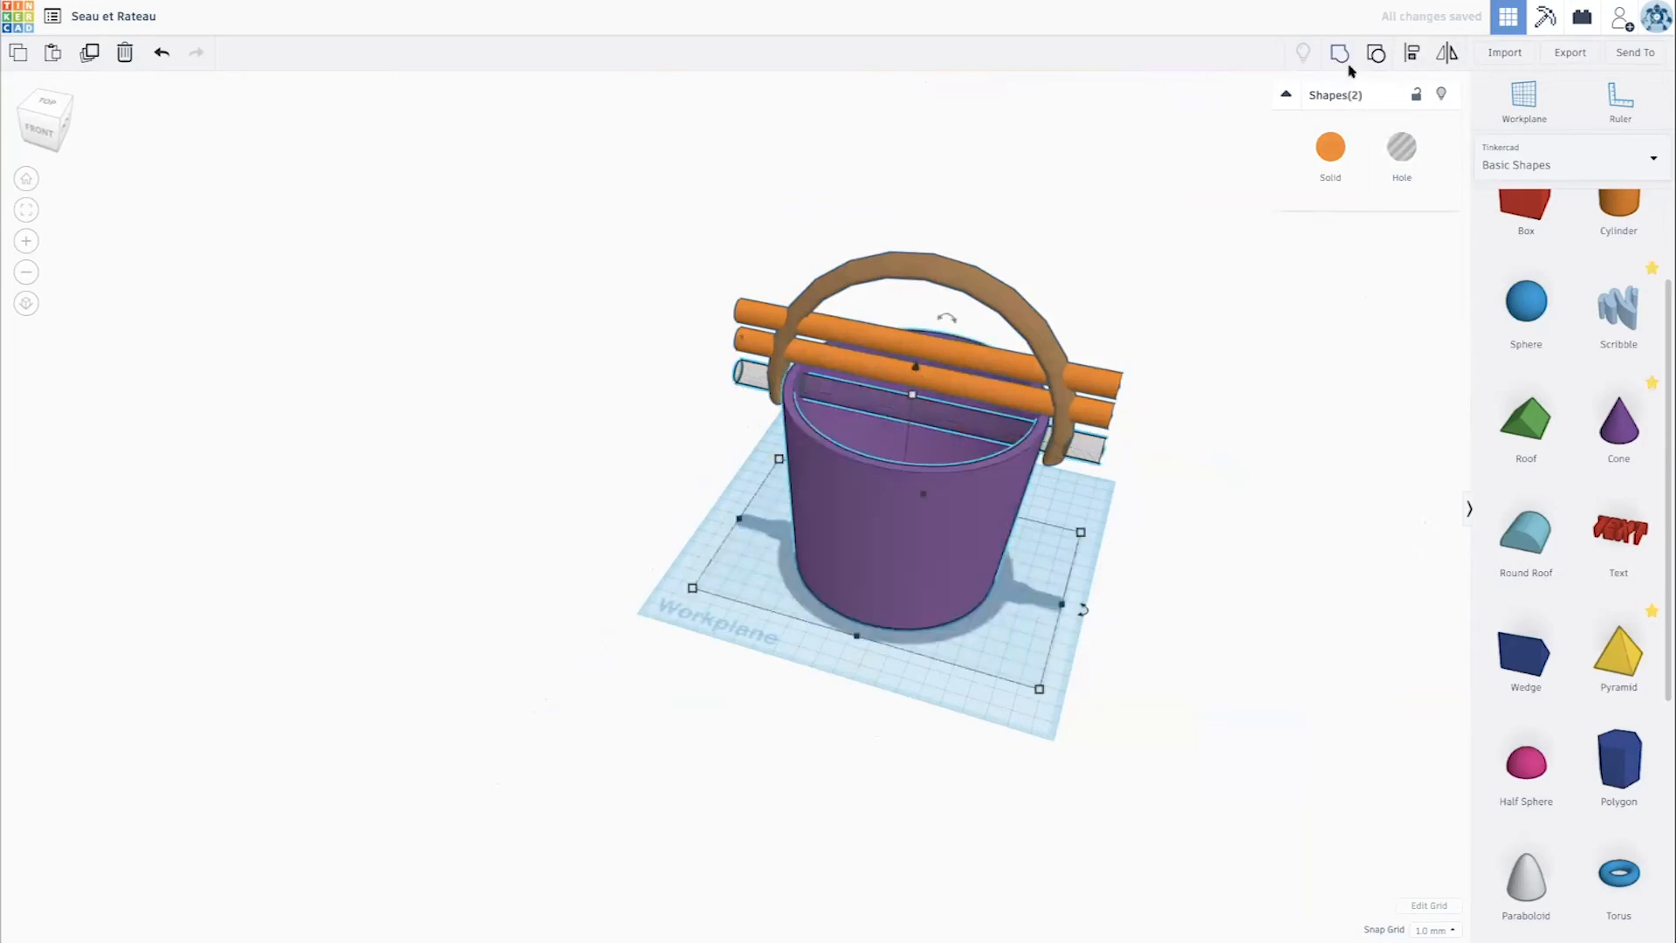
{"action": "left_click", "coordinate": [1346, 61]}
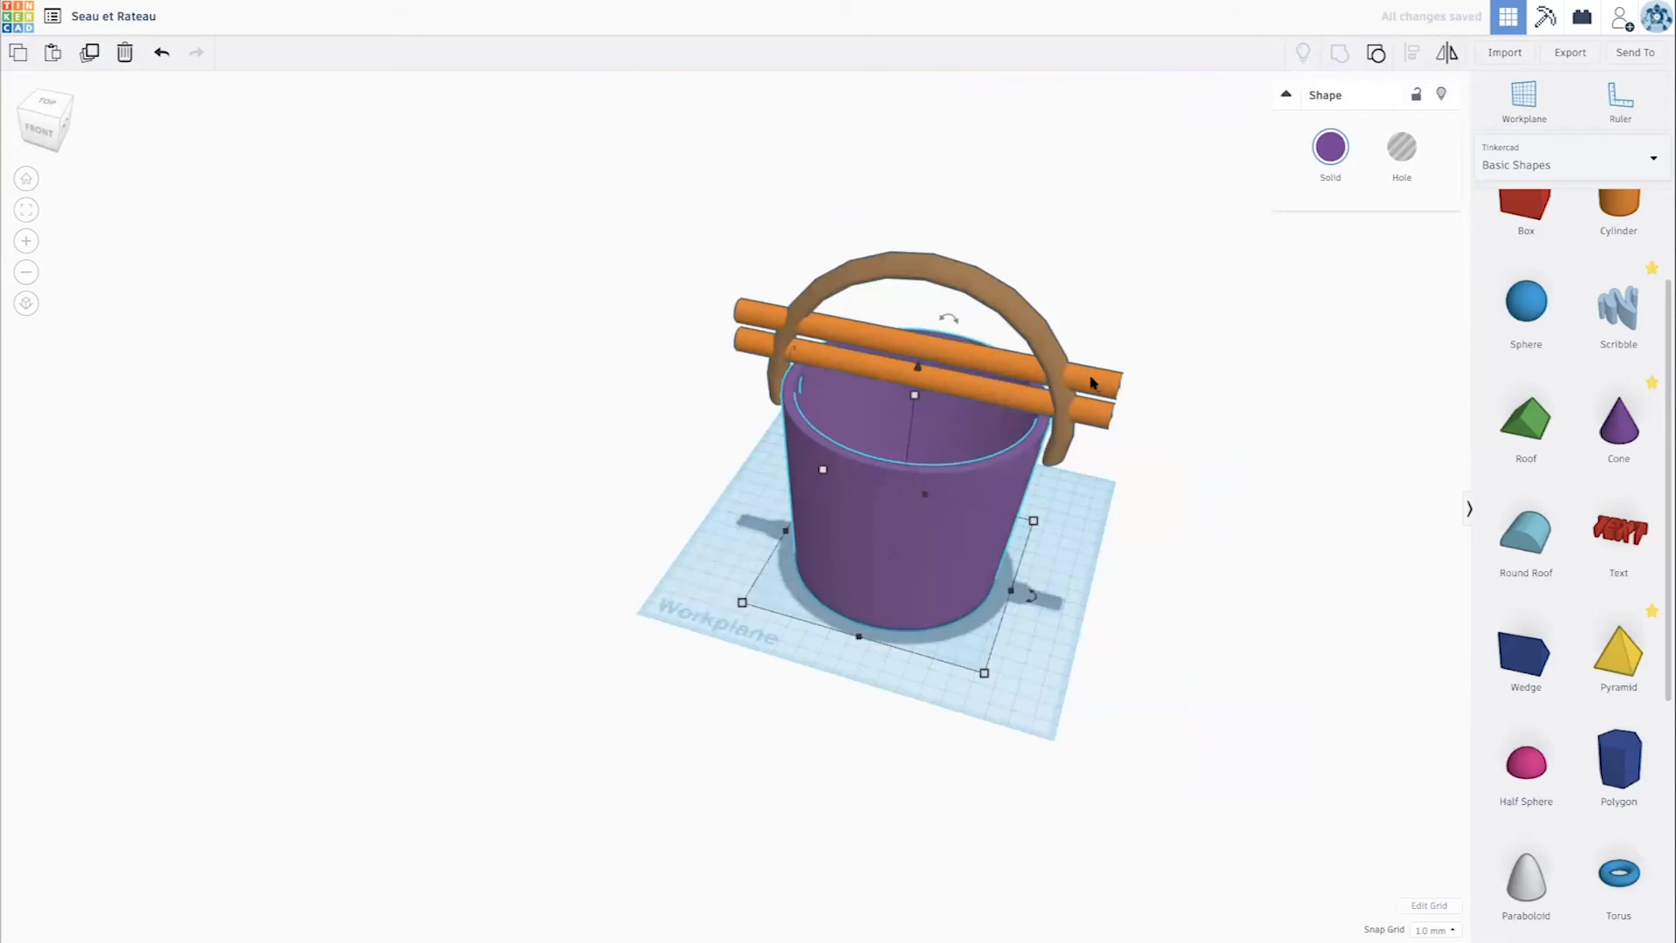
- Lower the lower of the two remaining rods by 20 mm, then raise it by 2 mm to fit the bucket's holes
{"action": "left_click", "coordinate": [912, 380]}
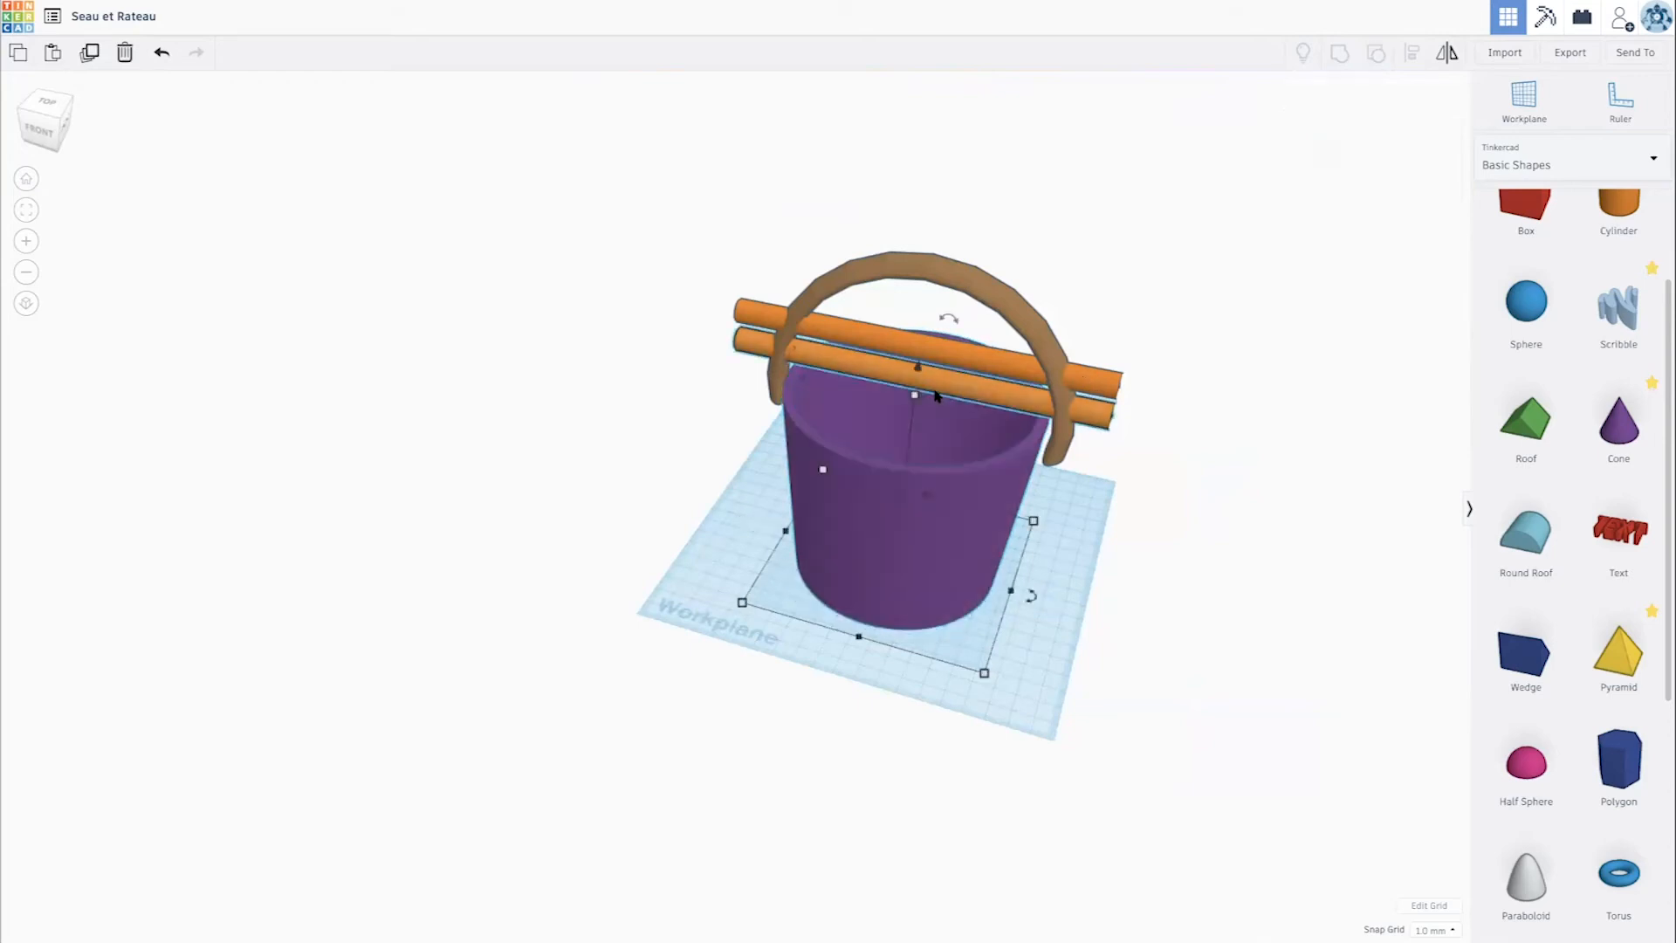
{"action": "left_click_drag", "start_coordinate": [918, 346], "coordinate": [909, 381]}
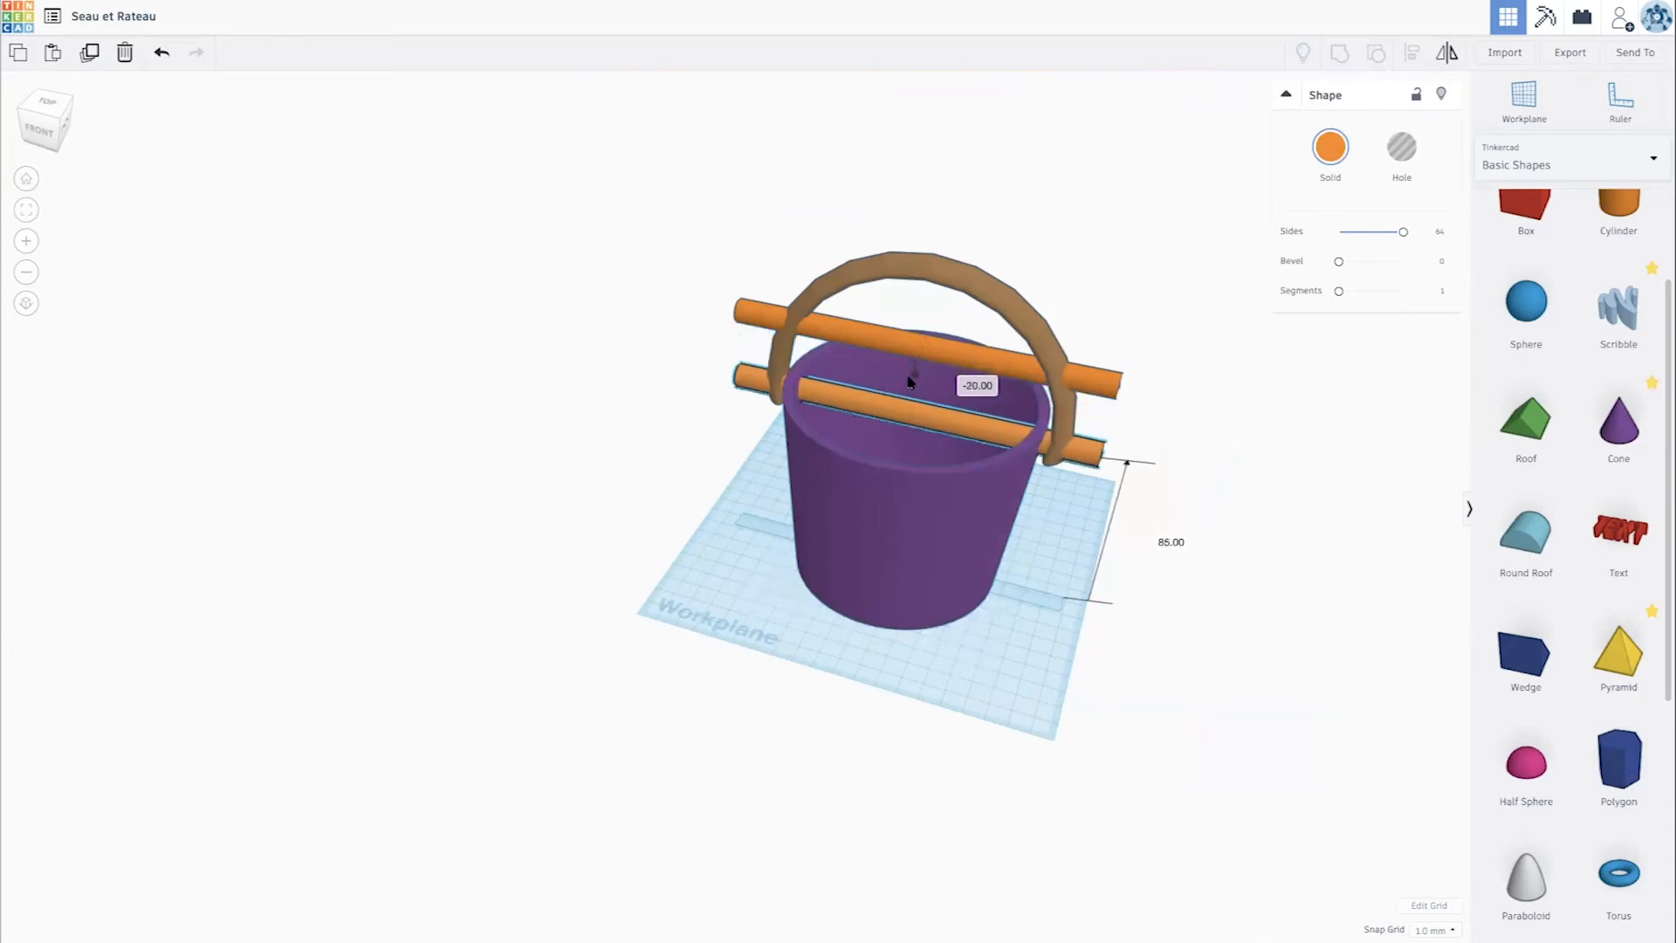
{"action": "scroll", "coordinate": [909, 382], "scroll_direction": "up", "scroll_amount": 5}
{"action": "scroll", "coordinate": [908, 383], "scroll_direction": "down", "scroll_amount": 4}
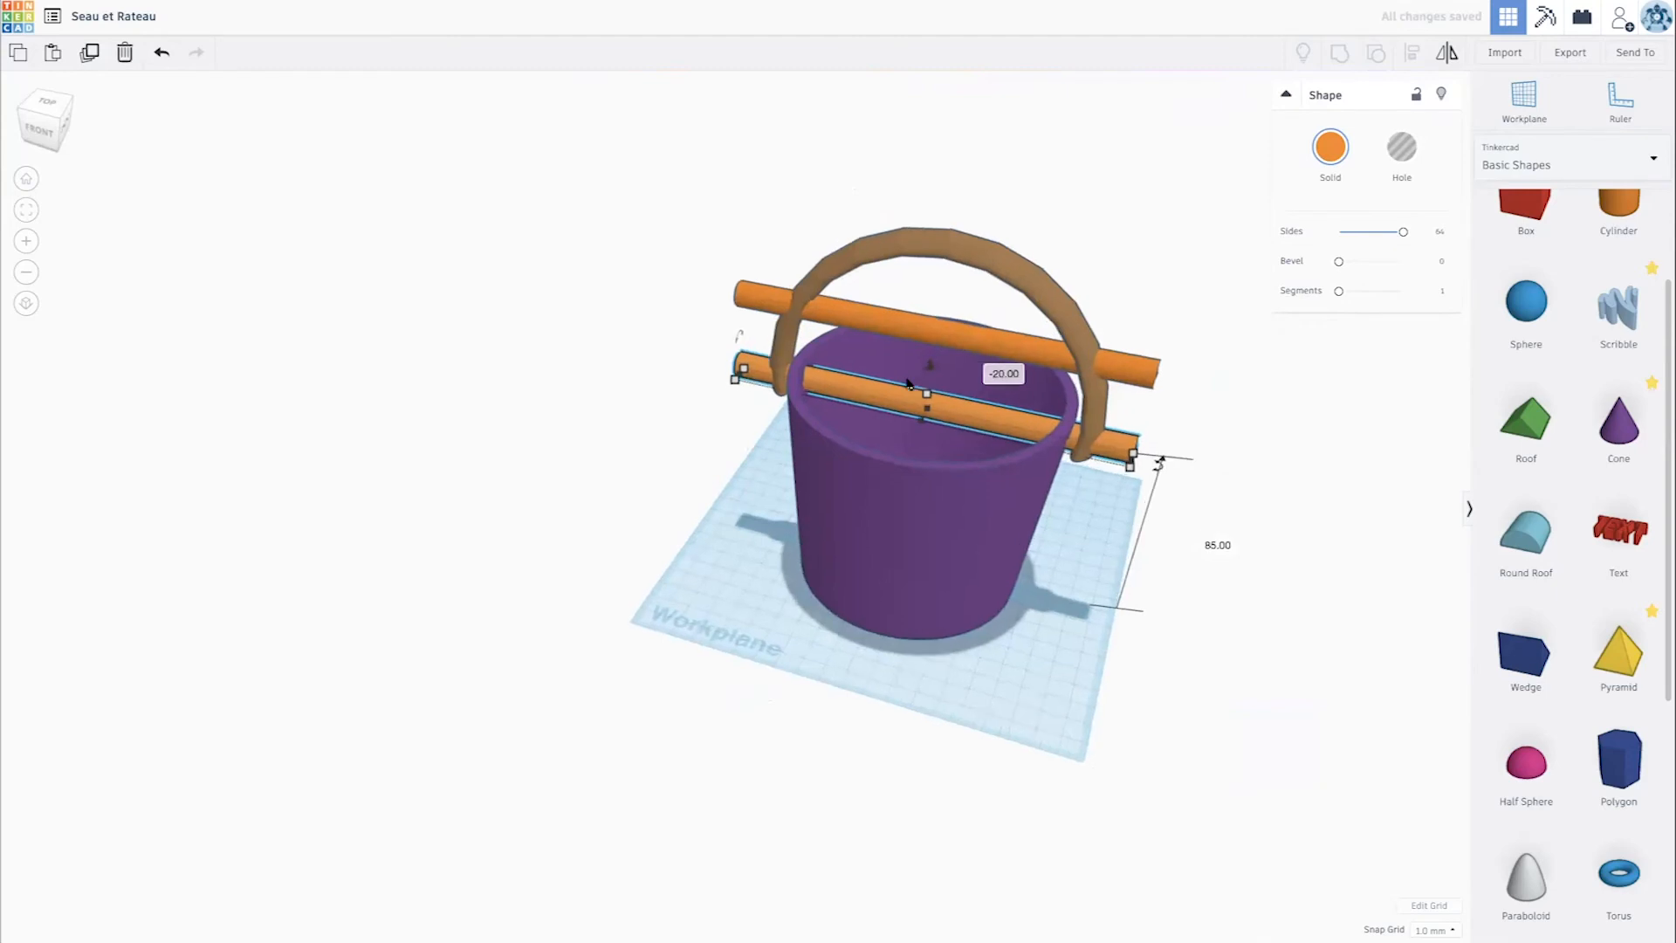
{"action": "scroll", "coordinate": [909, 381], "scroll_direction": "up", "scroll_amount": 4}
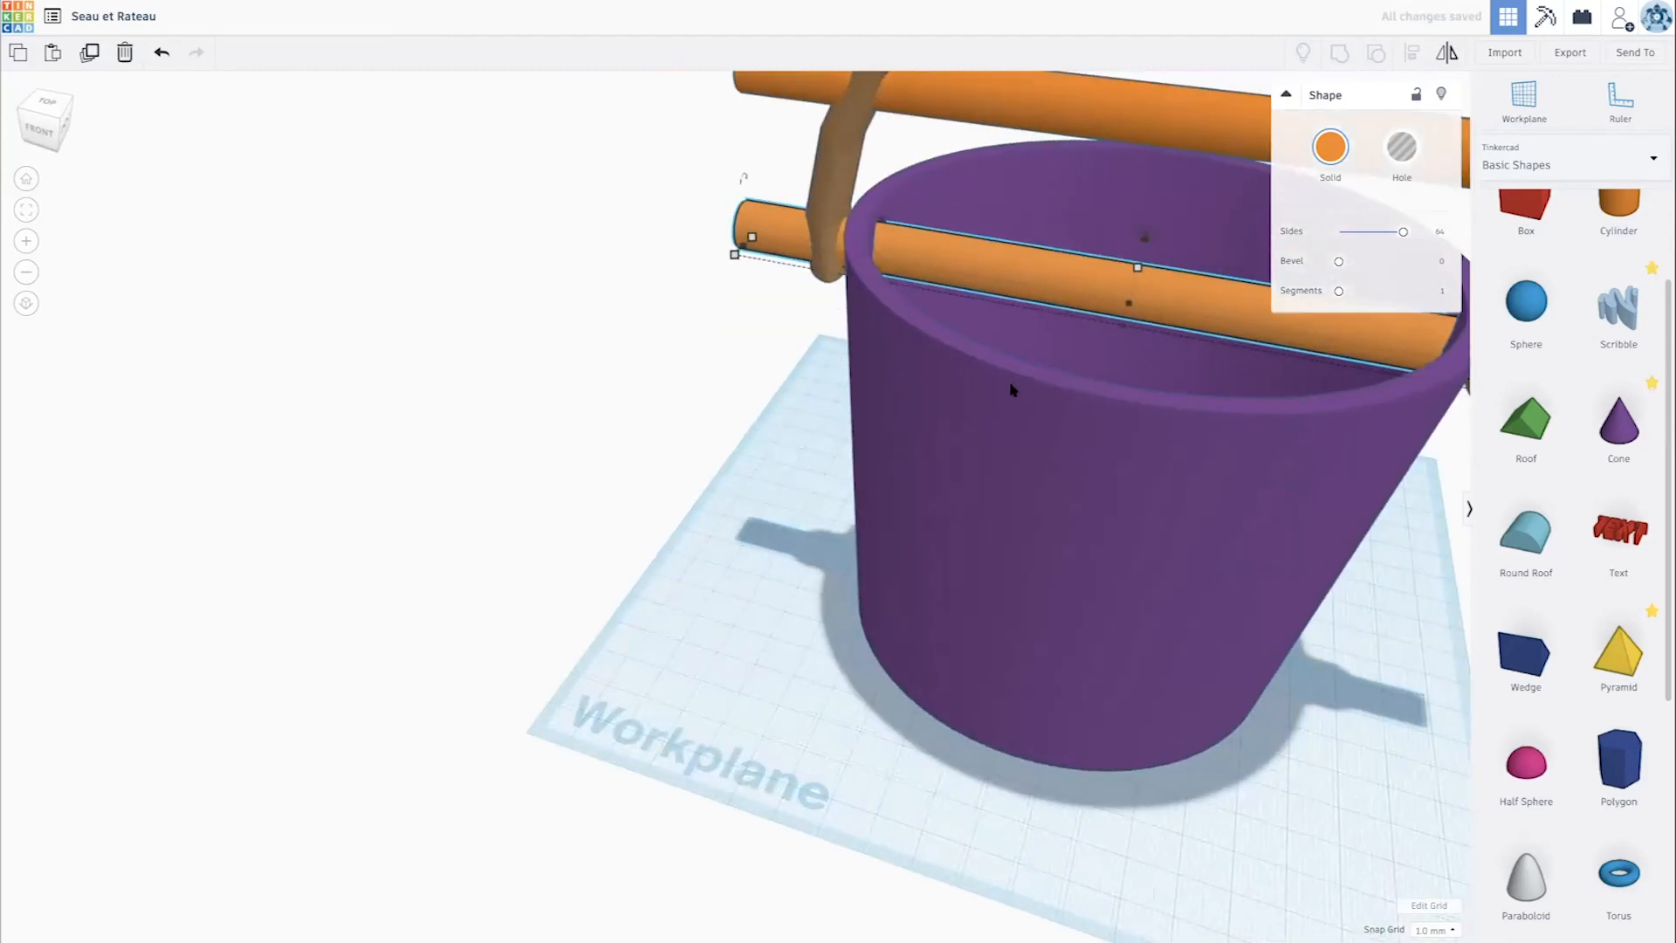
{"action": "scroll", "coordinate": [1012, 388], "scroll_direction": "down", "scroll_amount": 5}
{"action": "scroll", "coordinate": [826, 513], "scroll_direction": "up", "scroll_amount": 3}
{"action": "left_click_drag", "start_coordinate": [967, 434], "coordinate": [966, 423]}
{"action": "scroll", "coordinate": [966, 426], "scroll_direction": "down", "scroll_amount": 4}
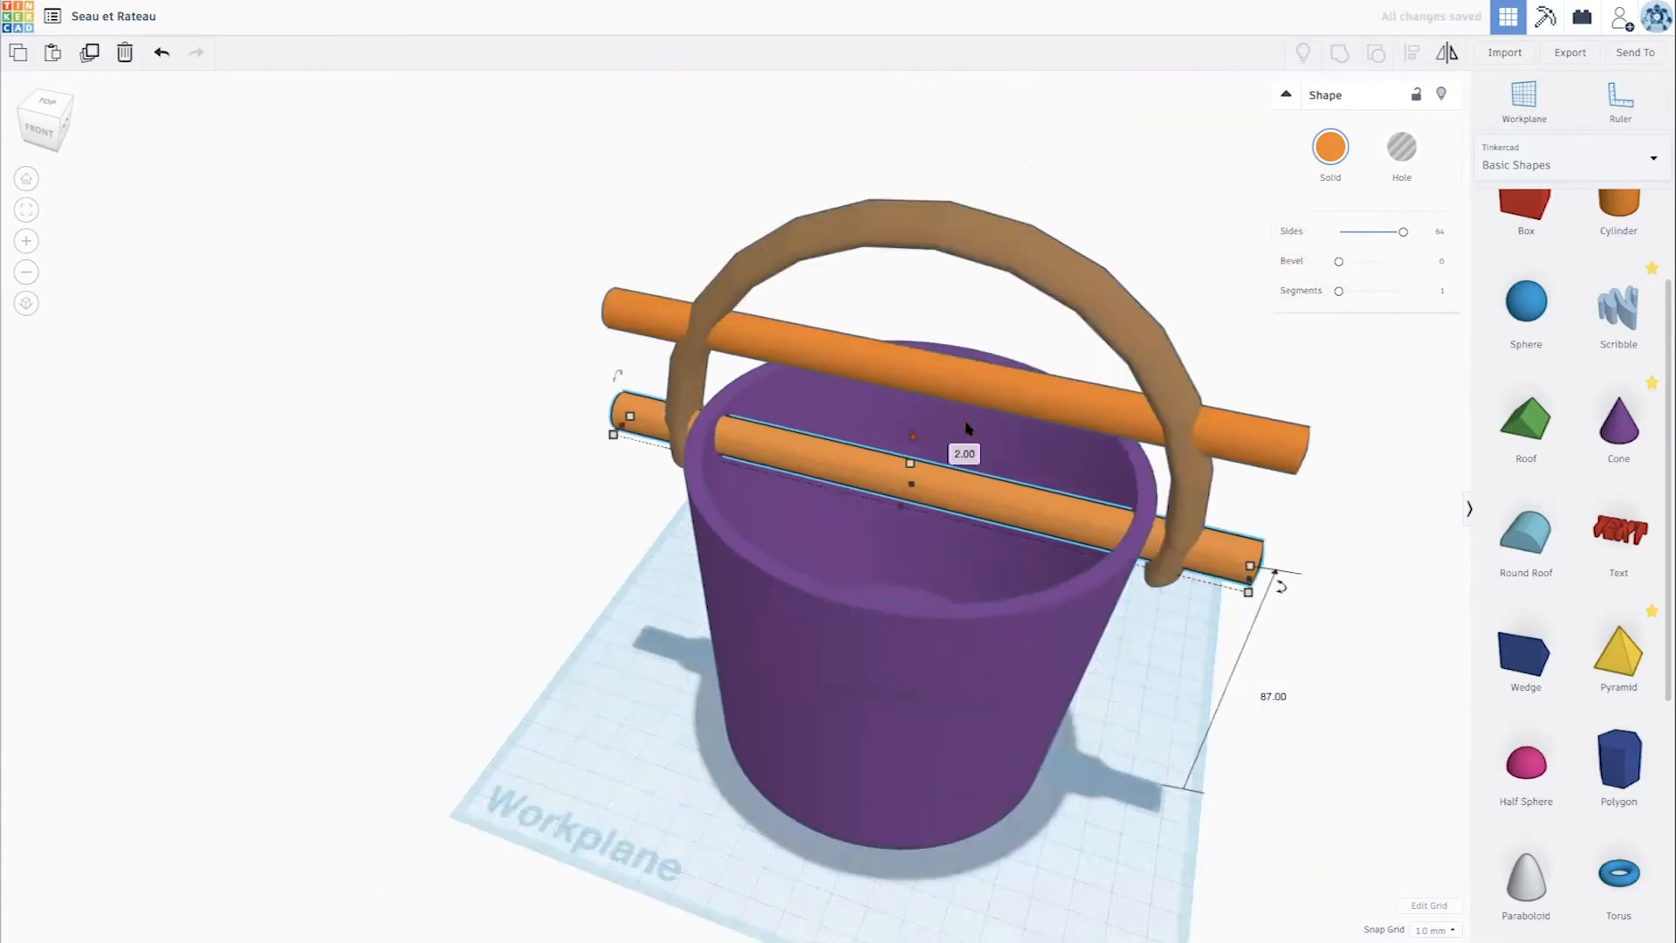
- Shorten the lowered rod so that its ends stop inside the handle, and check the fit from the side
{"action": "left_click_drag", "start_coordinate": [885, 473], "coordinate": [882, 479]}
{"action": "right_click_drag", "start_coordinate": [882, 479], "coordinate": [704, 471]}
{"action": "left_click_drag", "start_coordinate": [702, 453], "coordinate": [699, 451]}
{"action": "scroll", "coordinate": [699, 452], "scroll_direction": "up", "scroll_amount": 10}
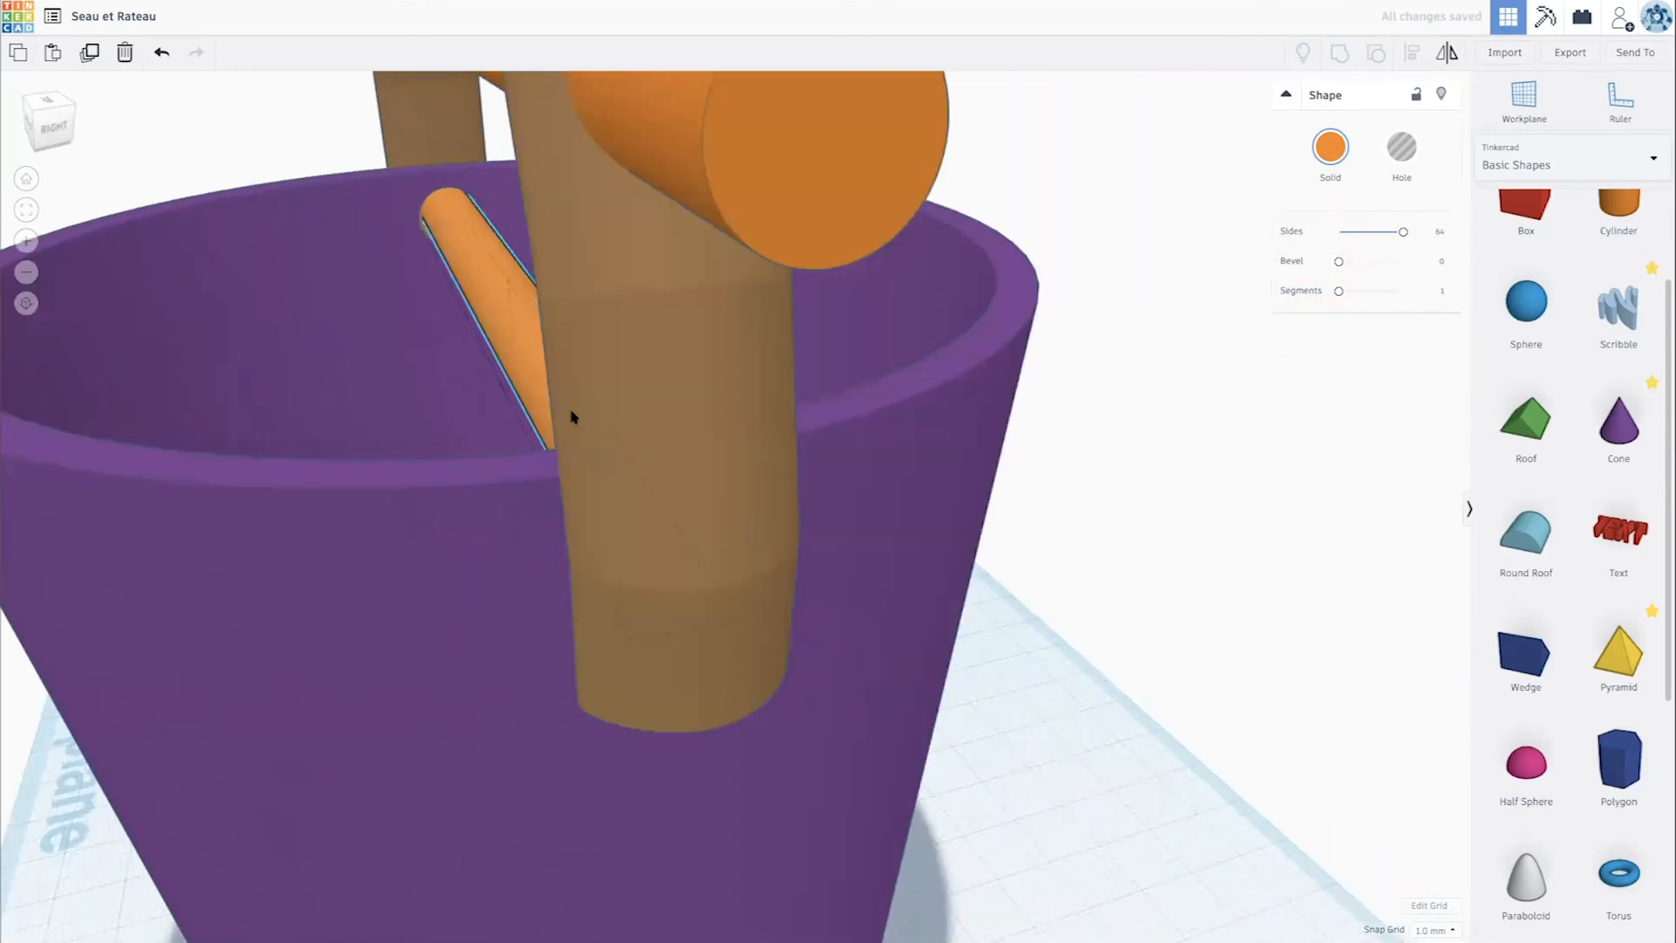
{"action": "scroll", "coordinate": [572, 417], "scroll_direction": "down", "scroll_amount": 5}
{"action": "right_click_drag", "start_coordinate": [573, 415], "coordinate": [646, 416]}
{"action": "scroll", "coordinate": [656, 433], "scroll_direction": "up", "scroll_amount": 6}
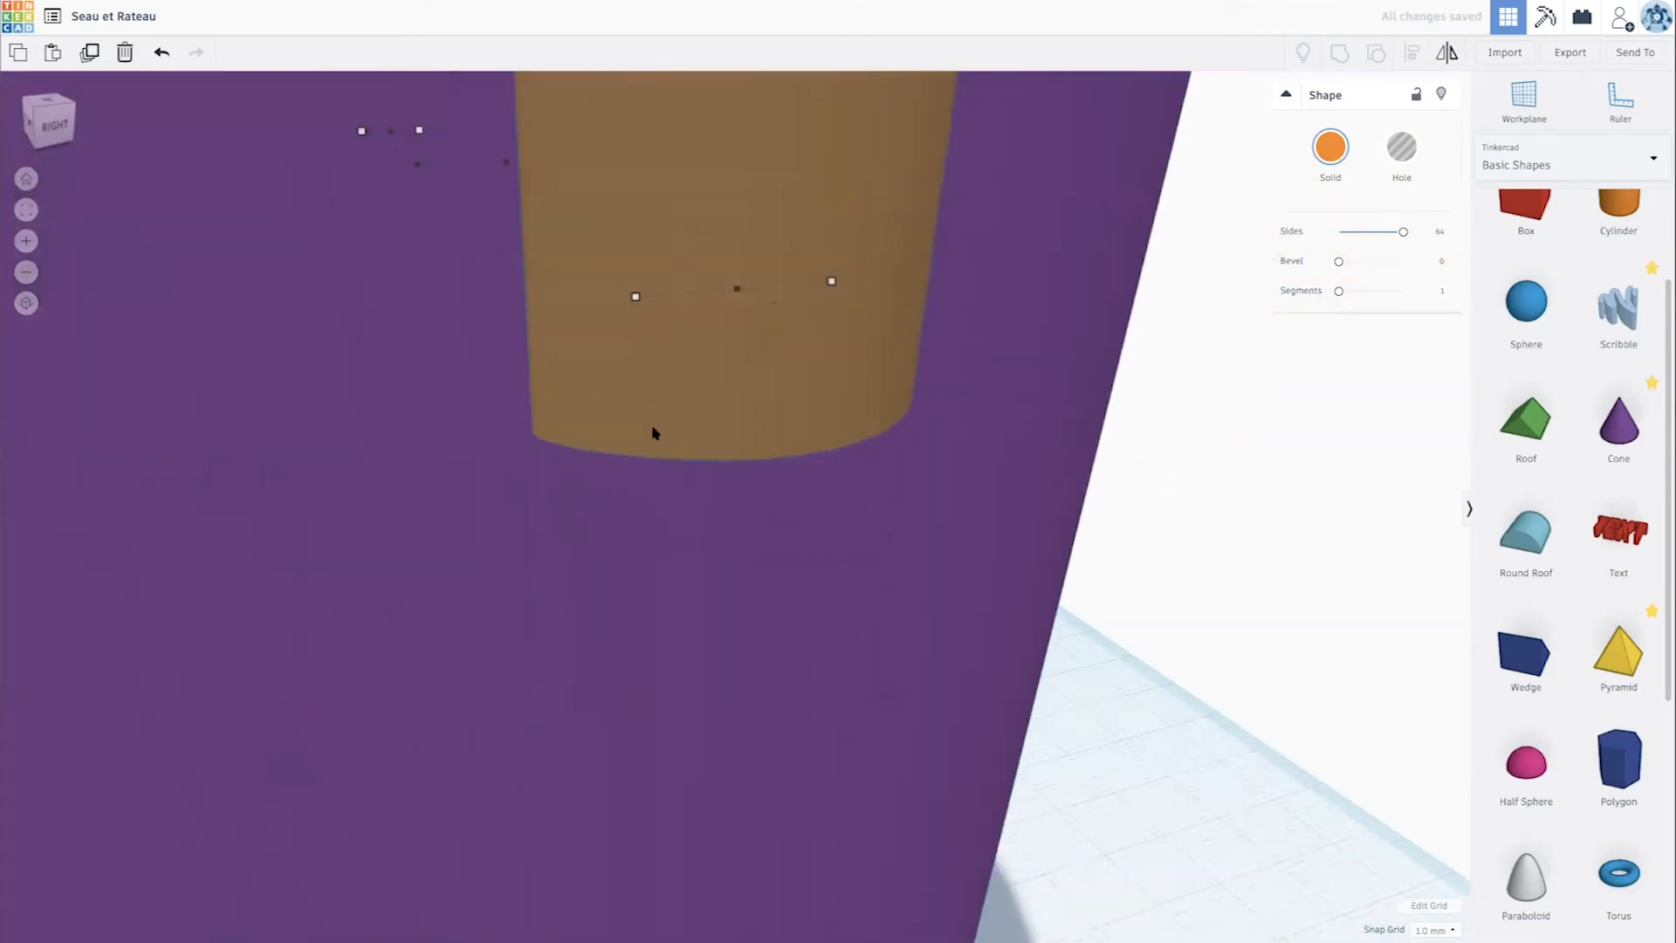
{"action": "scroll", "coordinate": [622, 421], "scroll_direction": "down", "scroll_amount": 6}
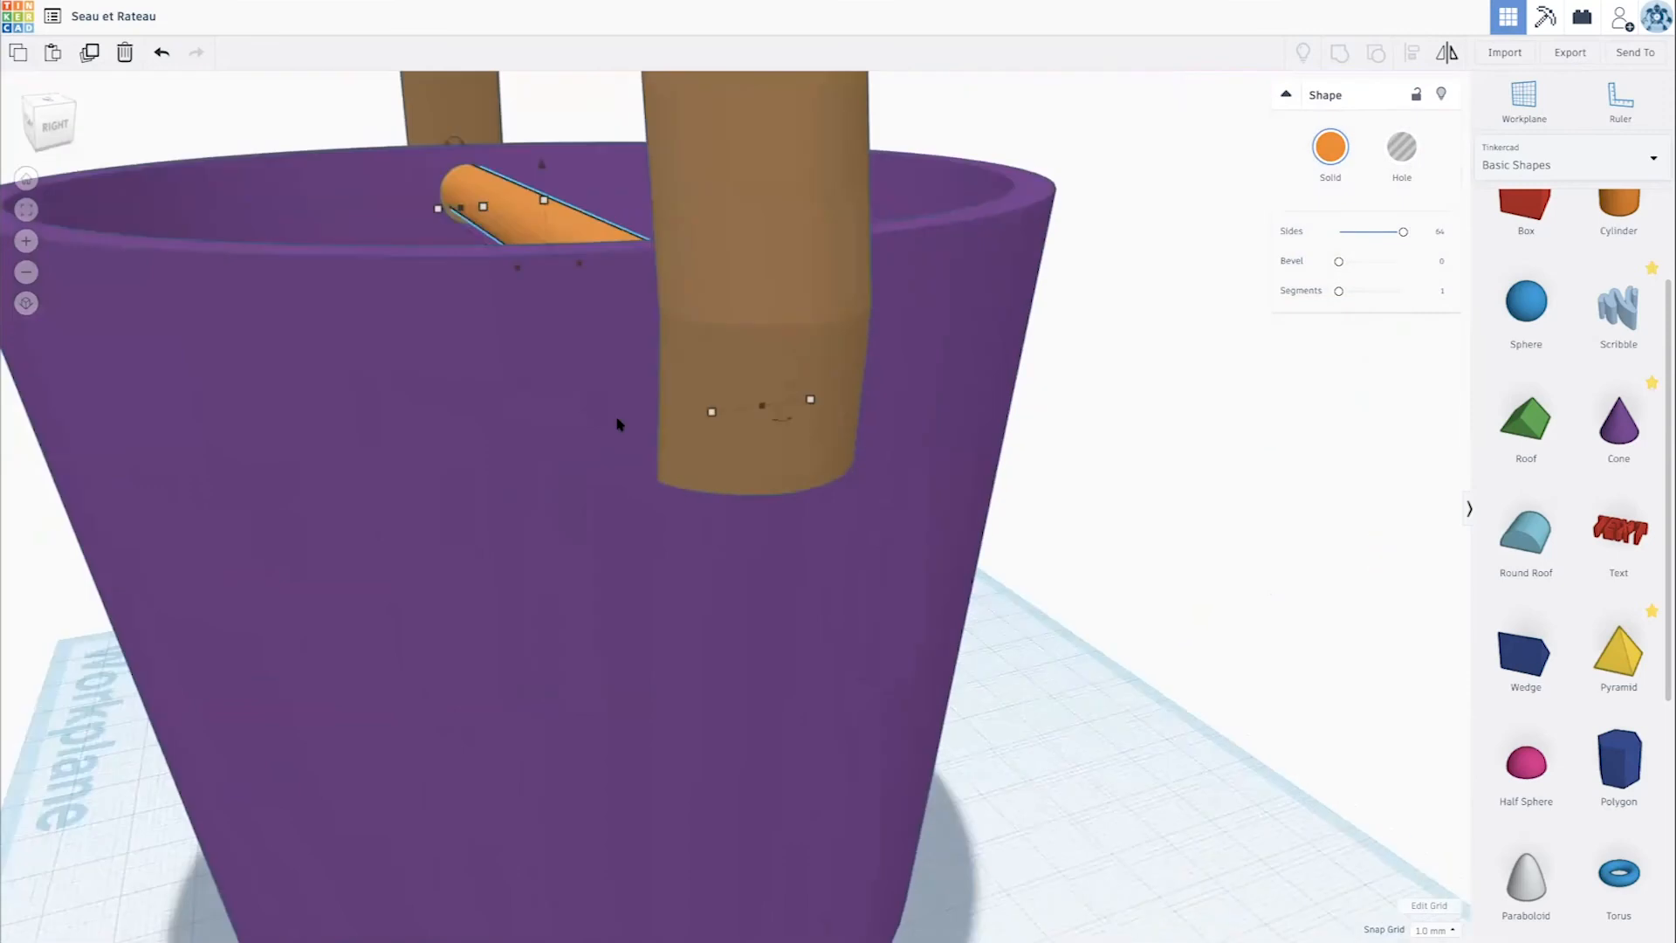
- Examine from several angles how the lowered rod passes through the bucket's walls and ends inside the handle
{"action": "right_click_drag", "start_coordinate": [688, 431], "coordinate": [916, 482]}
{"action": "scroll", "coordinate": [955, 493], "scroll_direction": "down", "scroll_amount": 5}
{"action": "scroll", "coordinate": [914, 493], "scroll_direction": "up", "scroll_amount": 4}
{"action": "scroll", "coordinate": [912, 492], "scroll_direction": "up", "scroll_amount": 10}
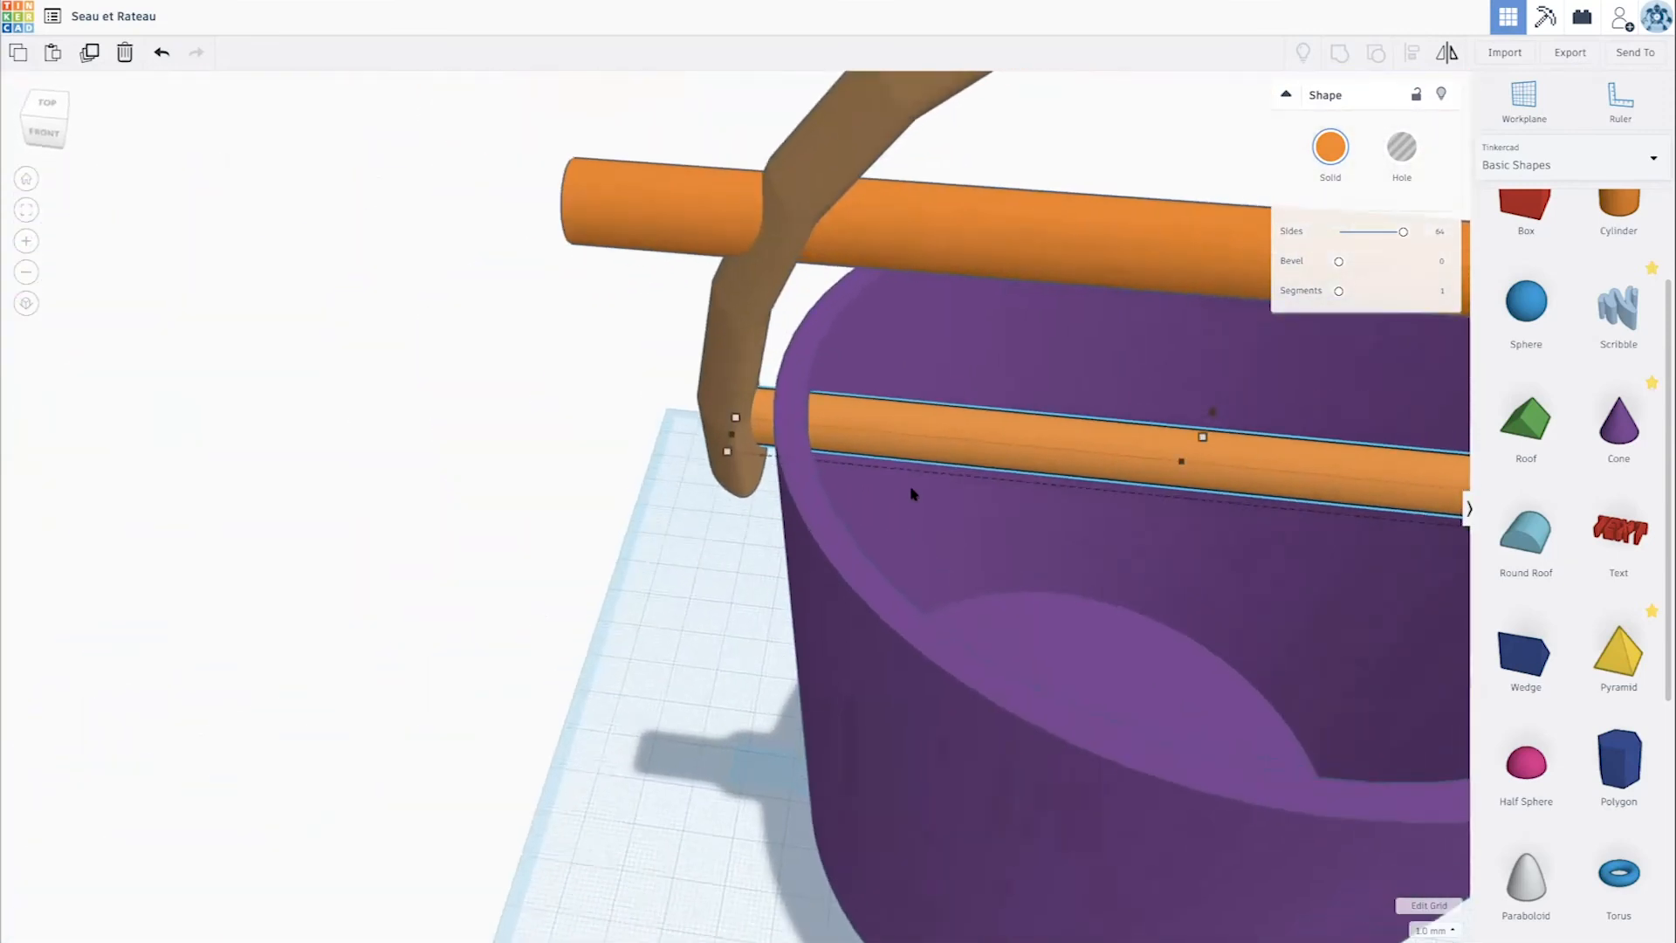
{"action": "scroll", "coordinate": [1057, 469], "scroll_direction": "down", "scroll_amount": 6}
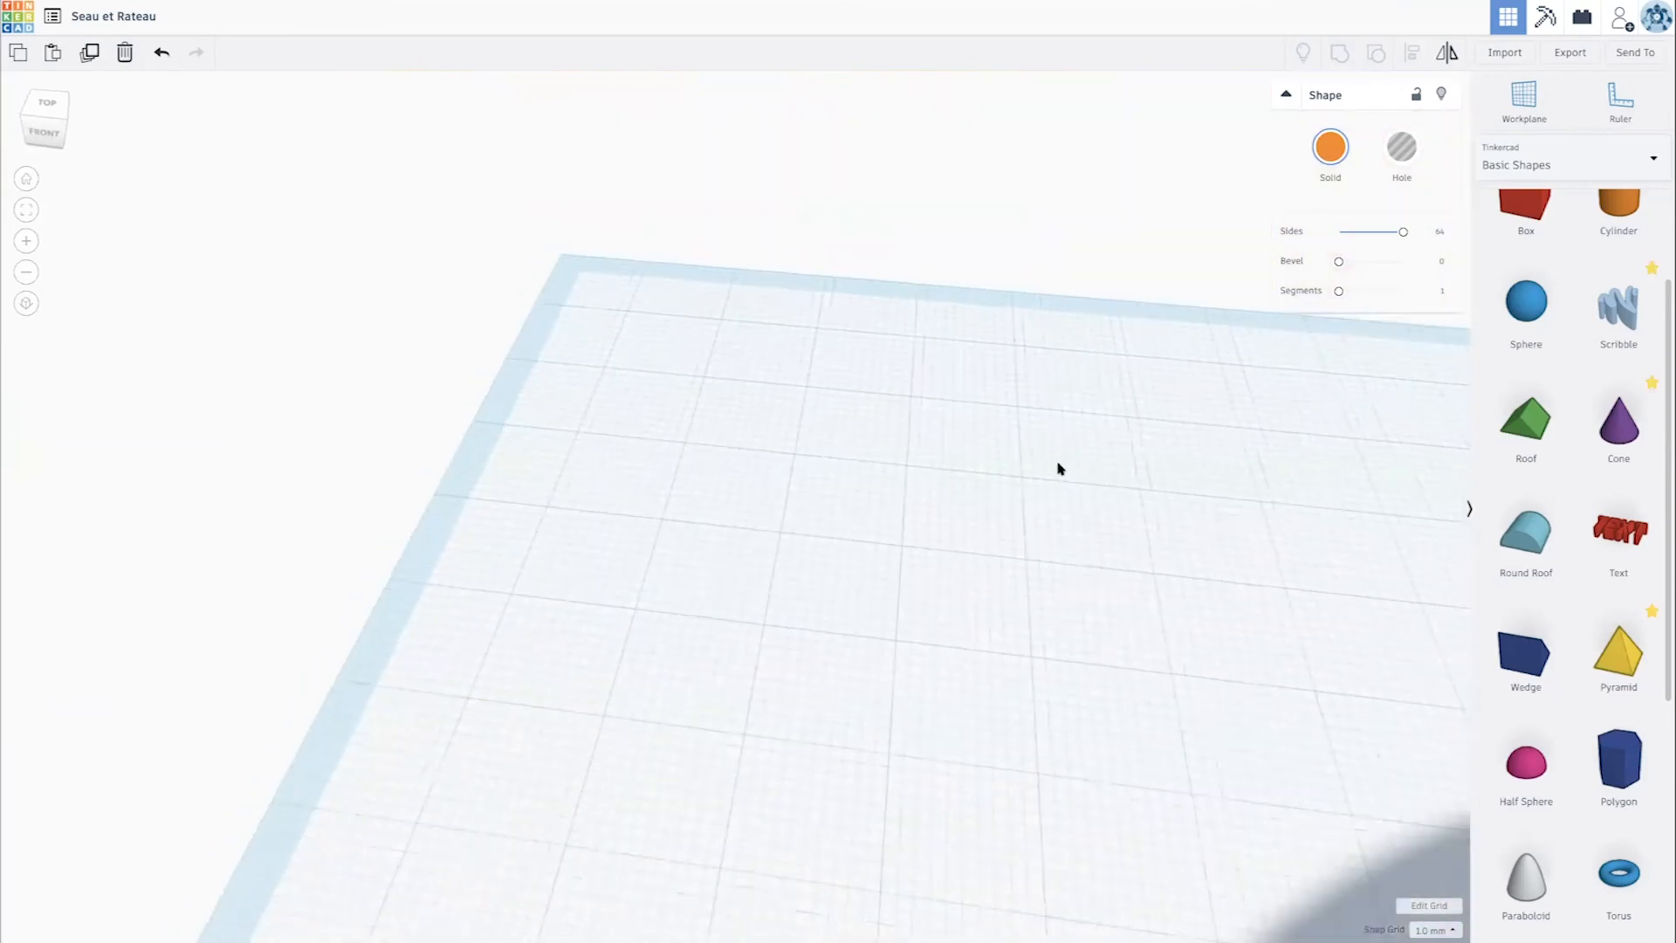
{"action": "scroll", "coordinate": [1058, 469], "scroll_direction": "up", "scroll_amount": 8}
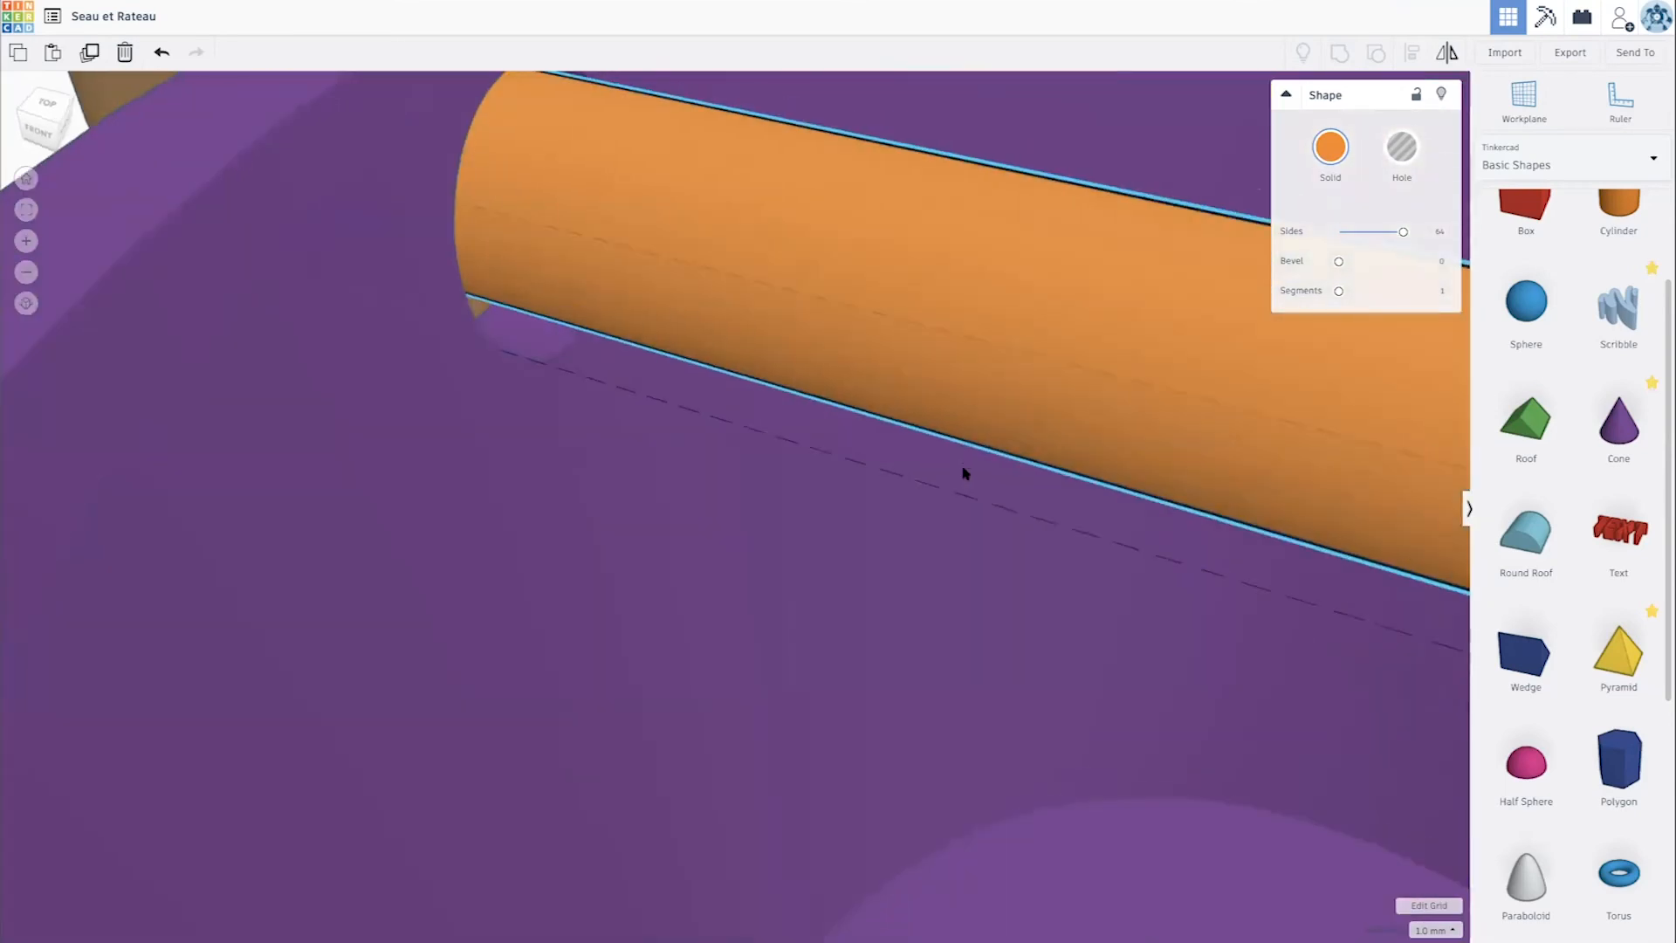
{"action": "right_click_drag", "start_coordinate": [964, 472], "coordinate": [861, 465]}
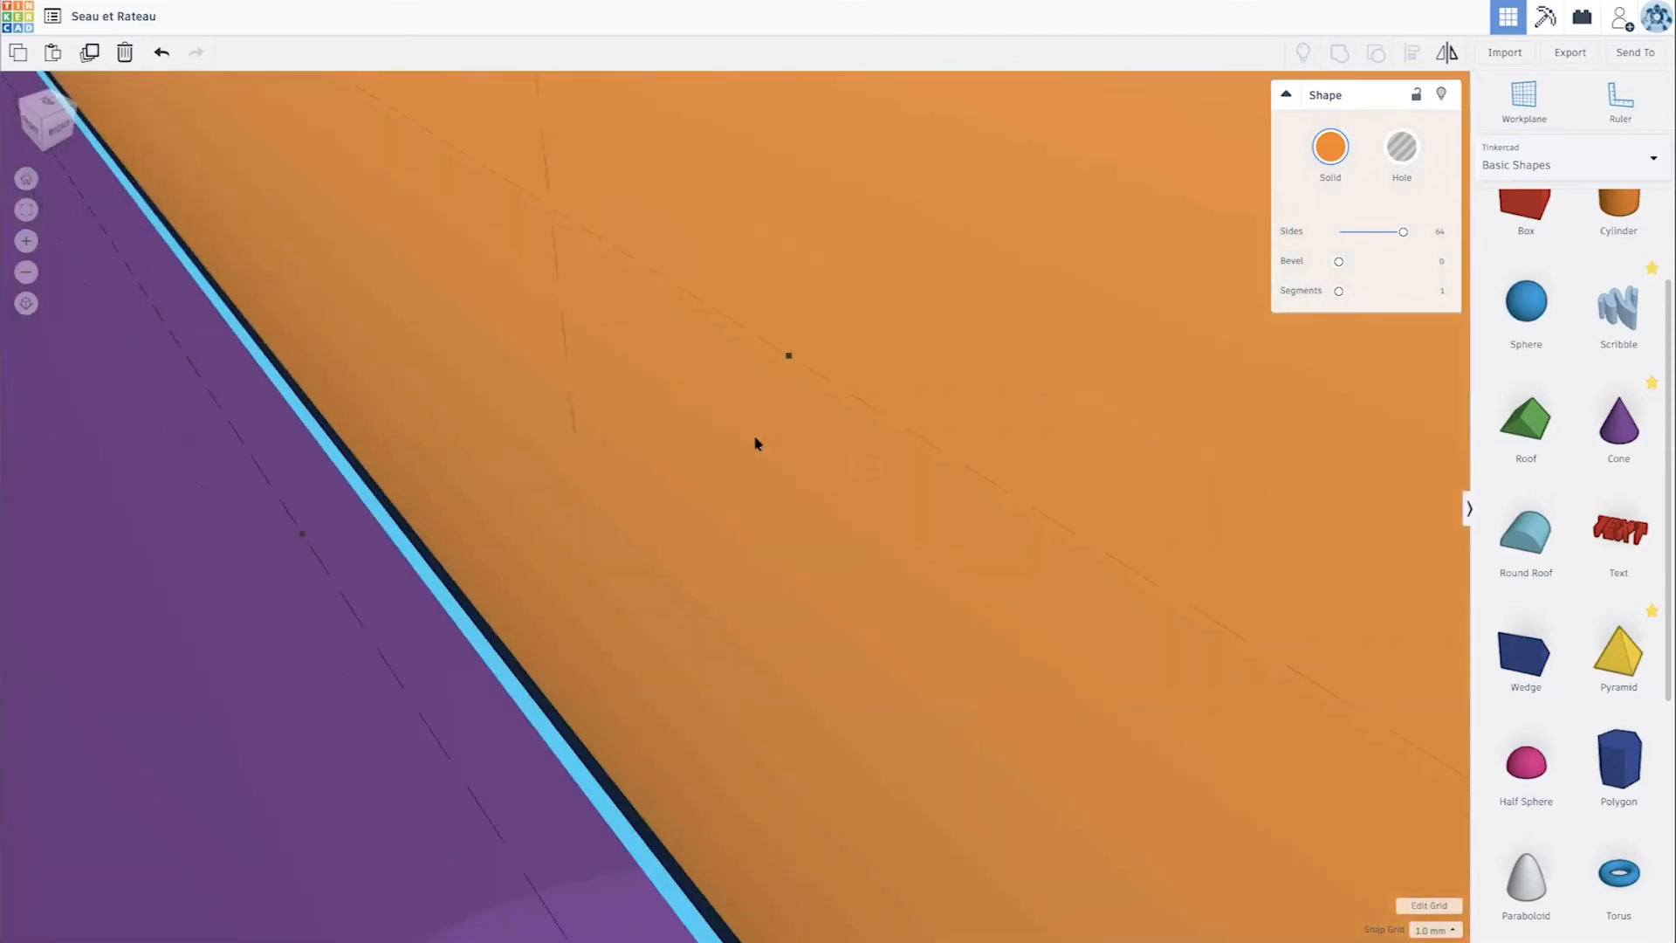
{"action": "right_click_drag", "start_coordinate": [755, 439], "coordinate": [960, 810]}
{"action": "scroll", "coordinate": [960, 810], "scroll_direction": "up", "scroll_amount": 5}
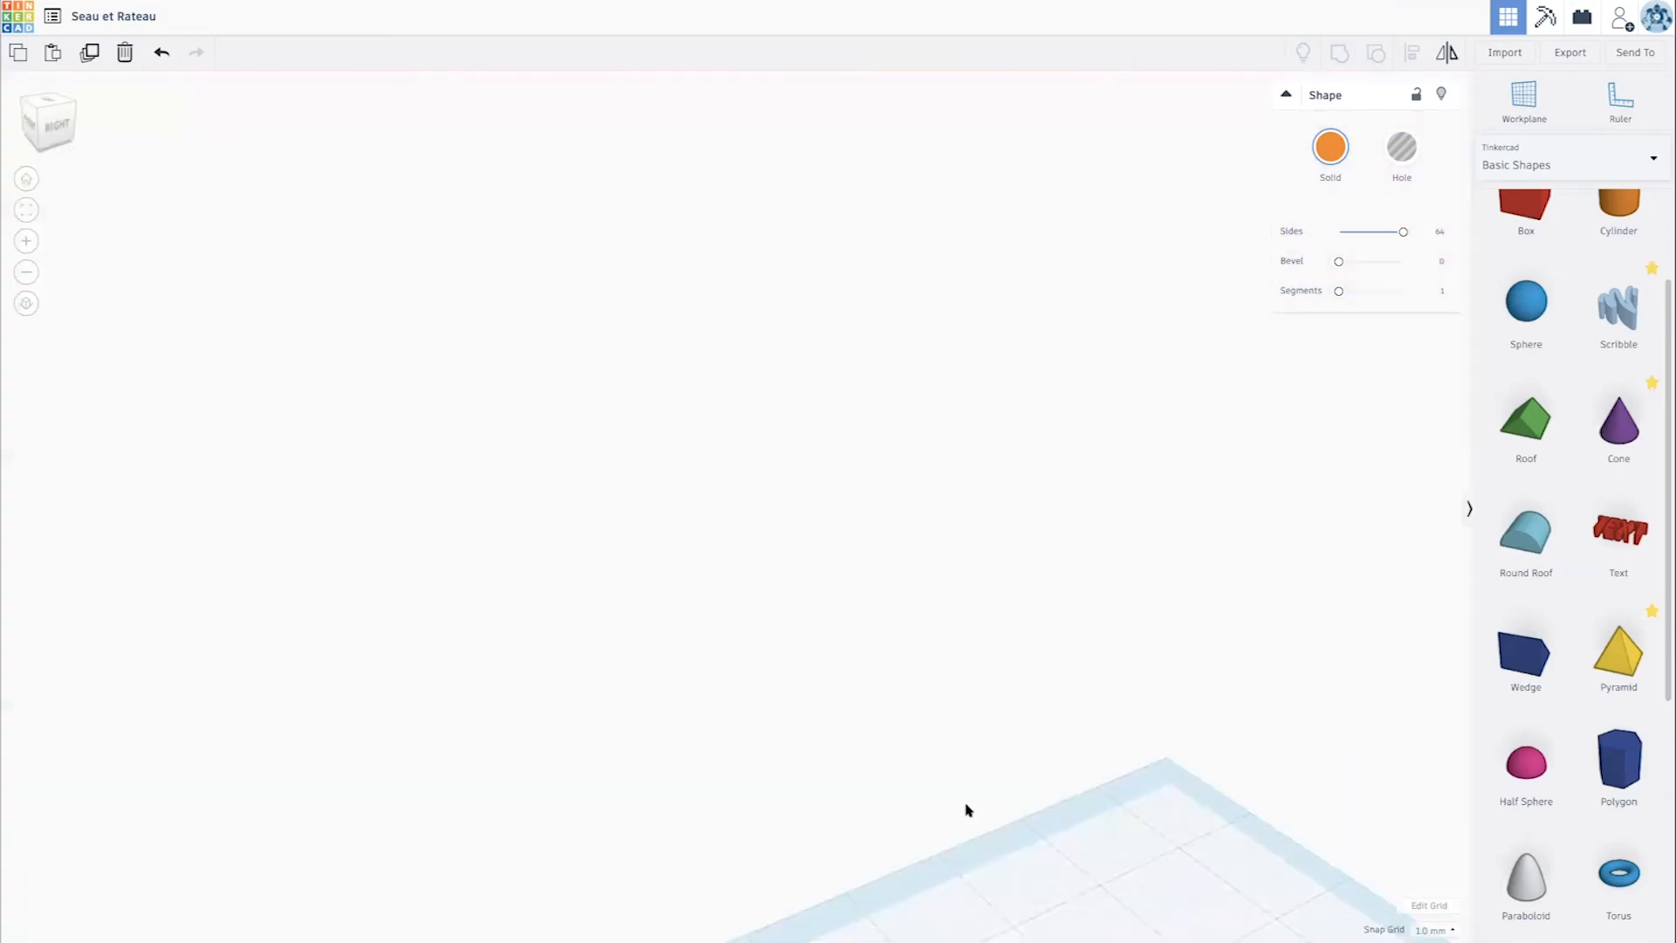
{"action": "scroll", "coordinate": [965, 810], "scroll_direction": "down", "scroll_amount": 3}
{"action": "scroll", "coordinate": [569, 697], "scroll_direction": "down", "scroll_amount": 4}
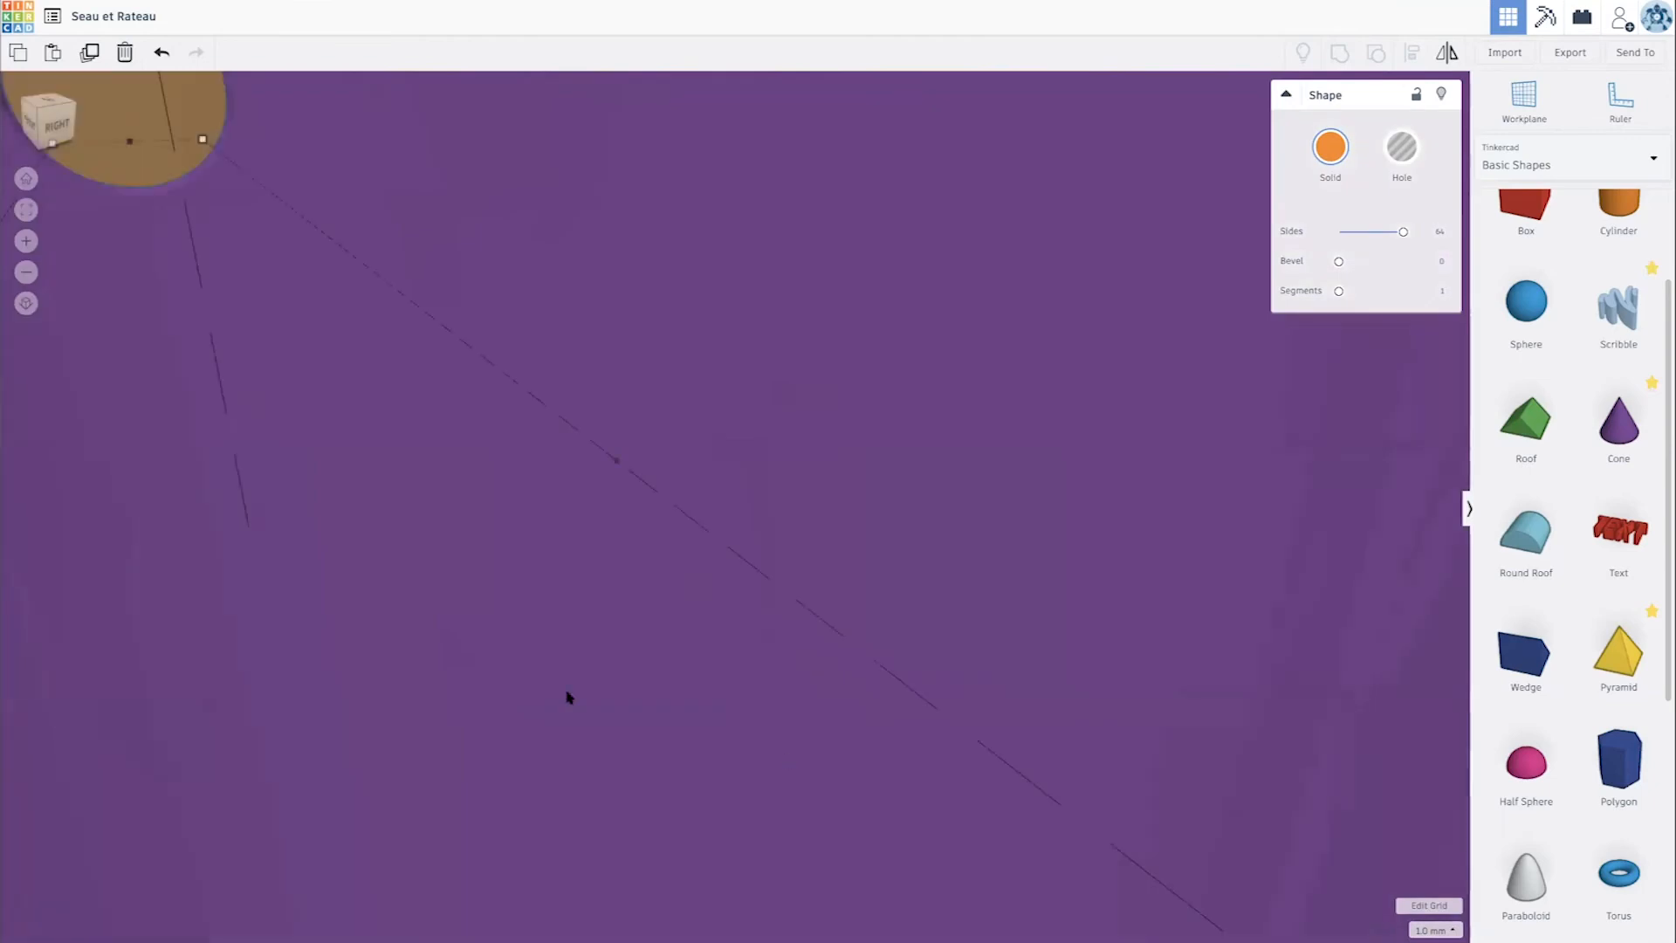
{"action": "scroll", "coordinate": [584, 677], "scroll_direction": "up", "scroll_amount": 5}
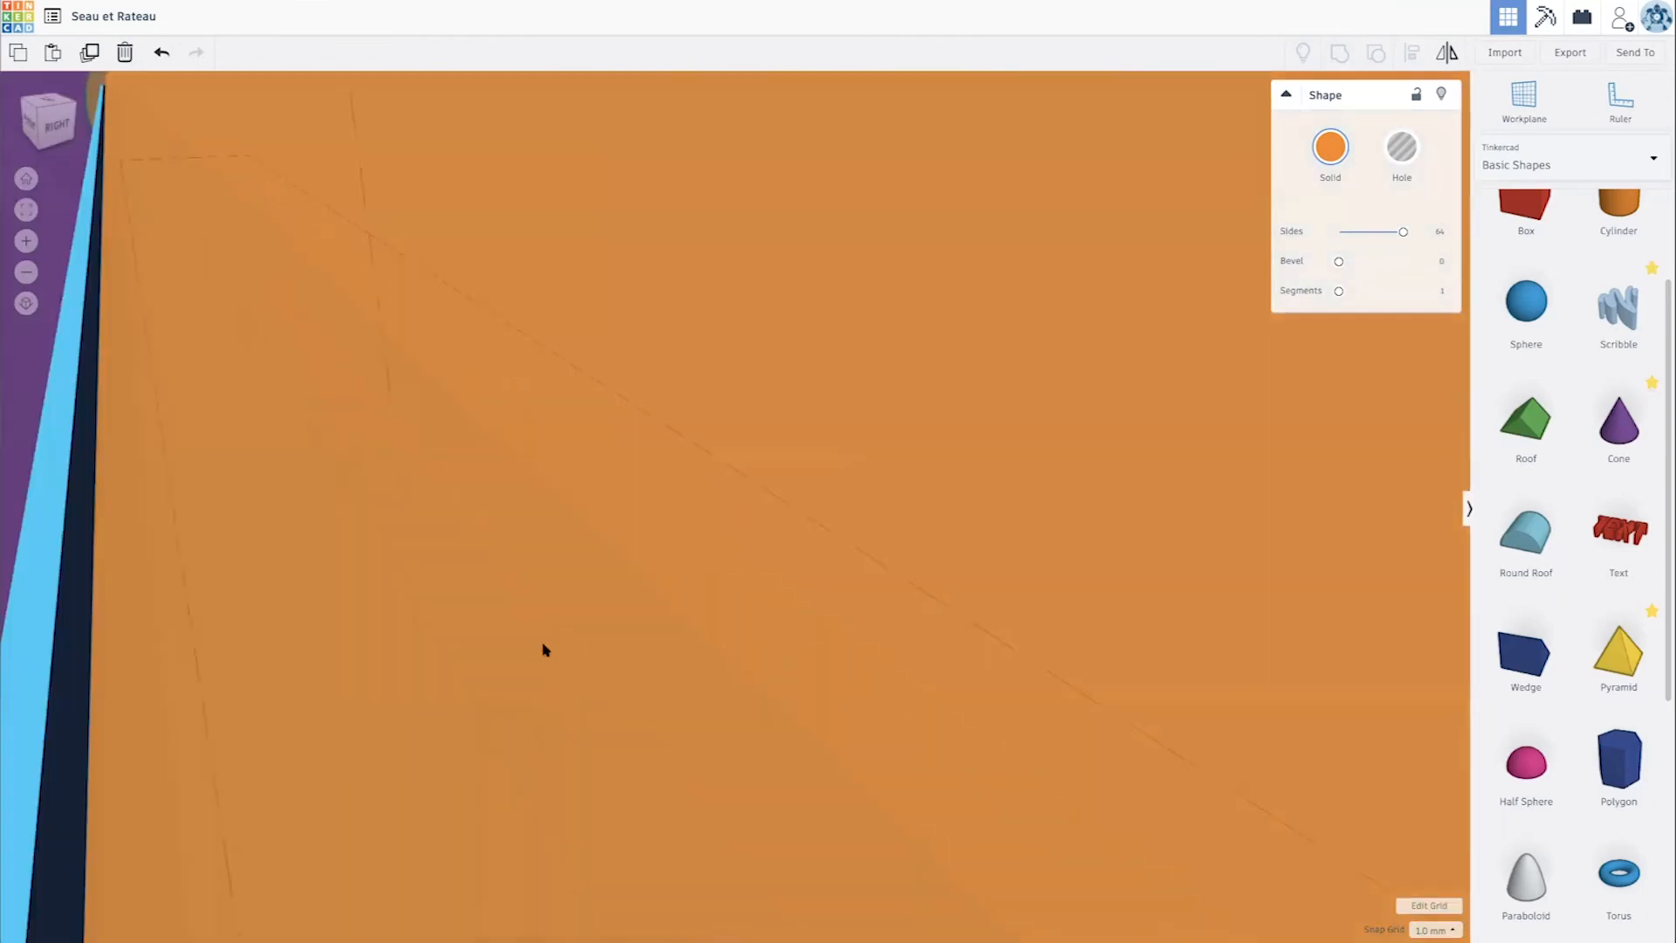
{"action": "scroll", "coordinate": [503, 573], "scroll_direction": "up", "scroll_amount": 4}
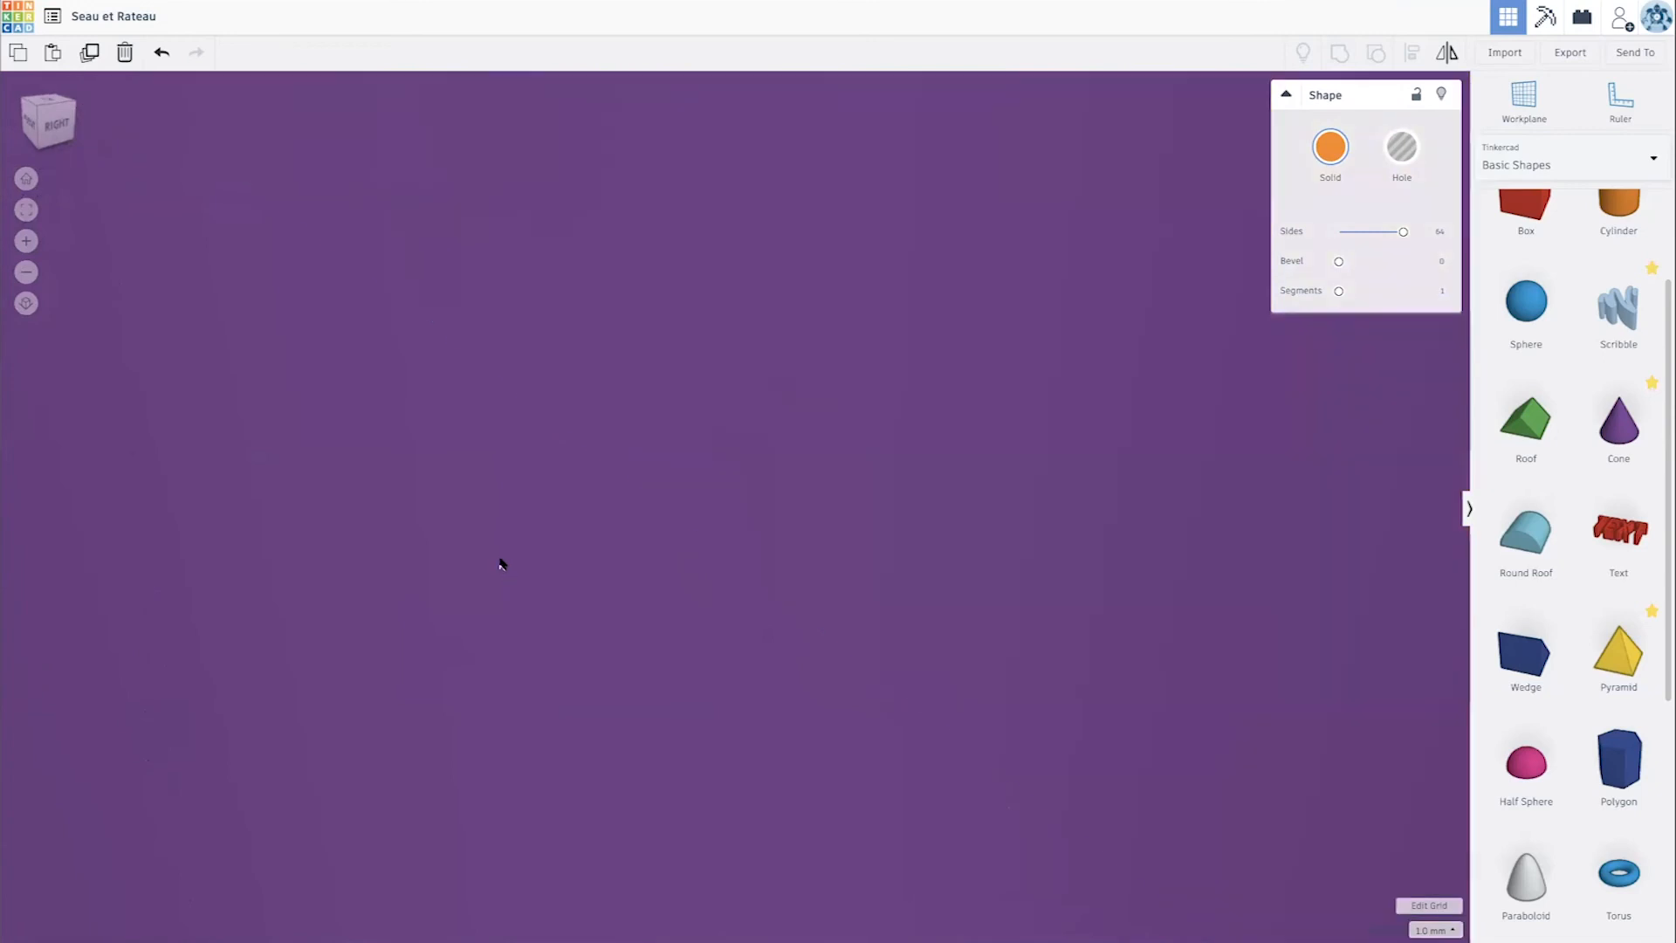
{"action": "scroll", "coordinate": [515, 583], "scroll_direction": "down", "scroll_amount": 5}
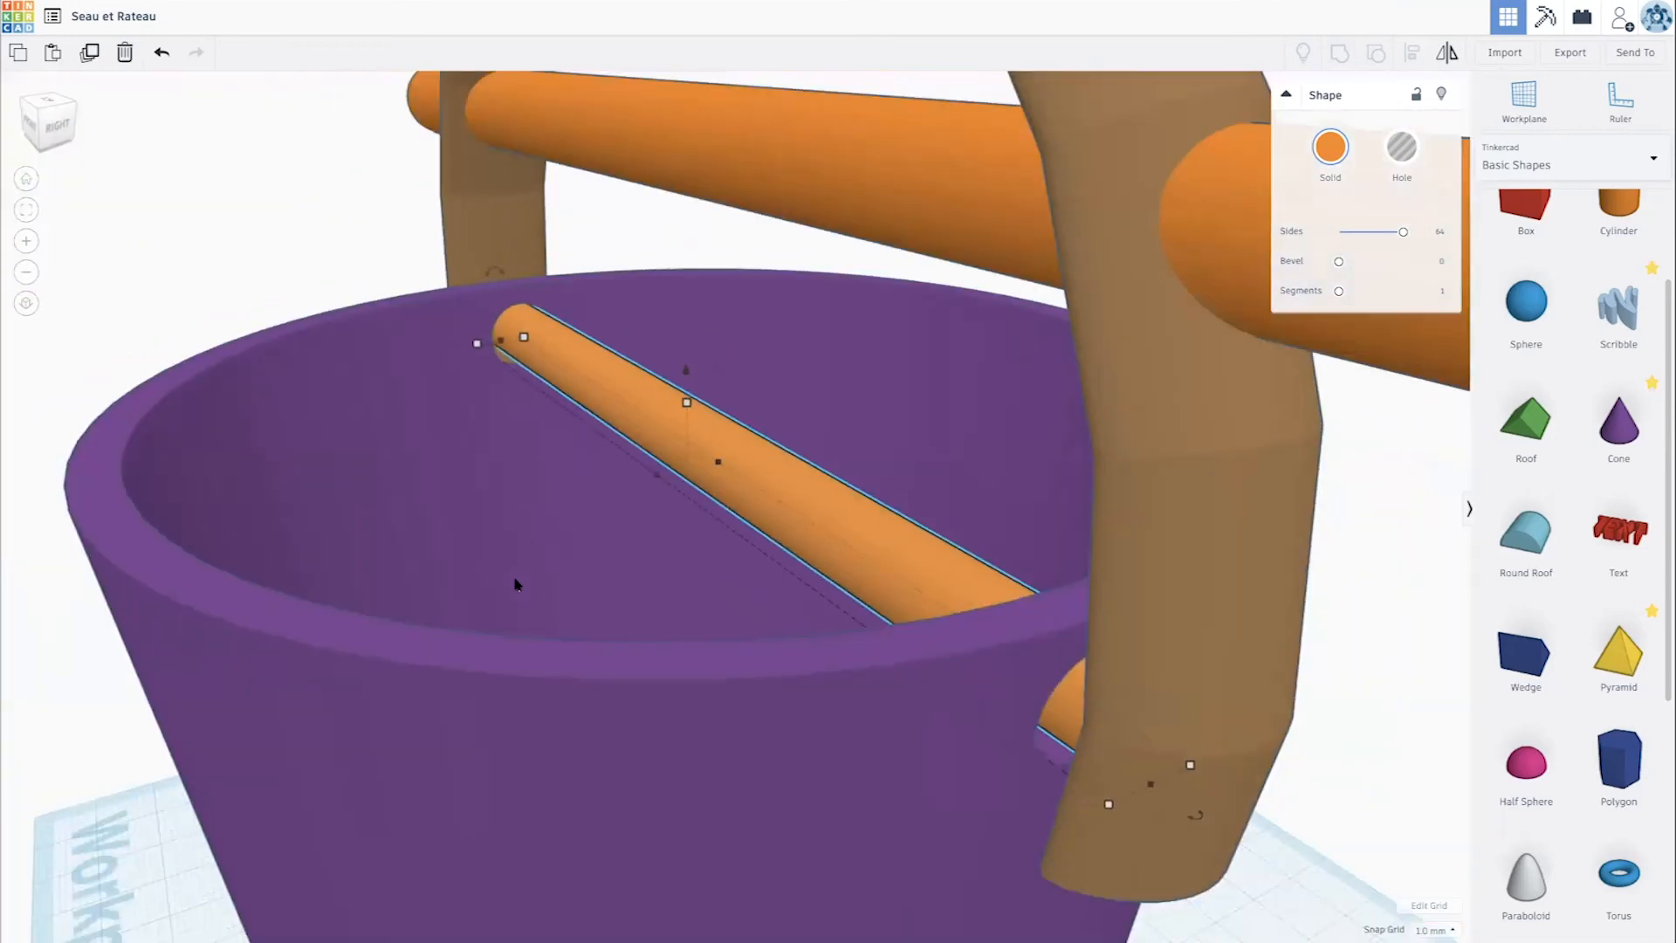
{"action": "scroll", "coordinate": [515, 583], "scroll_direction": "down", "scroll_amount": 4}
{"action": "right_click_drag", "start_coordinate": [700, 621], "coordinate": [782, 621]}
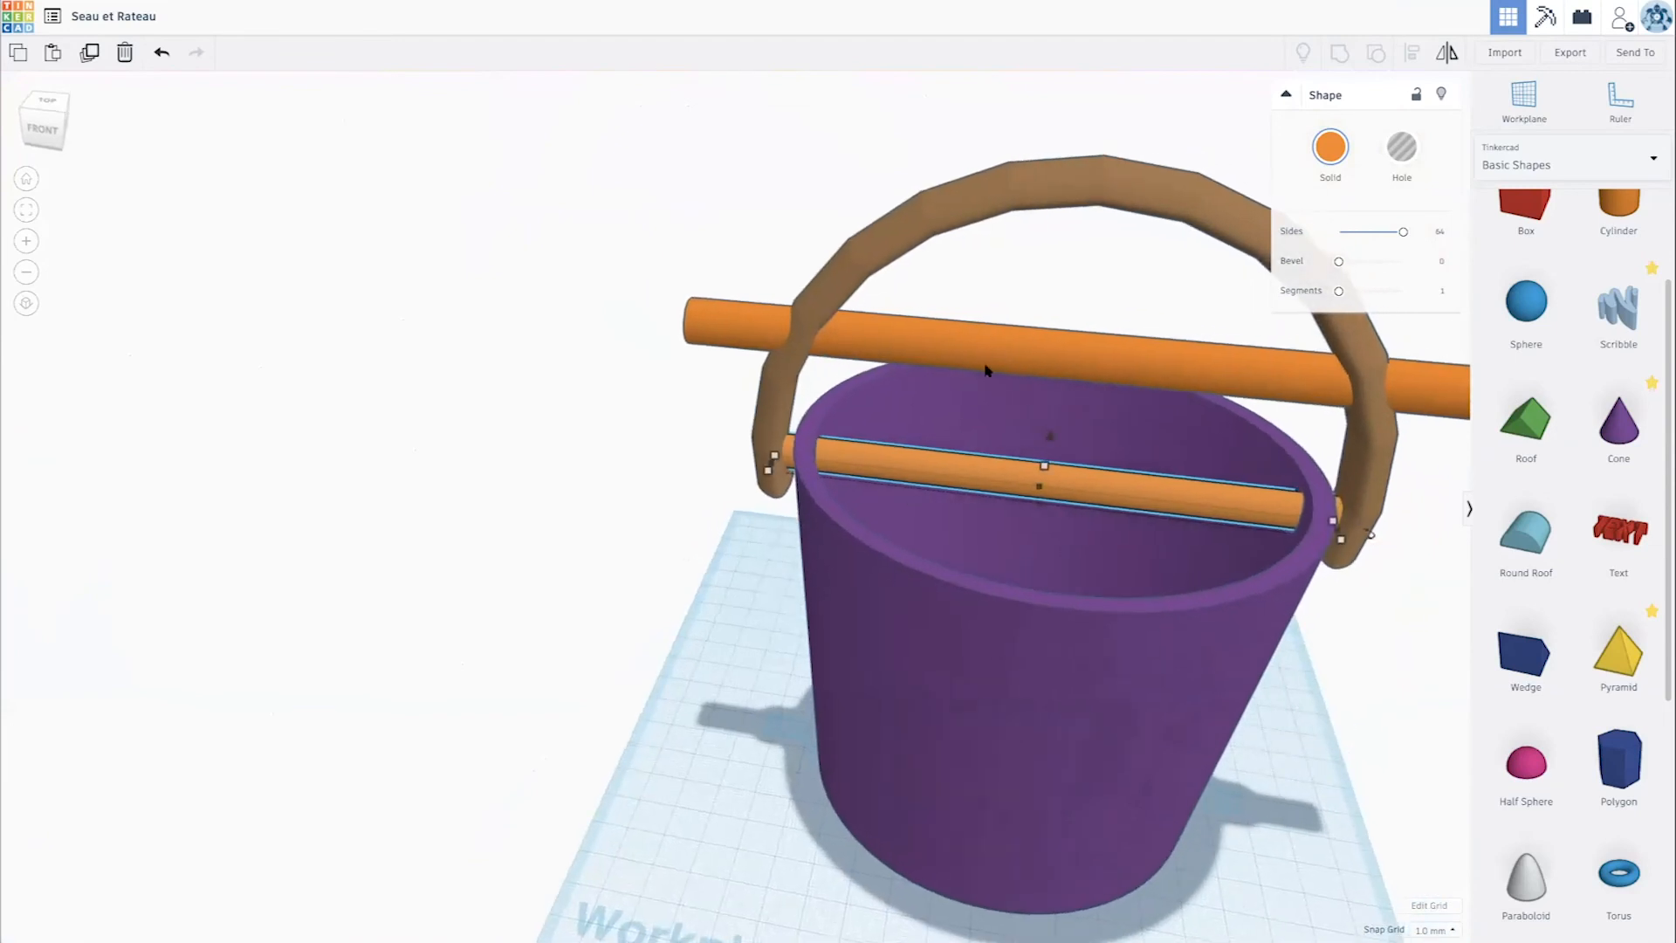
- Copy the upper rod and lower one of the two to the level of the bucket's pierced holes
{"action": "left_click_drag", "start_coordinate": [999, 340], "coordinate": [995, 284]}
{"action": "scroll", "coordinate": [993, 287], "scroll_direction": "up", "scroll_amount": 4}
{"action": "key", "text": "ctrl+z"}
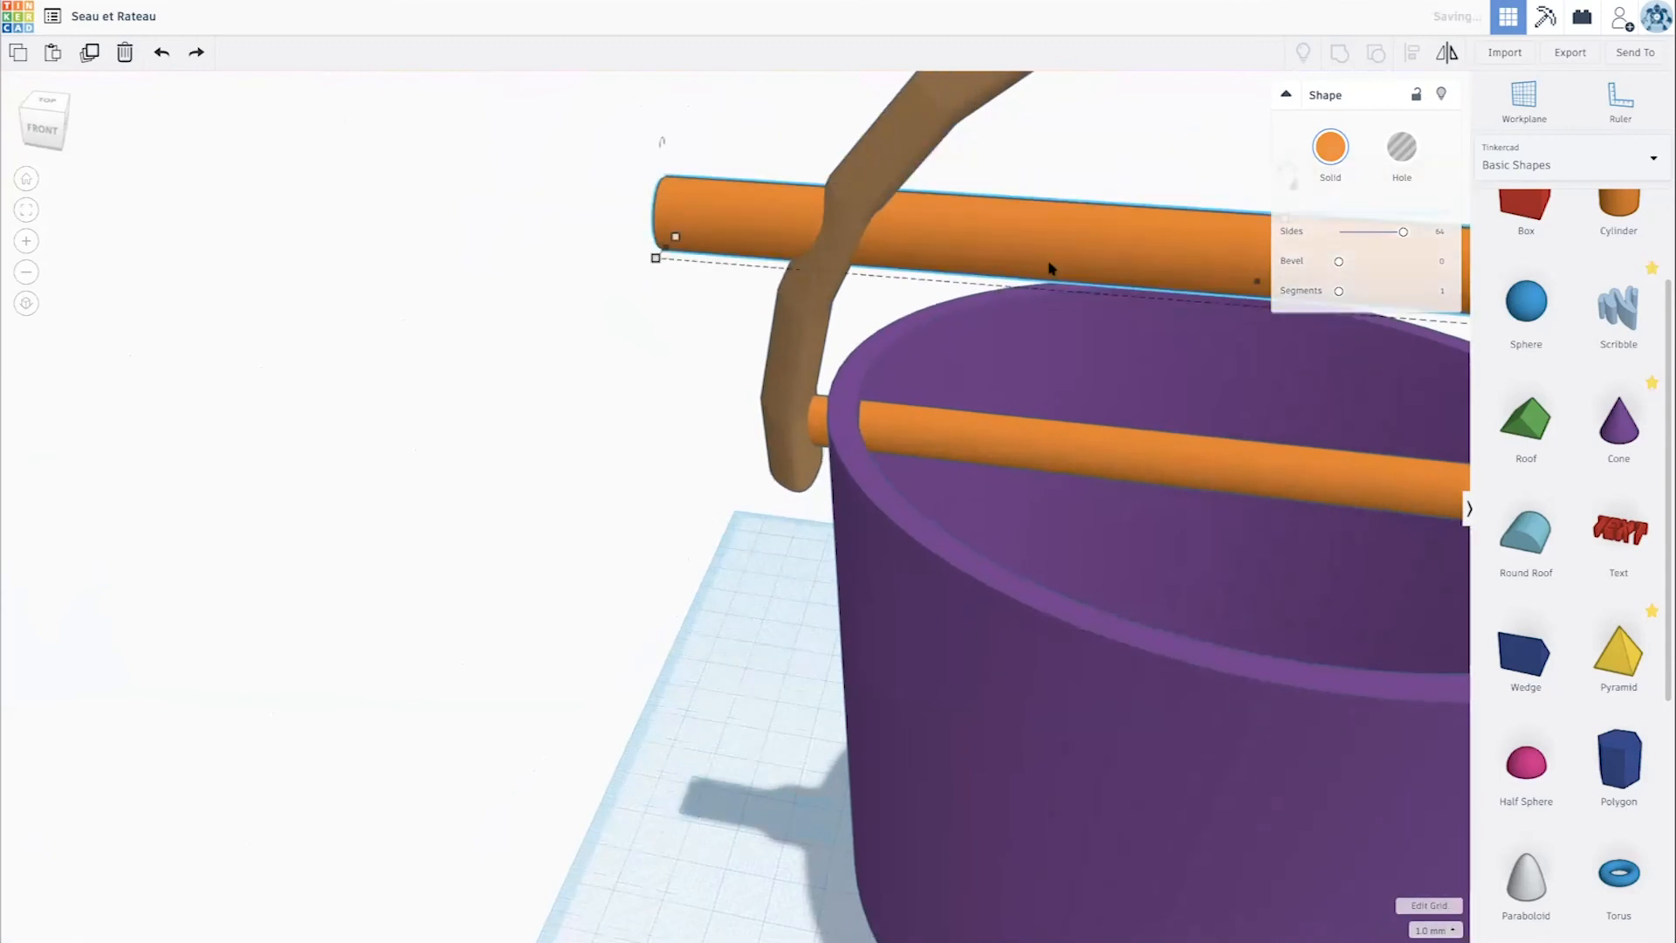
{"action": "scroll", "coordinate": [1052, 270], "scroll_direction": "down", "scroll_amount": 4}
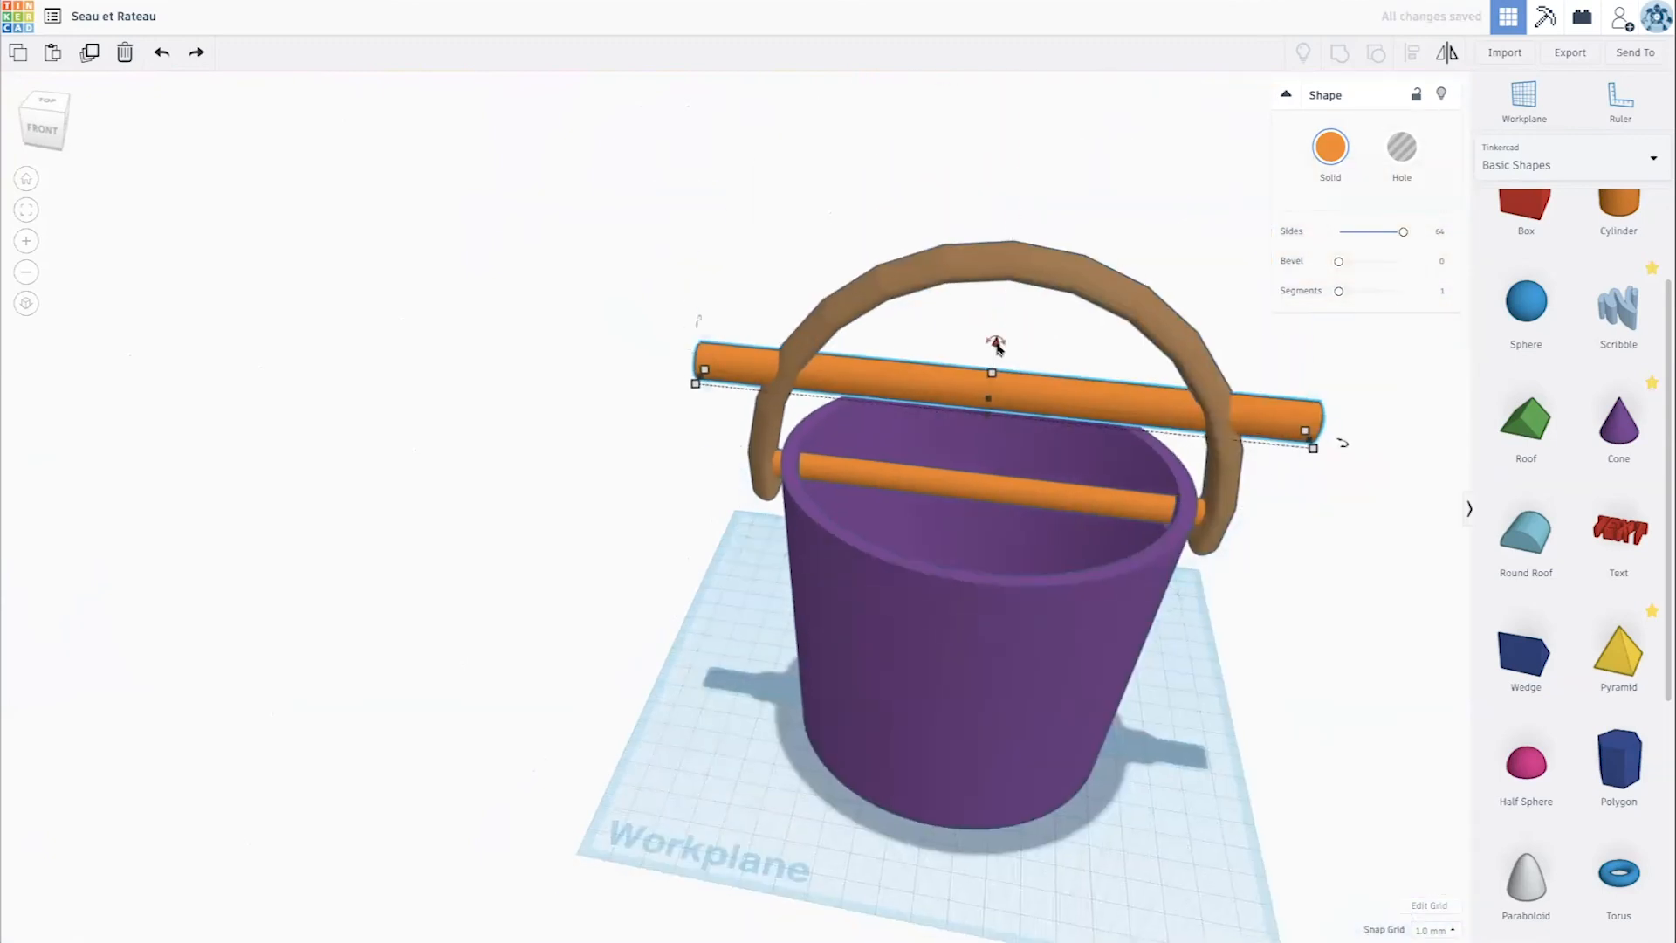
{"action": "left_click_drag", "start_coordinate": [998, 347], "coordinate": [984, 445]}
{"action": "left_click", "coordinate": [958, 406]}
- Shorten the lowered thicker rod at both ends to span only the bucket's interior, and turn it into a hole
{"action": "left_click_drag", "start_coordinate": [1220, 541], "coordinate": [1164, 540]}
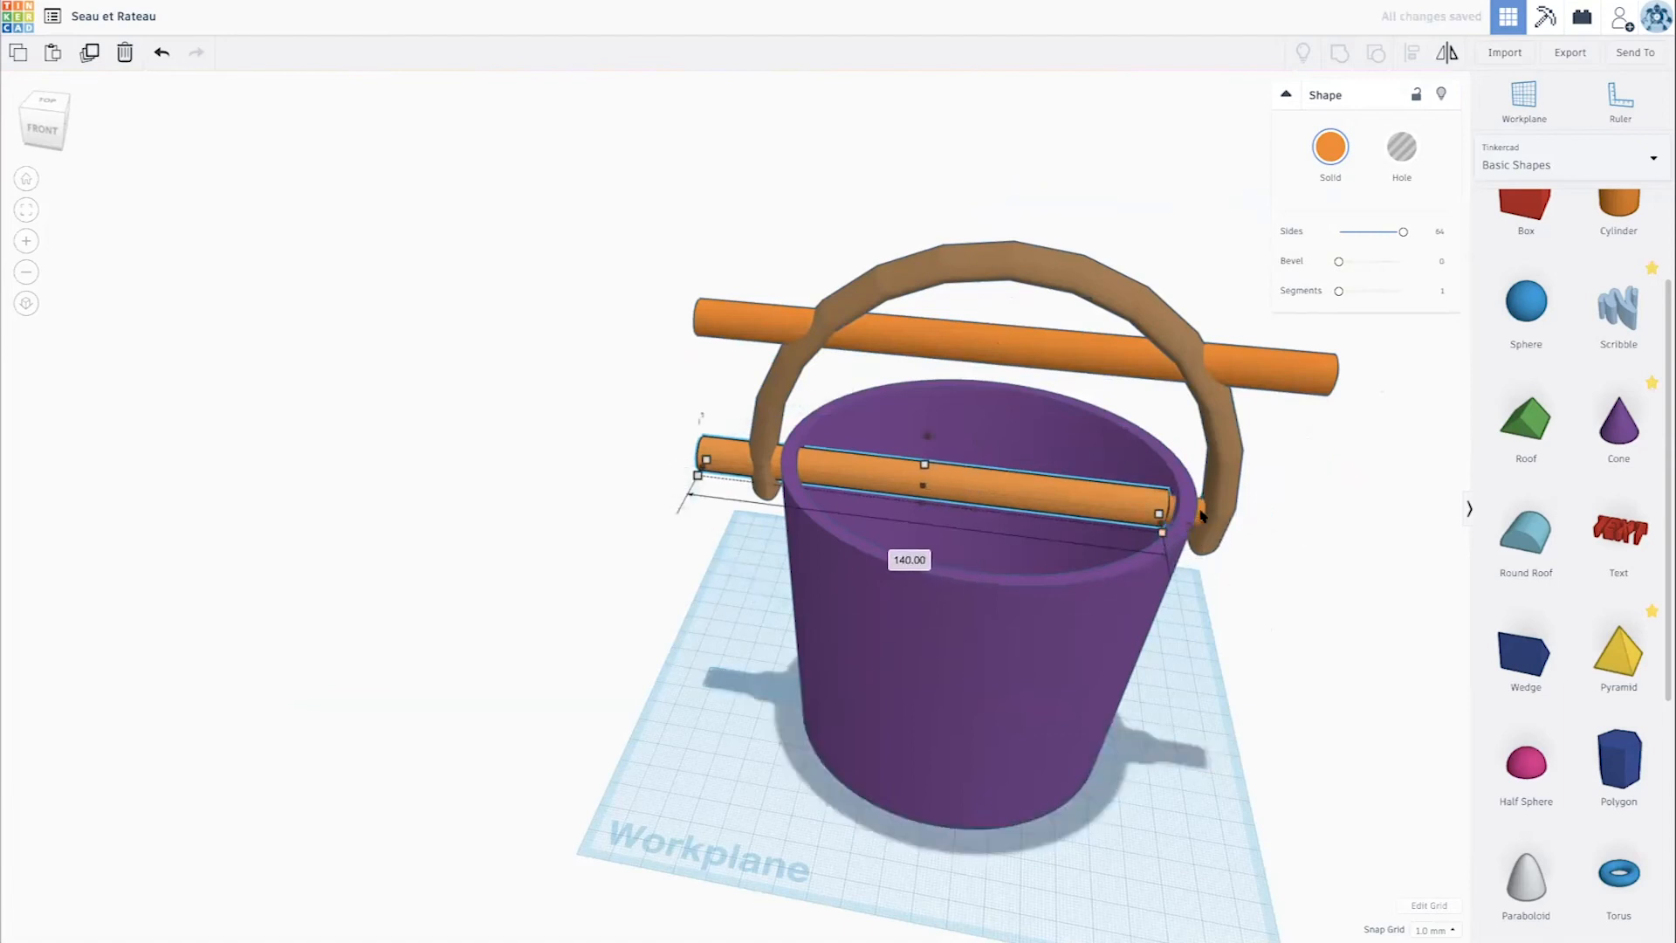
{"action": "left_click_drag", "start_coordinate": [706, 460], "coordinate": [819, 481]}
{"action": "left_click", "coordinate": [1401, 147]}
{"action": "right_click_drag", "start_coordinate": [927, 407], "coordinate": [980, 363]}
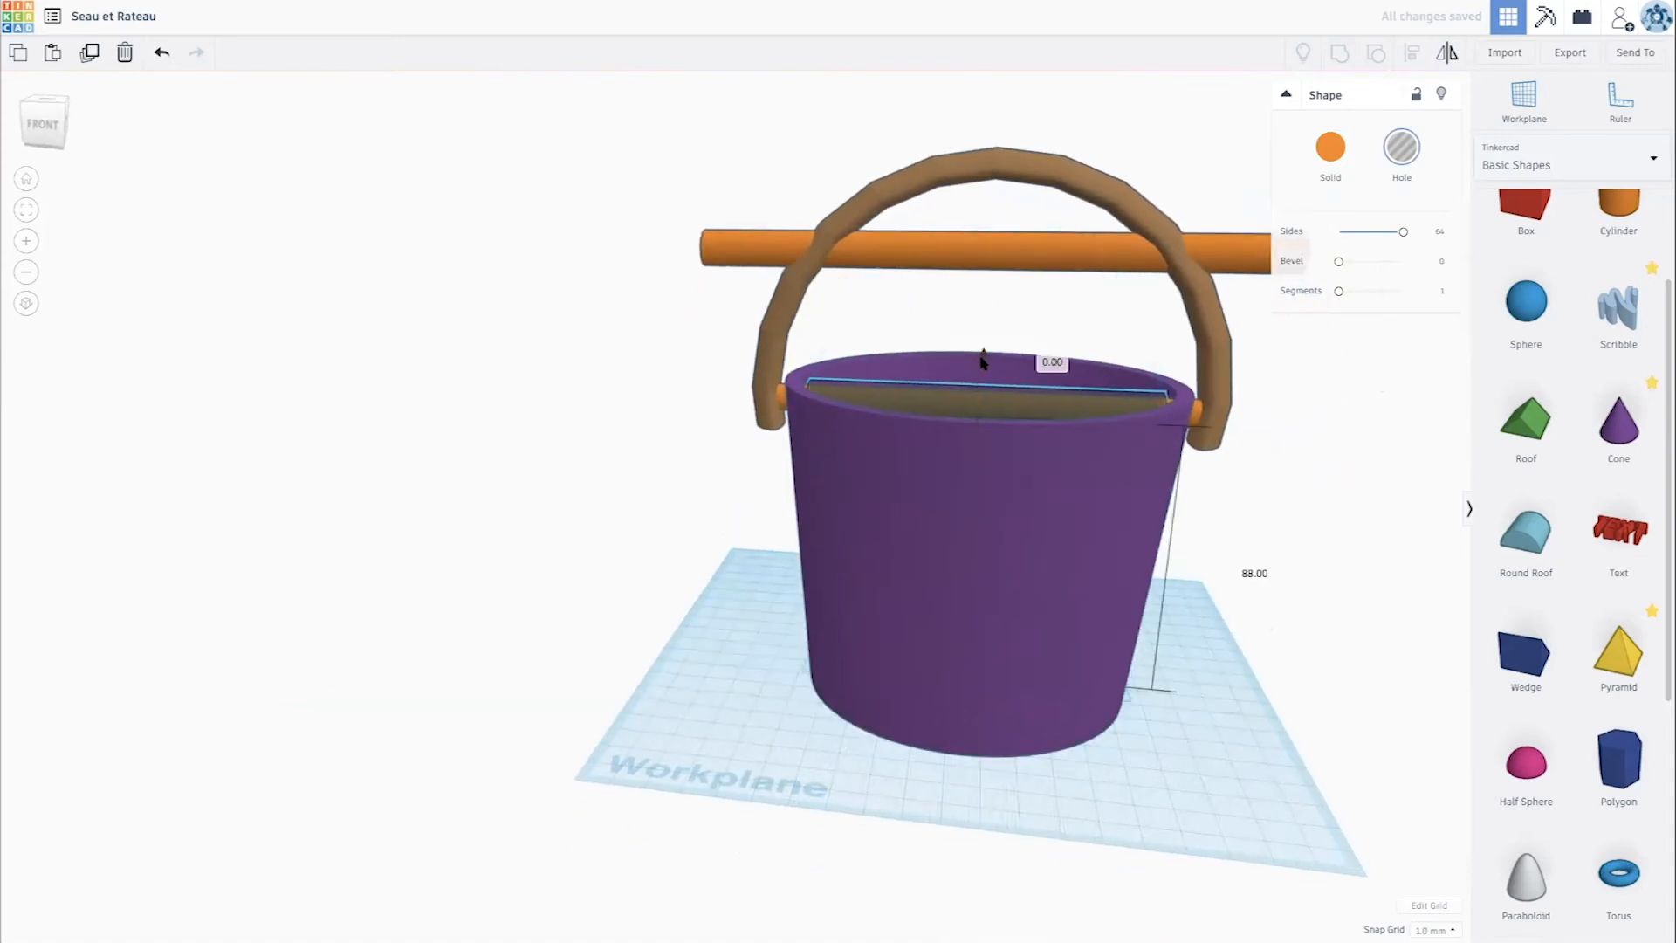
{"action": "right_click_drag", "start_coordinate": [980, 430], "coordinate": [998, 462]}
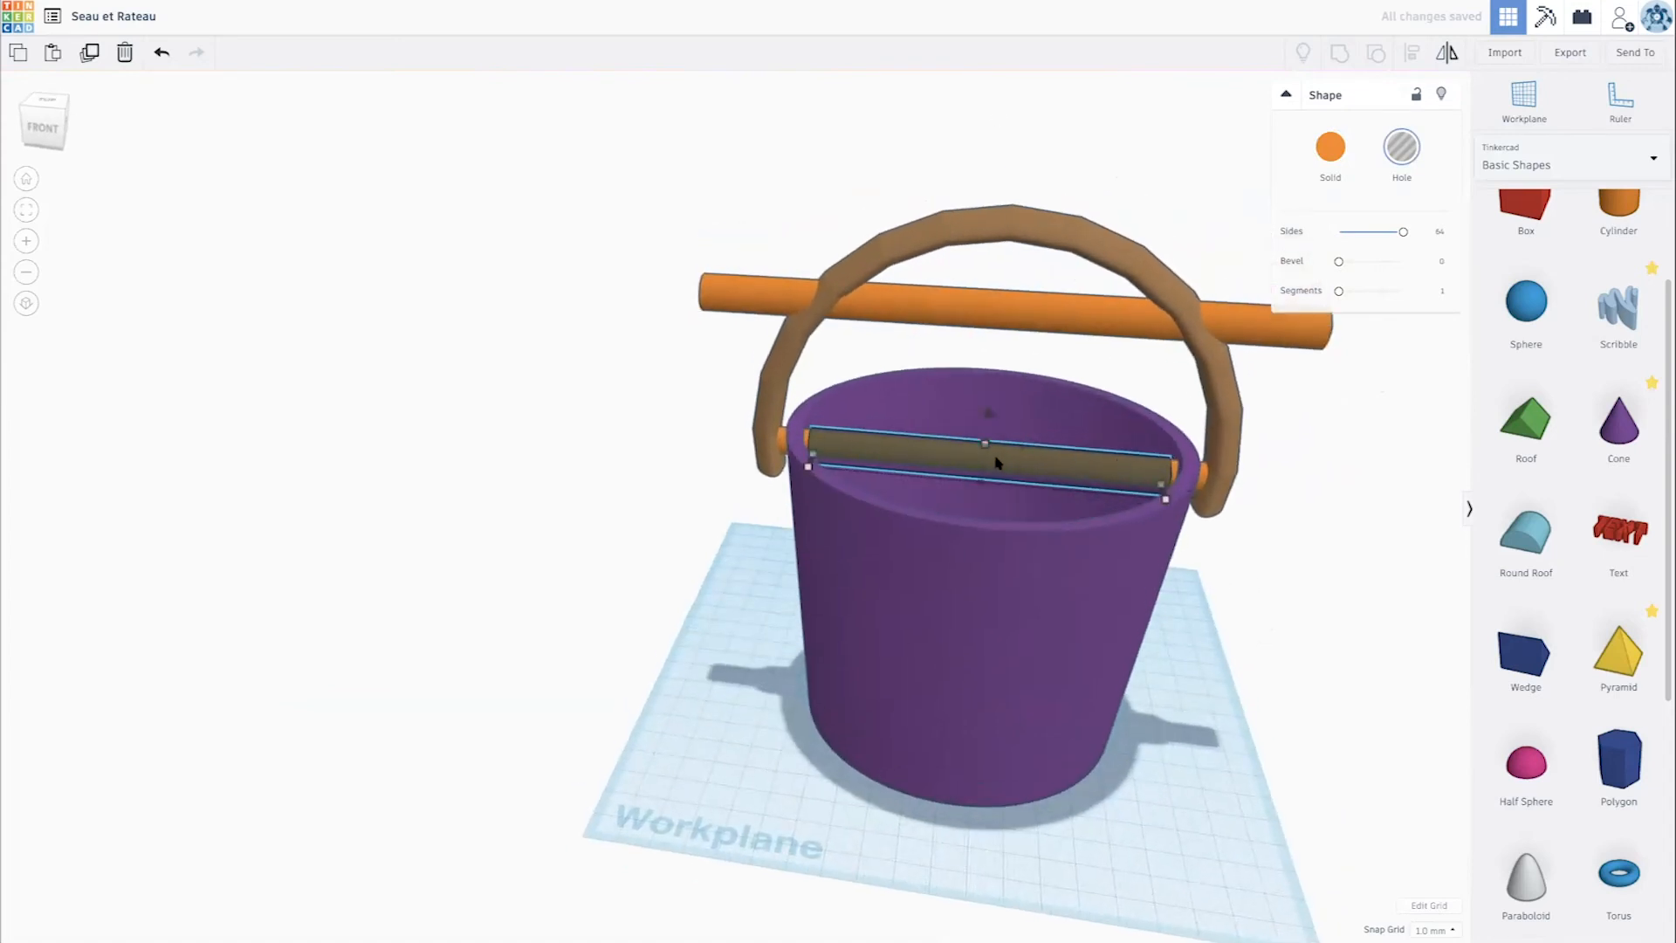
- Try to group the hole cylinder with the thin rod while the bucket is also selected, and undo the grouping
{"action": "left_click", "coordinate": [1031, 384], "text": "shift"}
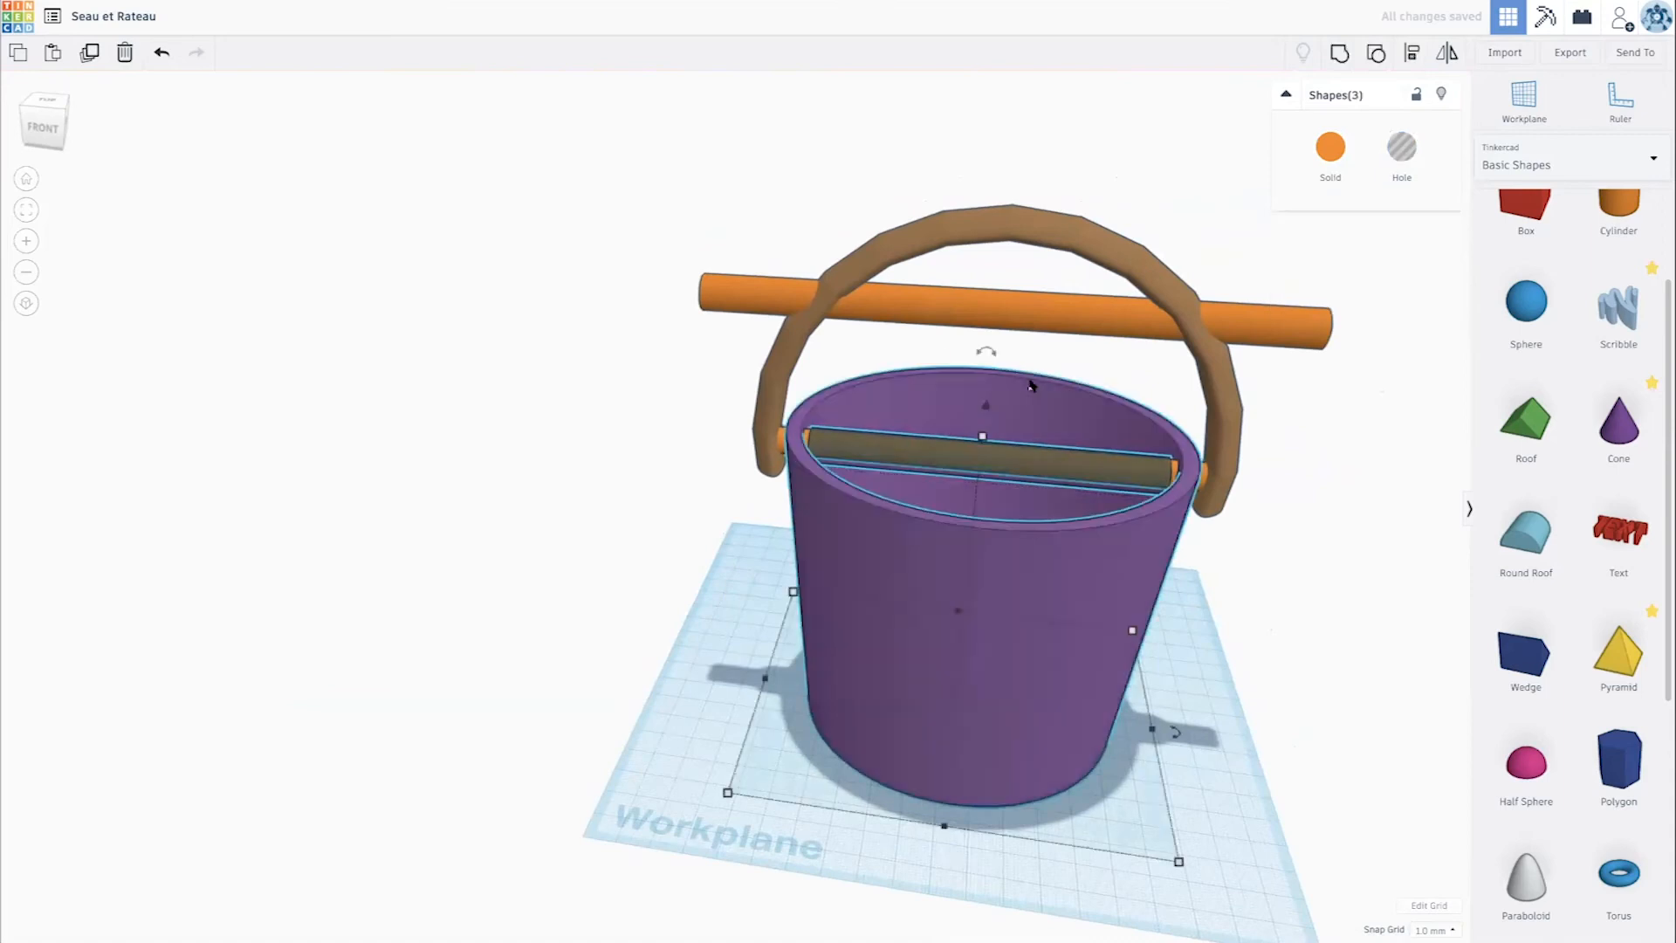
{"action": "left_click", "coordinate": [1339, 53]}
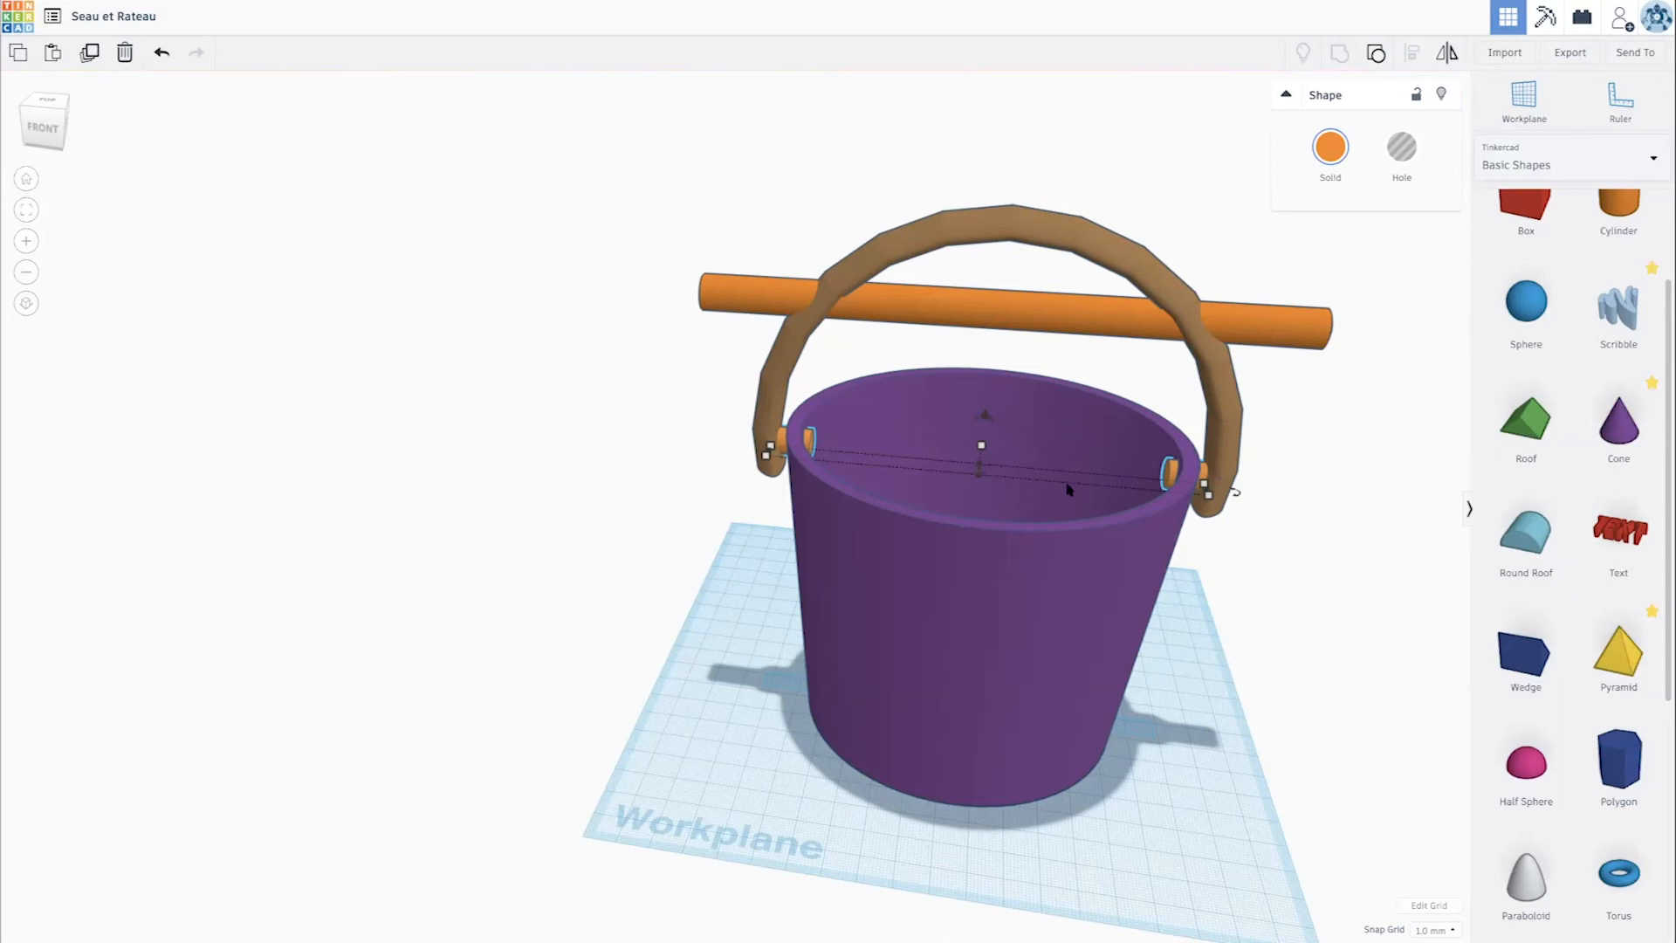
{"action": "key", "text": "ctrl+z"}
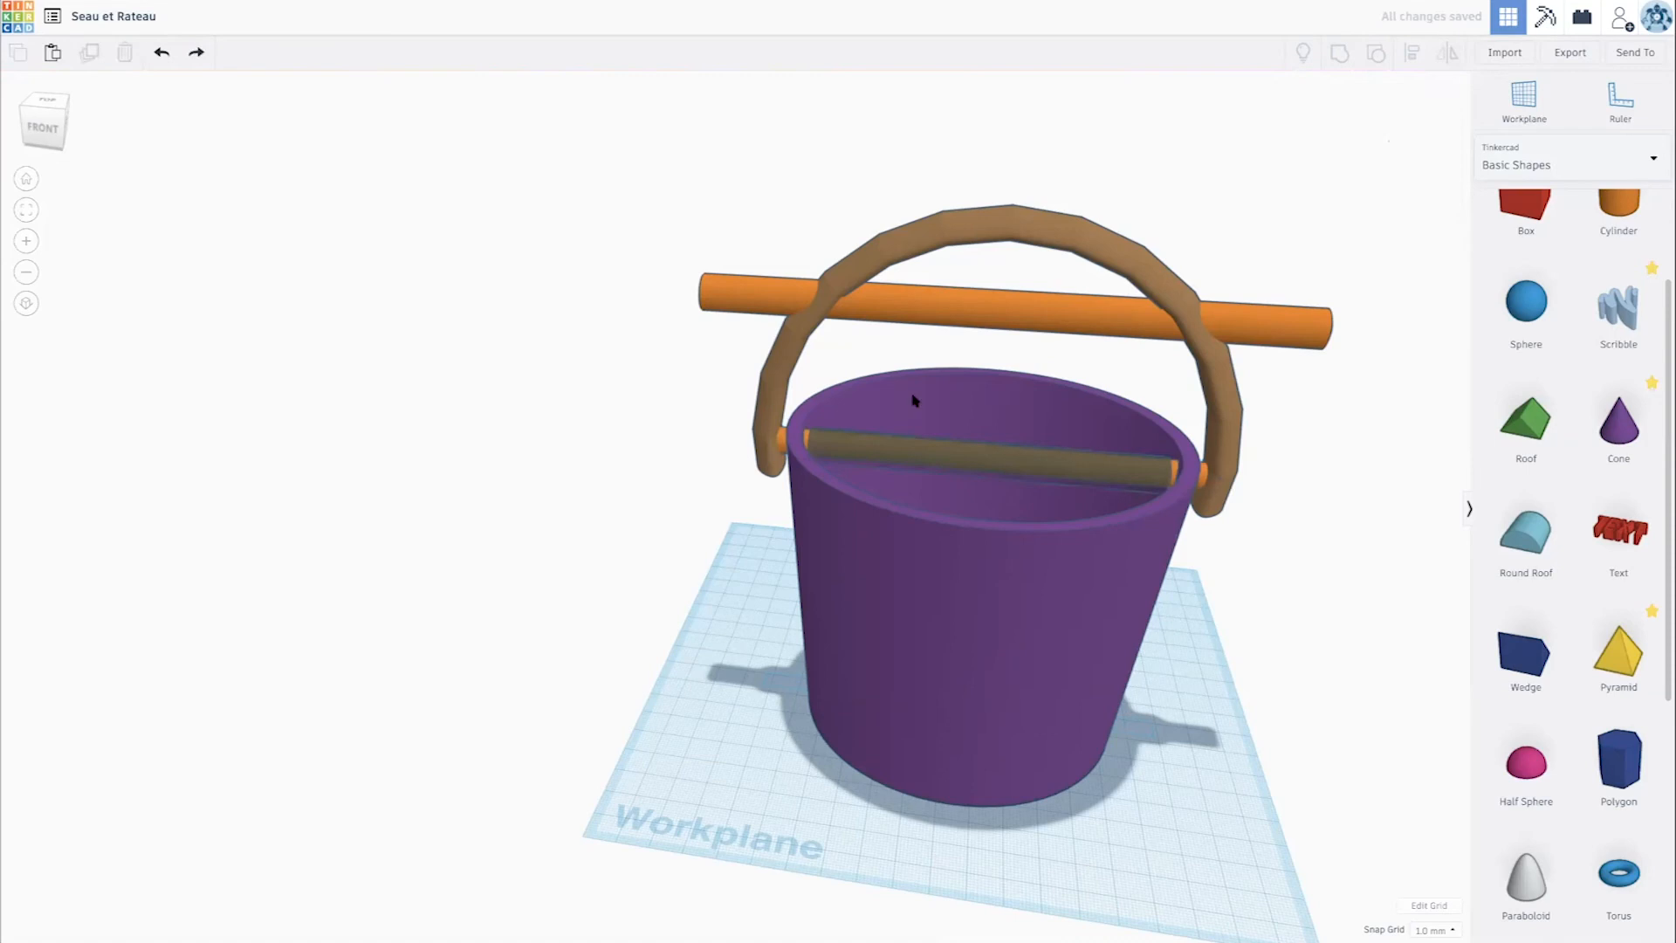
- Group the hole cylinder with only the thin rod to cut away its middle inside the bucket
{"action": "left_click_drag", "start_coordinate": [836, 353], "coordinate": [1092, 752]}
{"action": "left_click", "coordinate": [998, 494]}
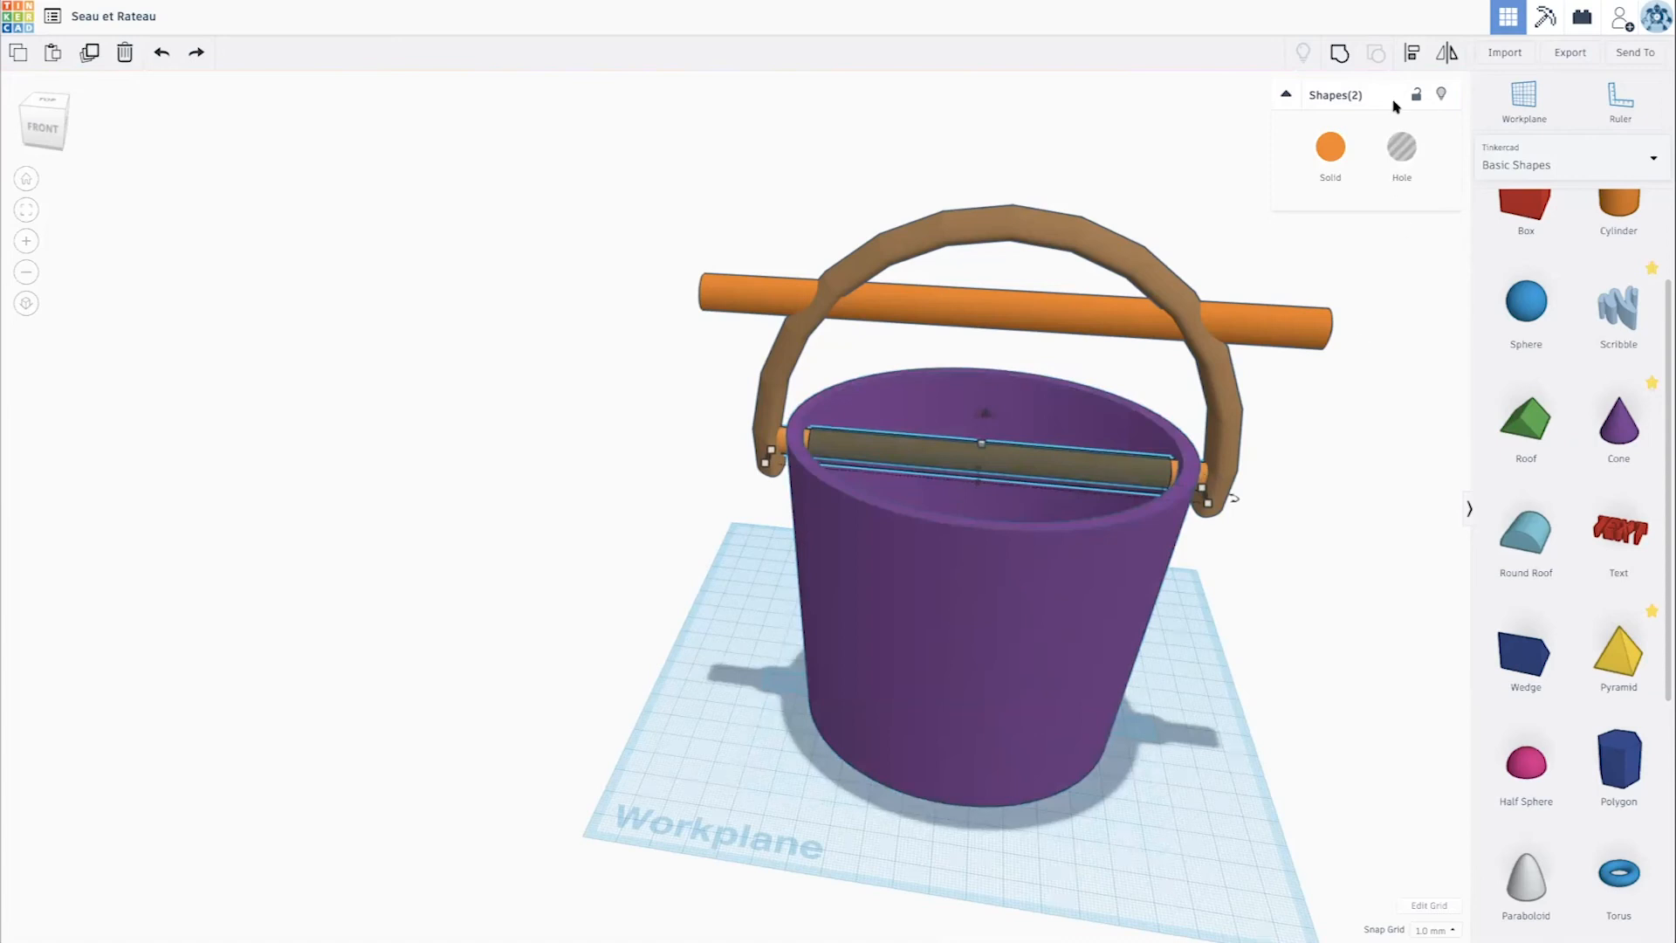
{"action": "left_click", "coordinate": [1340, 54]}
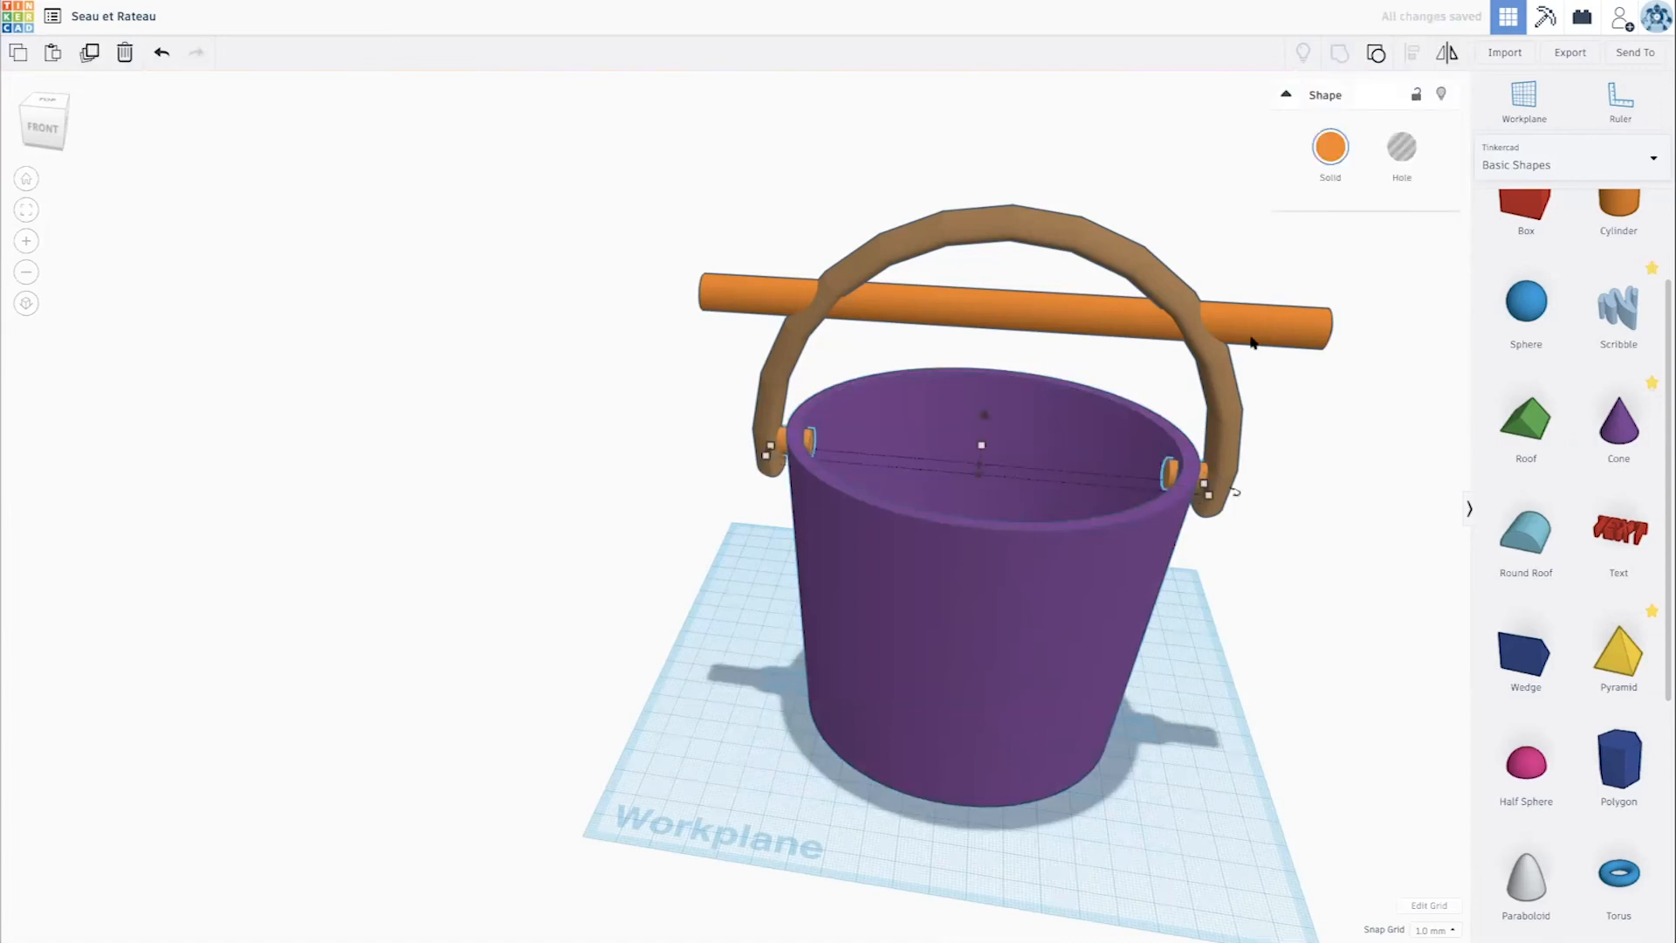
- Lower the remaining upper rod by 48 mm and shorten it to a thin disc against the bucket's left inner wall
{"action": "left_click", "coordinate": [985, 316]}
{"action": "left_click_drag", "start_coordinate": [1002, 259], "coordinate": [1004, 413]}
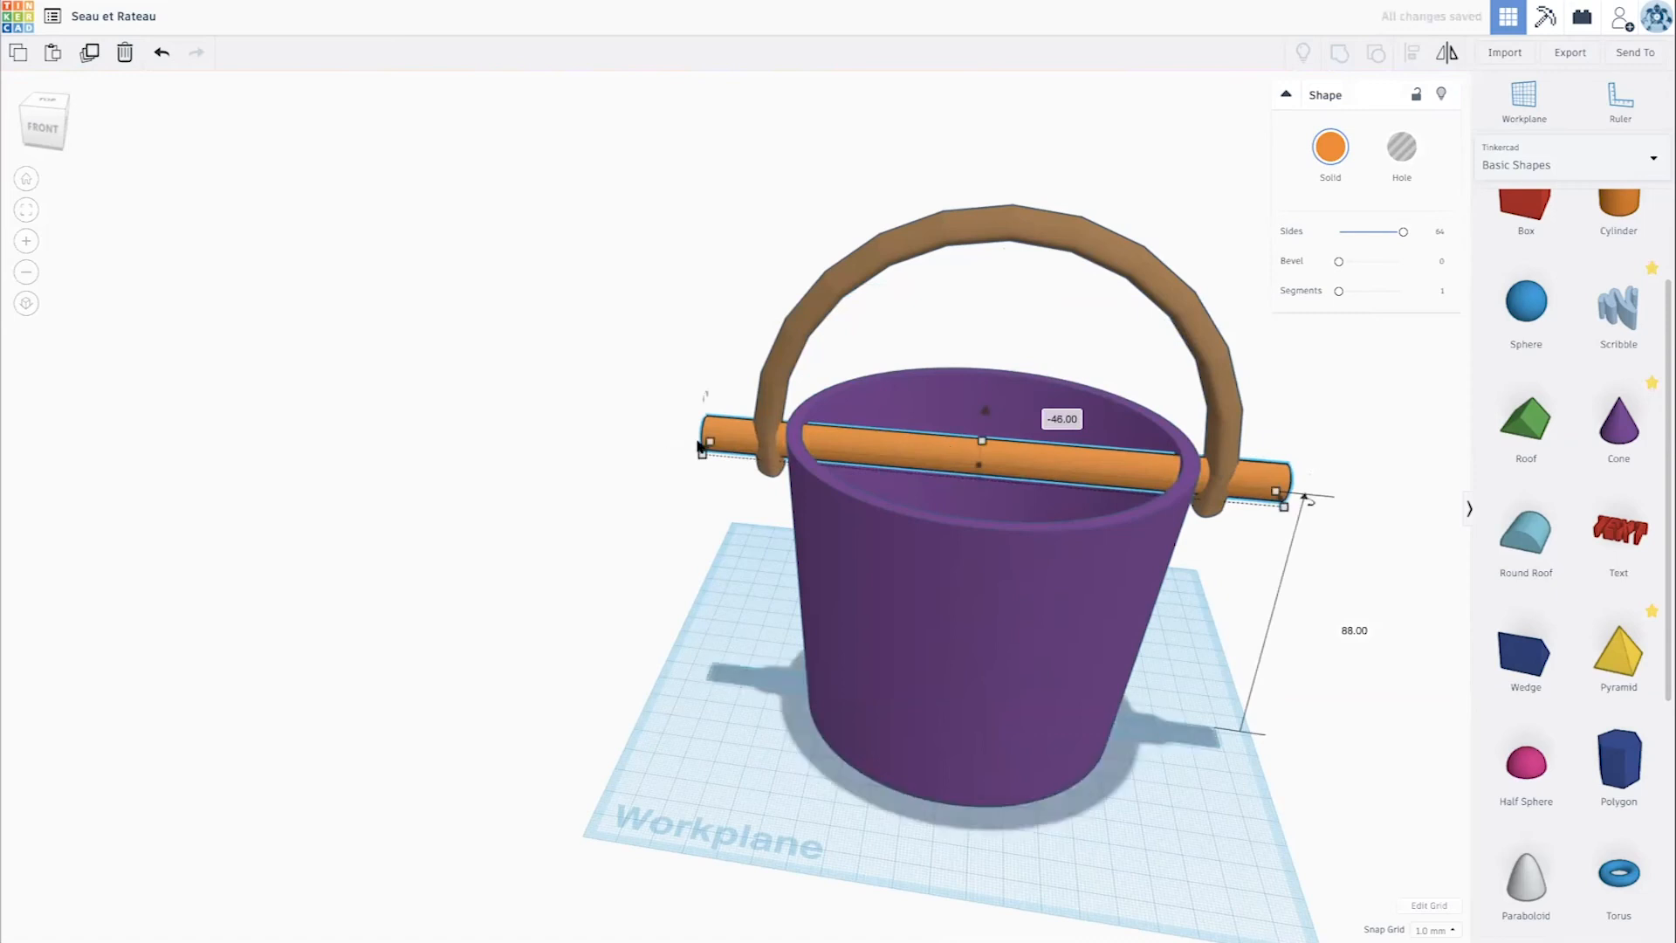
{"action": "left_click_drag", "start_coordinate": [745, 451], "coordinate": [810, 461]}
{"action": "left_click_drag", "start_coordinate": [1282, 500], "coordinate": [815, 430]}
- Lower the disc slightly to match the rod stub, and place a copy of it against the opposite inner wall
{"action": "right_click_drag", "start_coordinate": [886, 437], "coordinate": [845, 502]}
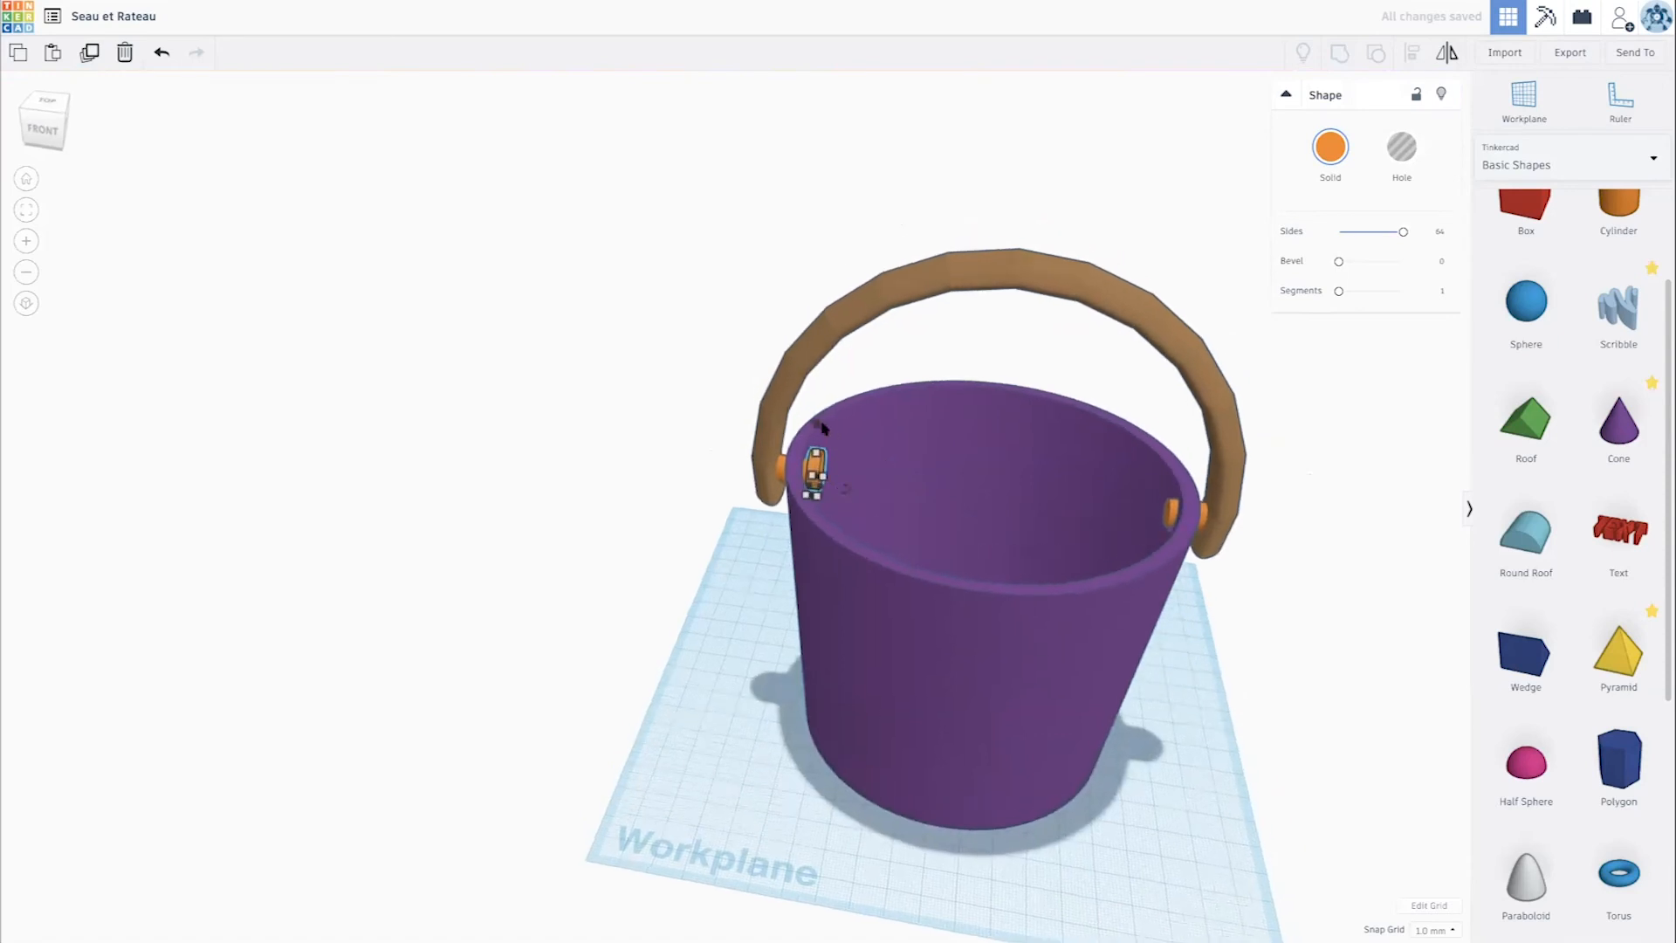
{"action": "left_click_drag", "start_coordinate": [820, 429], "coordinate": [819, 435]}
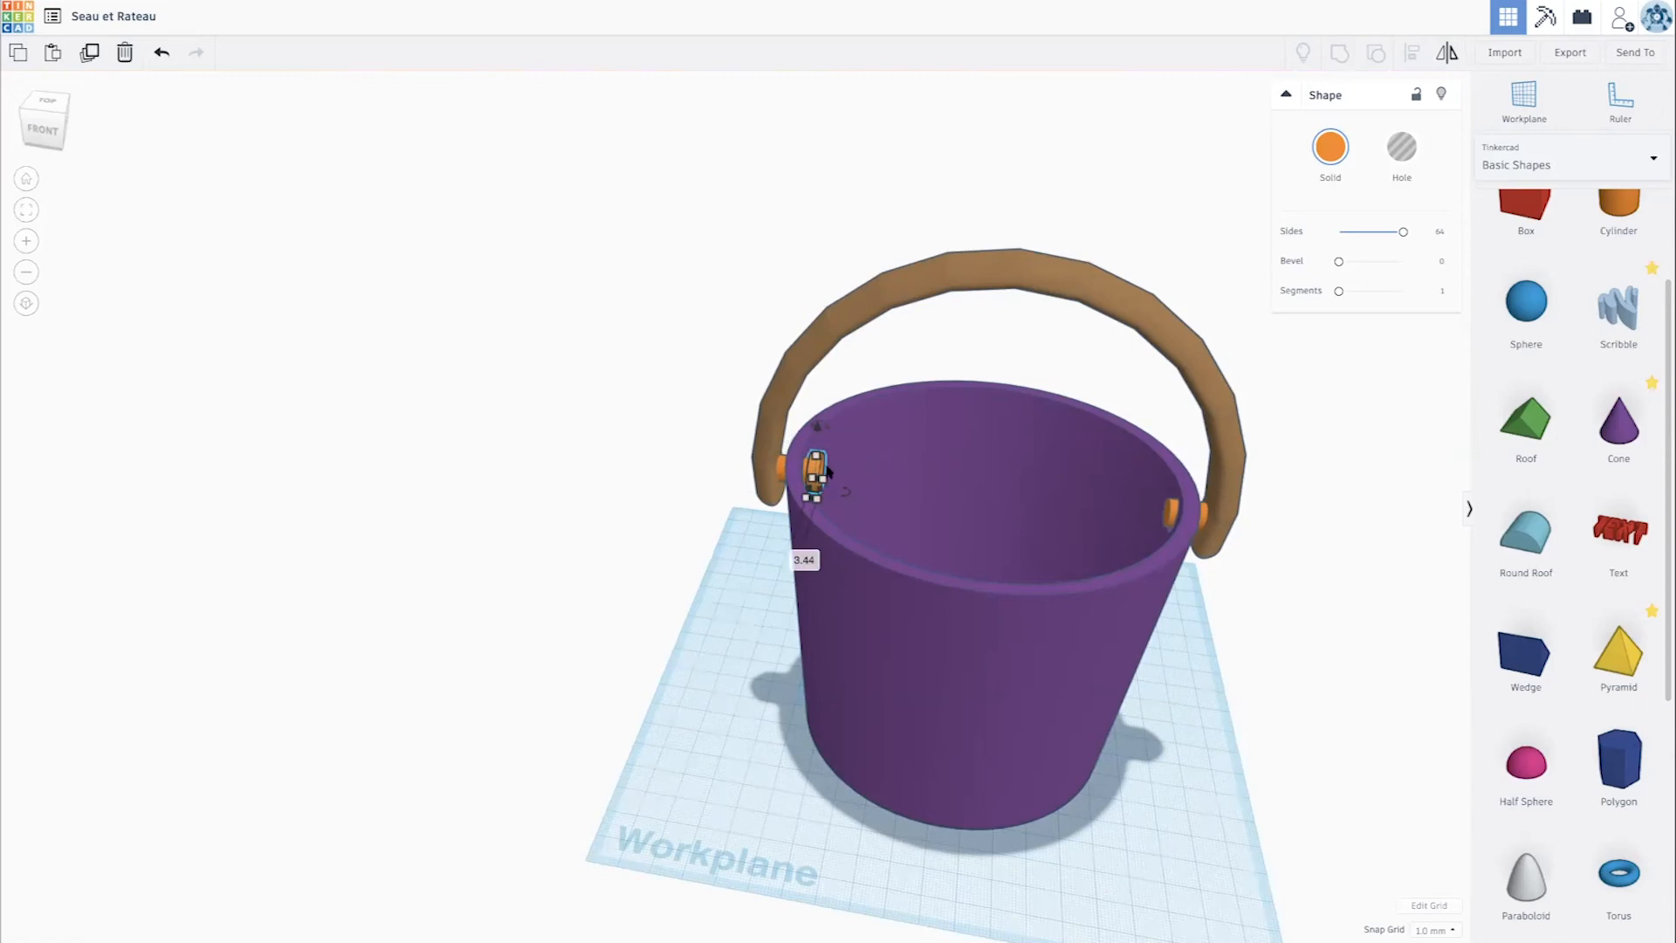
{"action": "left_click_drag", "start_coordinate": [819, 471], "coordinate": [1170, 490]}
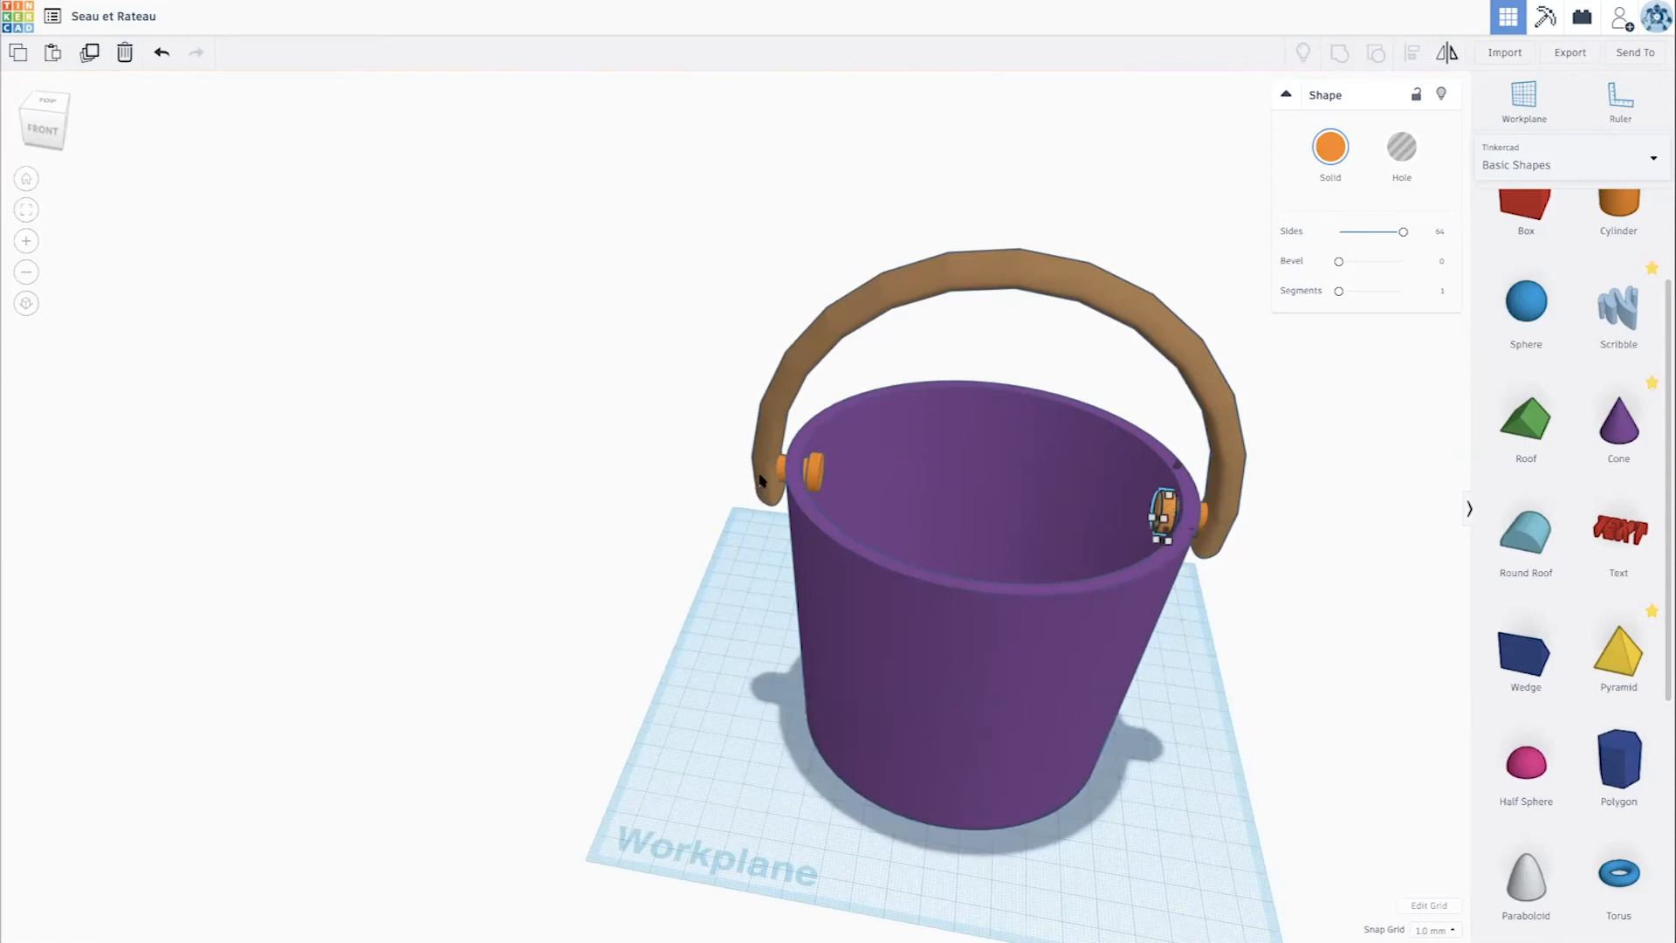
- Align the cut rod and both inner discs on their common vertical and front-to-back centres
{"action": "scroll", "coordinate": [775, 473], "scroll_direction": "up", "scroll_amount": 10}
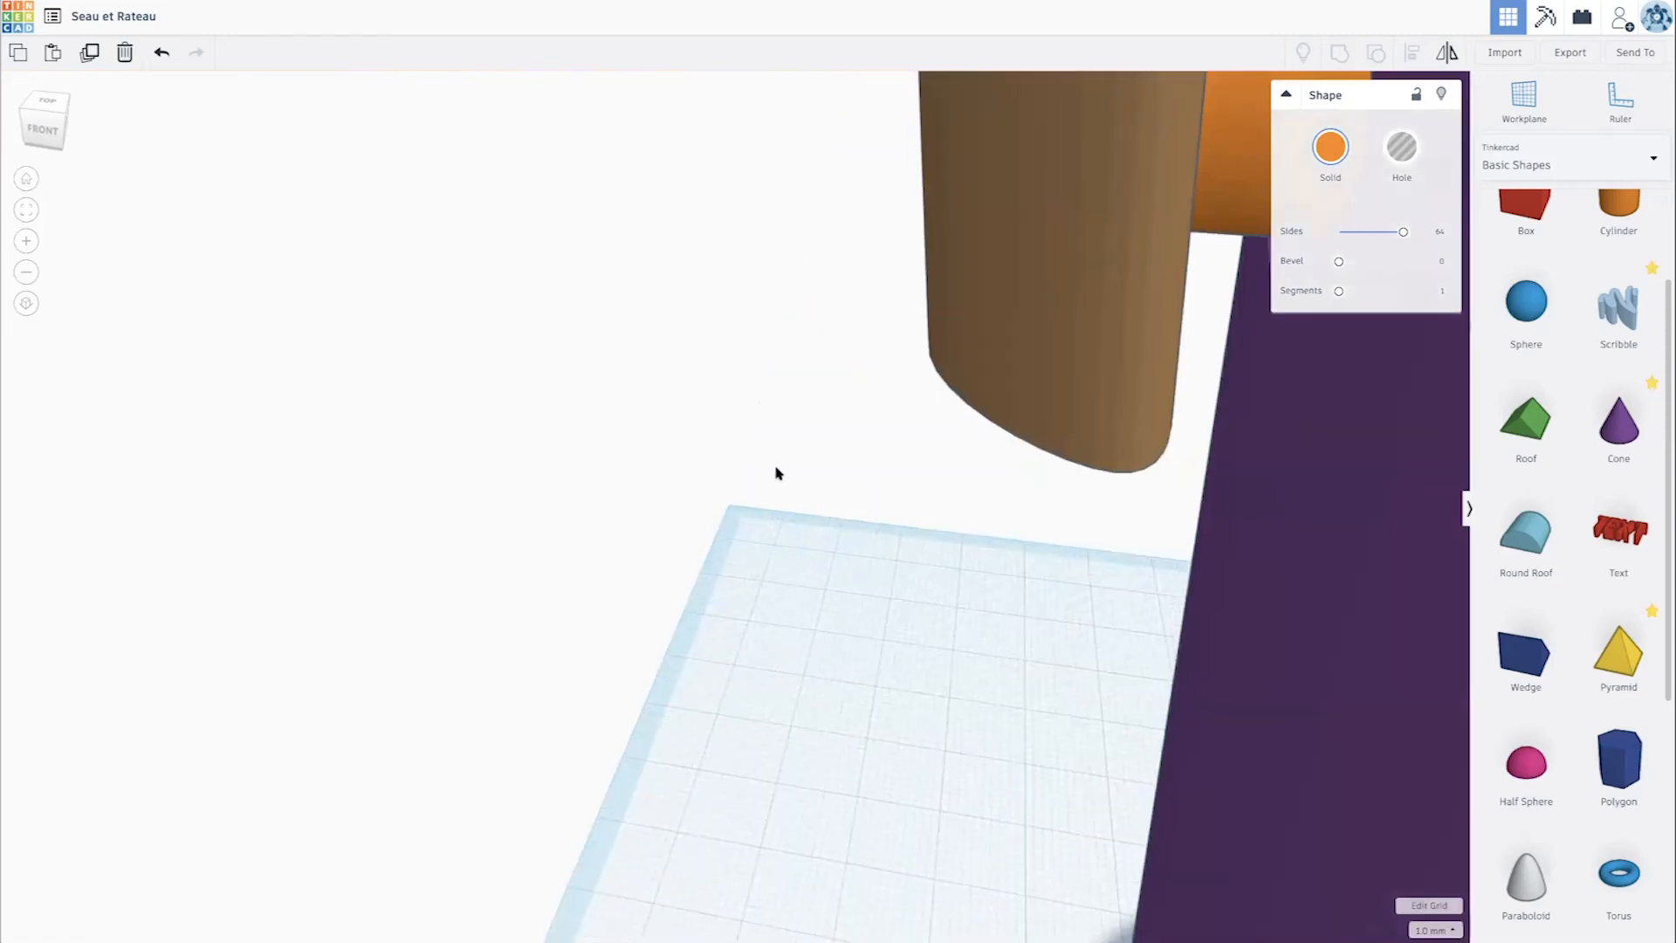
{"action": "scroll", "coordinate": [776, 473], "scroll_direction": "down", "scroll_amount": 2}
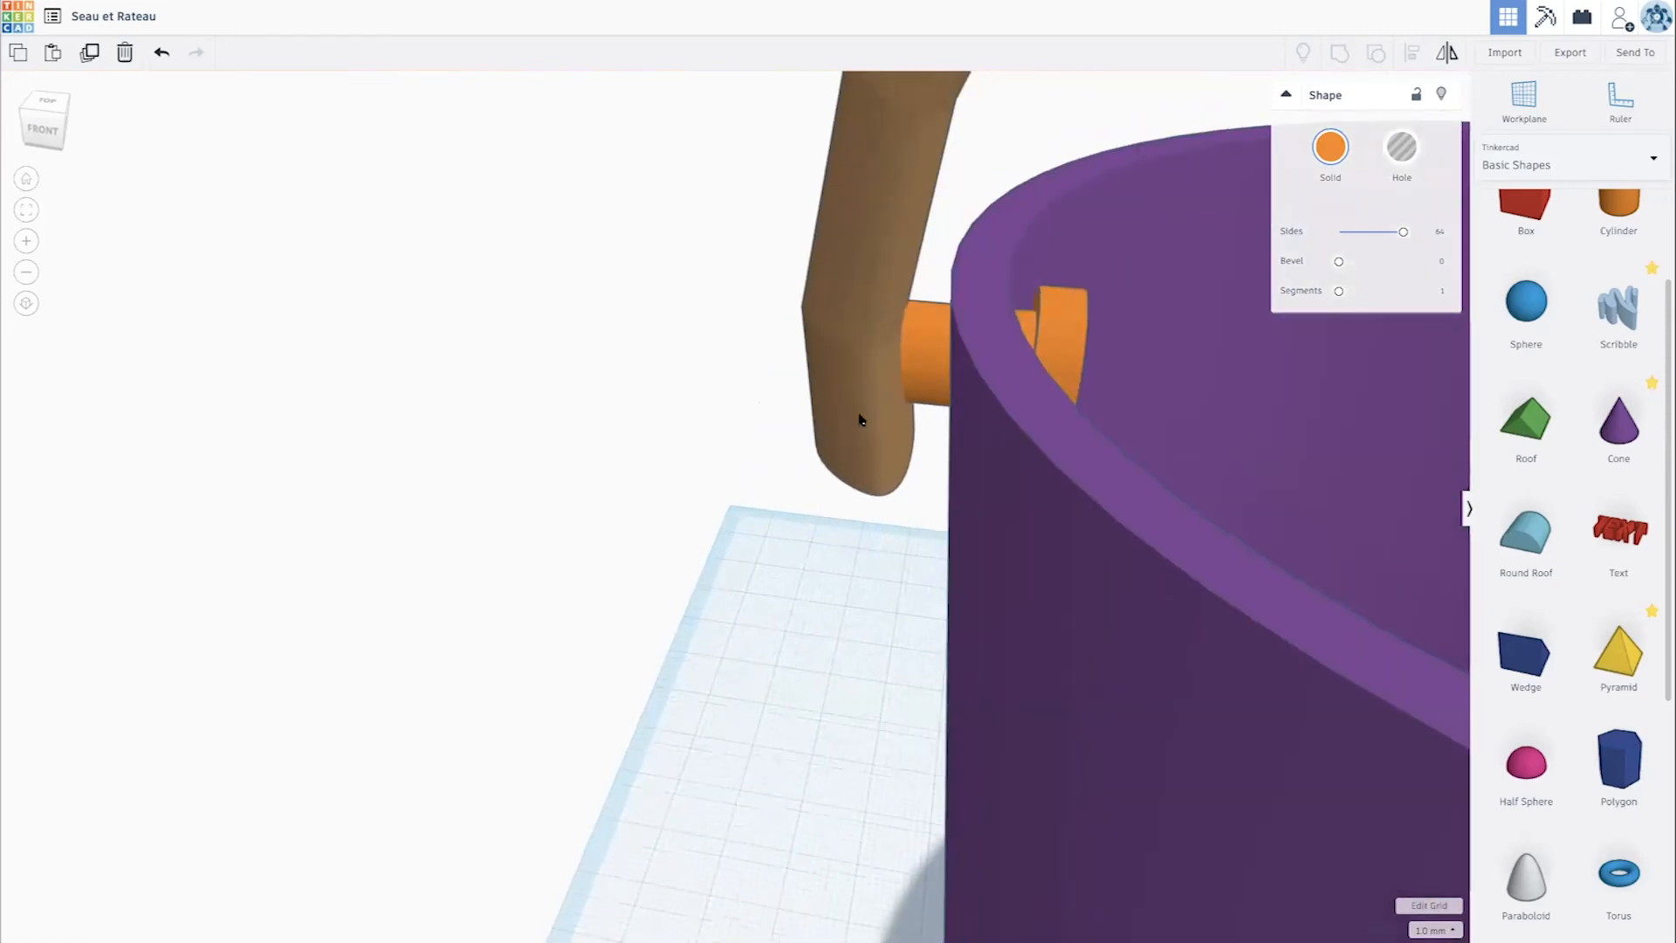
{"action": "left_click", "coordinate": [935, 349], "text": "shift"}
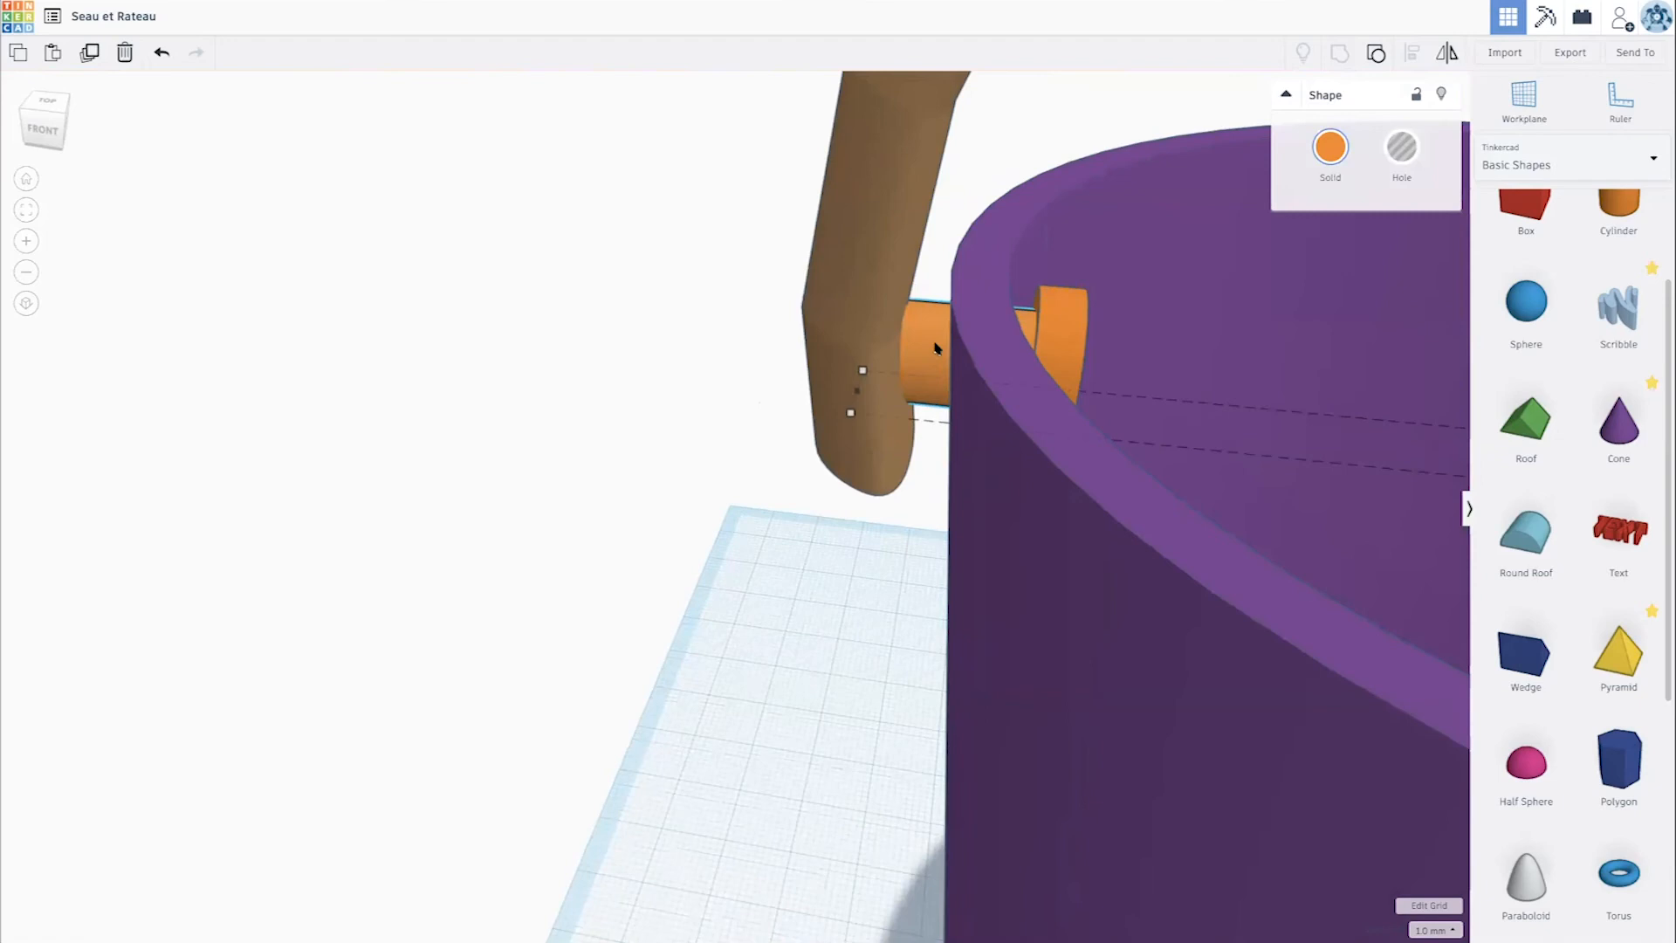
{"action": "scroll", "coordinate": [1040, 471], "scroll_direction": "down", "scroll_amount": 10}
{"action": "scroll", "coordinate": [849, 494], "scroll_direction": "up", "scroll_amount": 3}
{"action": "scroll", "coordinate": [859, 529], "scroll_direction": "up", "scroll_amount": 6}
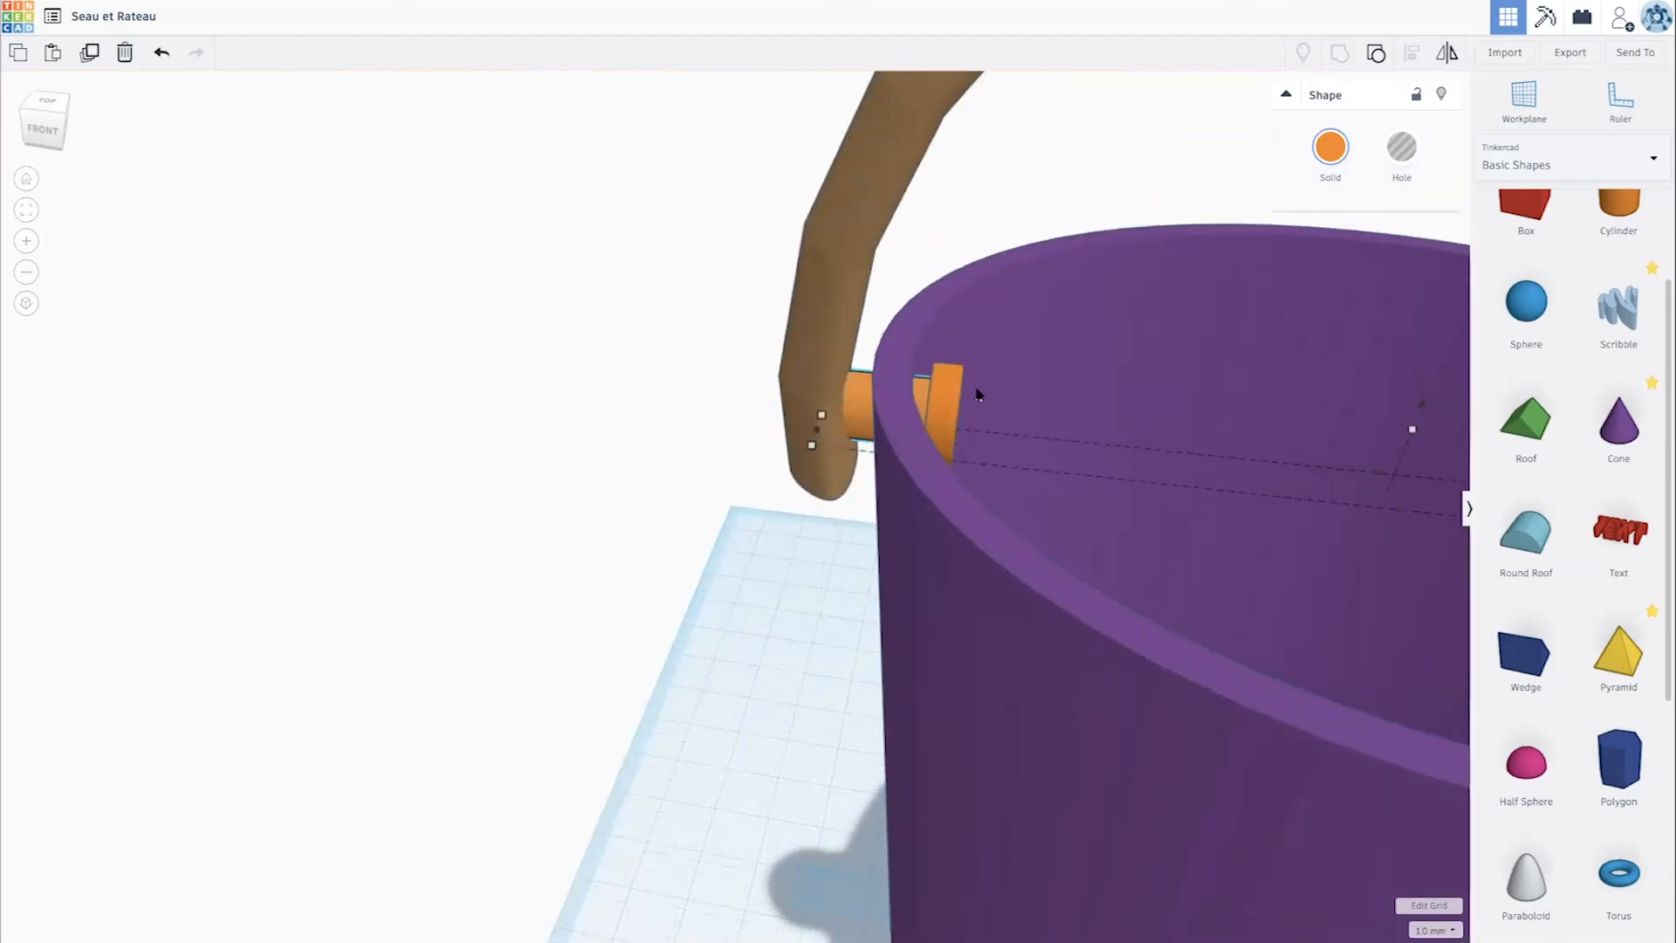
{"action": "left_click", "coordinate": [947, 397], "text": "shift"}
{"action": "scroll", "coordinate": [947, 397], "scroll_direction": "down", "scroll_amount": 6}
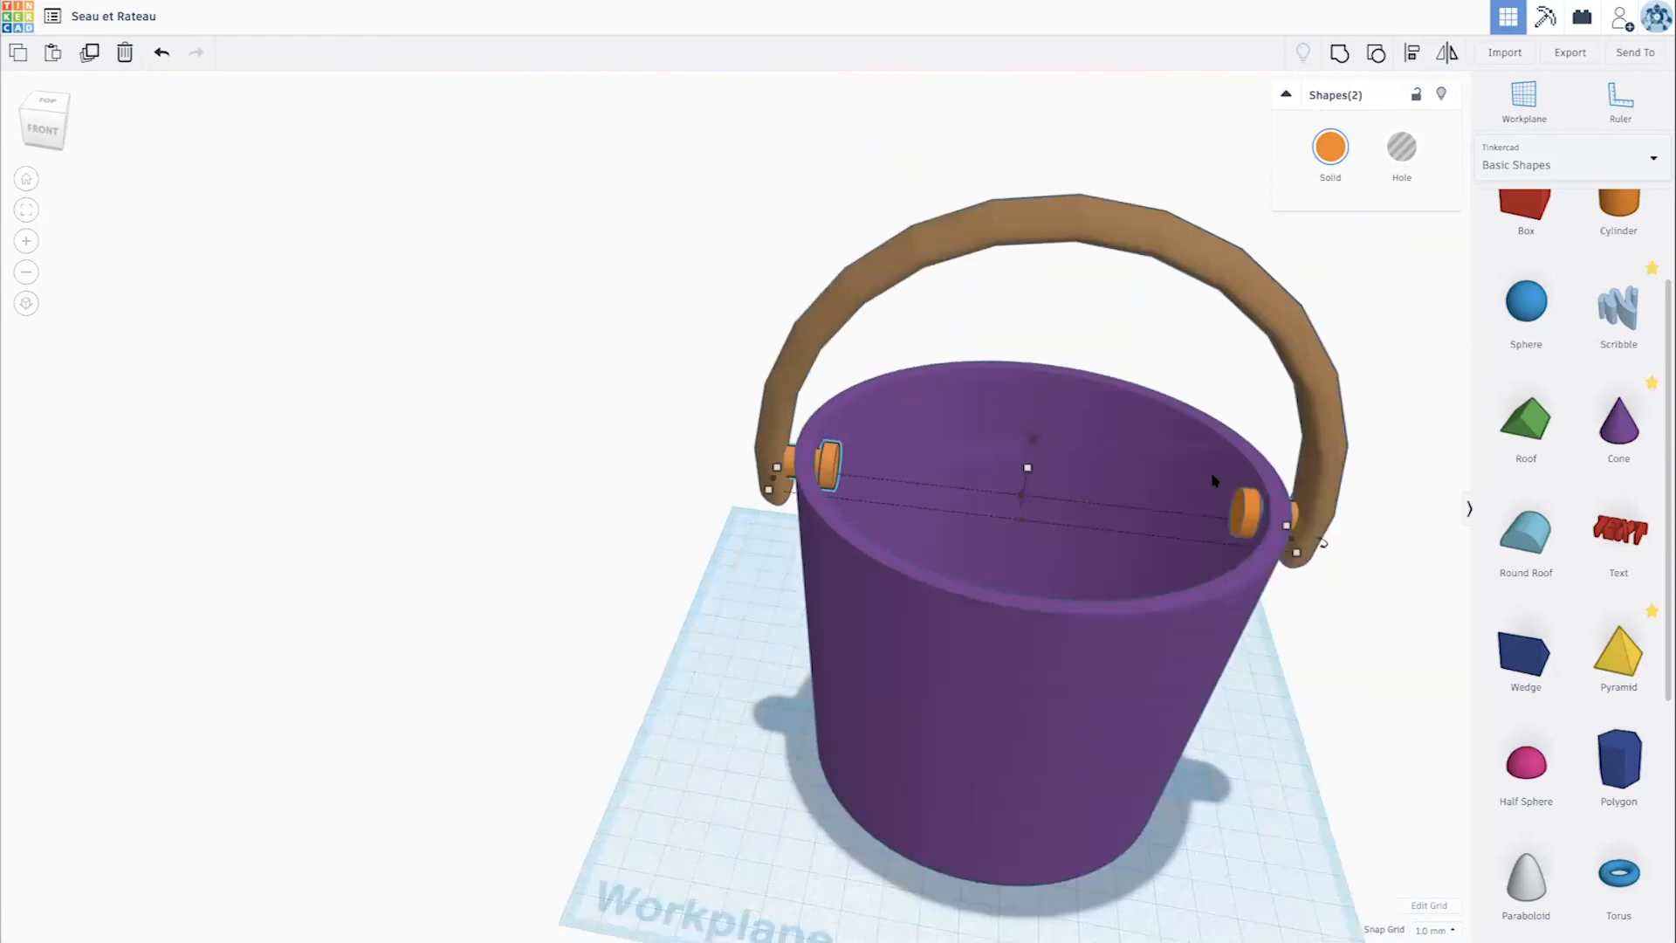
{"action": "left_click", "coordinate": [1215, 507], "text": "shift"}
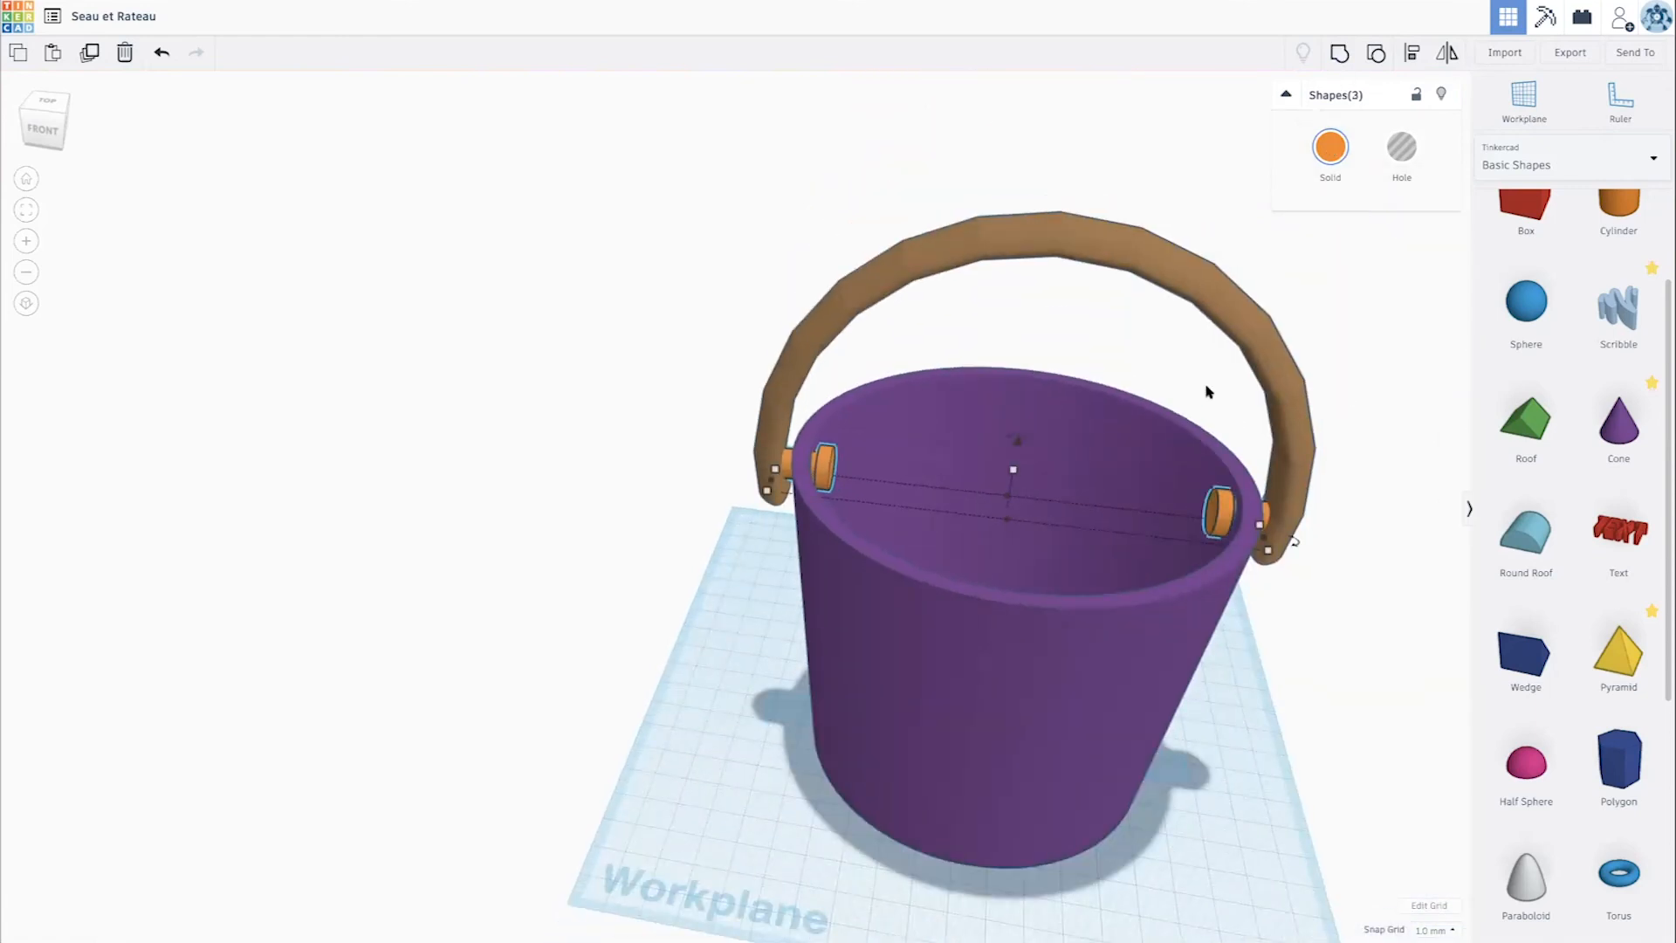
{"action": "key", "text": "l"}
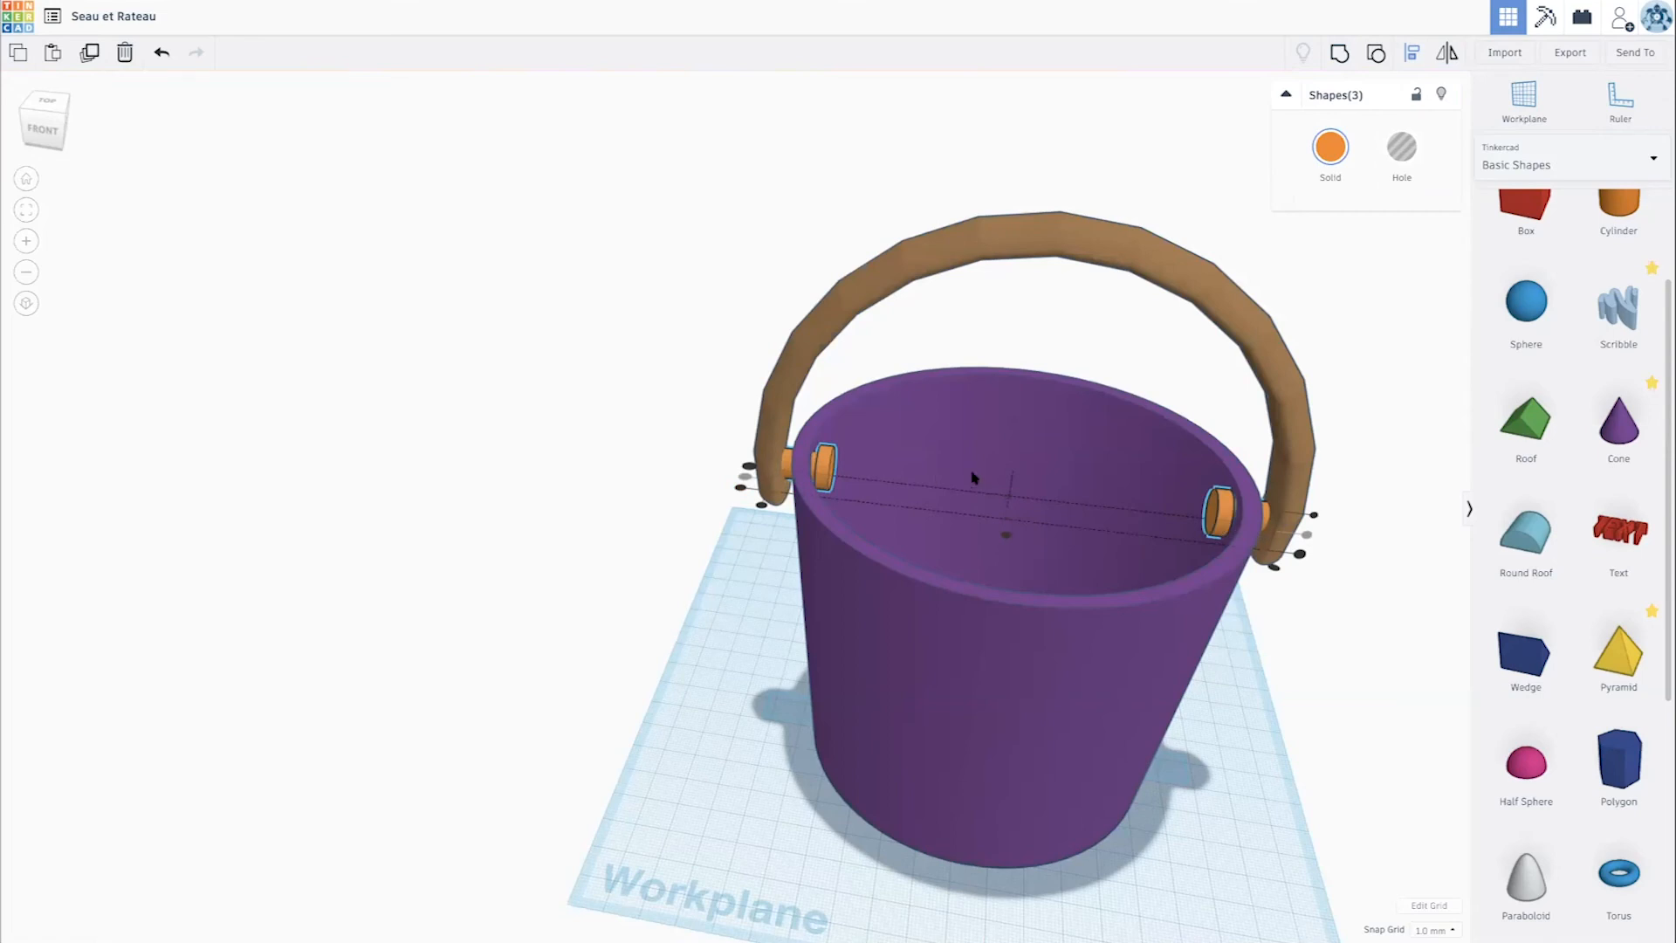
{"action": "left_click", "coordinate": [1355, 196]}
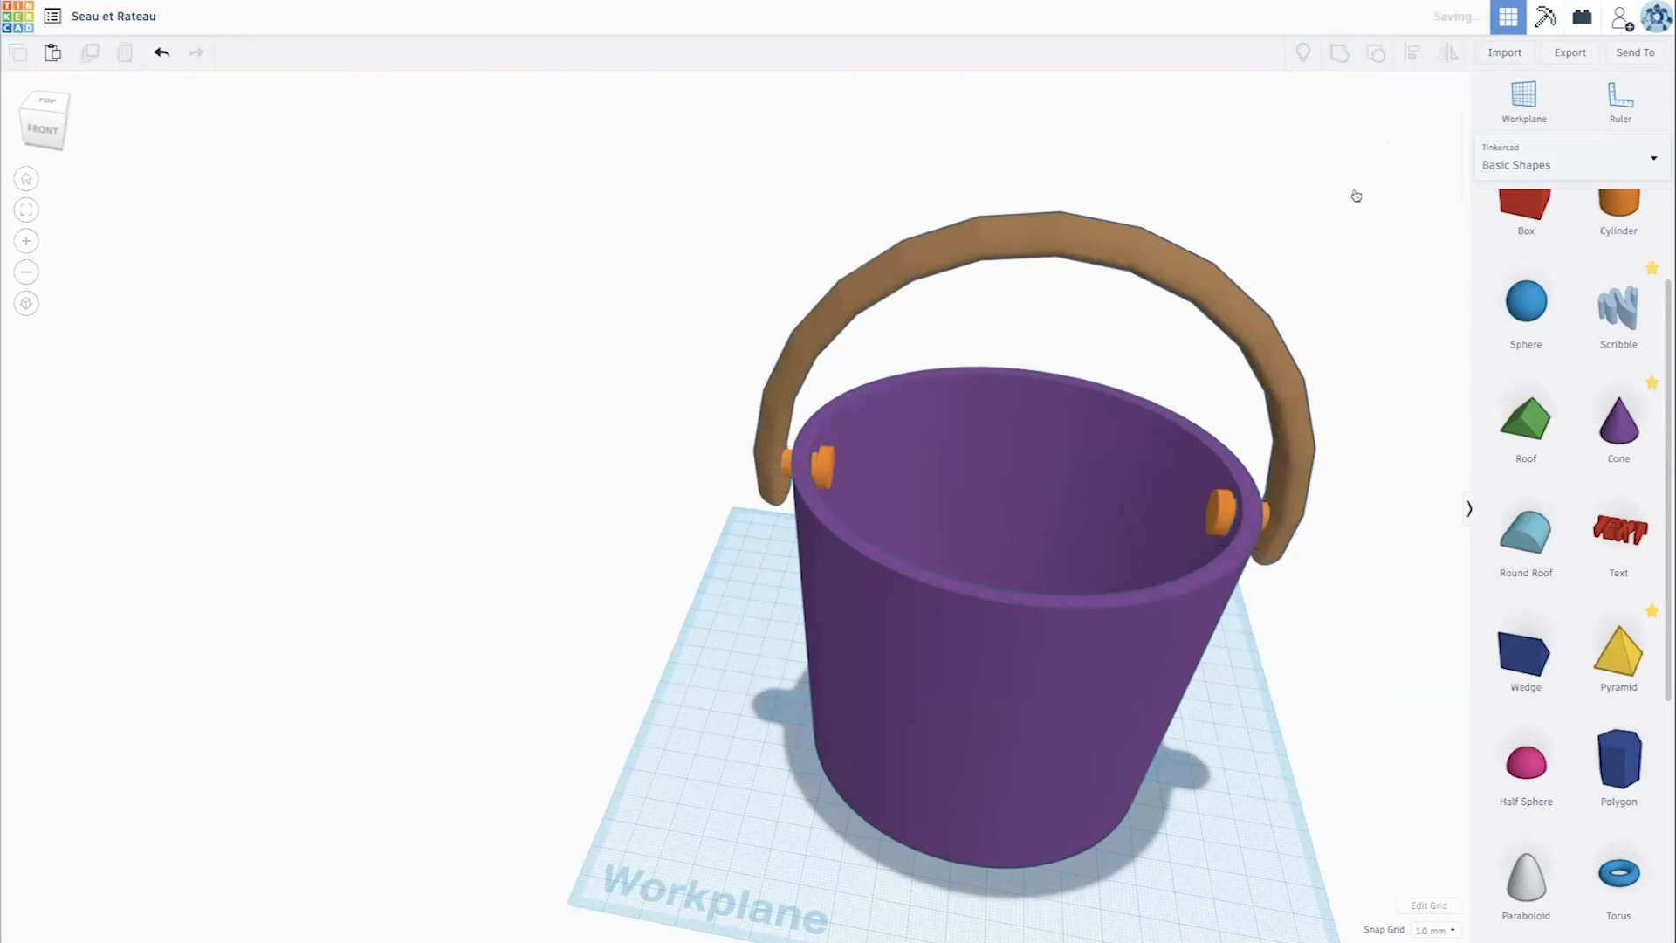
- Group the arched handle with the rod stubs and discs, and colour the group light orange
{"action": "left_click", "coordinate": [1075, 245], "text": "shift"}
{"action": "left_click", "coordinate": [1341, 57]}
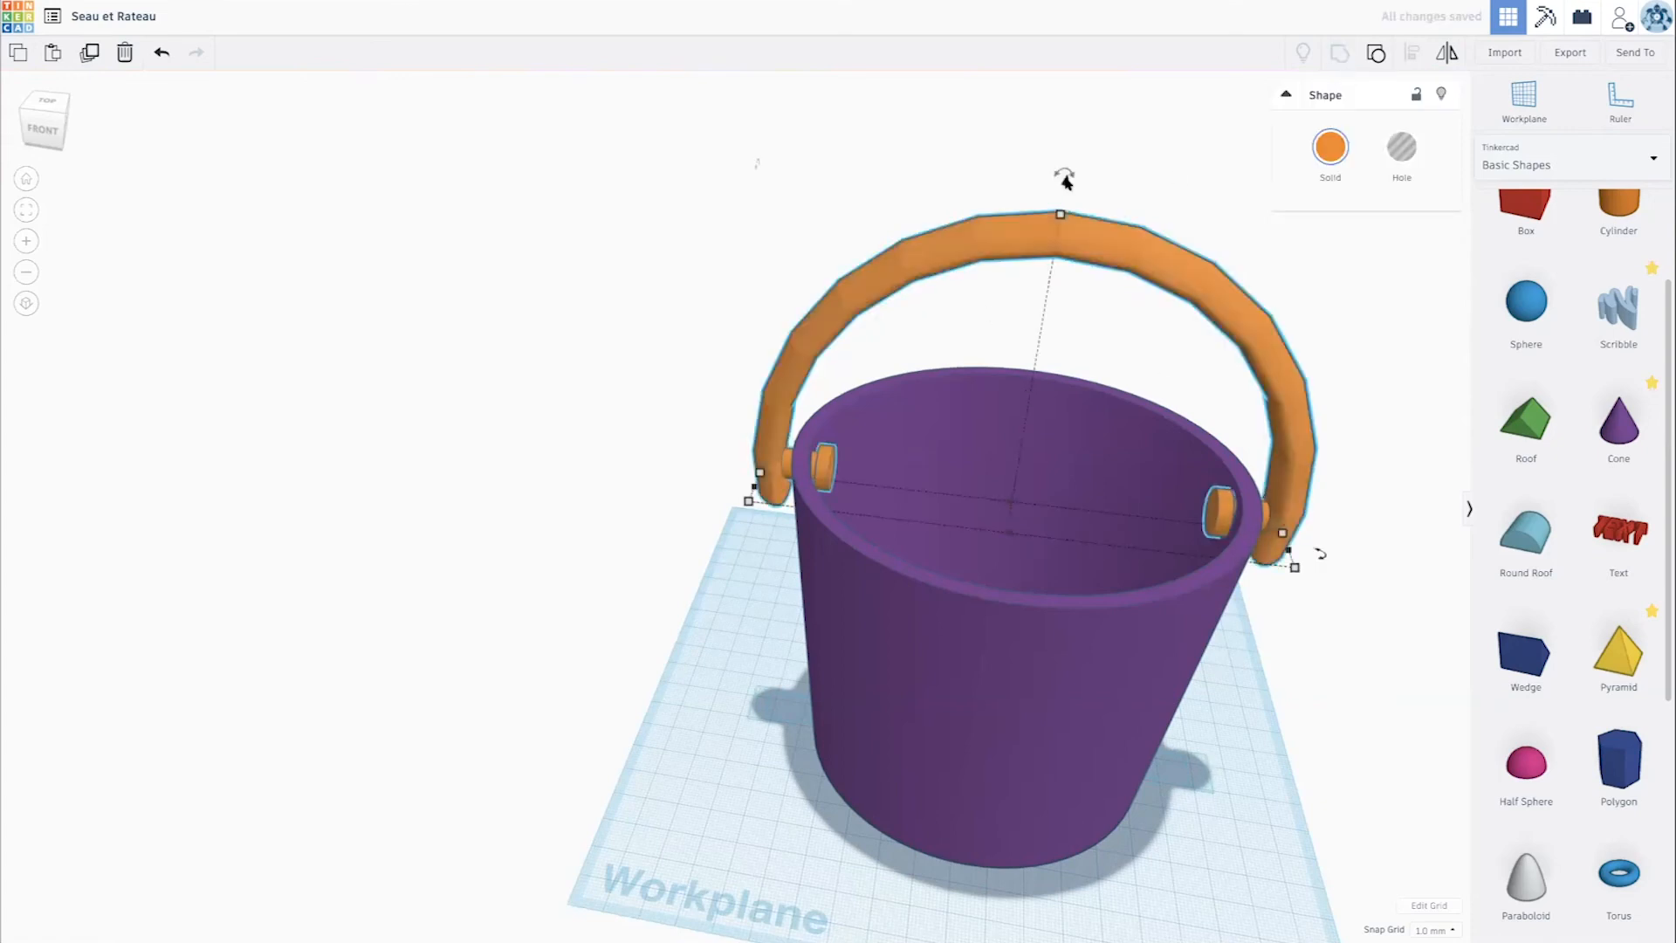
{"action": "left_click", "coordinate": [1330, 147]}
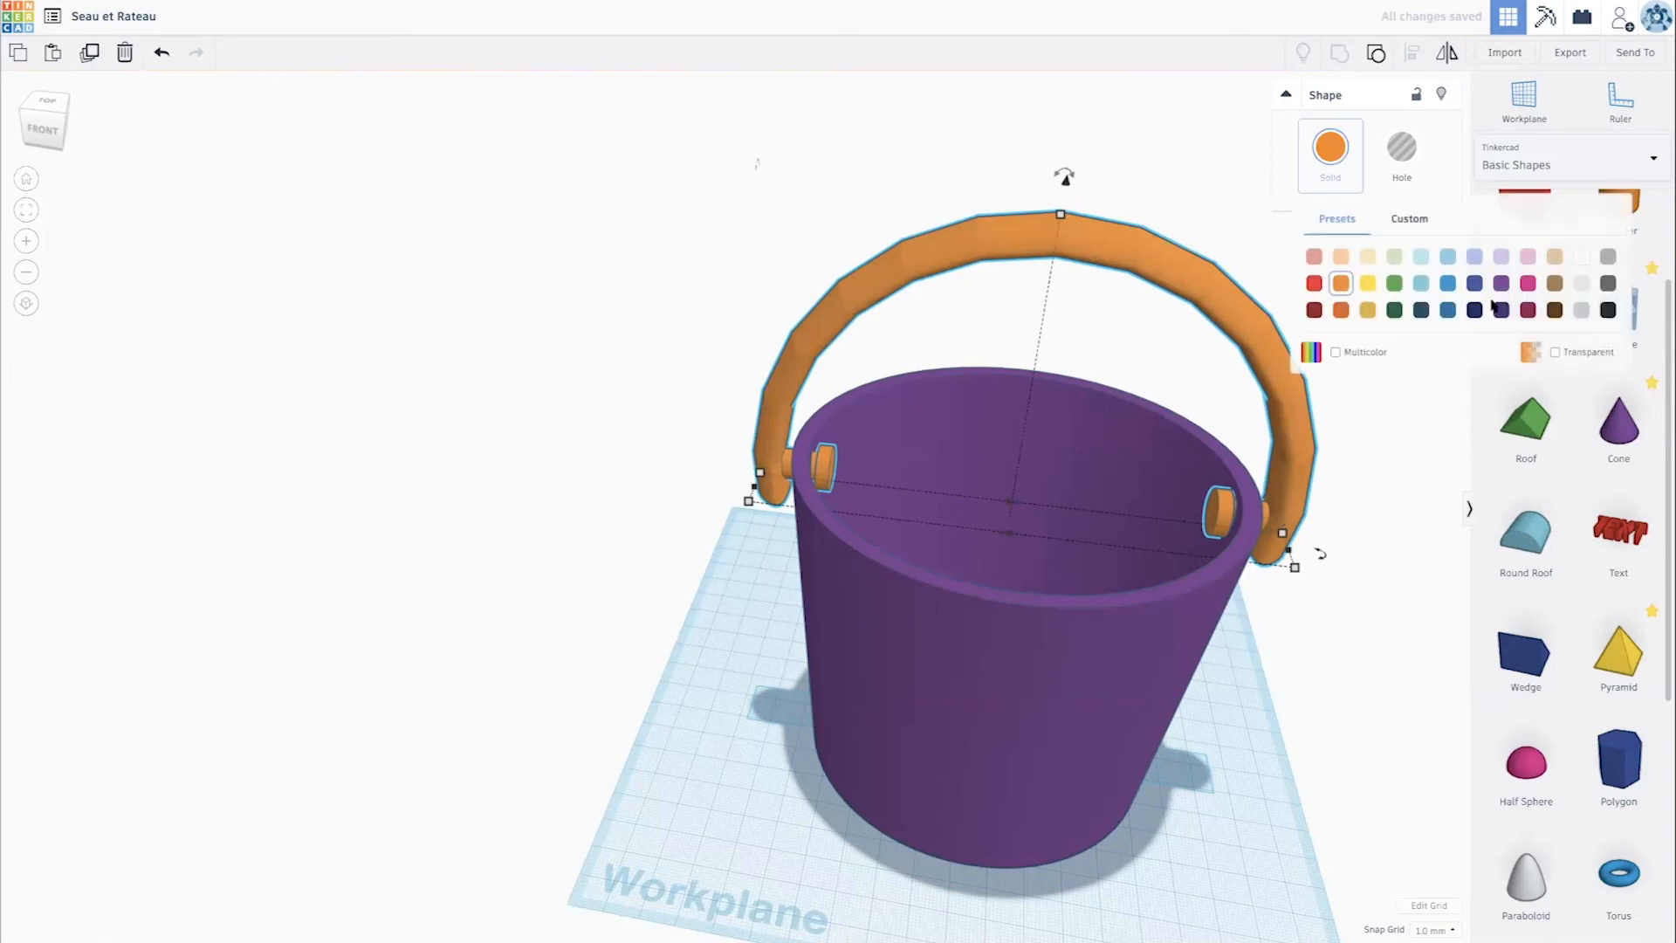
{"action": "left_click", "coordinate": [1342, 257]}
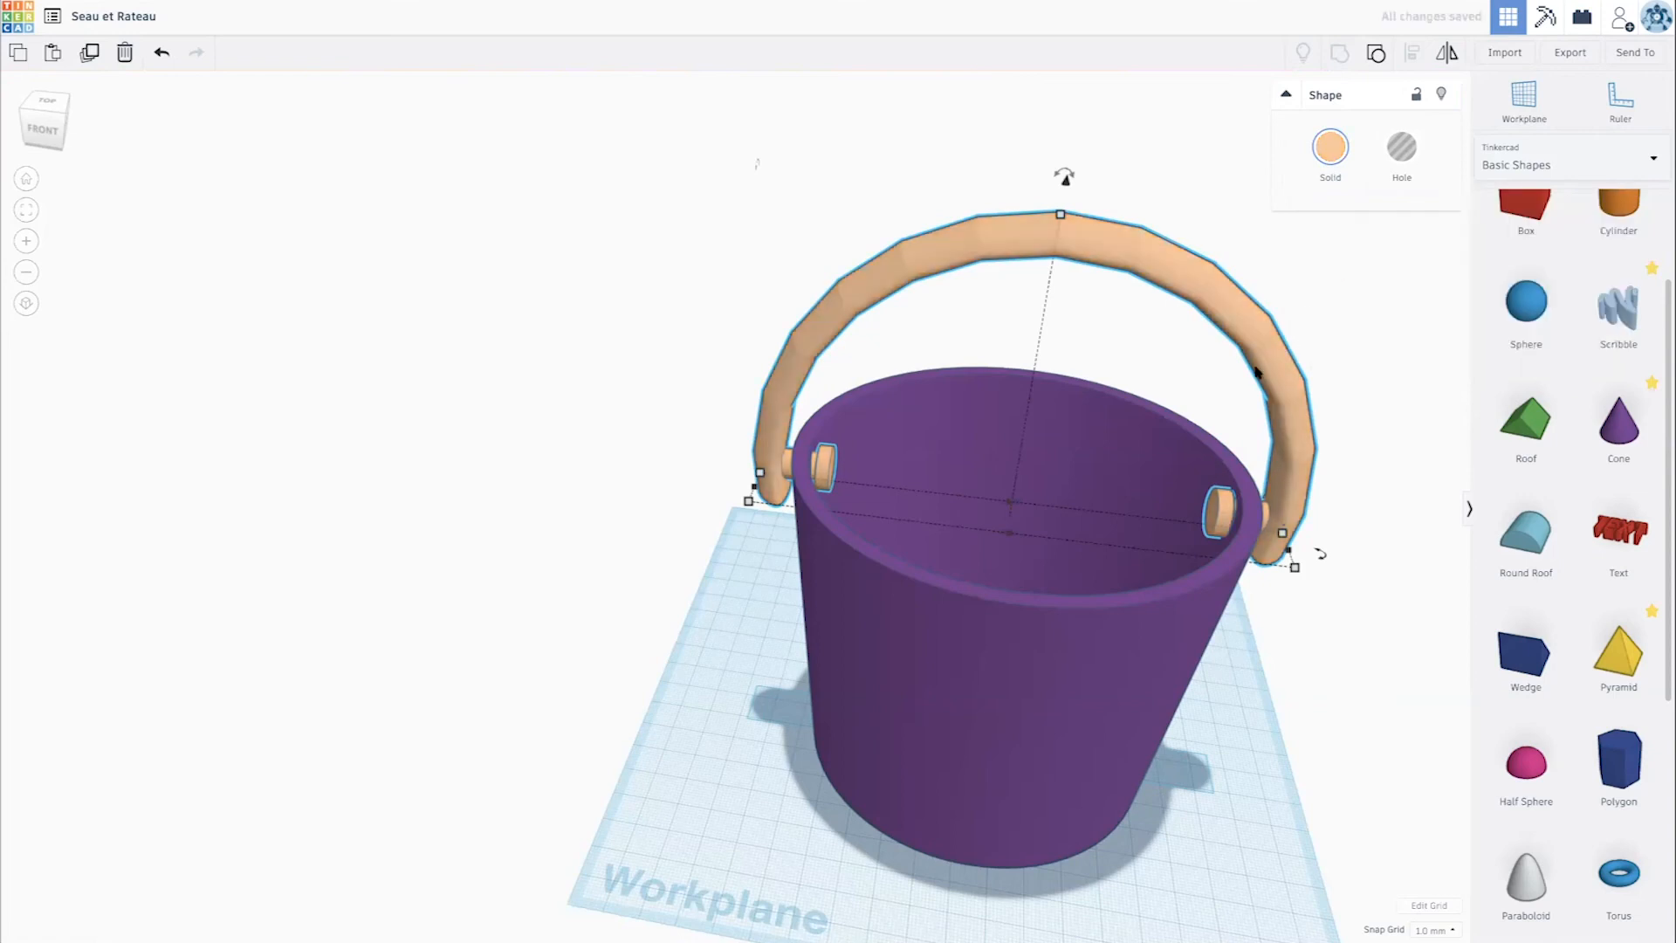
- Recolour the handle group orange and the bucket body light orange
{"action": "left_click", "coordinate": [1330, 147]}
{"action": "left_click", "coordinate": [1341, 284]}
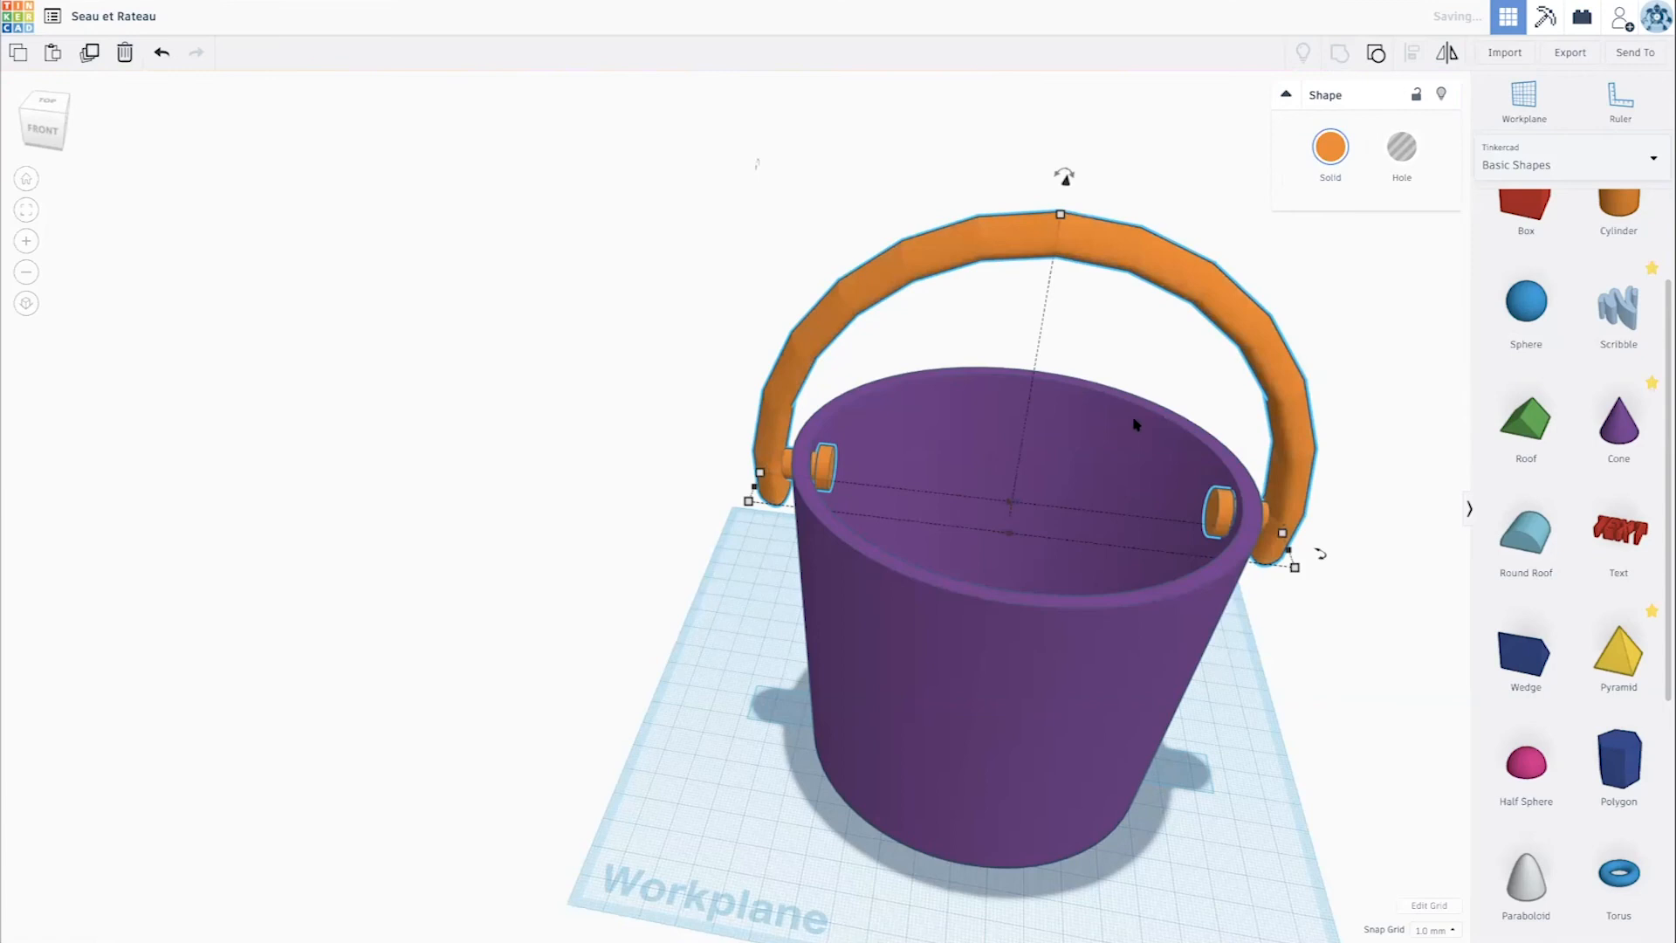
{"action": "left_click", "coordinate": [1134, 423]}
{"action": "scroll", "coordinate": [1143, 428], "scroll_direction": "up", "scroll_amount": 5}
{"action": "left_click", "coordinate": [1330, 147]}
{"action": "left_click", "coordinate": [1342, 257]}
{"action": "scroll", "coordinate": [1333, 329], "scroll_direction": "down", "scroll_amount": 5}
{"action": "scroll", "coordinate": [697, 411], "scroll_direction": "down", "scroll_amount": 2}
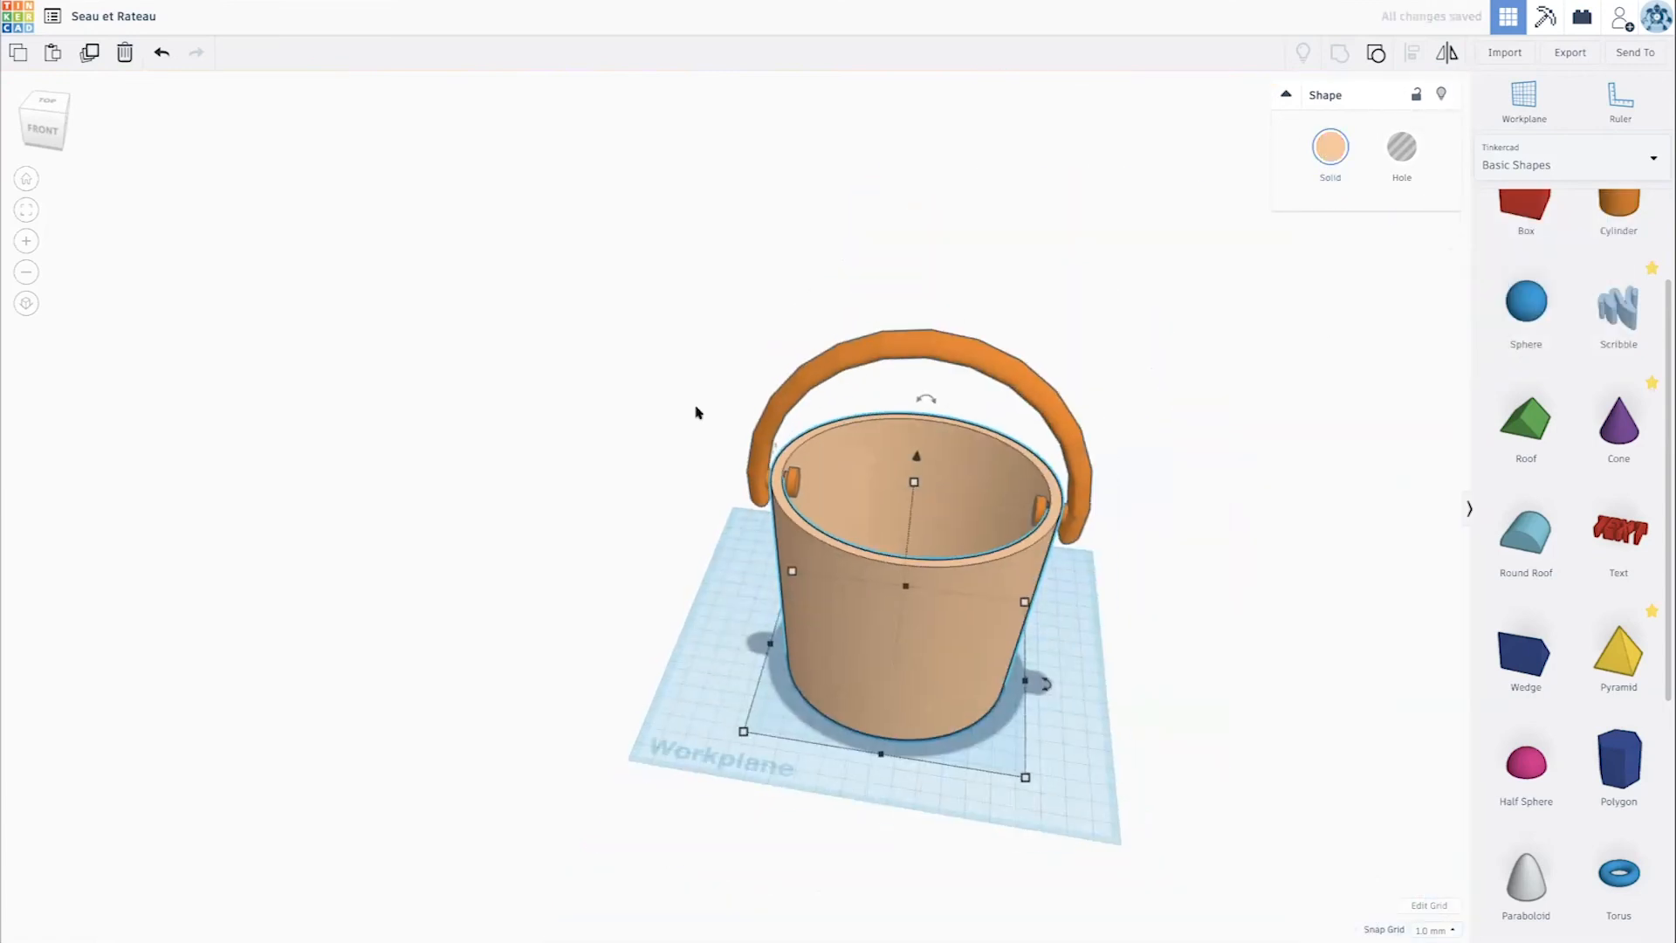
- Group the bucket with its handle in multicolour, and move the group 195 mm back and 40.5 mm left, behind the workplane
{"action": "left_click_drag", "start_coordinate": [690, 376], "coordinate": [1209, 694]}
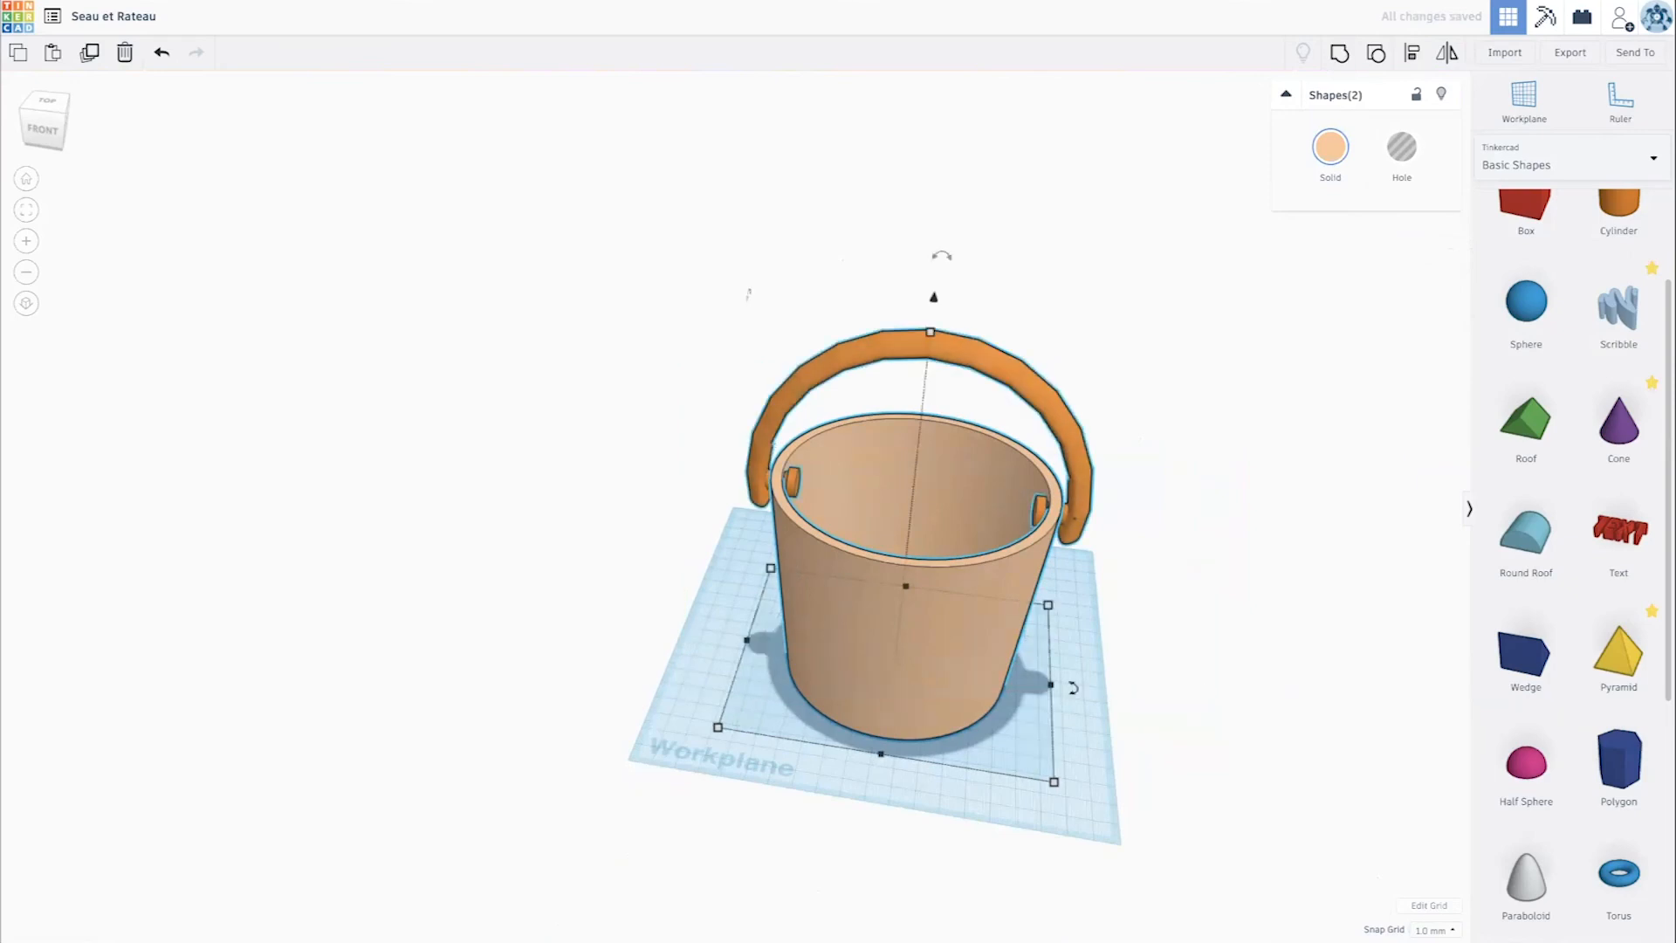
{"action": "left_click_drag", "start_coordinate": [708, 331], "coordinate": [1187, 744]}
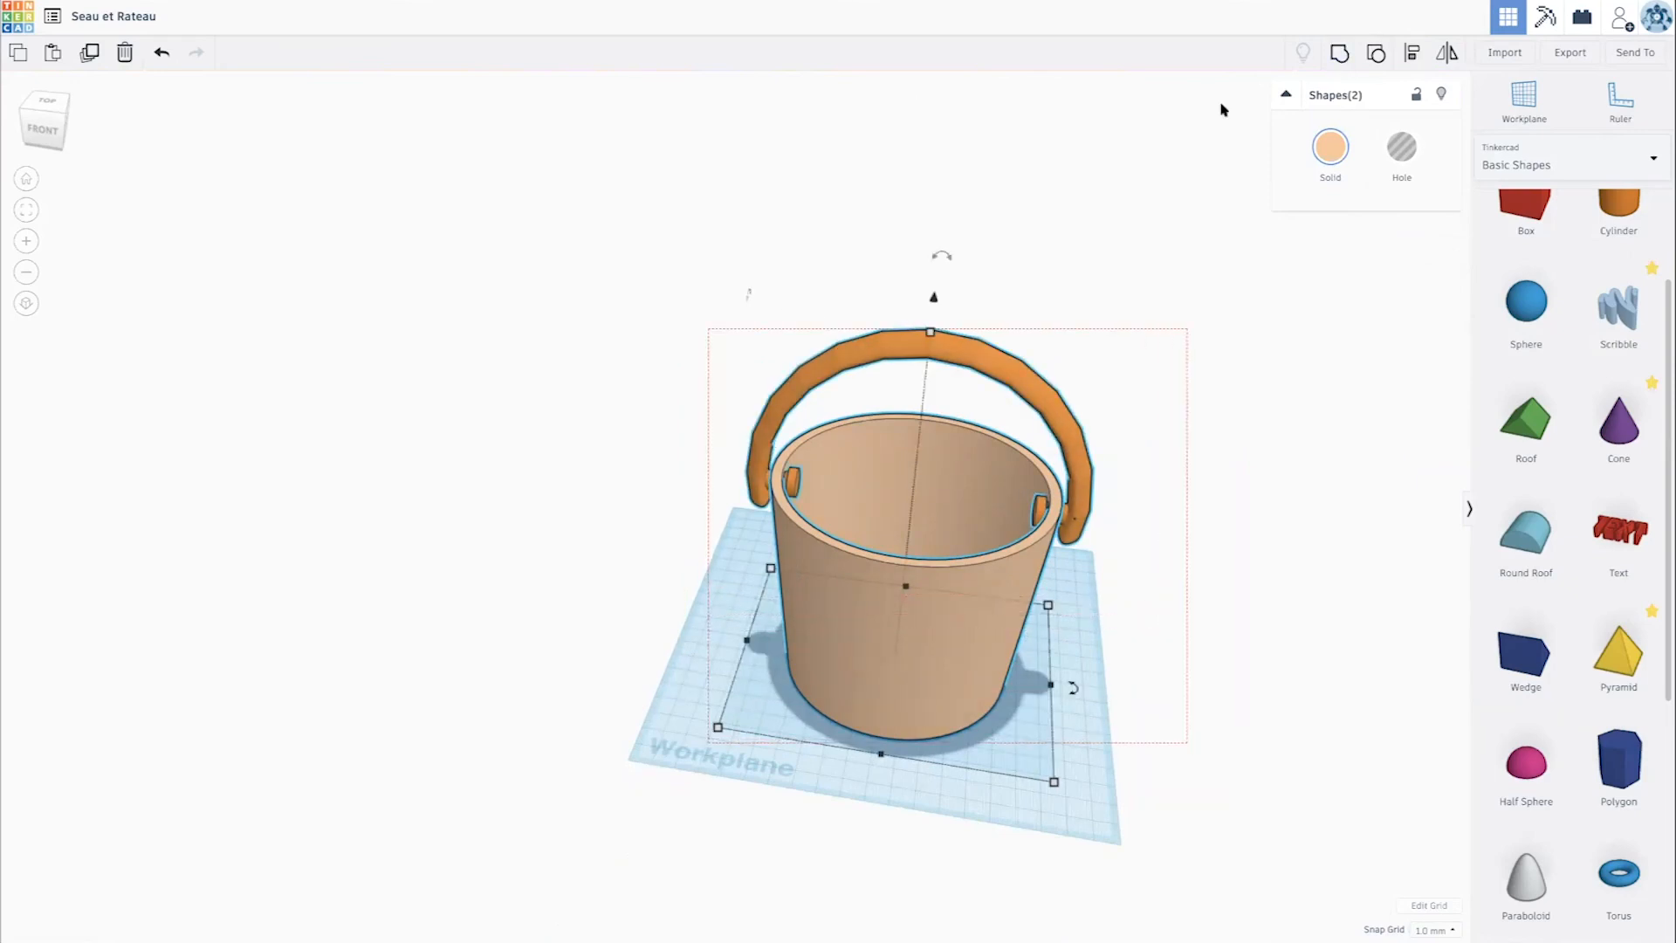
{"action": "left_click", "coordinate": [1340, 54]}
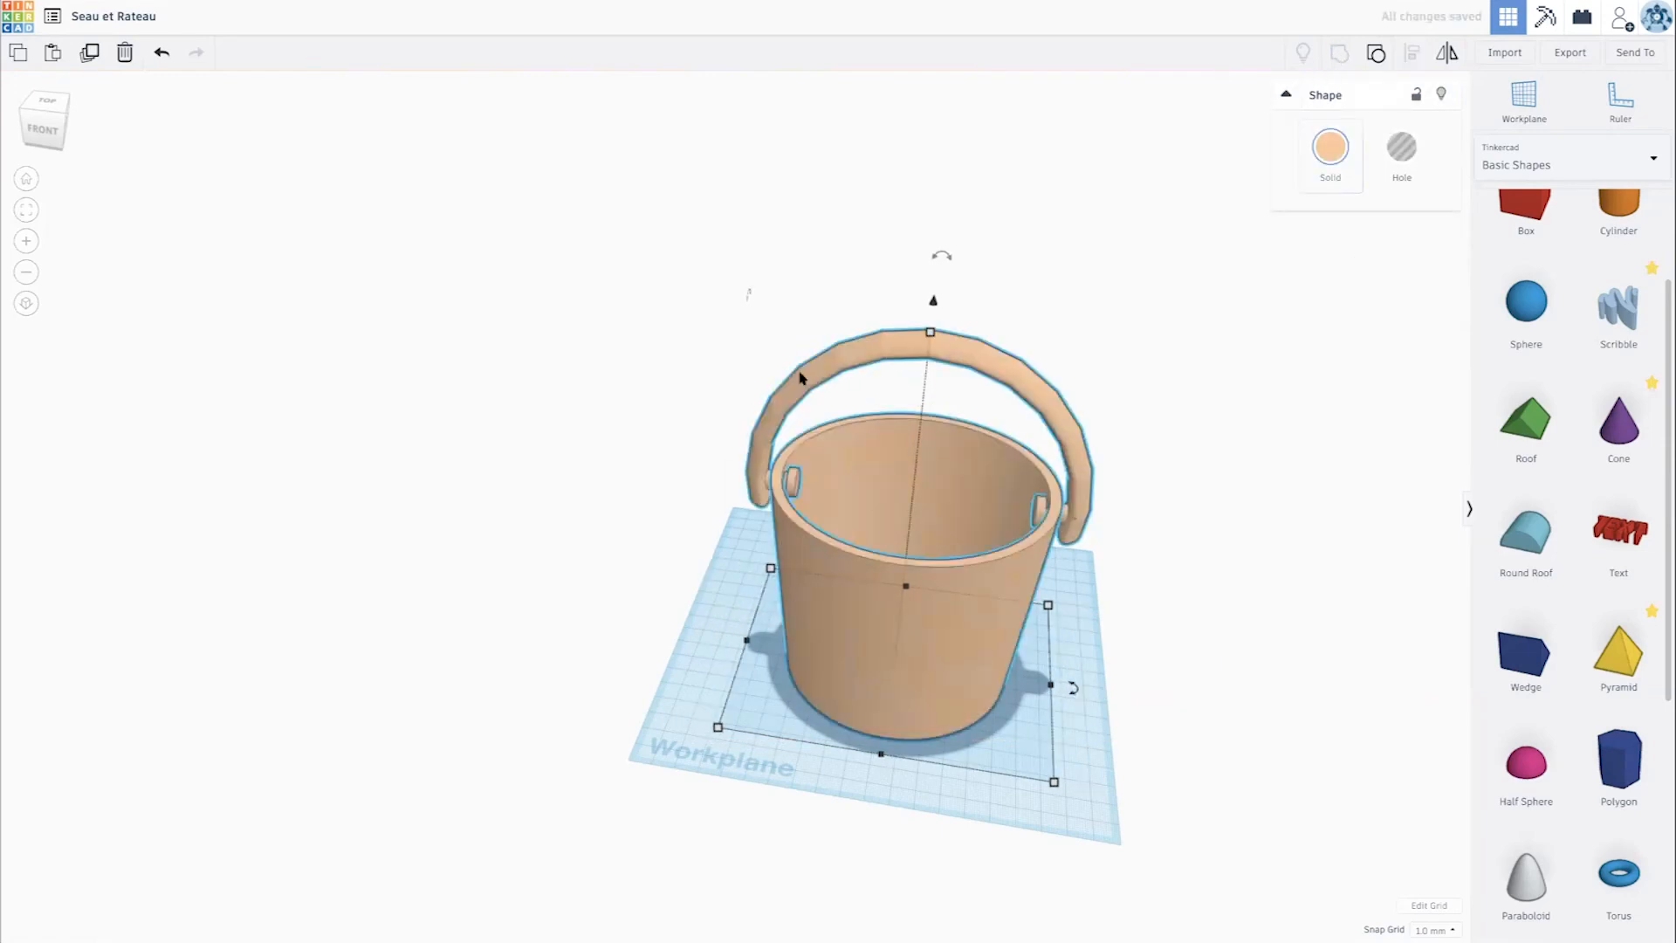
{"action": "left_click", "coordinate": [1327, 173]}
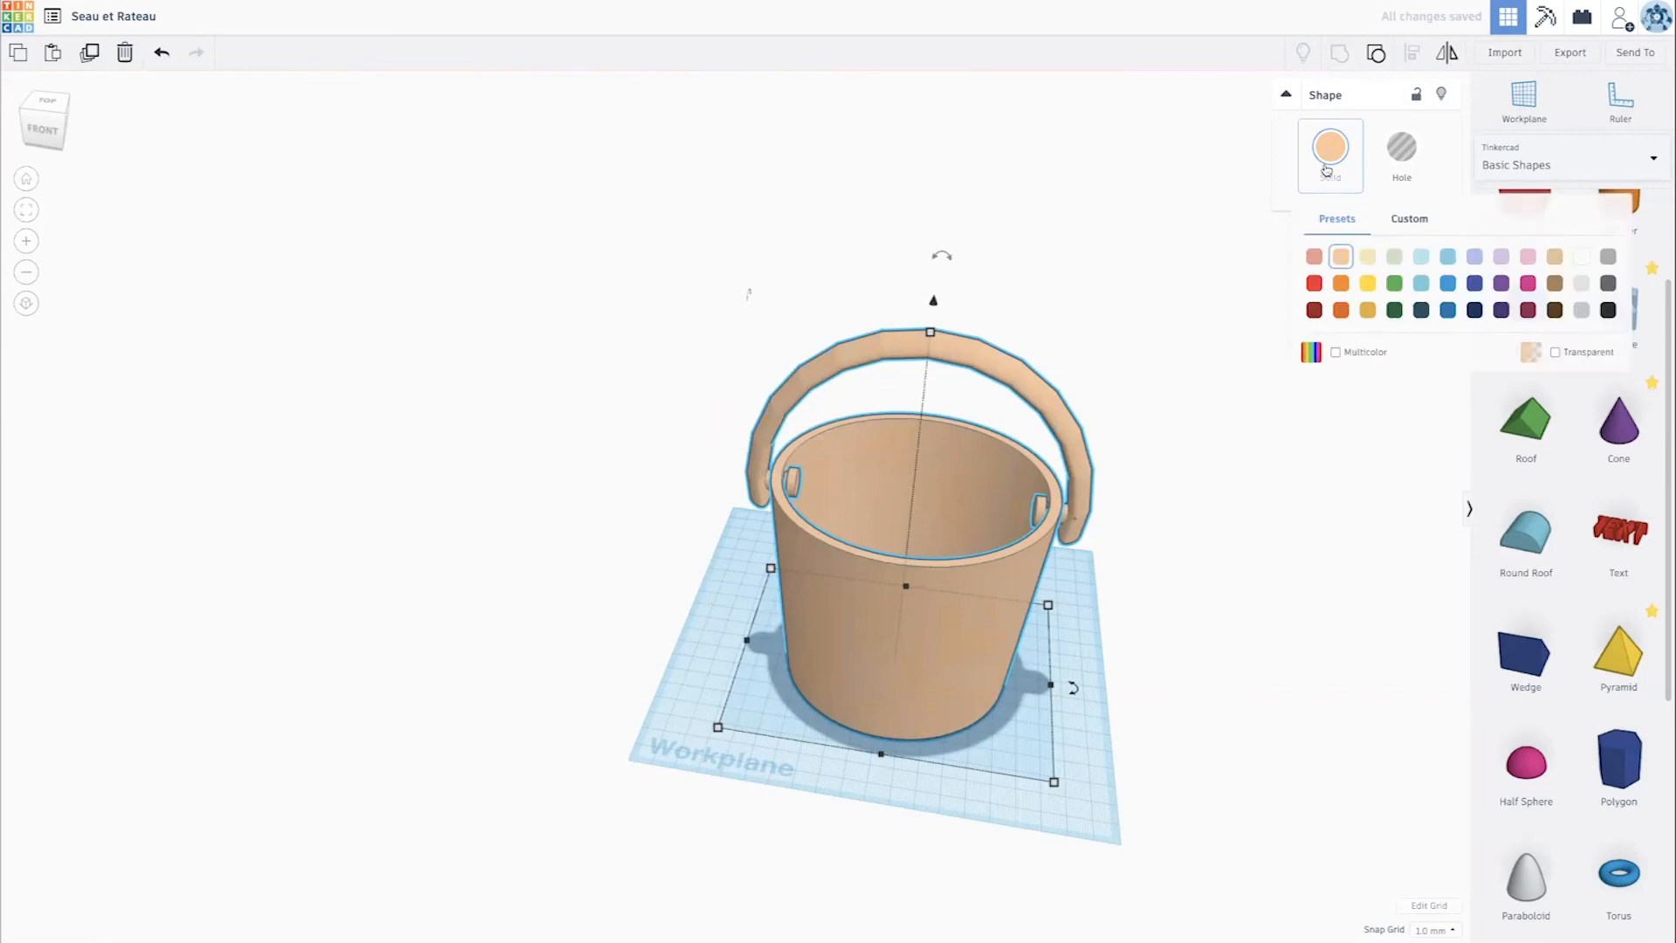
{"action": "left_click", "coordinate": [1335, 353]}
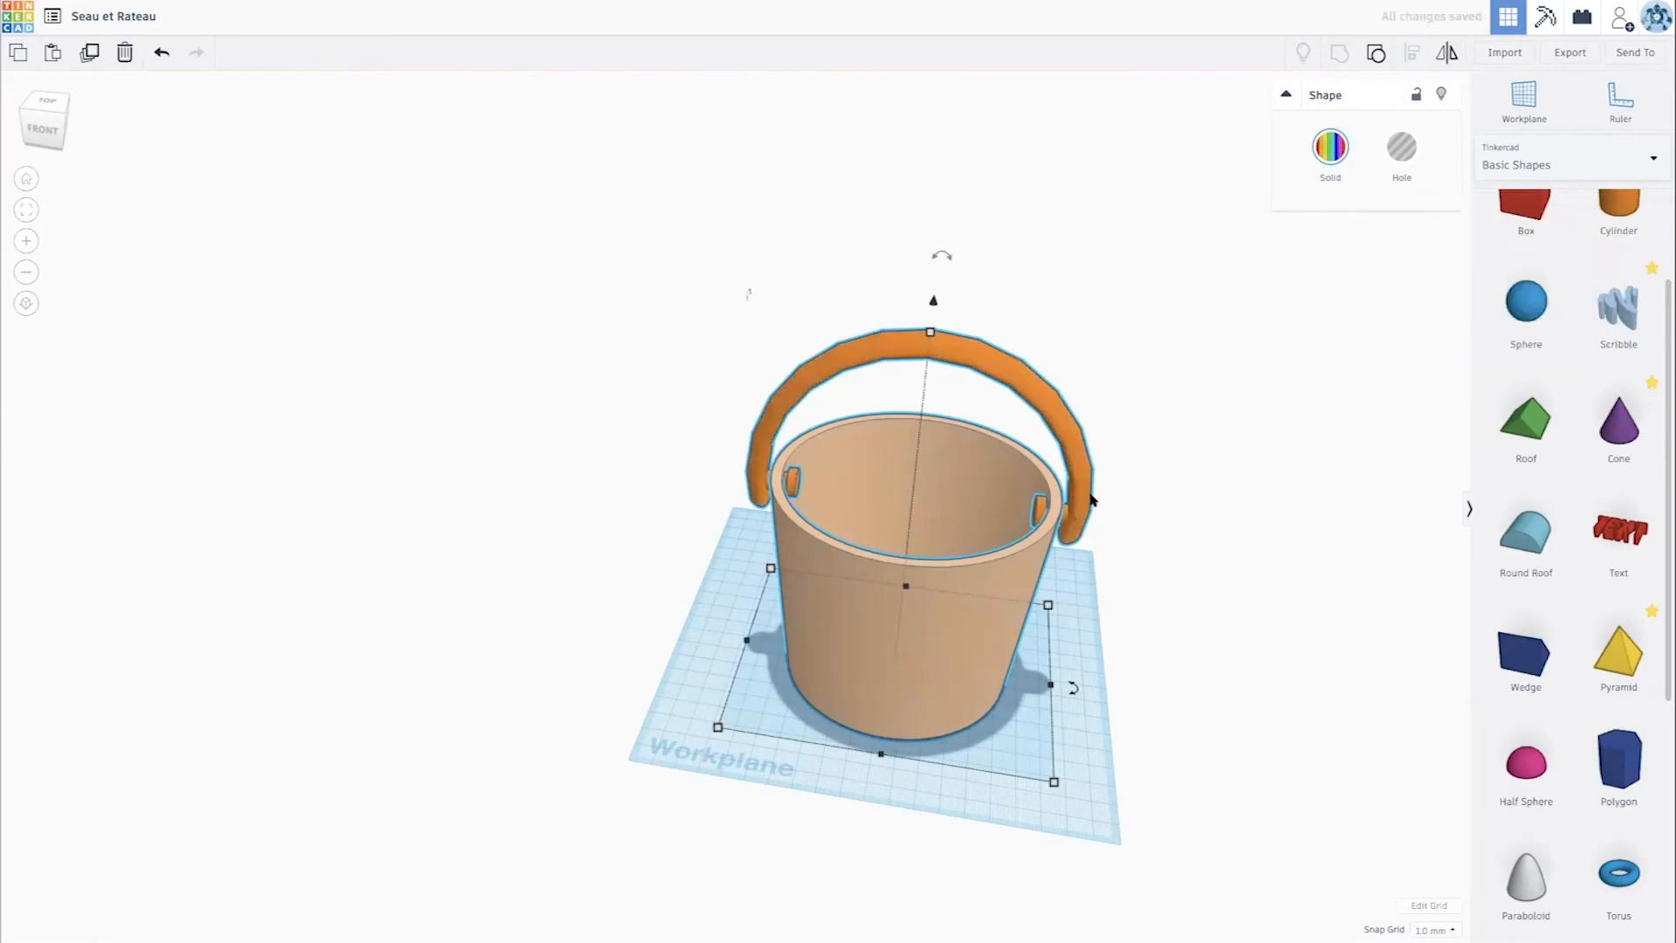
{"action": "left_click_drag", "start_coordinate": [1010, 332], "coordinate": [984, 267]}
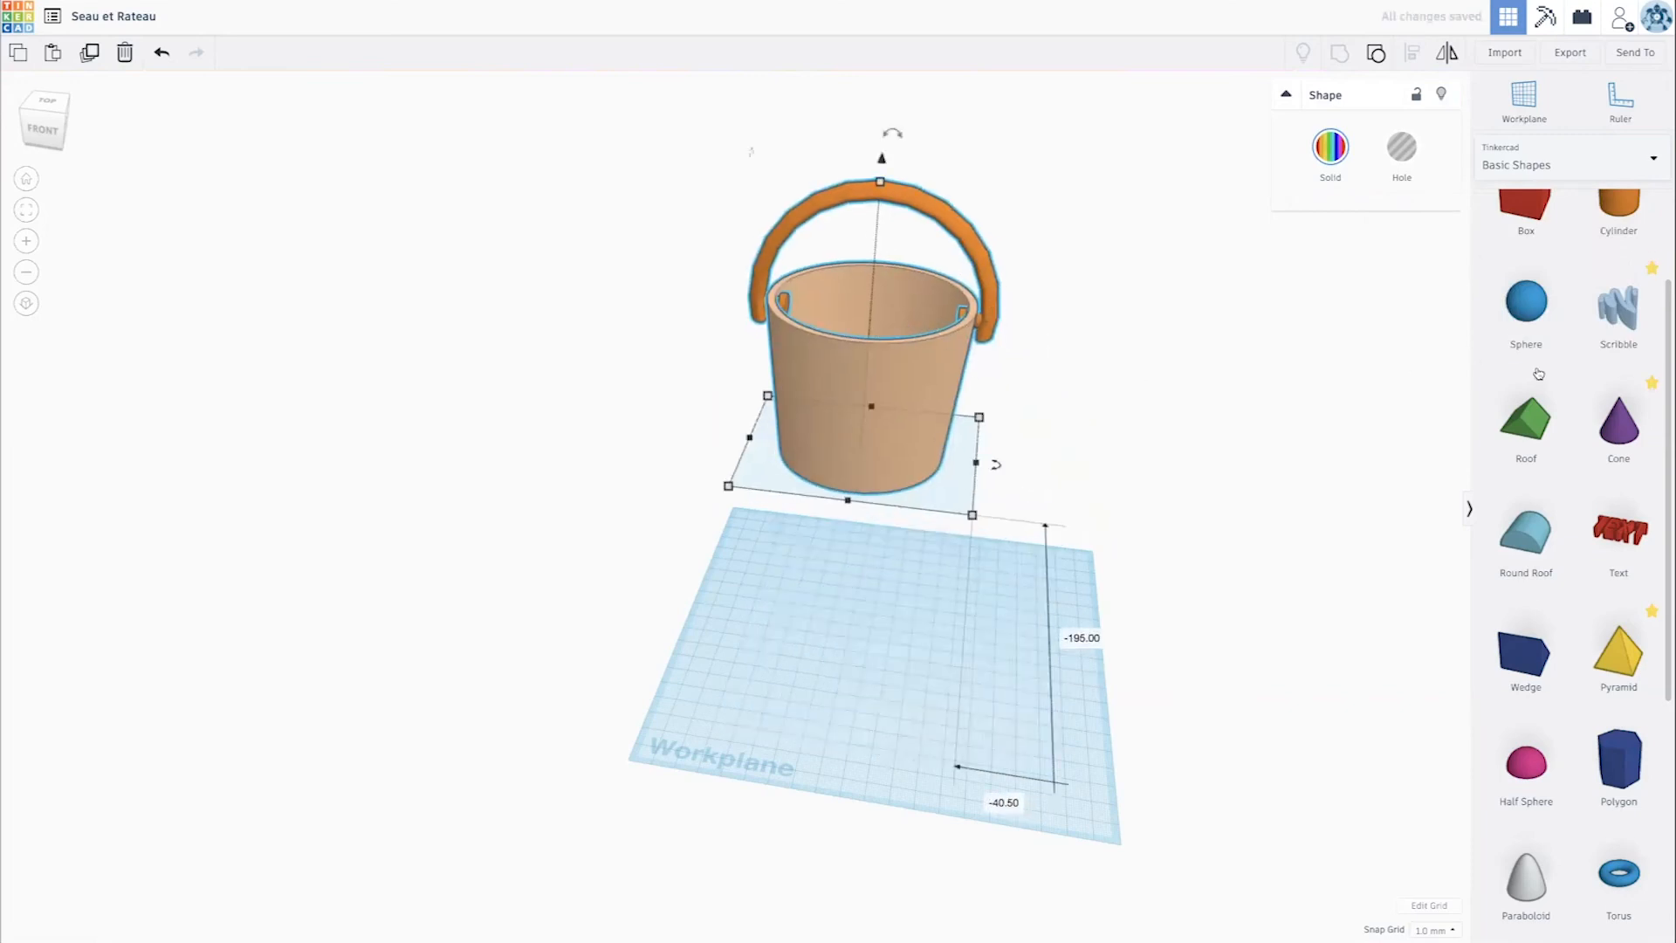
- Place a solid box on the workplane and move it 48 mm right and 30 mm forward
{"action": "scroll", "coordinate": [1538, 374], "scroll_direction": "up", "scroll_amount": 3}
{"action": "left_click_drag", "start_coordinate": [1526, 316], "coordinate": [955, 705]}
{"action": "scroll", "coordinate": [956, 705], "scroll_direction": "up", "scroll_amount": 1}
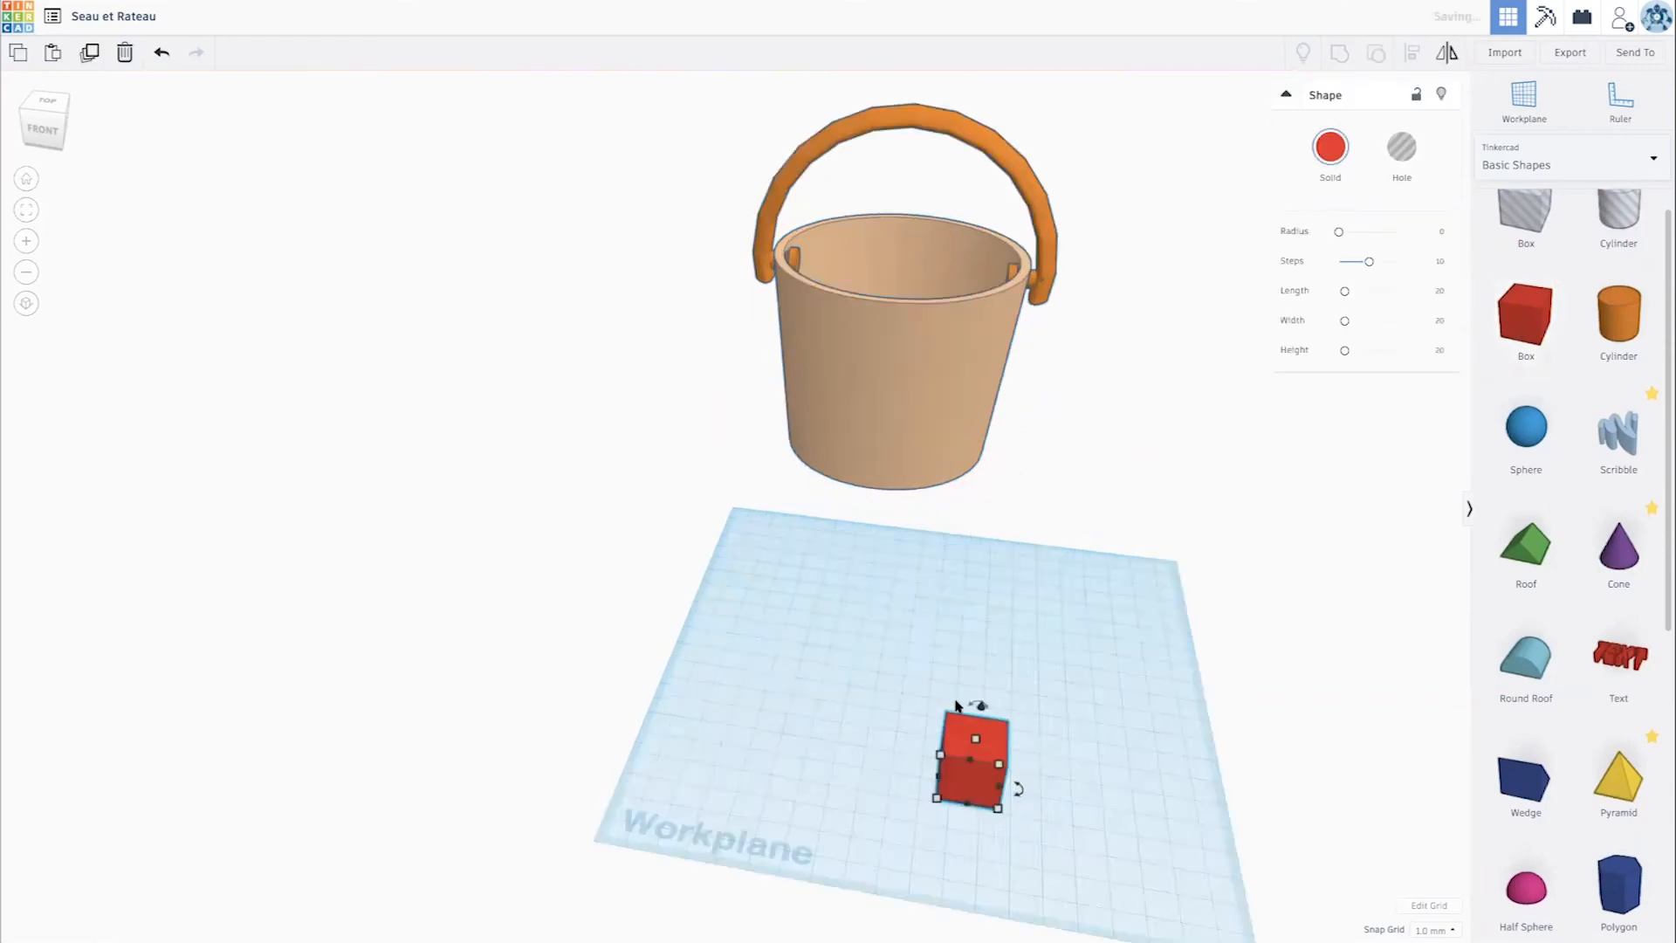
{"action": "scroll", "coordinate": [956, 705], "scroll_direction": "up", "scroll_amount": 4}
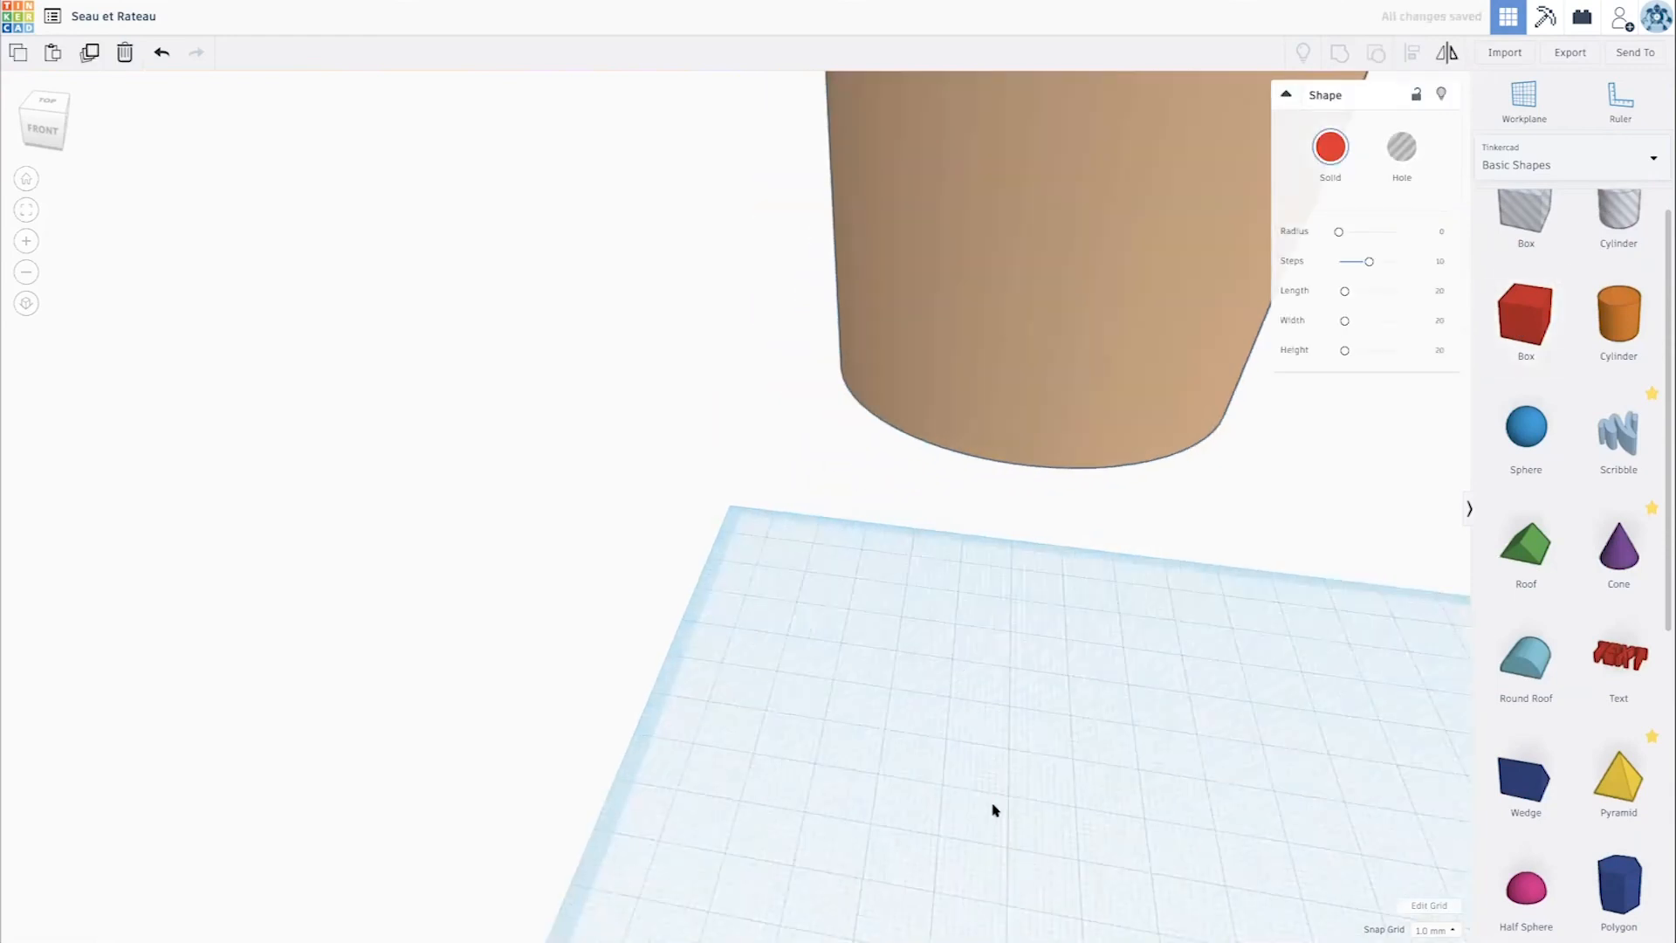
{"action": "middle_click_drag", "start_coordinate": [992, 808], "coordinate": [715, 411]}
{"action": "middle_click_drag", "start_coordinate": [752, 516], "coordinate": [713, 460]}
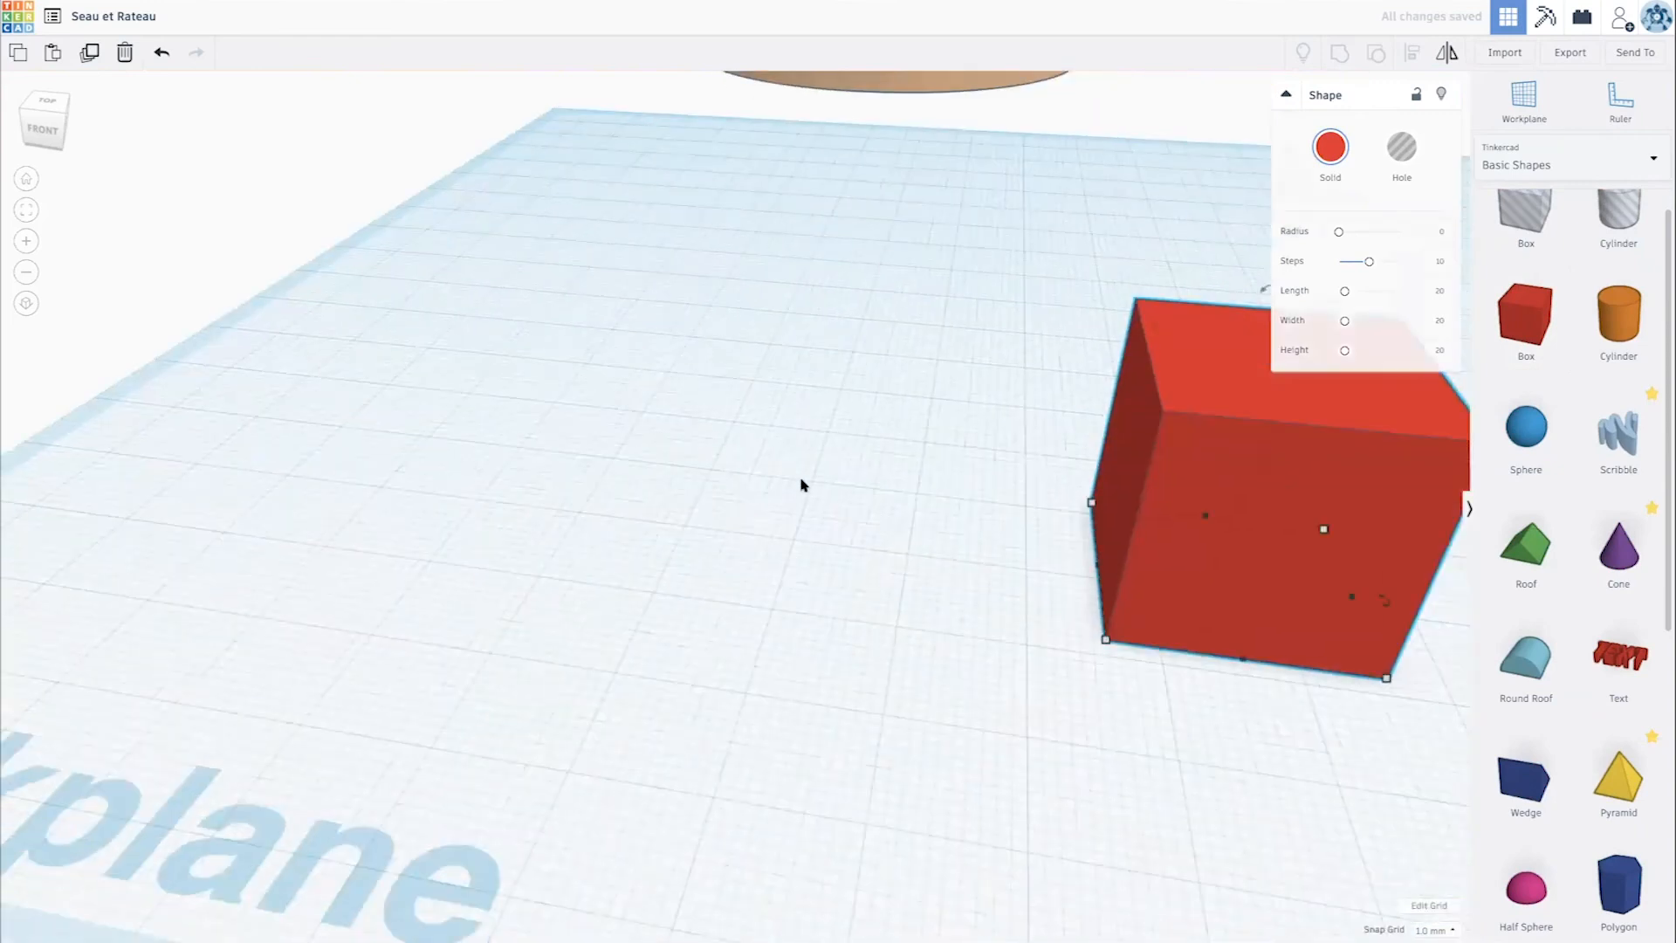
{"action": "scroll", "coordinate": [801, 483], "scroll_direction": "down", "scroll_amount": 4}
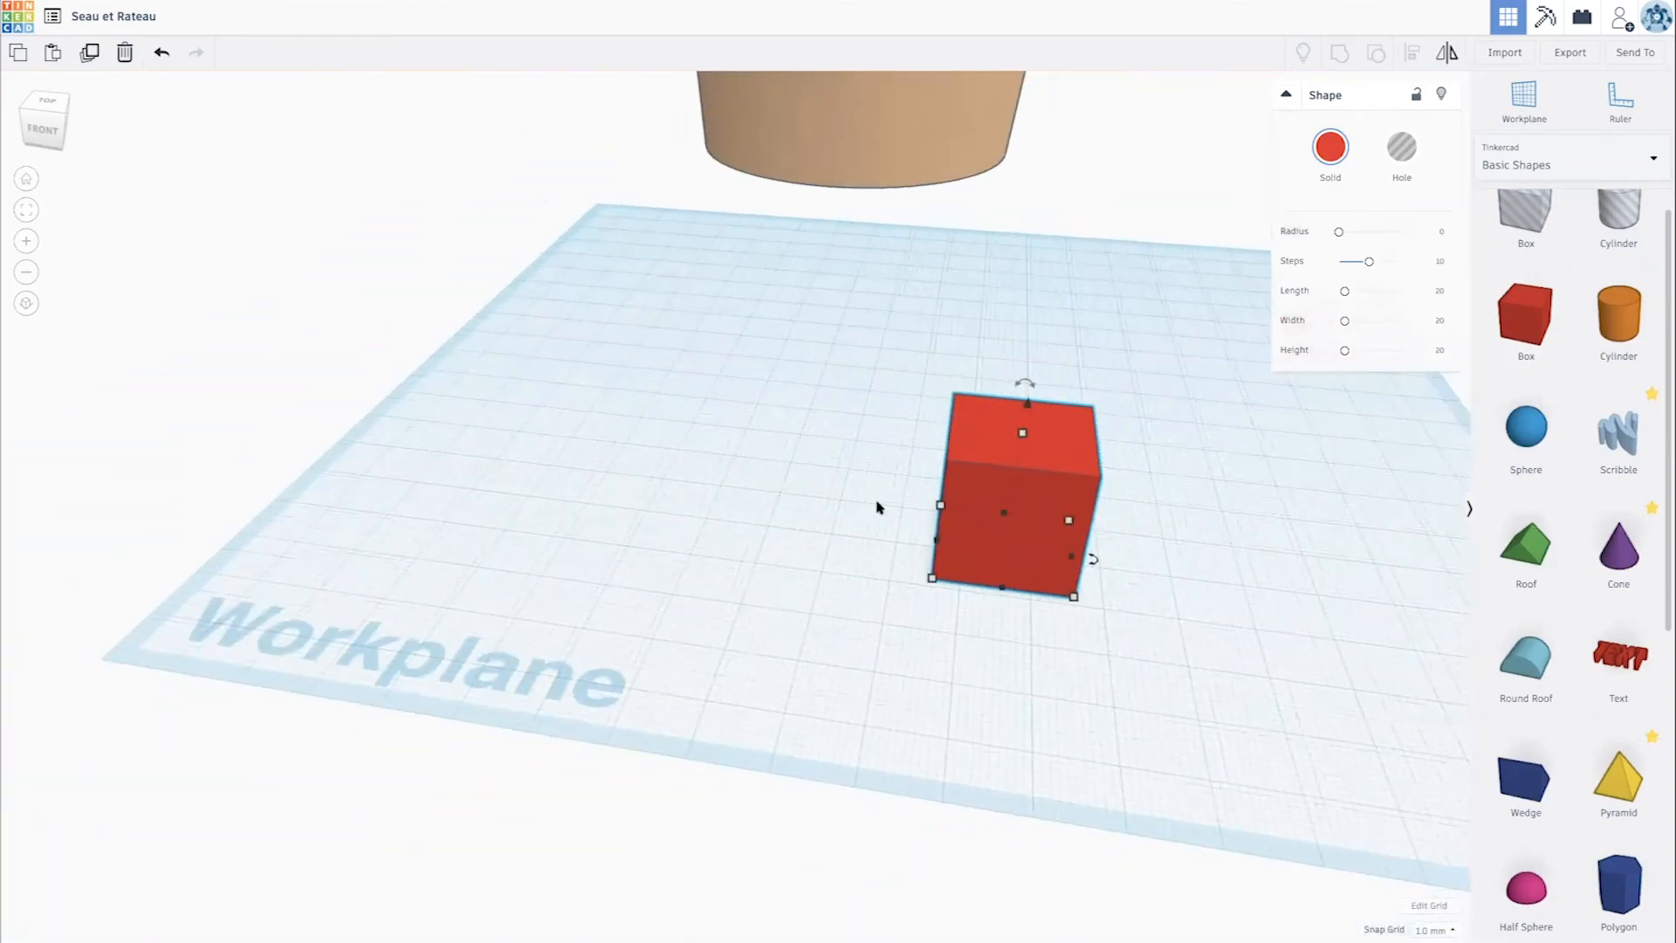
{"action": "scroll", "coordinate": [655, 437], "scroll_direction": "up", "scroll_amount": 3}
{"action": "left_click_drag", "start_coordinate": [804, 453], "coordinate": [1192, 643]}
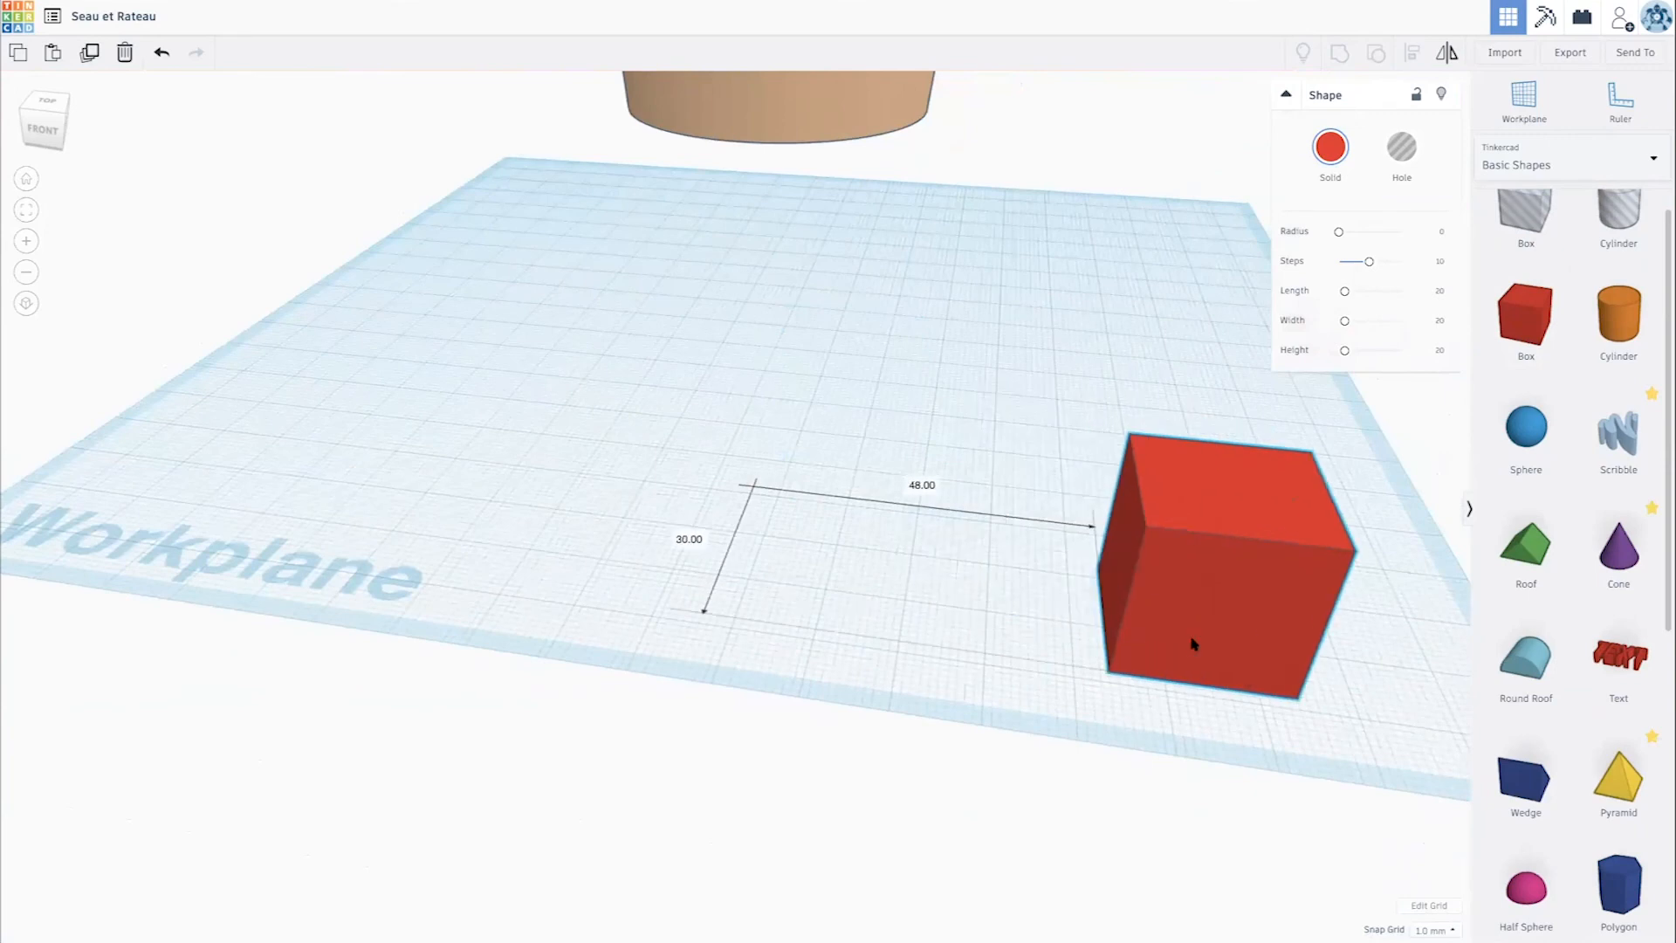
{"action": "middle_click_drag", "start_coordinate": [913, 554], "coordinate": [728, 437]}
- Reshape the box into a flat rake handle bar 12 mm deep and 148 mm long
{"action": "left_click_drag", "start_coordinate": [972, 451], "coordinate": [981, 411]}
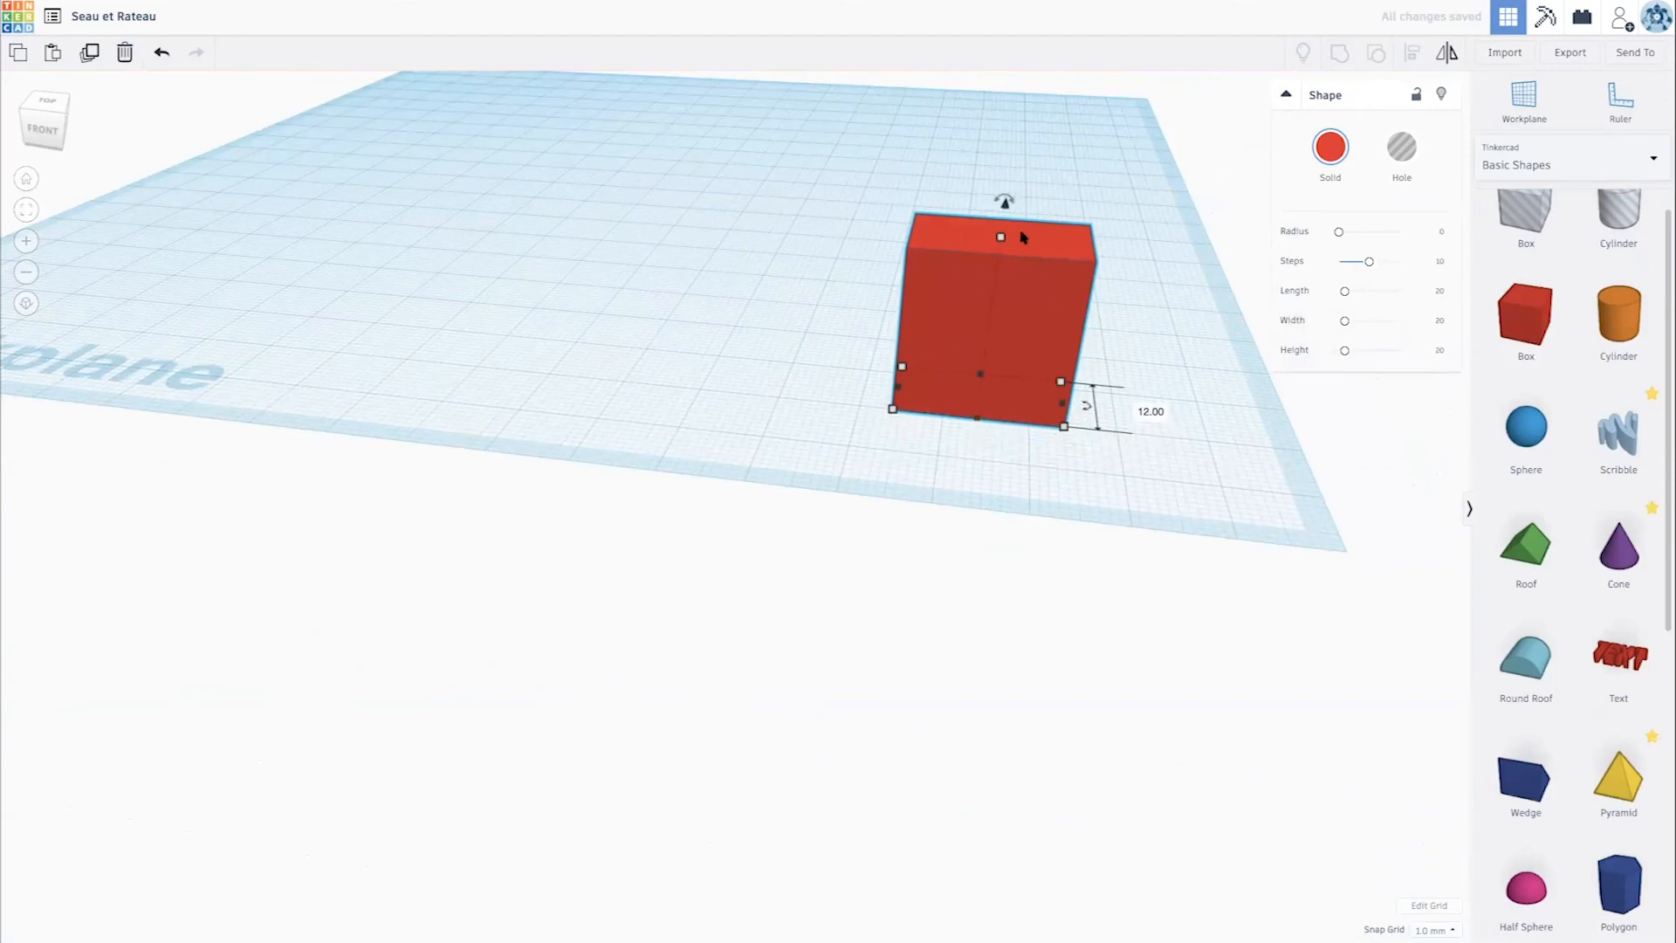
{"action": "left_click_drag", "start_coordinate": [1002, 239], "coordinate": [1280, 403]}
{"action": "left_click_drag", "start_coordinate": [867, 391], "coordinate": [237, 306]}
{"action": "right_click_drag", "start_coordinate": [434, 318], "coordinate": [562, 338]}
{"action": "right_click_drag", "start_coordinate": [977, 379], "coordinate": [819, 272]}
{"action": "scroll", "coordinate": [819, 272], "scroll_direction": "down", "scroll_amount": 5}
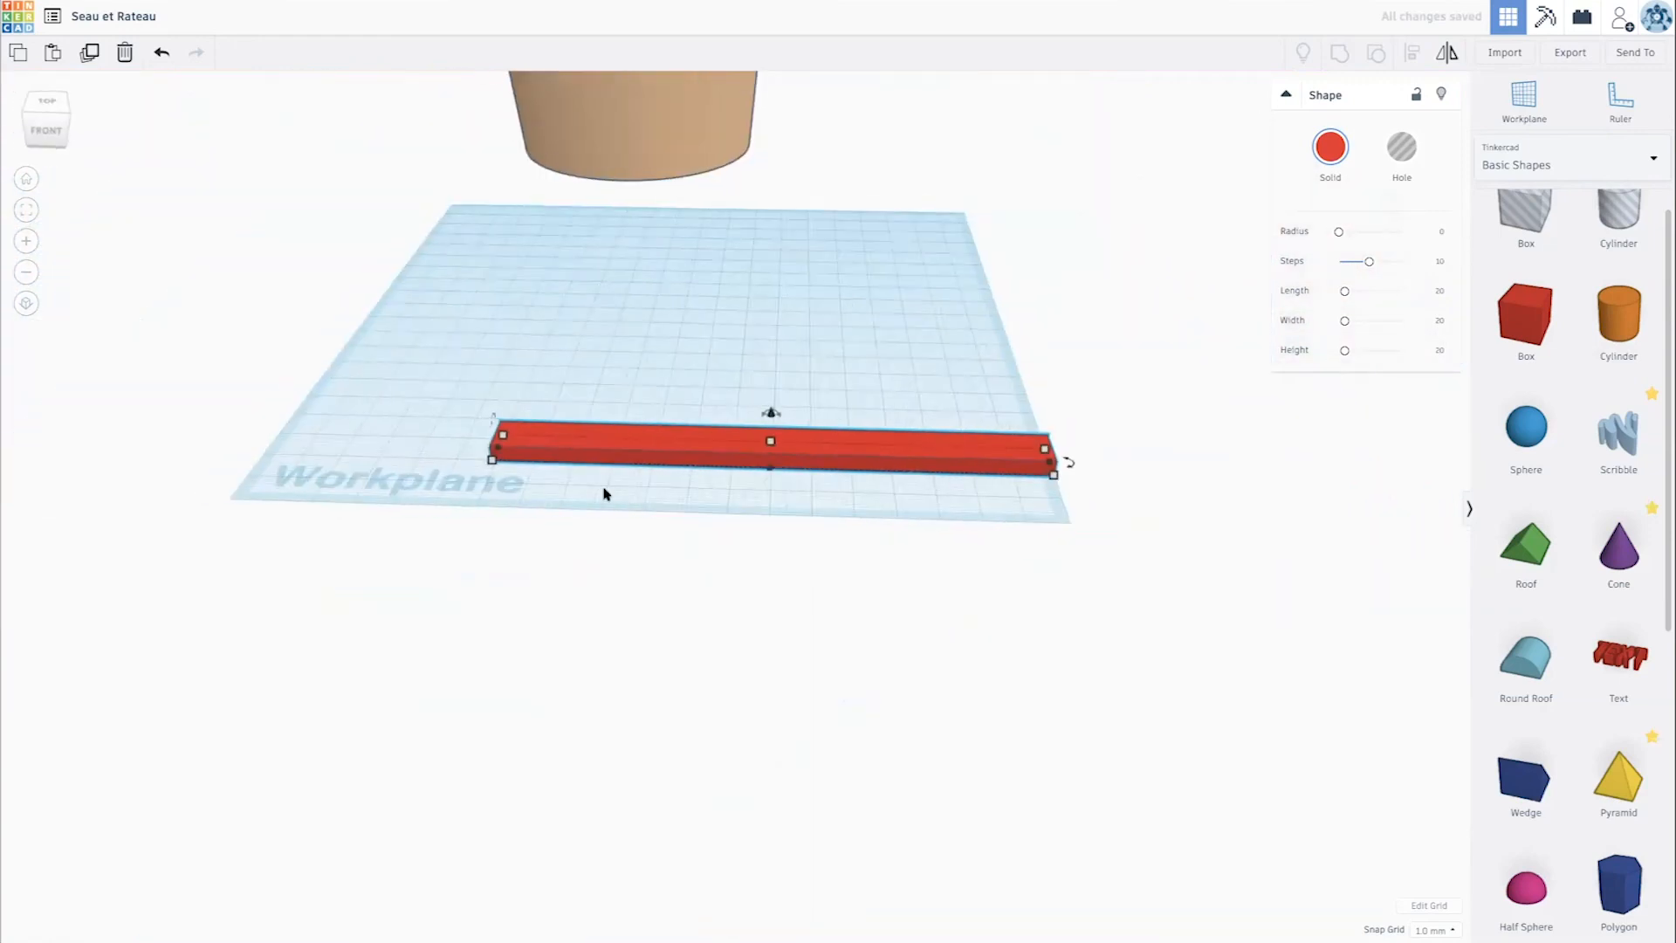
{"action": "left_click_drag", "start_coordinate": [491, 456], "coordinate": [469, 451]}
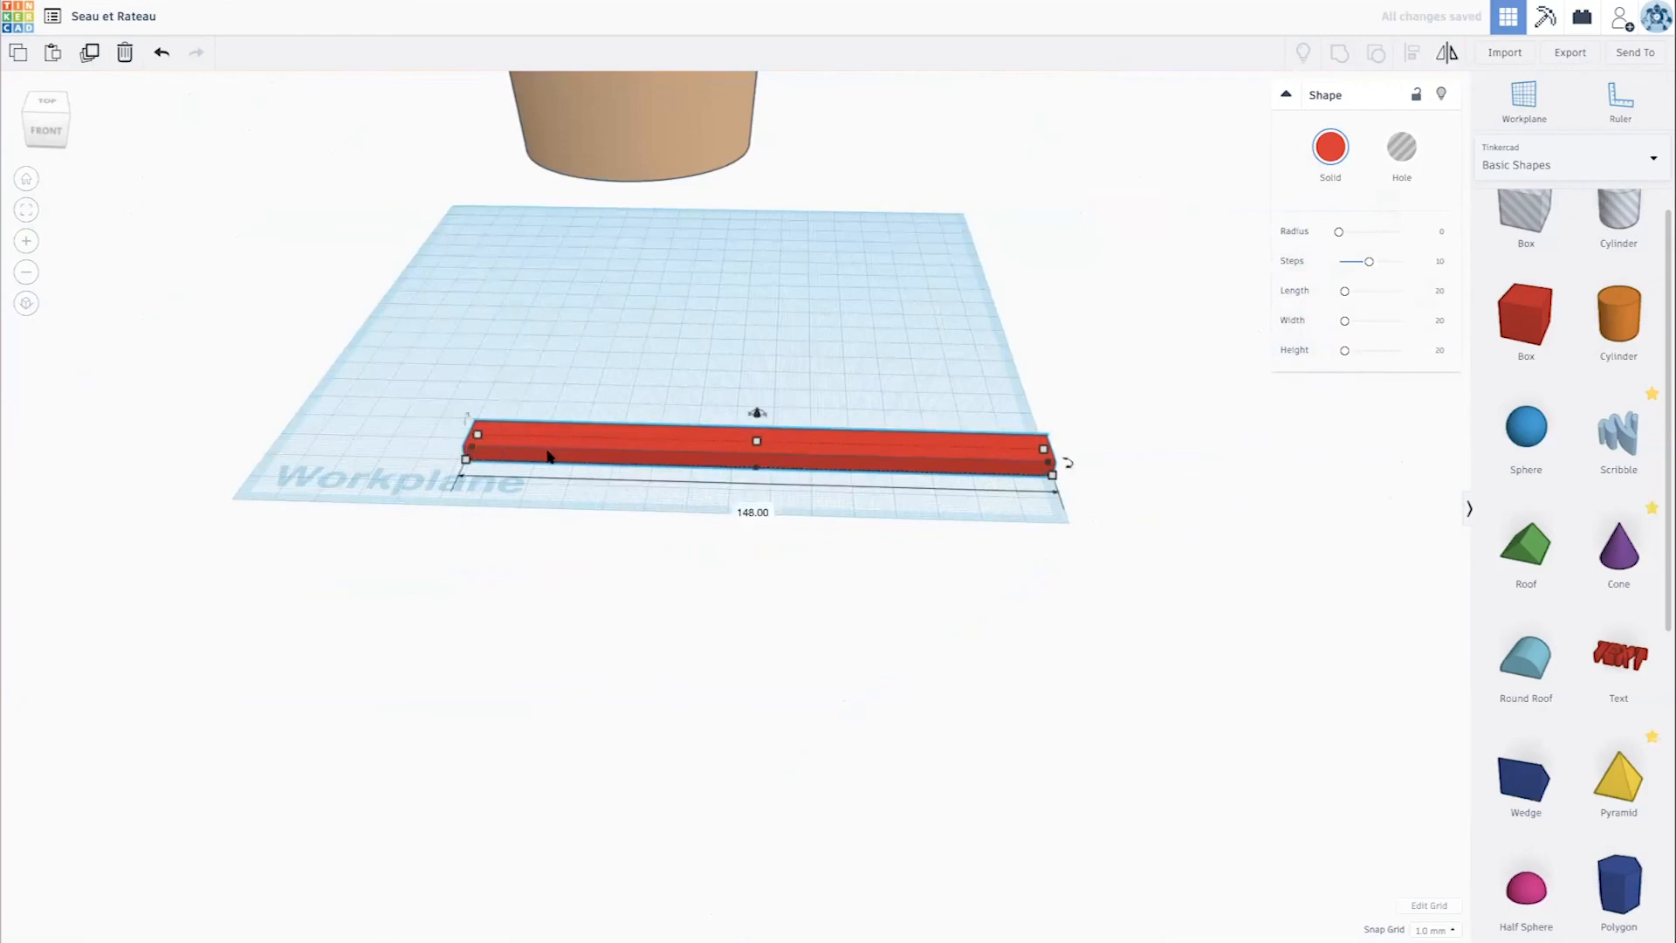
- Duplicate the bar at its left end, rotate the copy 90° into a crossbar, and narrow it against the handle
{"action": "left_click_drag", "start_coordinate": [465, 458], "coordinate": [325, 453]}
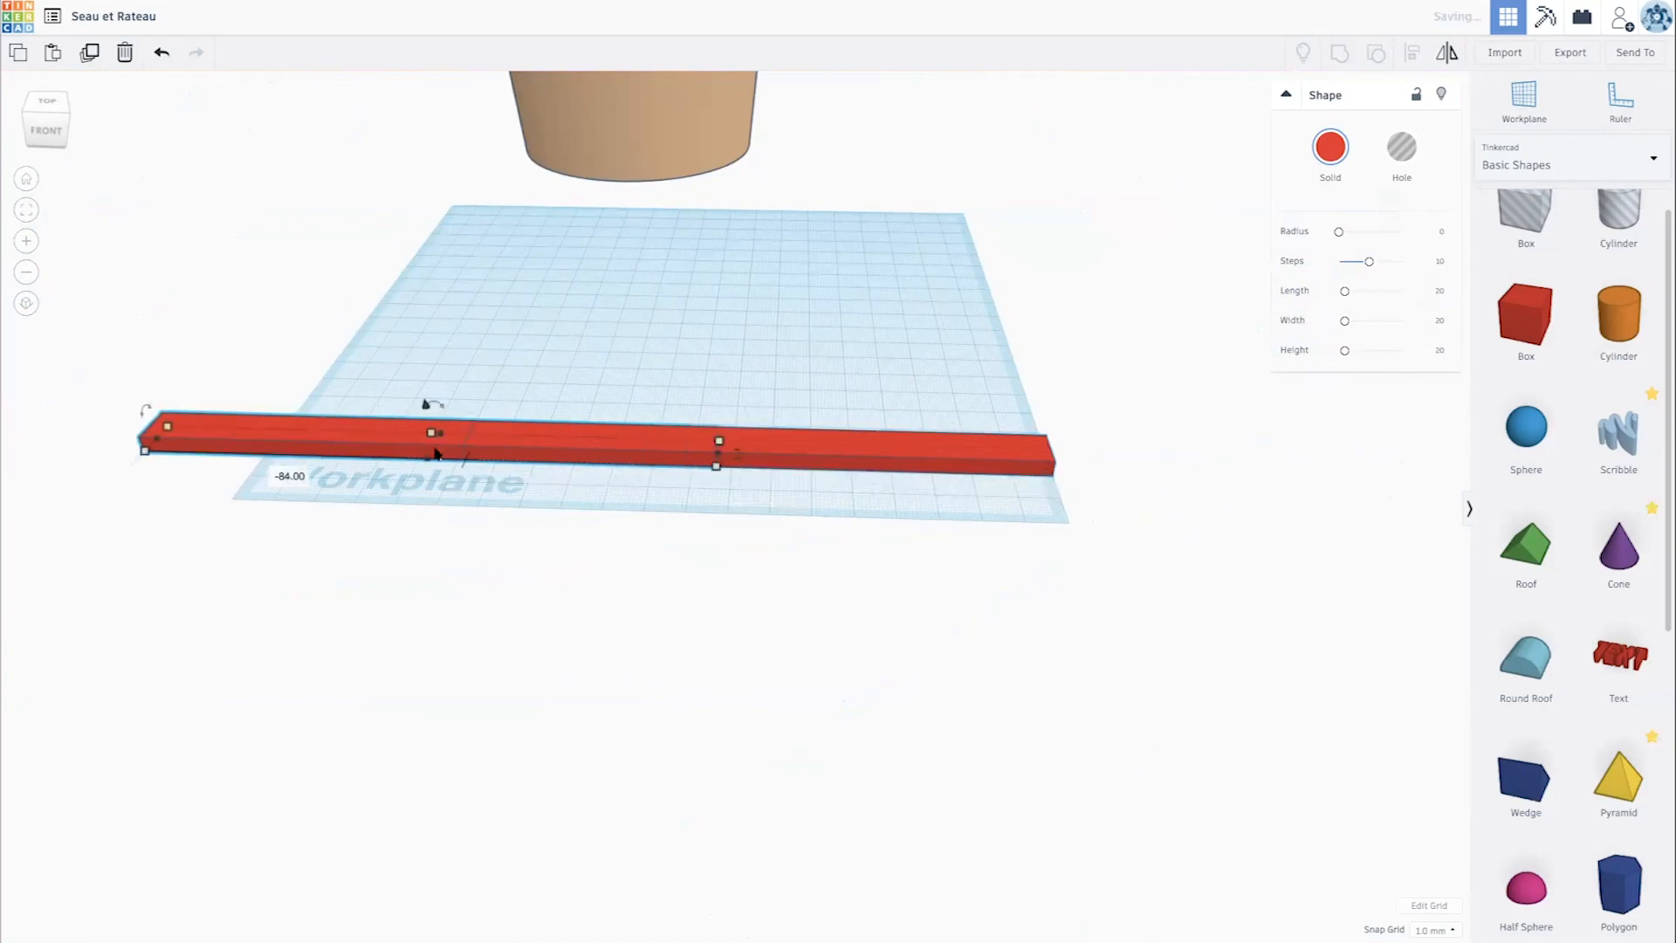
{"action": "left_click_drag", "start_coordinate": [430, 403], "coordinate": [405, 542]}
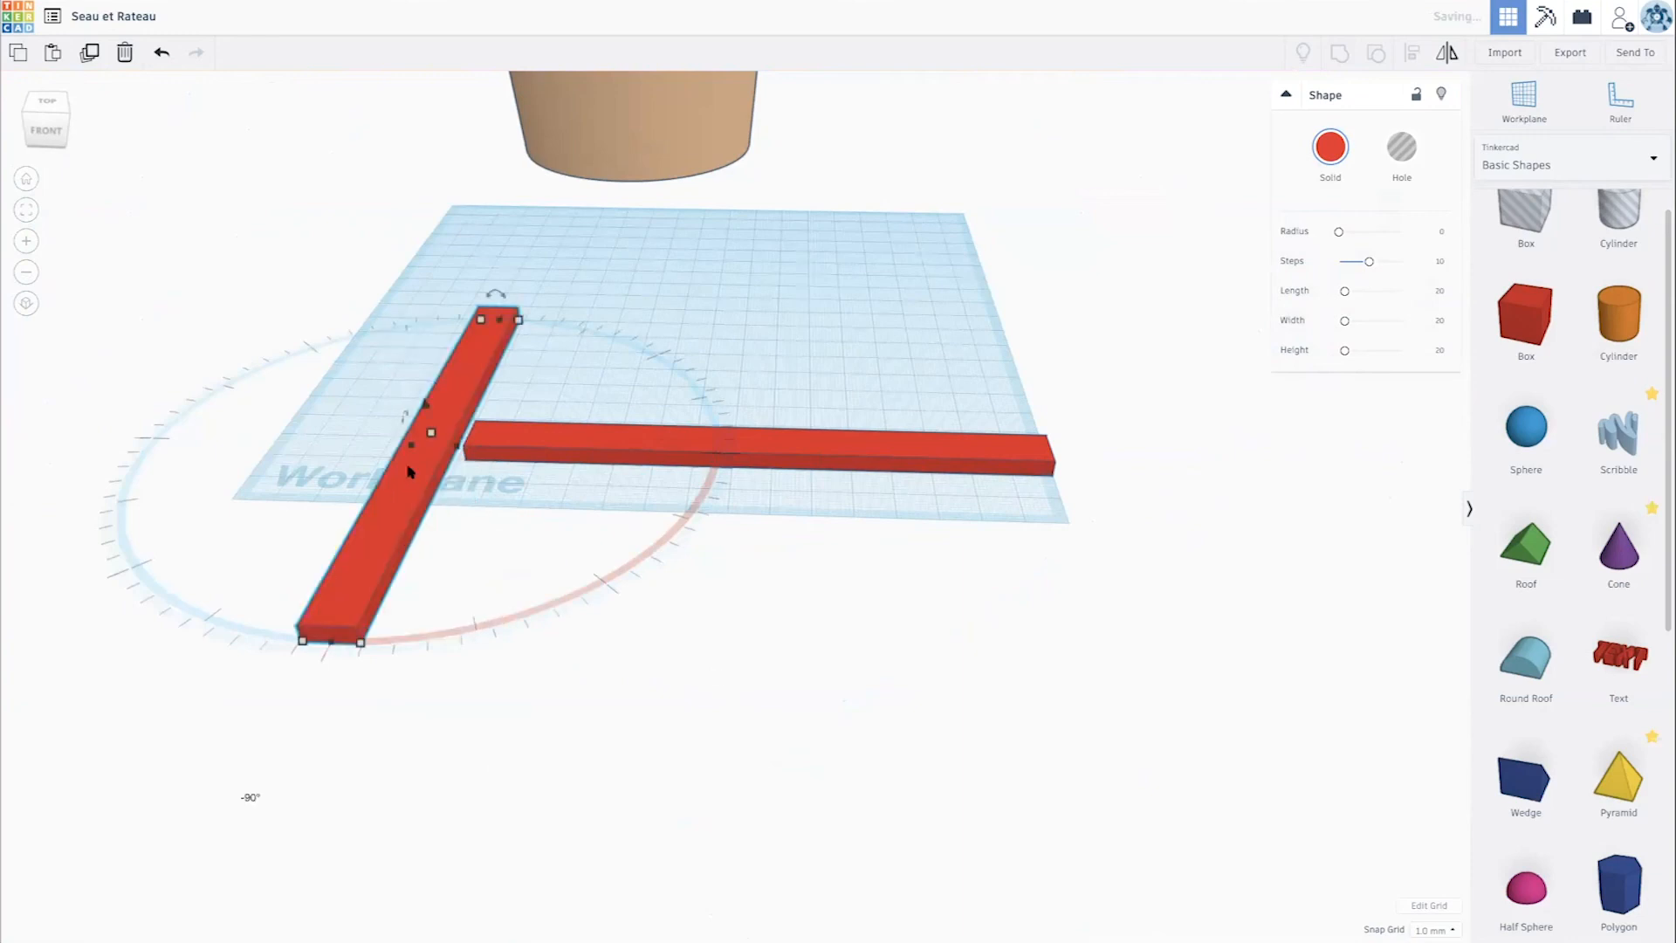
{"action": "left_click_drag", "start_coordinate": [410, 446], "coordinate": [450, 476]}
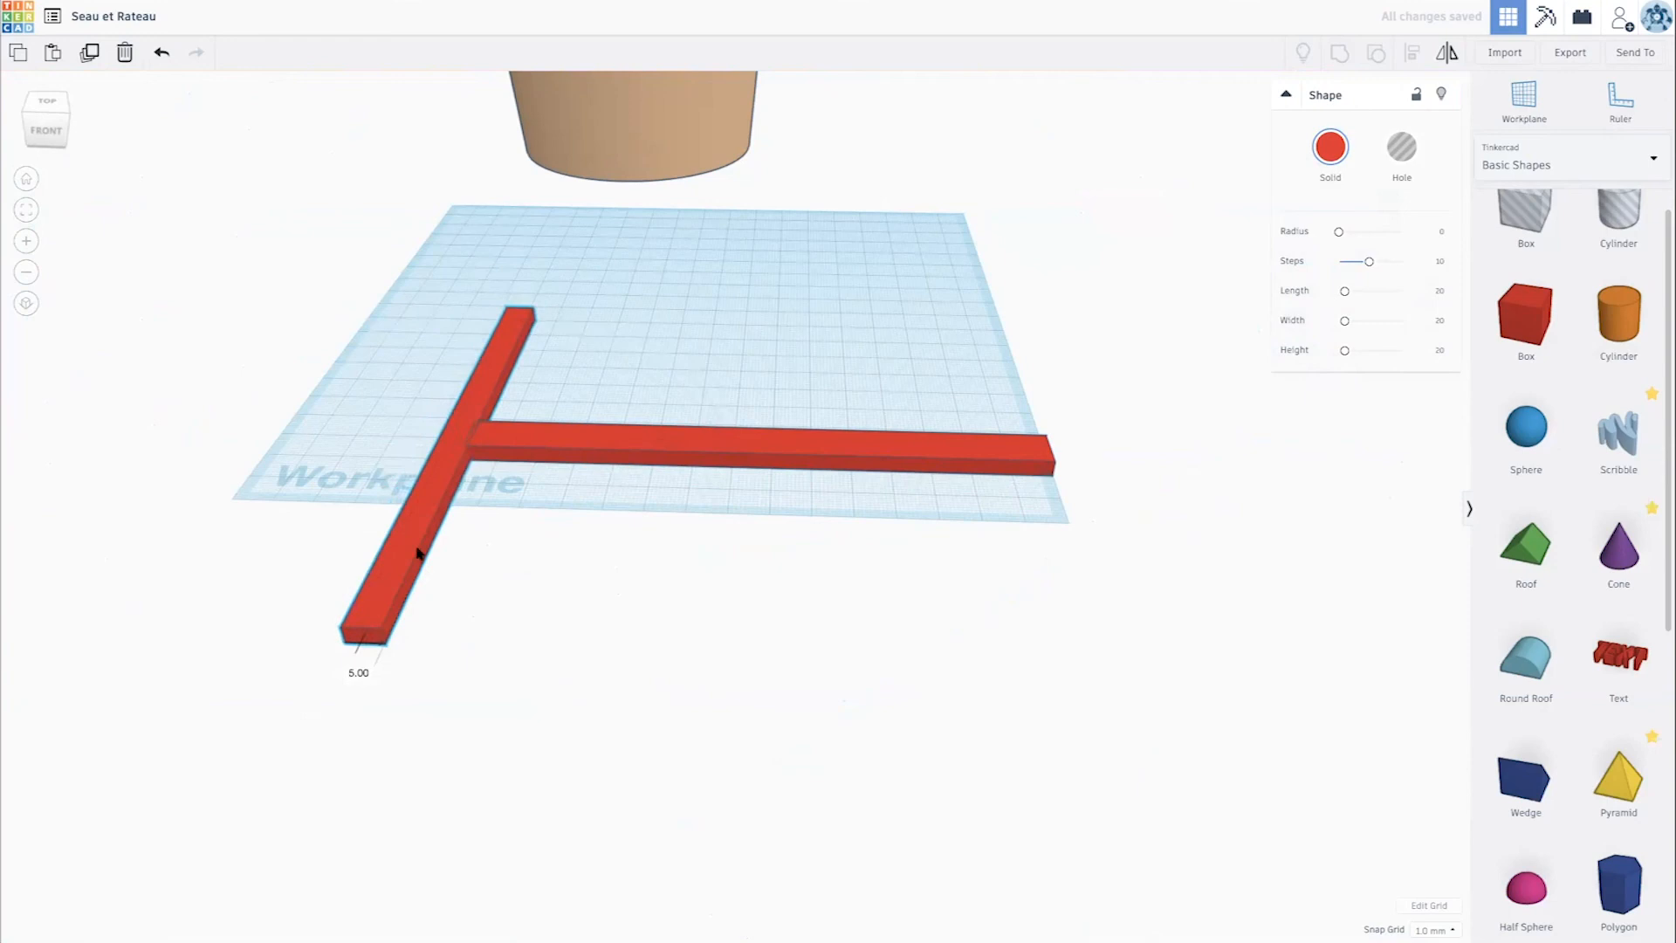
- Shorten the crossbar symmetrically about the handle to about 60 mm
{"action": "left_click_drag", "start_coordinate": [366, 643], "coordinate": [366, 535]}
{"action": "key", "text": "ctrl+z"}
{"action": "right_click_drag", "start_coordinate": [346, 596], "coordinate": [685, 653]}
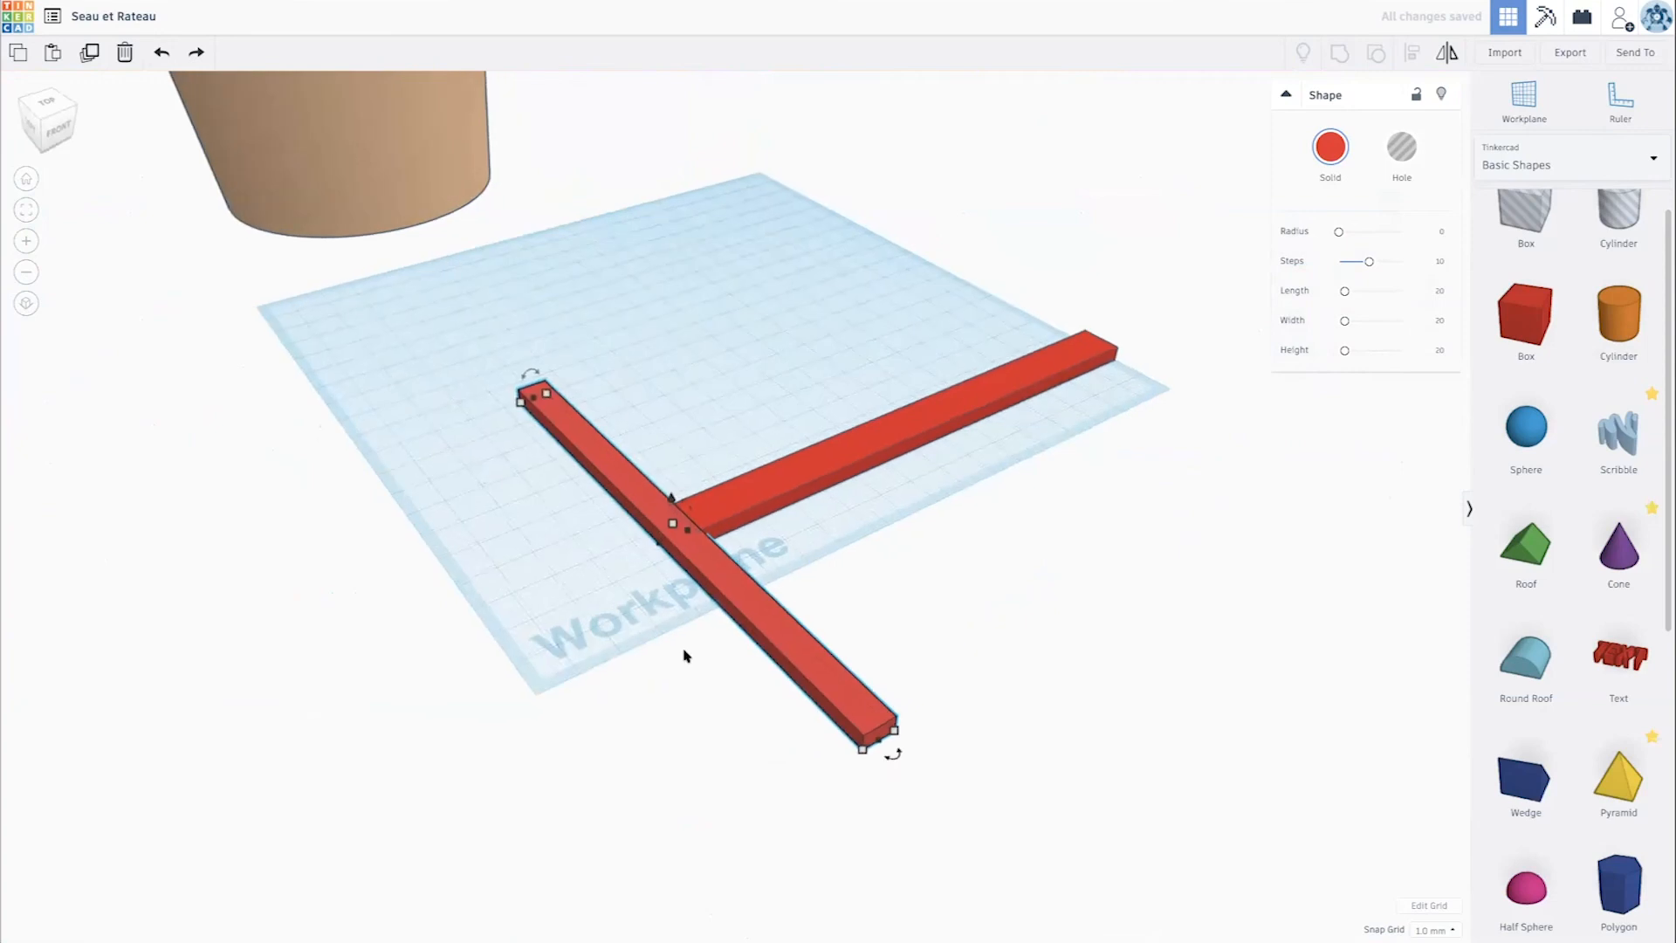
{"action": "left_click_drag", "start_coordinate": [865, 734], "coordinate": [789, 659], "text": "alt"}
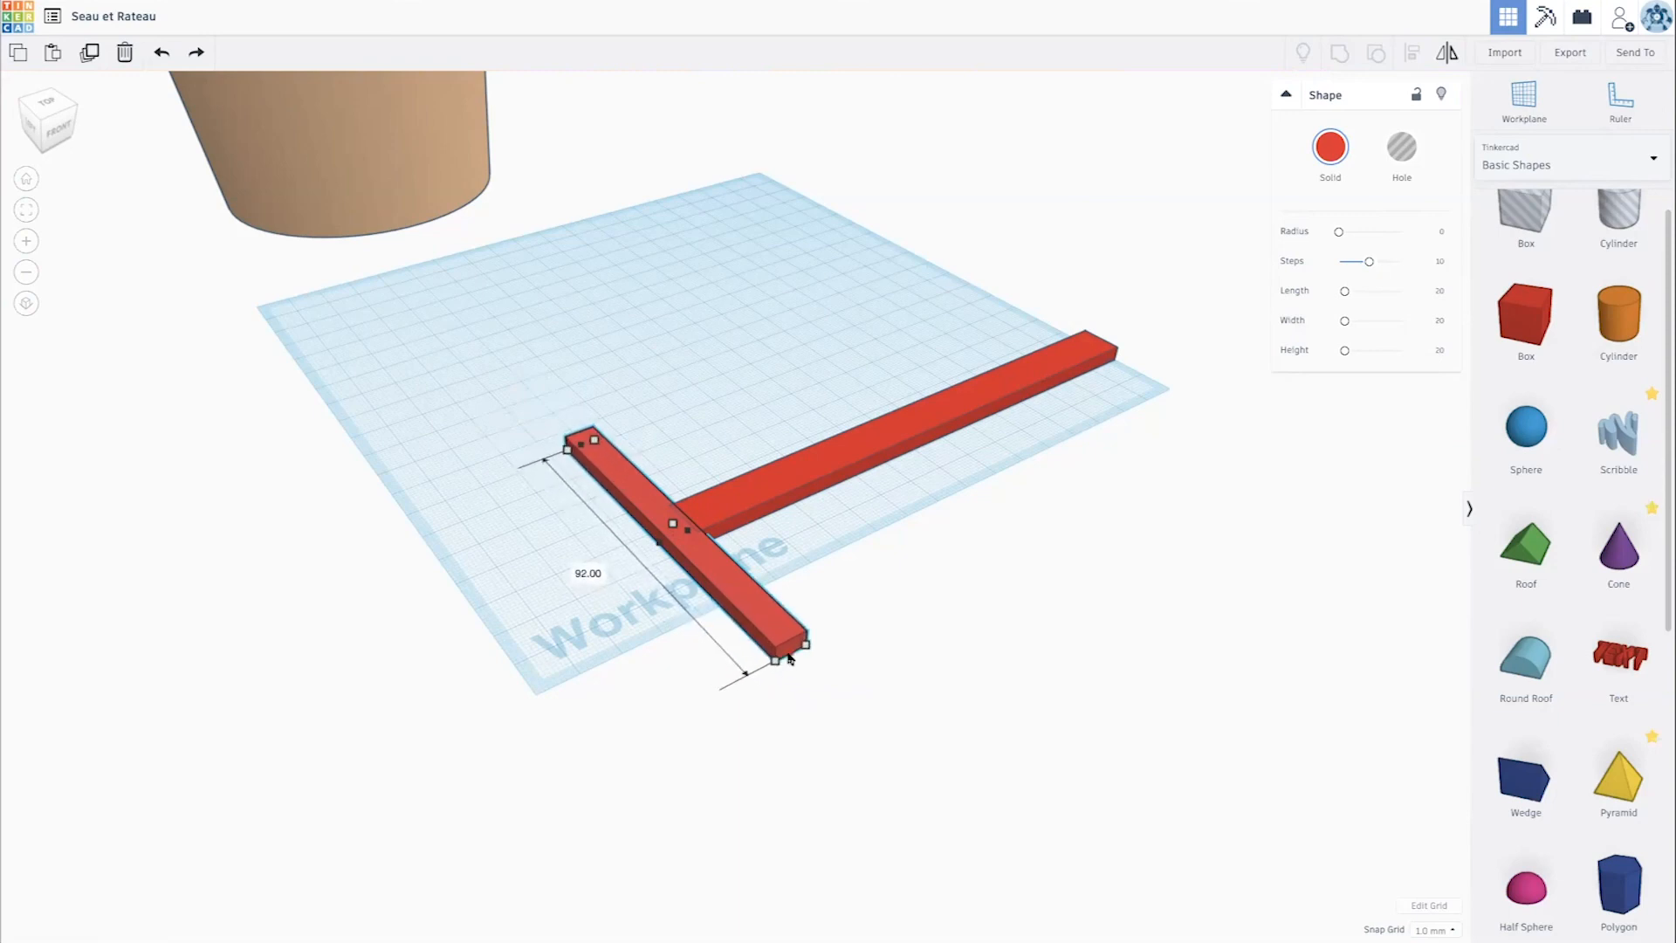
{"action": "left_click_drag", "start_coordinate": [773, 644], "coordinate": [759, 636], "text": "alt"}
{"action": "right_click_drag", "start_coordinate": [764, 637], "coordinate": [953, 729]}
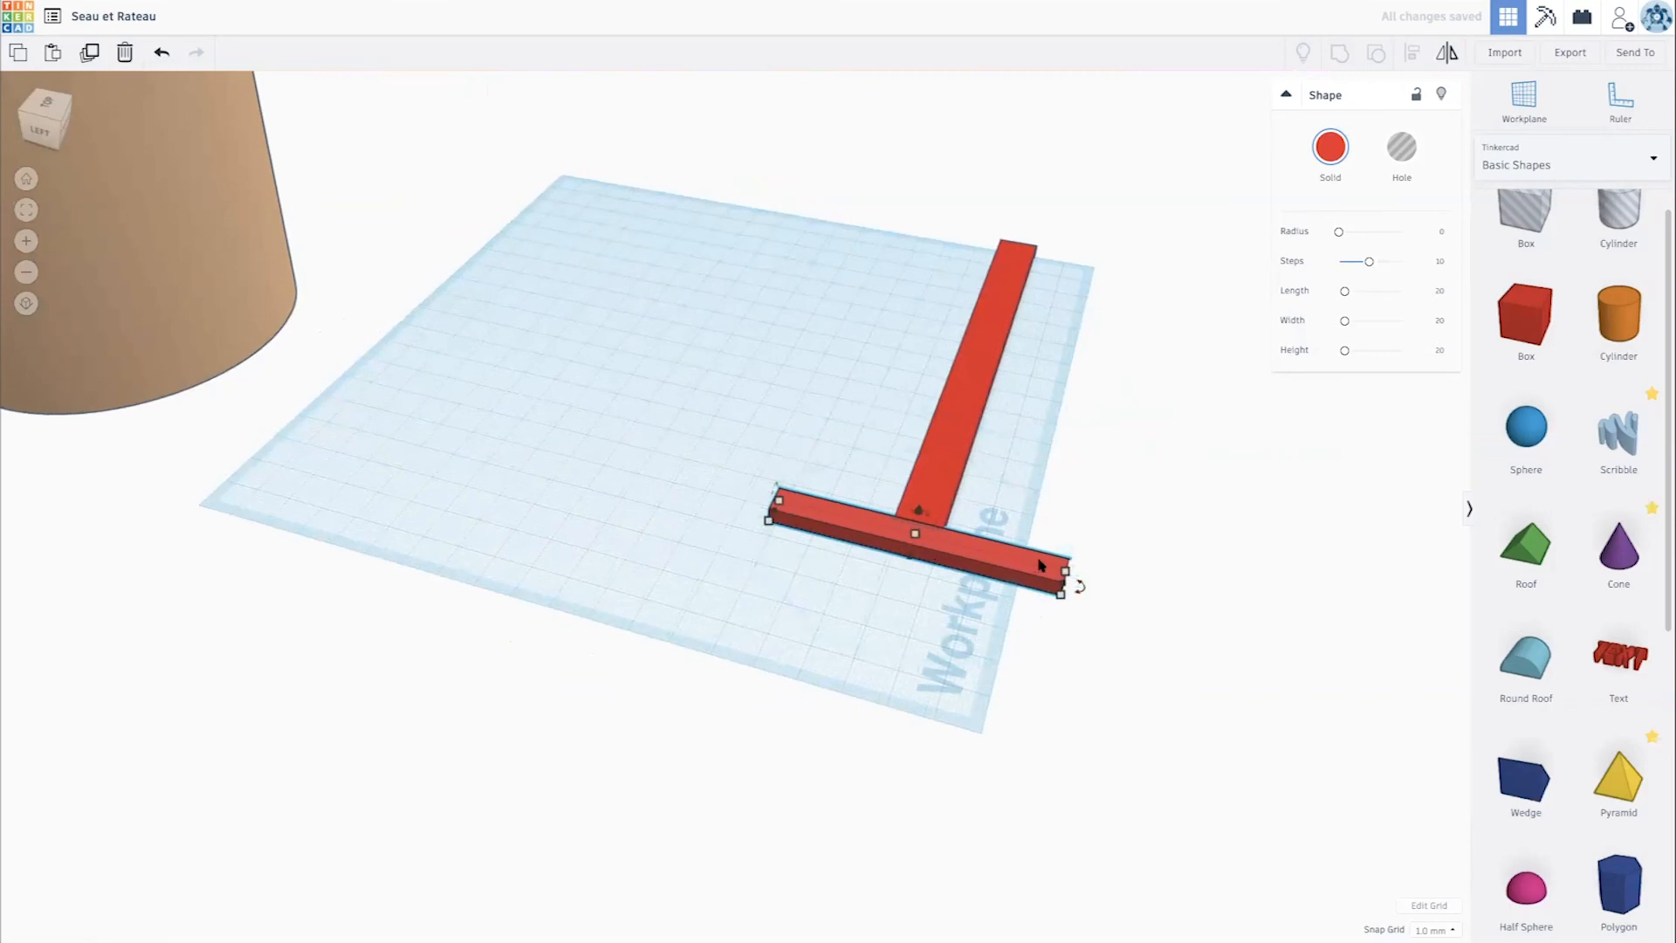
{"action": "left_click_drag", "start_coordinate": [1063, 586], "coordinate": [1037, 581], "text": "alt"}
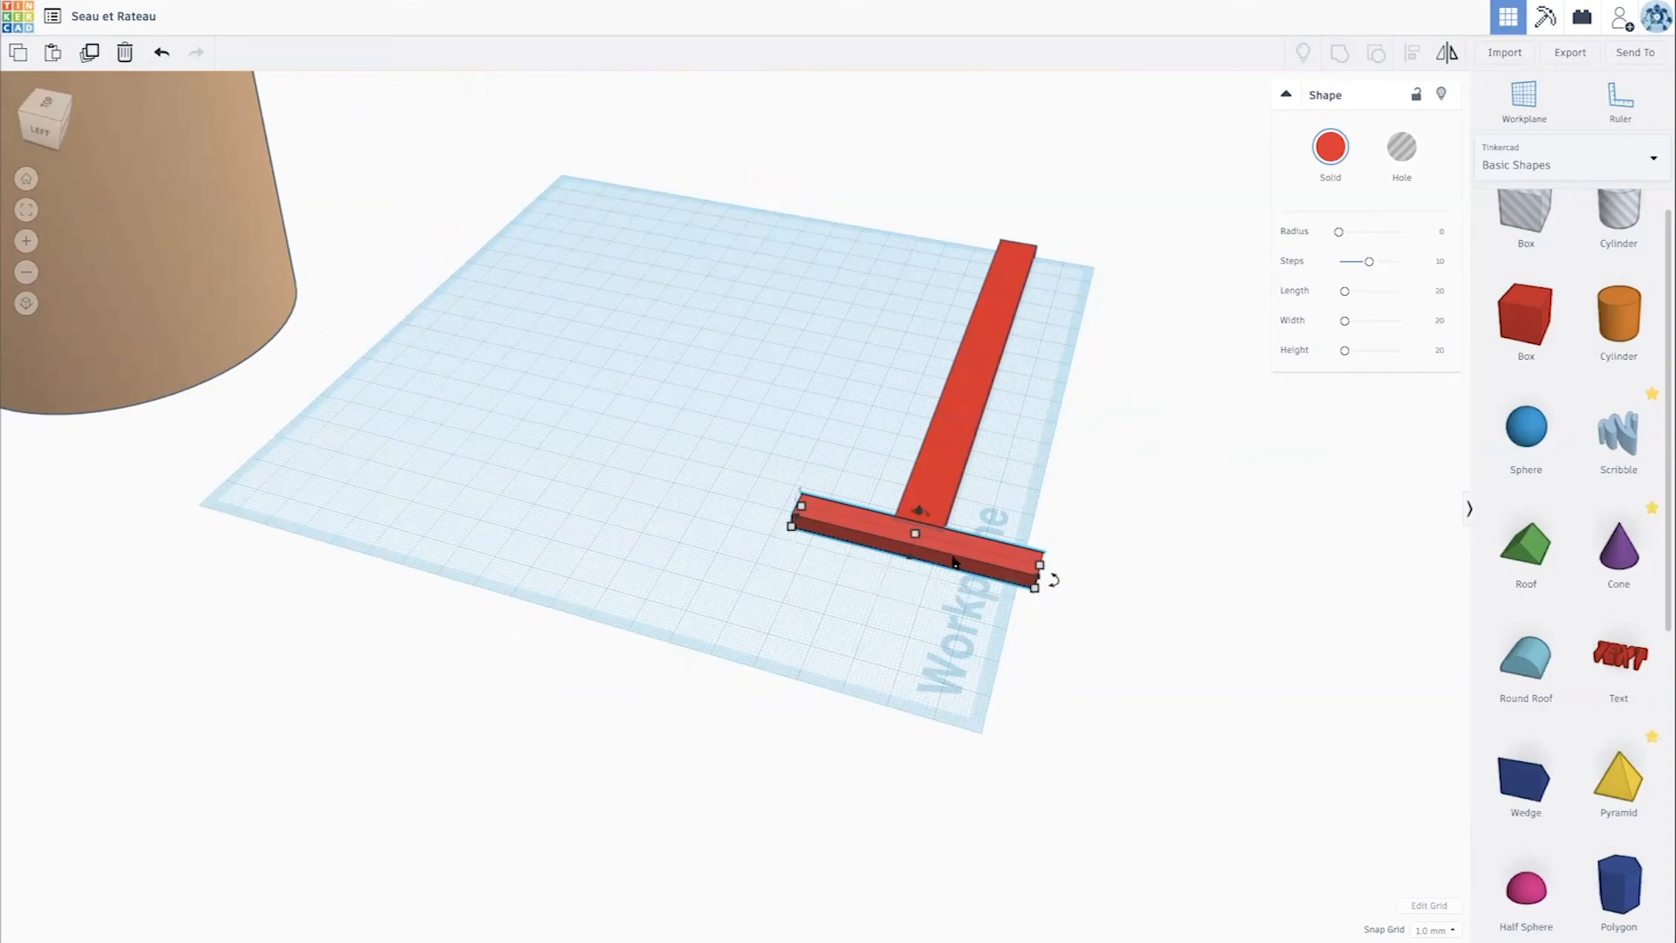
- Turn a copy of the crossbar 90° into a tine in line with the handle, and offset a second tine 26 mm sideways
{"action": "left_click_drag", "start_coordinate": [954, 562], "coordinate": [941, 606], "text": "alt"}
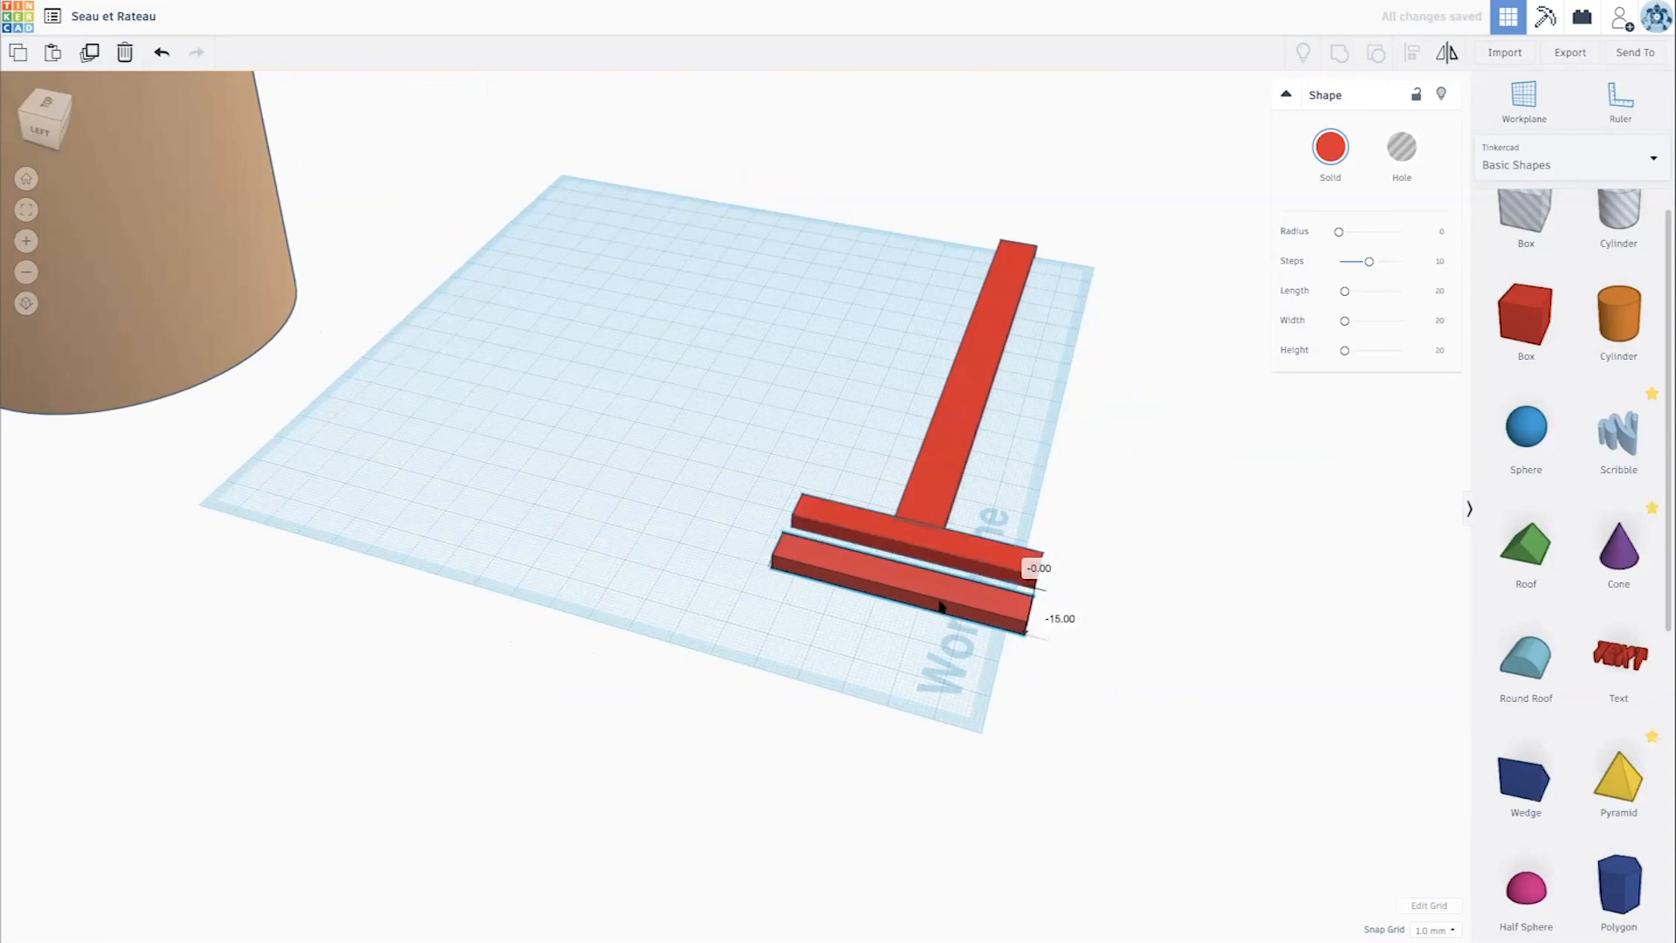
{"action": "left_click_drag", "start_coordinate": [1034, 628], "coordinate": [827, 627]}
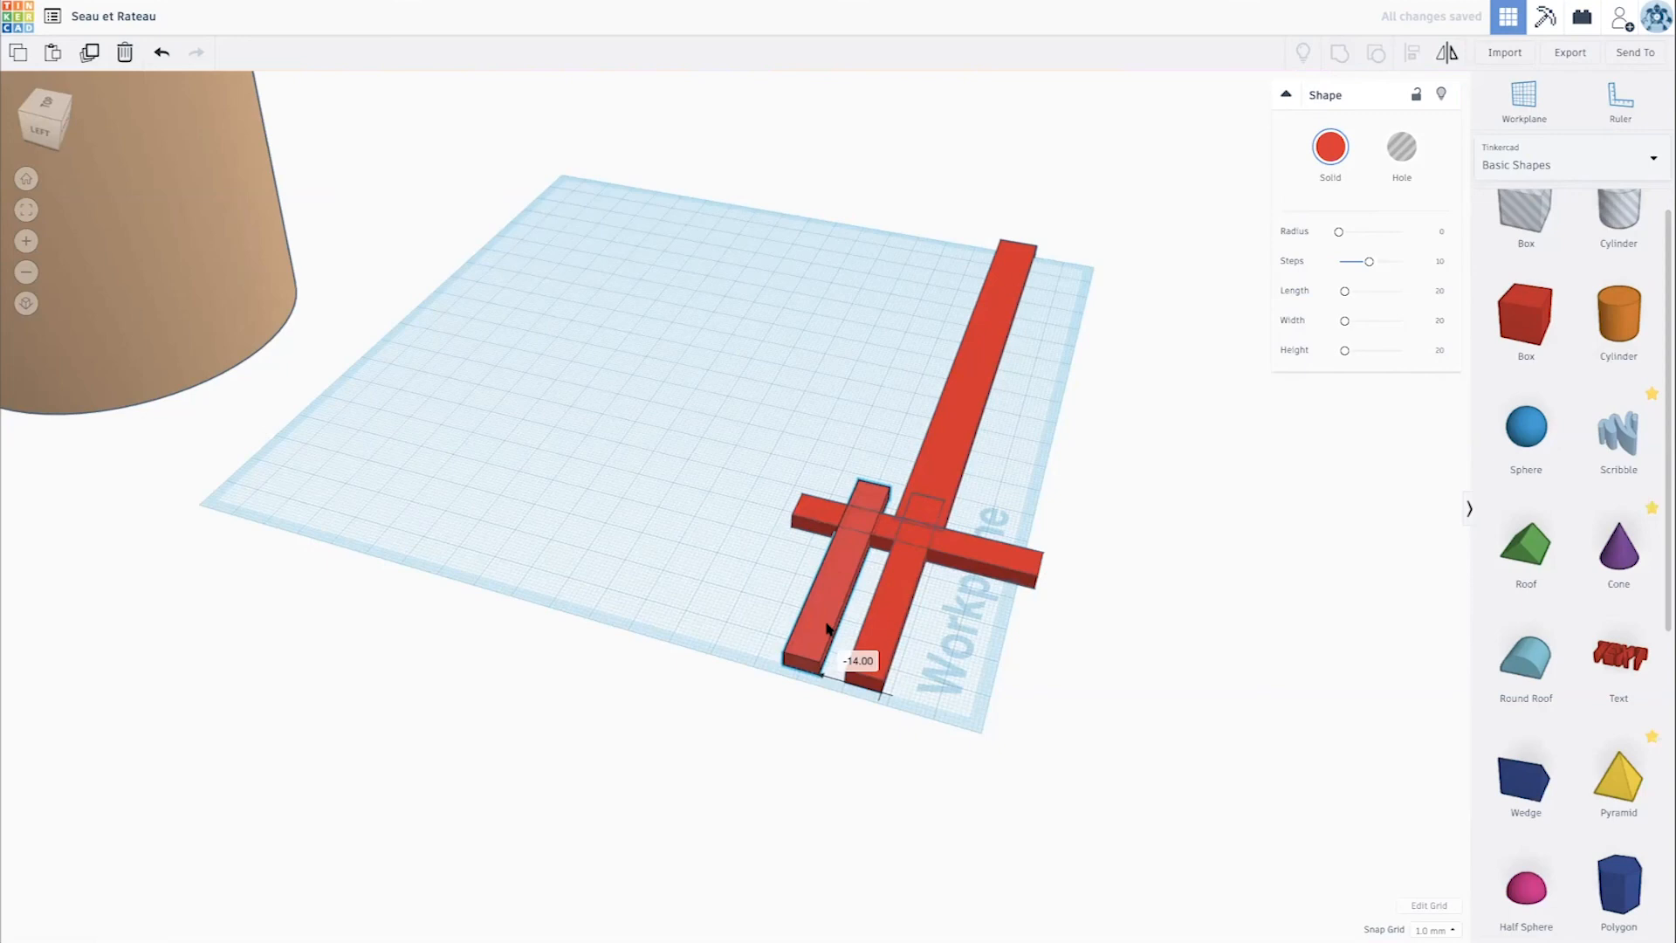
{"action": "left_click_drag", "start_coordinate": [822, 629], "coordinate": [767, 624]}
{"action": "scroll", "coordinate": [807, 565], "scroll_direction": "up", "scroll_amount": 1}
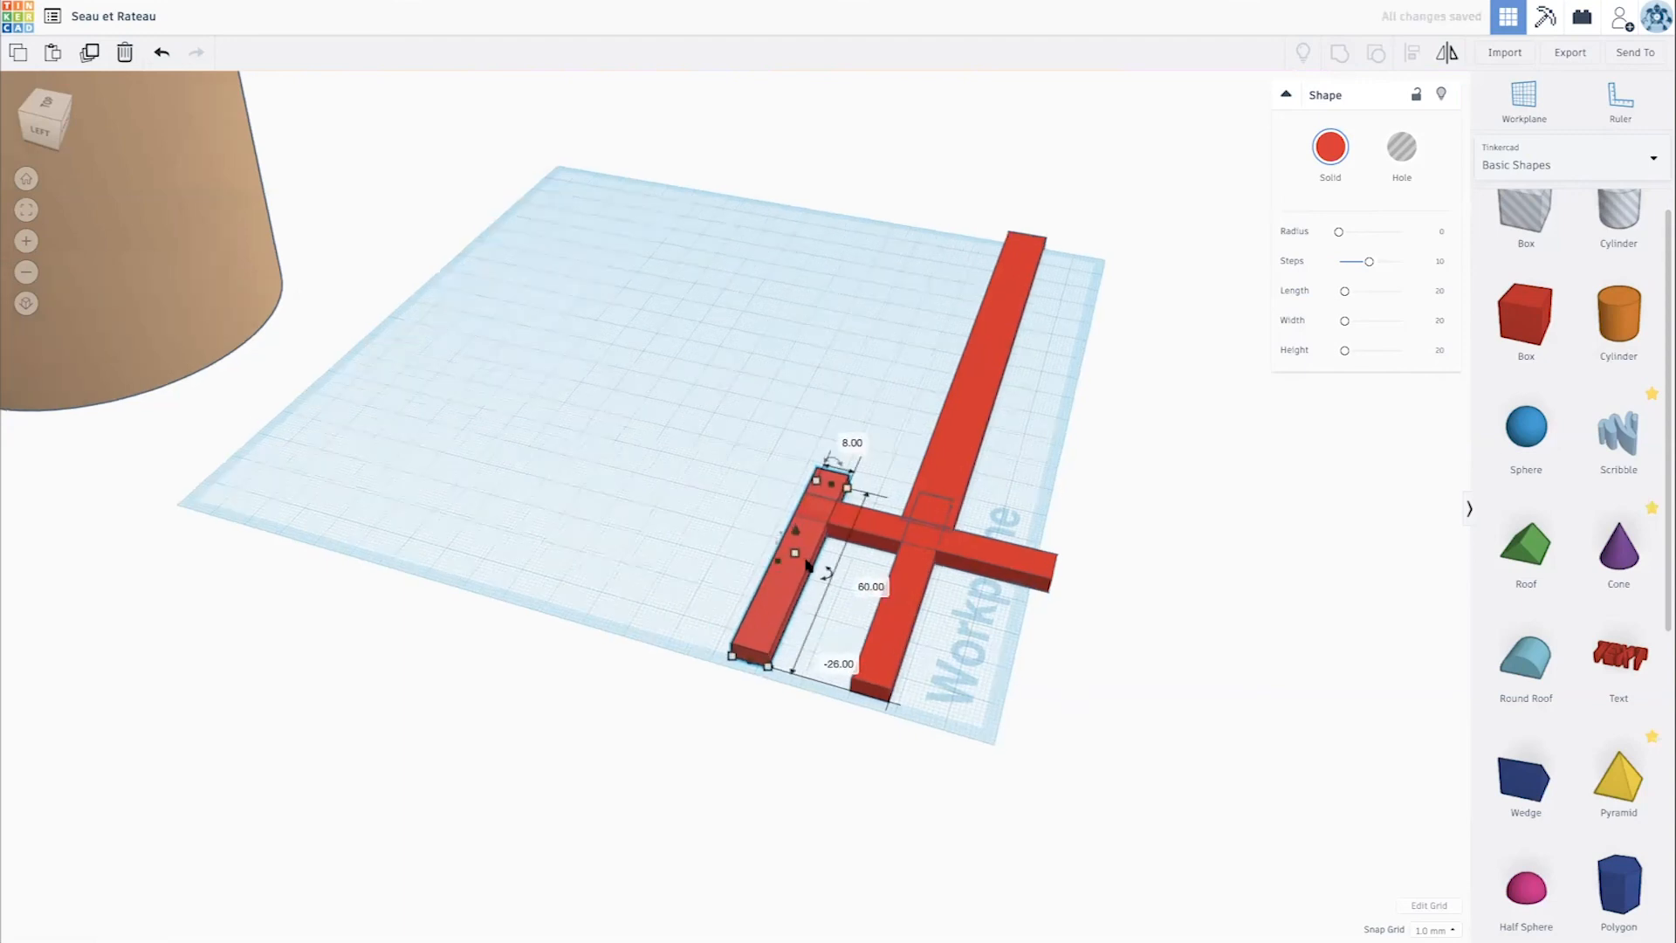
- Complete a row of four evenly spaced tines across the width of the crossbar
{"action": "scroll", "coordinate": [807, 566], "scroll_direction": "up", "scroll_amount": 2}
{"action": "scroll", "coordinate": [1074, 681], "scroll_direction": "down", "scroll_amount": 1}
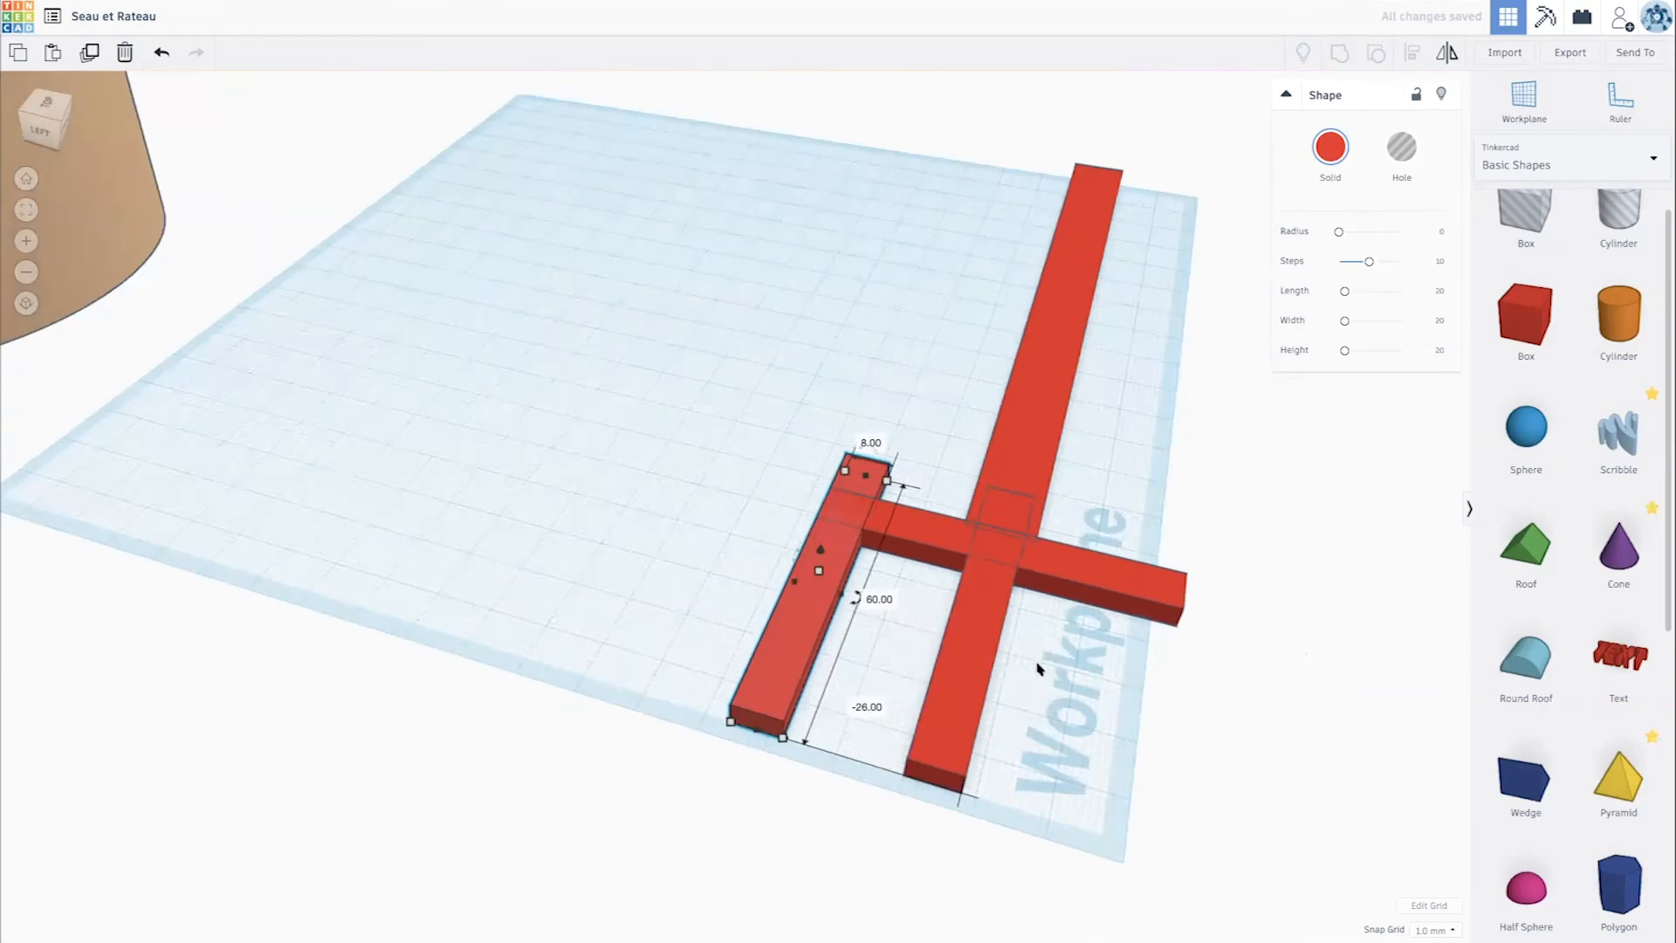
{"action": "scroll", "coordinate": [1039, 669], "scroll_direction": "down", "scroll_amount": 3}
{"action": "left_click_drag", "start_coordinate": [878, 627], "coordinate": [978, 641]}
{"action": "left_click", "coordinate": [779, 598], "text": "shift"}
{"action": "left_click_drag", "start_coordinate": [730, 591], "coordinate": [1086, 700]}
- Shorten all four tines together to 47 mm, with their rear ends flush with the crossbar
{"action": "right_click_drag", "start_coordinate": [1102, 700], "coordinate": [1222, 611]}
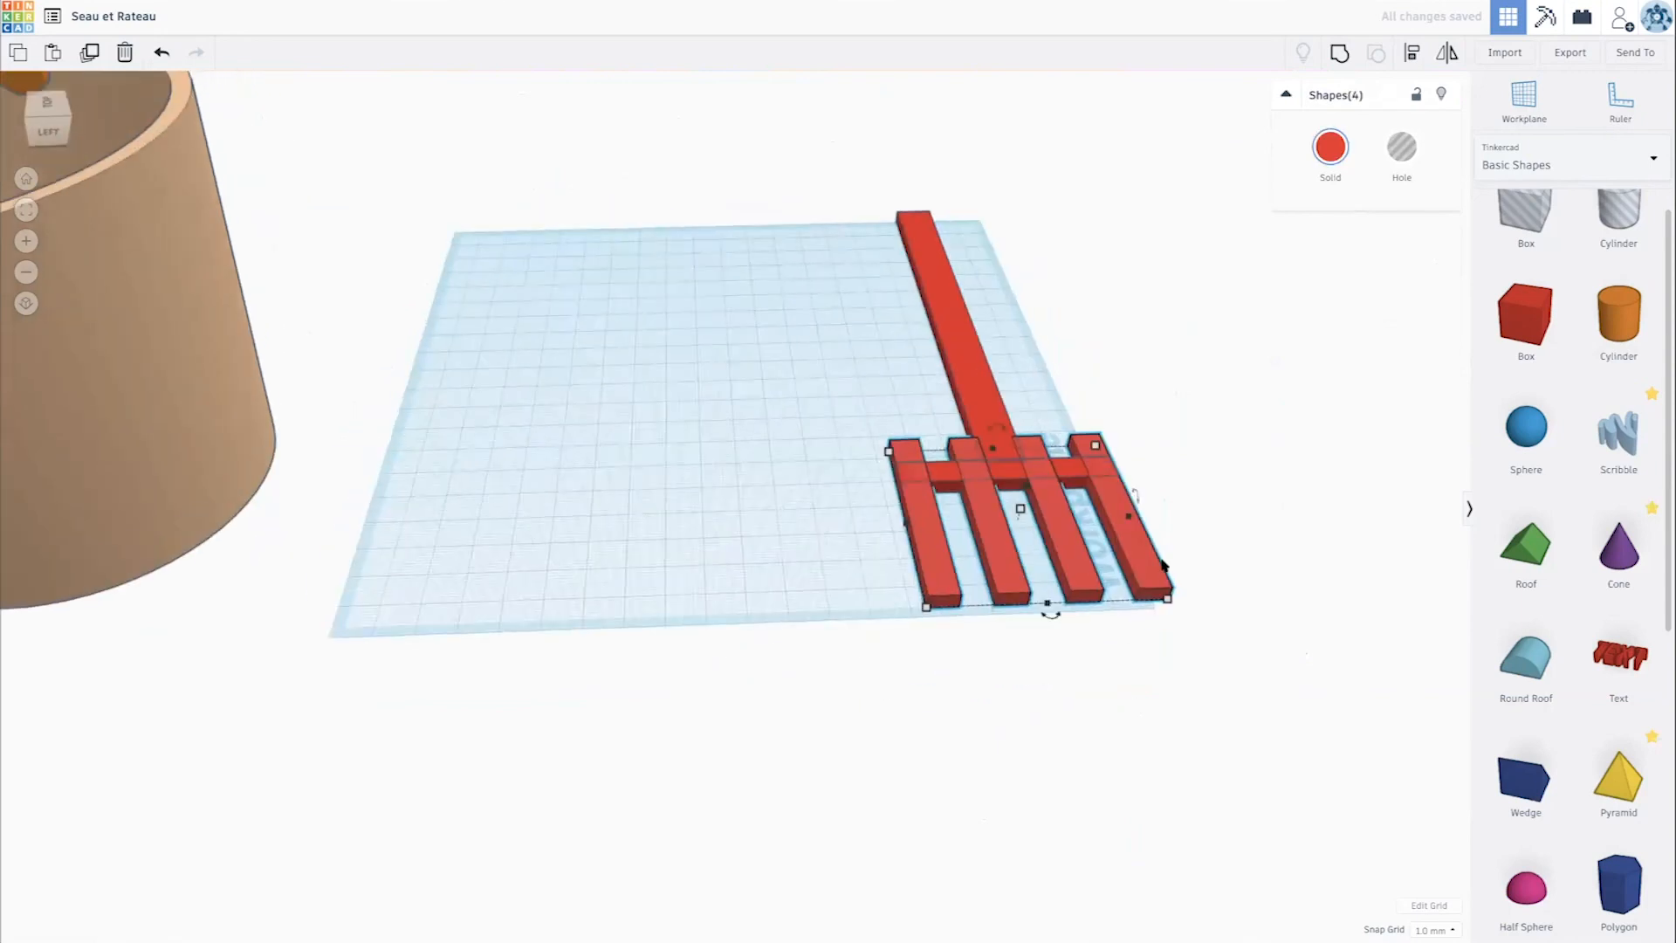
{"action": "scroll", "coordinate": [985, 549], "scroll_direction": "down", "scroll_amount": 3}
{"action": "mouse_move", "coordinate": [973, 563]}
{"action": "left_mouse_down"}
{"action": "mouse_move", "coordinate": [950, 591]}
{"action": "mouse_move", "coordinate": [947, 563]}
{"action": "left_mouse_up"}
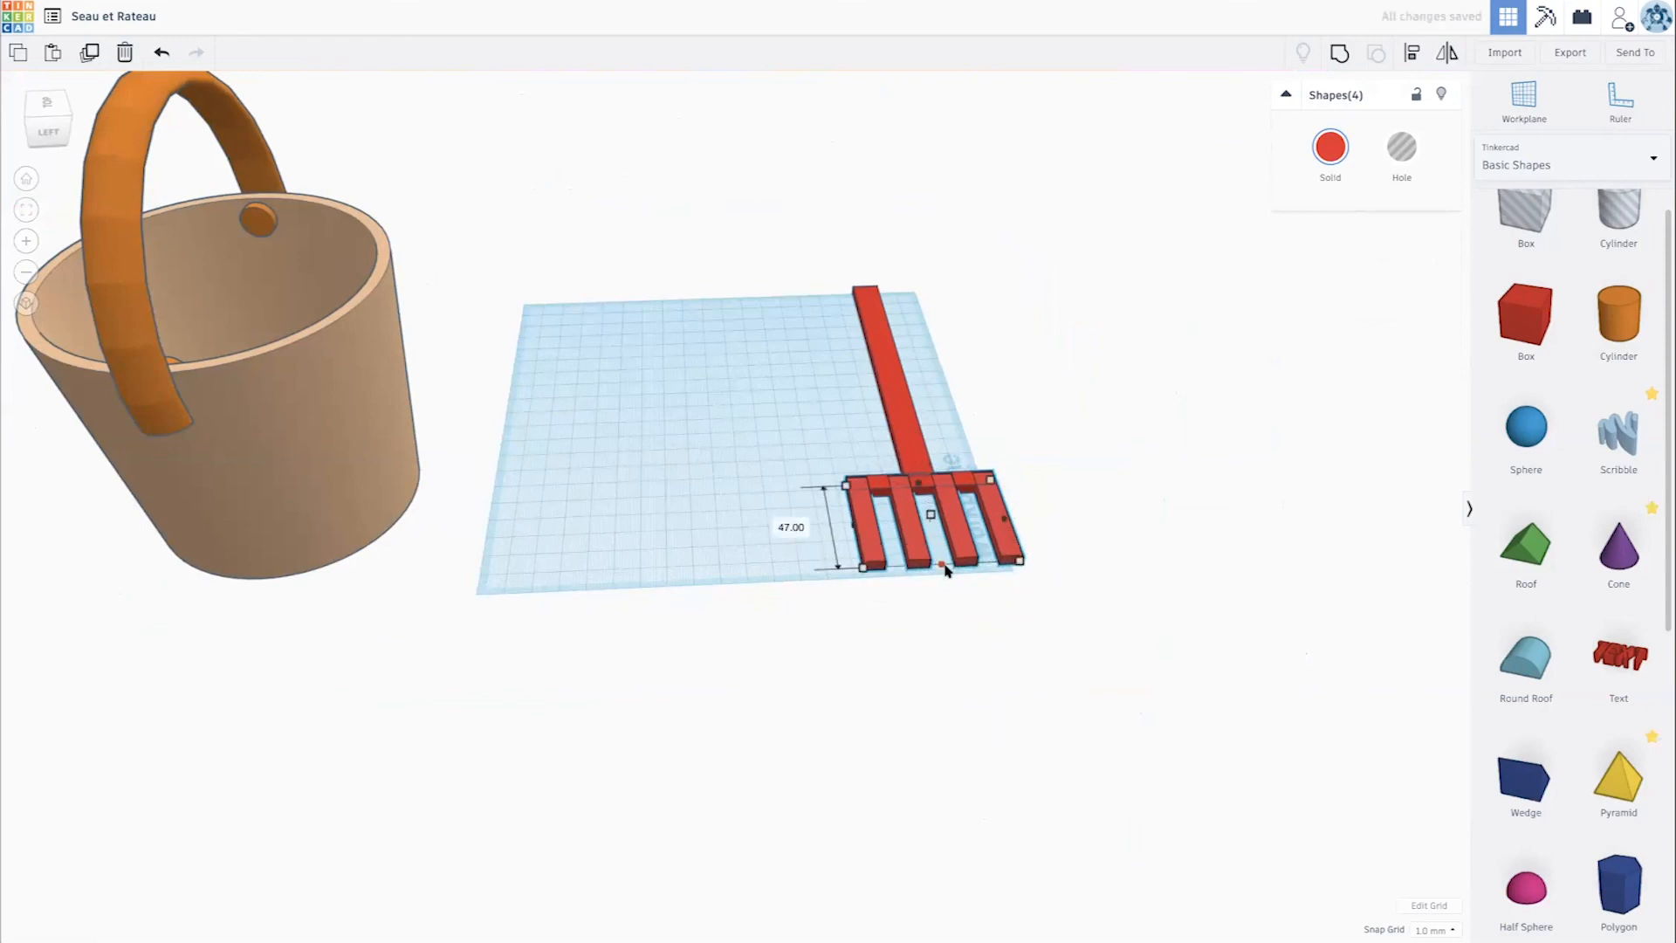
- Duplicate the four tines, rotate the copies 90° upright, and move them 21.5 mm to the tine tips
{"action": "right_click_drag", "start_coordinate": [1073, 579], "coordinate": [839, 600]}
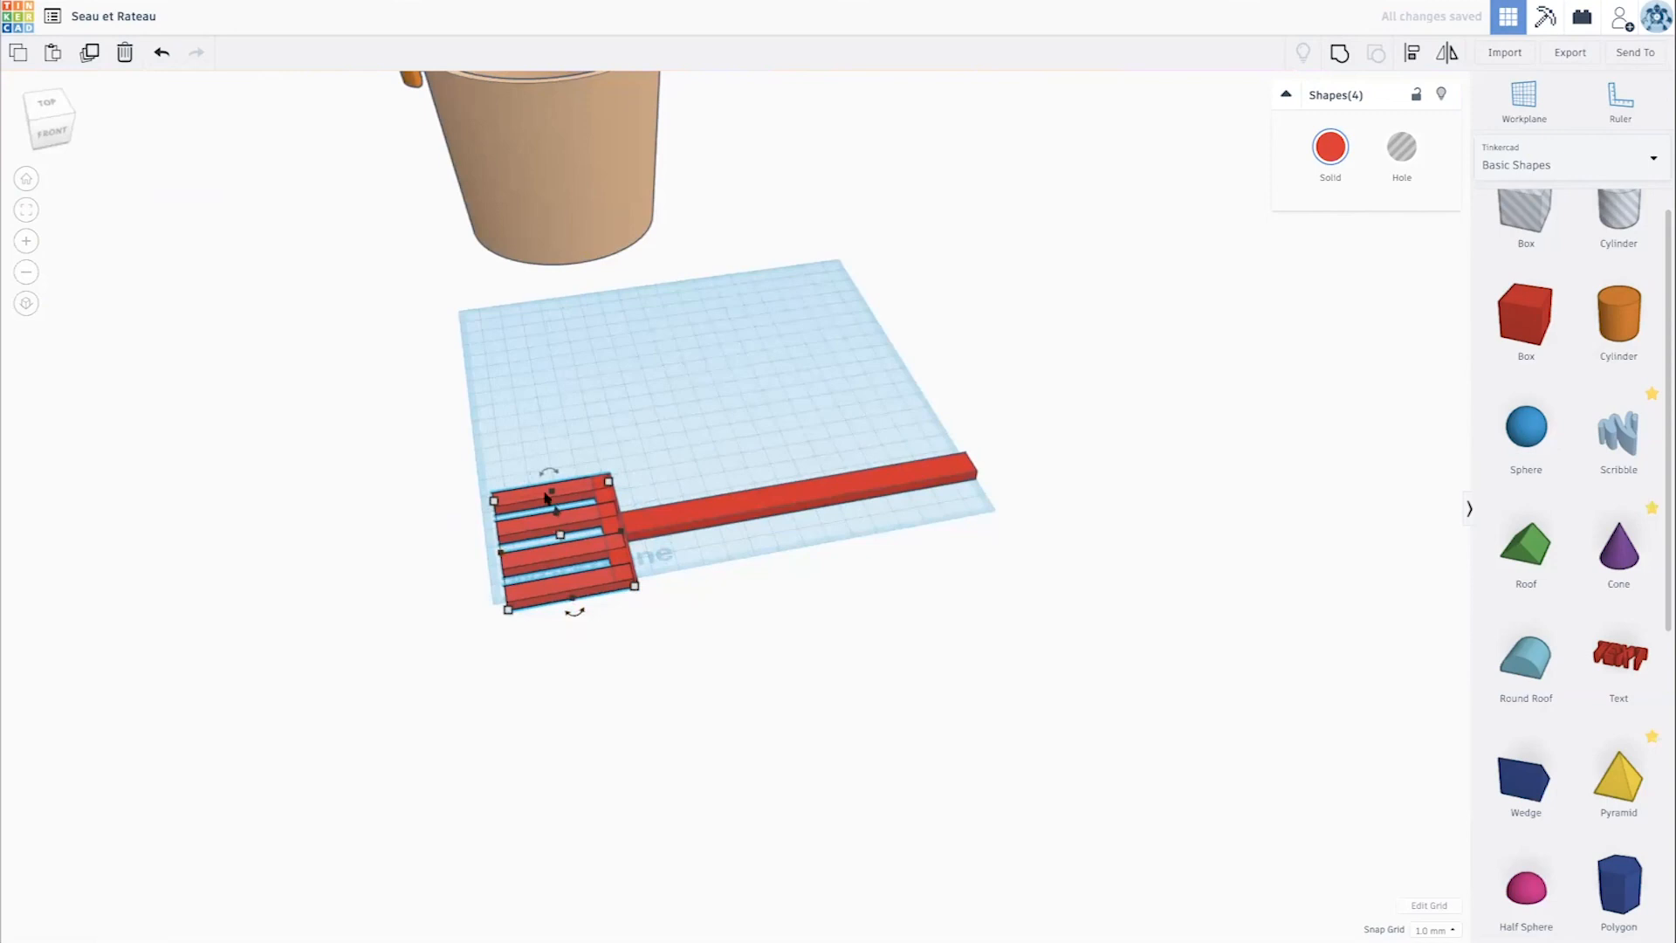
{"action": "left_click_drag", "start_coordinate": [555, 474], "coordinate": [513, 493]}
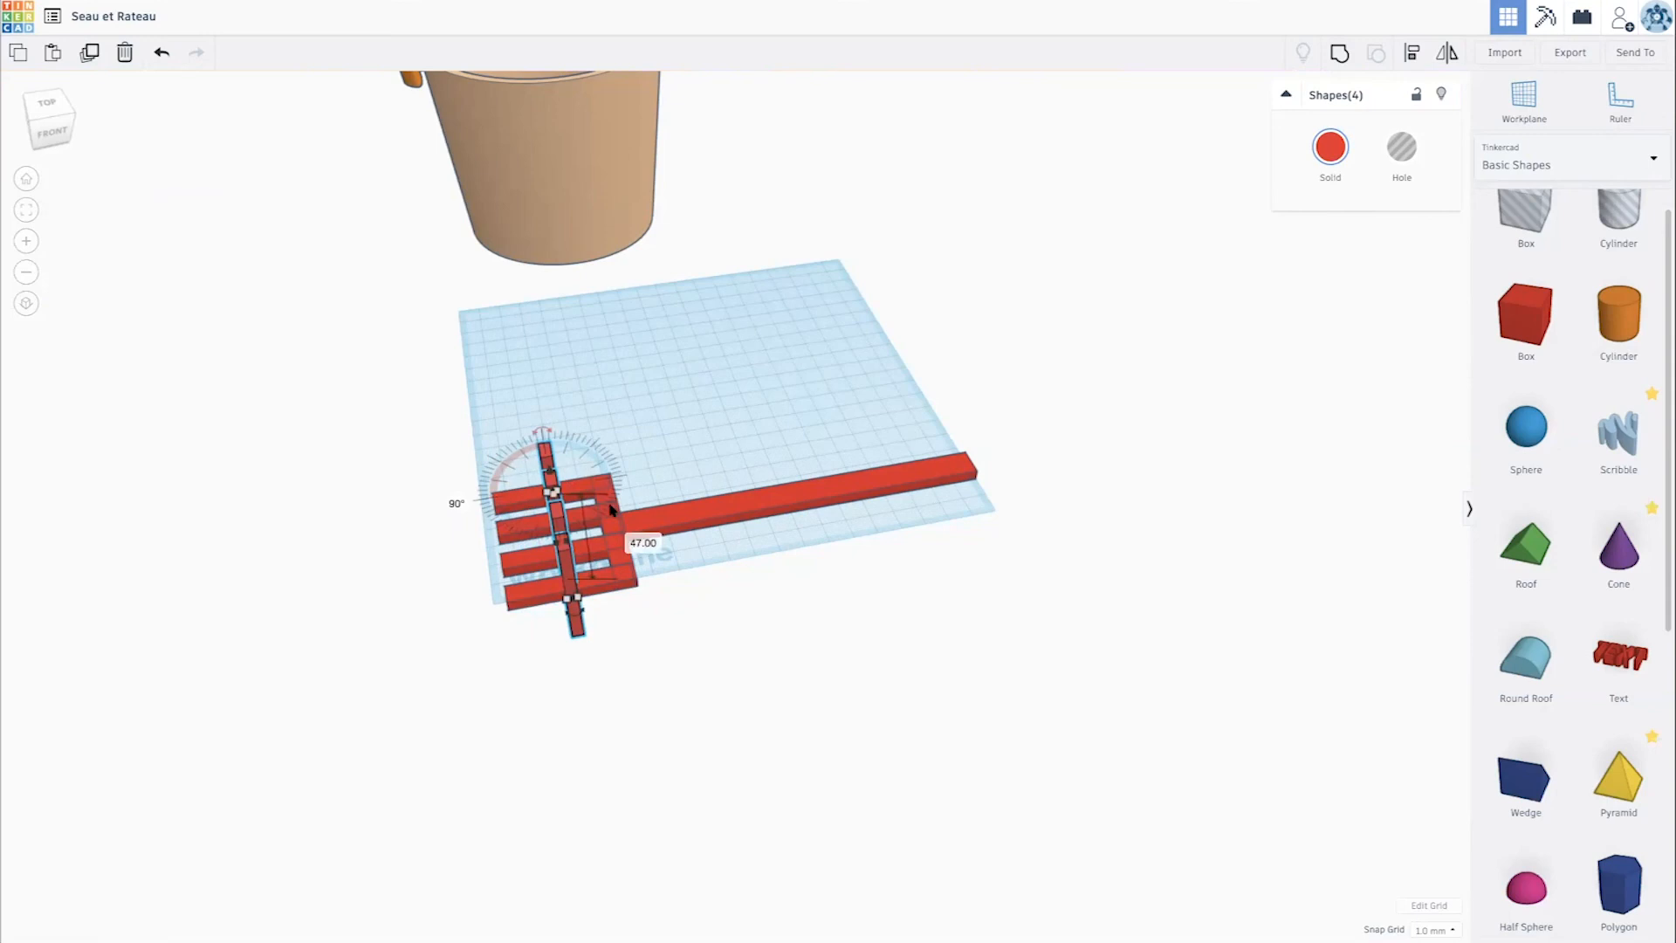
{"action": "left_click_drag", "start_coordinate": [579, 631], "coordinate": [521, 646]}
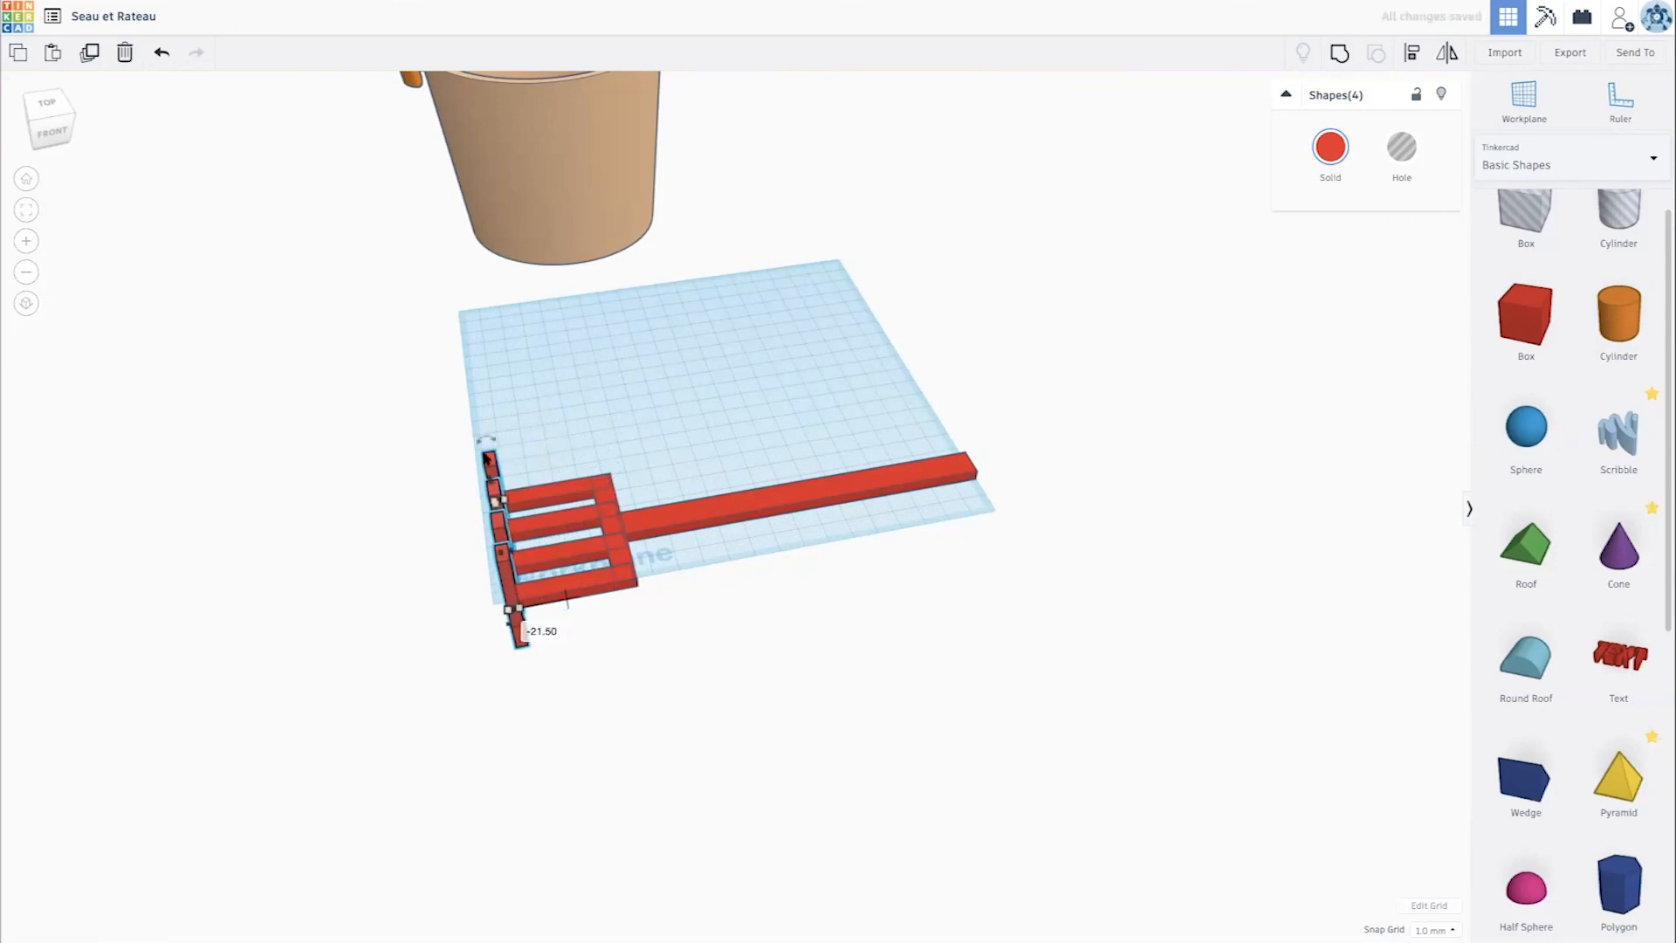
- Shorten the four upright tine pieces to 19 mm and rest them on the workplane
{"action": "left_click_drag", "start_coordinate": [483, 449], "coordinate": [496, 522]}
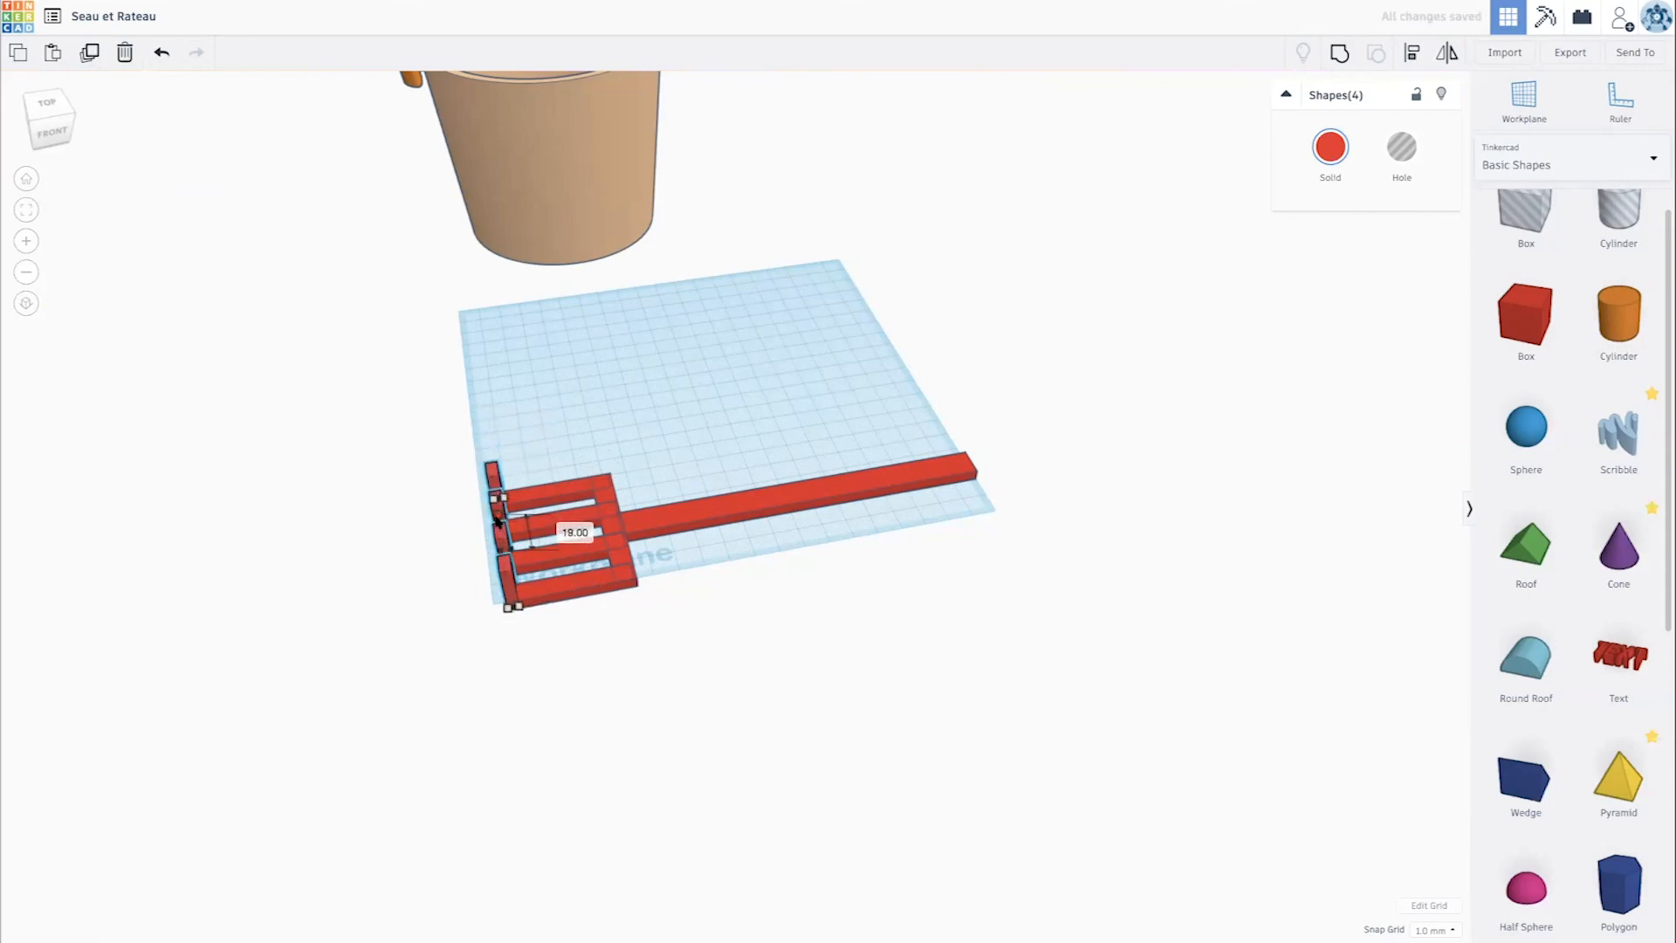
{"action": "mouse_move", "coordinate": [601, 501]}
{"action": "right_mouse_down"}
{"action": "mouse_move", "coordinate": [598, 417]}
{"action": "mouse_move", "coordinate": [813, 483]}
{"action": "mouse_move", "coordinate": [632, 489]}
{"action": "right_mouse_up"}
{"action": "scroll", "coordinate": [632, 490], "scroll_direction": "up", "scroll_amount": 5}
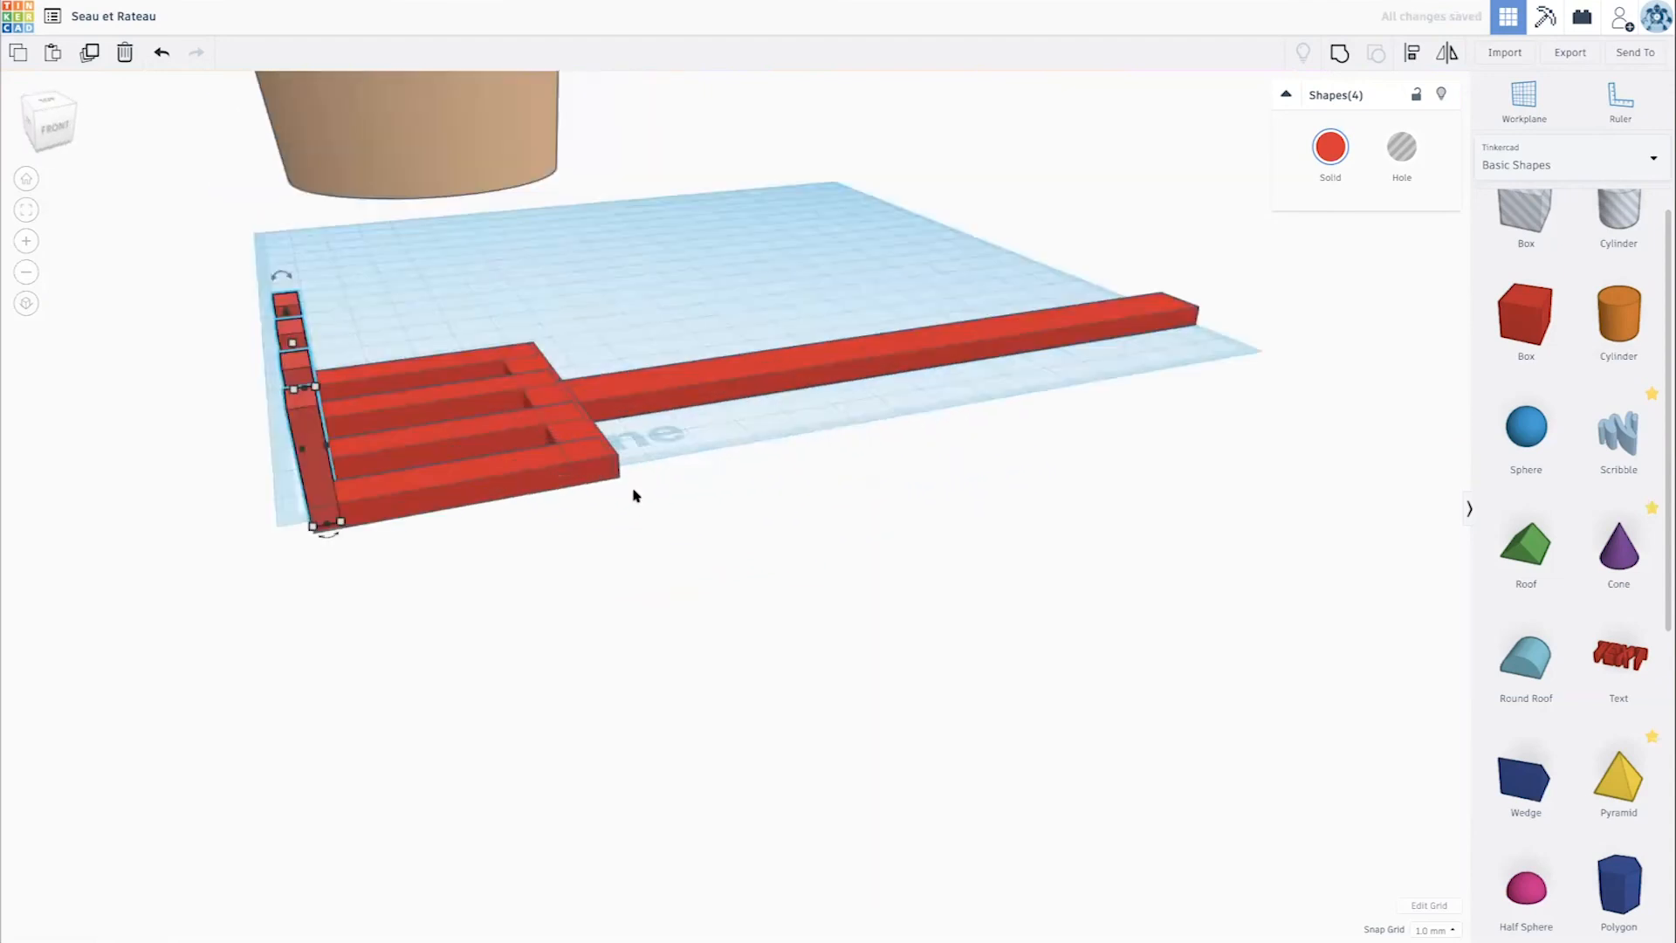
{"action": "scroll", "coordinate": [635, 493], "scroll_direction": "up", "scroll_amount": 5}
{"action": "scroll", "coordinate": [635, 493], "scroll_direction": "down", "scroll_amount": 4}
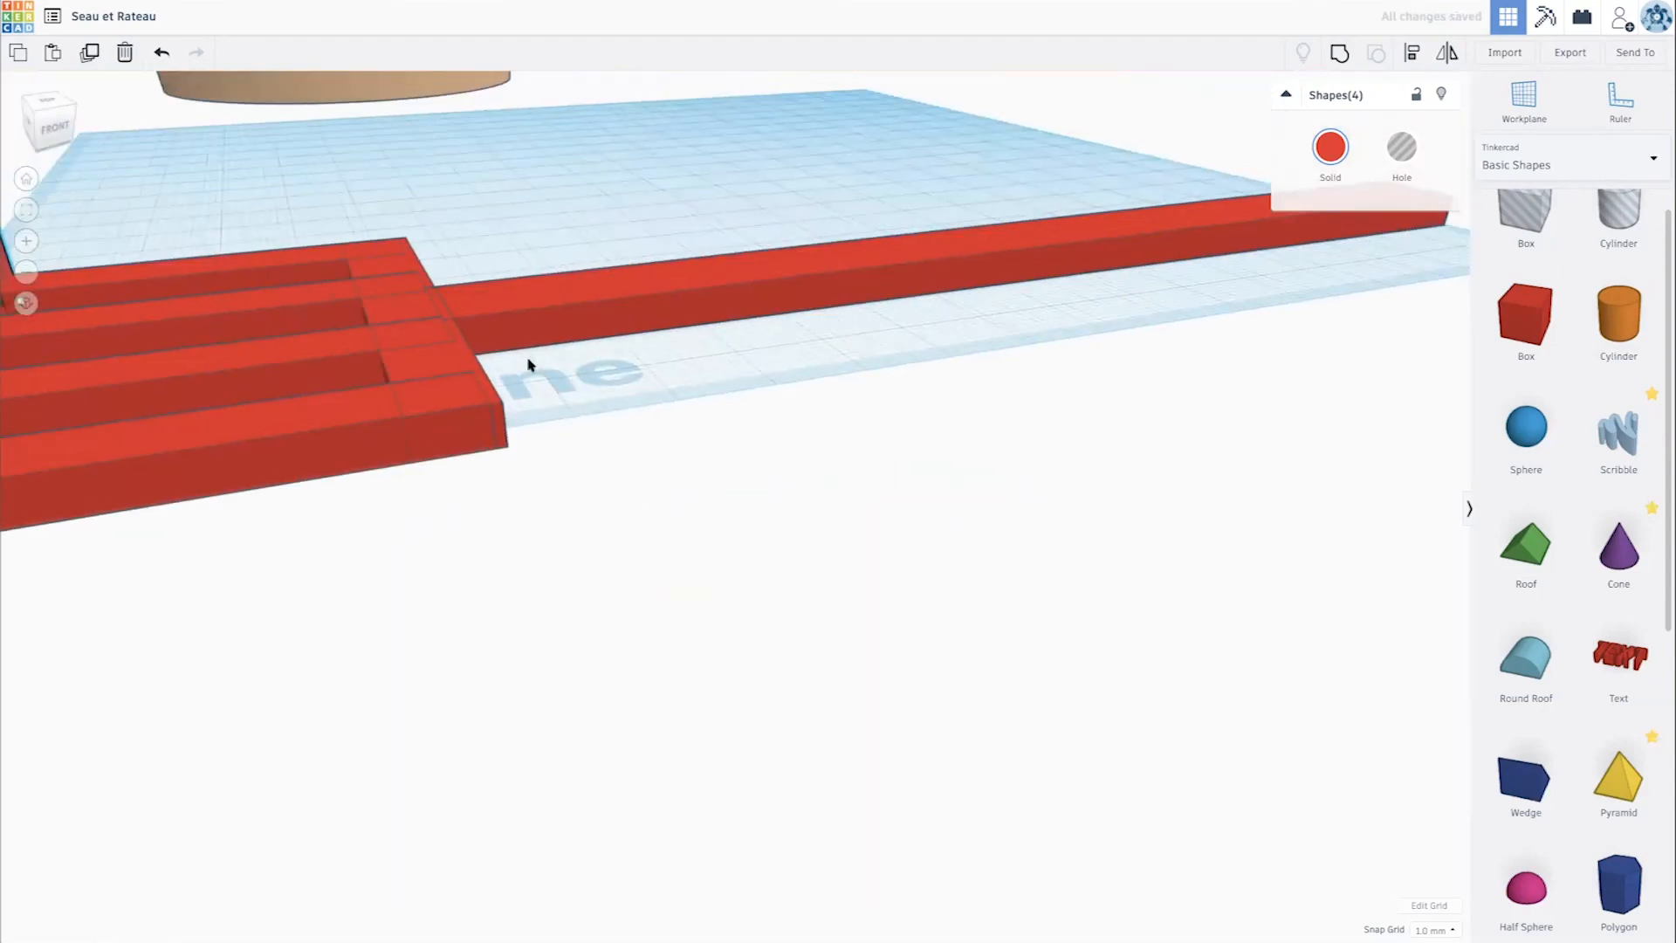
- Group all ten rake pieces, including the handle, crossbar and tines, into a single shape and colour it dark blue
{"action": "right_click_drag", "start_coordinate": [229, 230], "coordinate": [320, 207]}
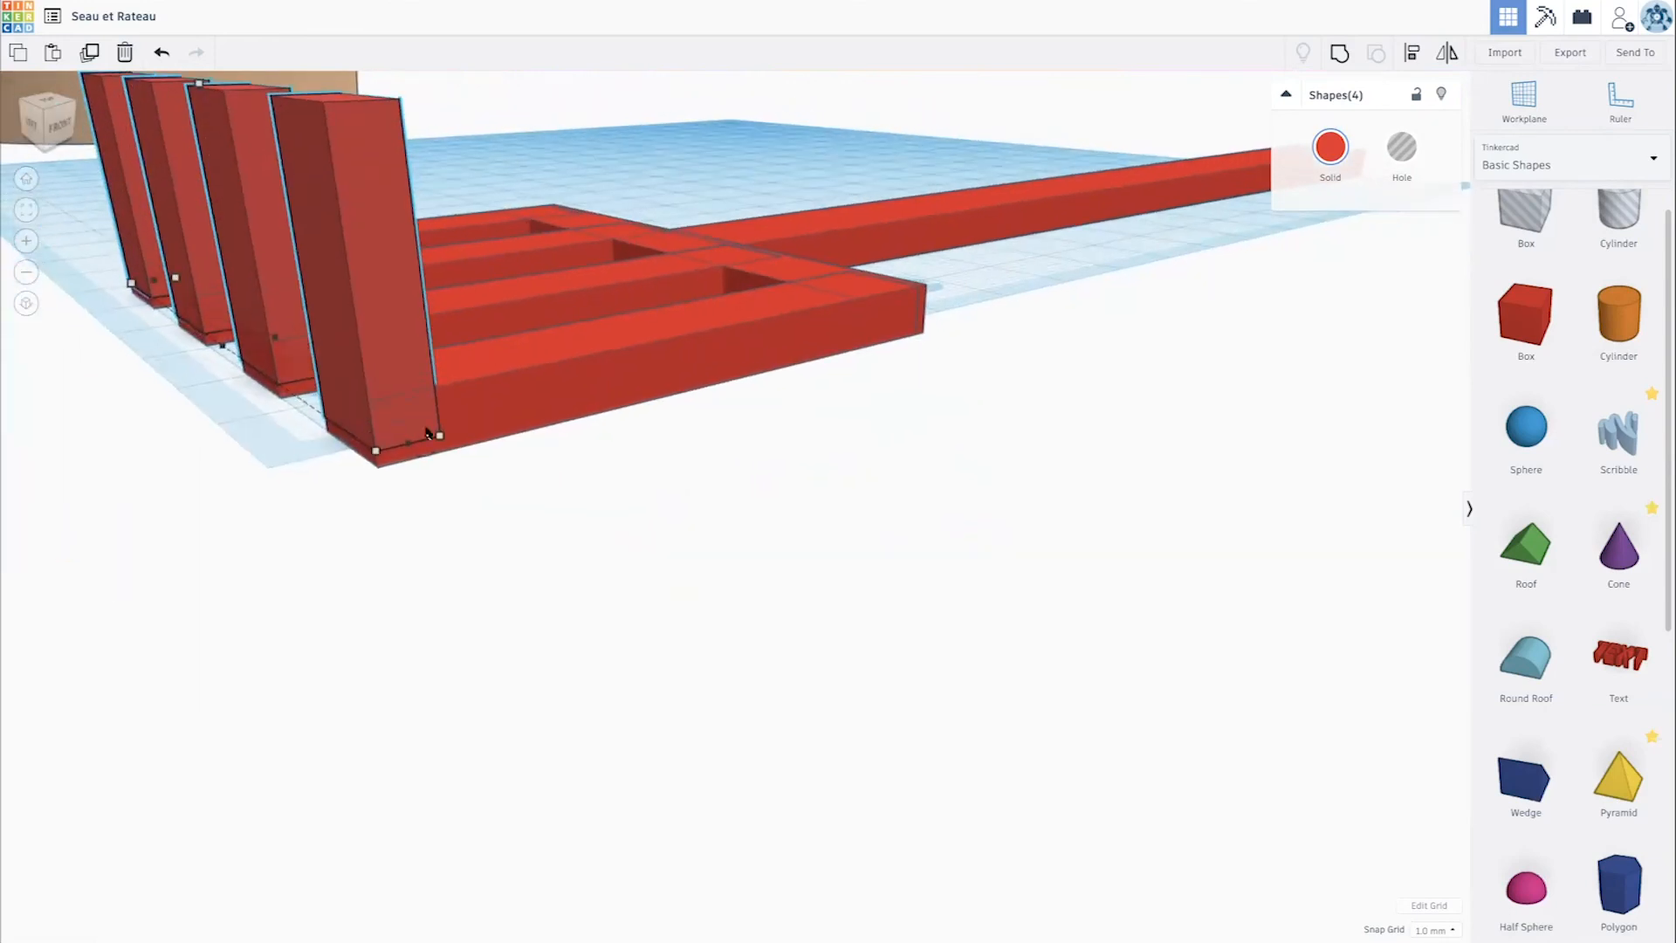
{"action": "right_click_drag", "start_coordinate": [366, 418], "coordinate": [303, 370]}
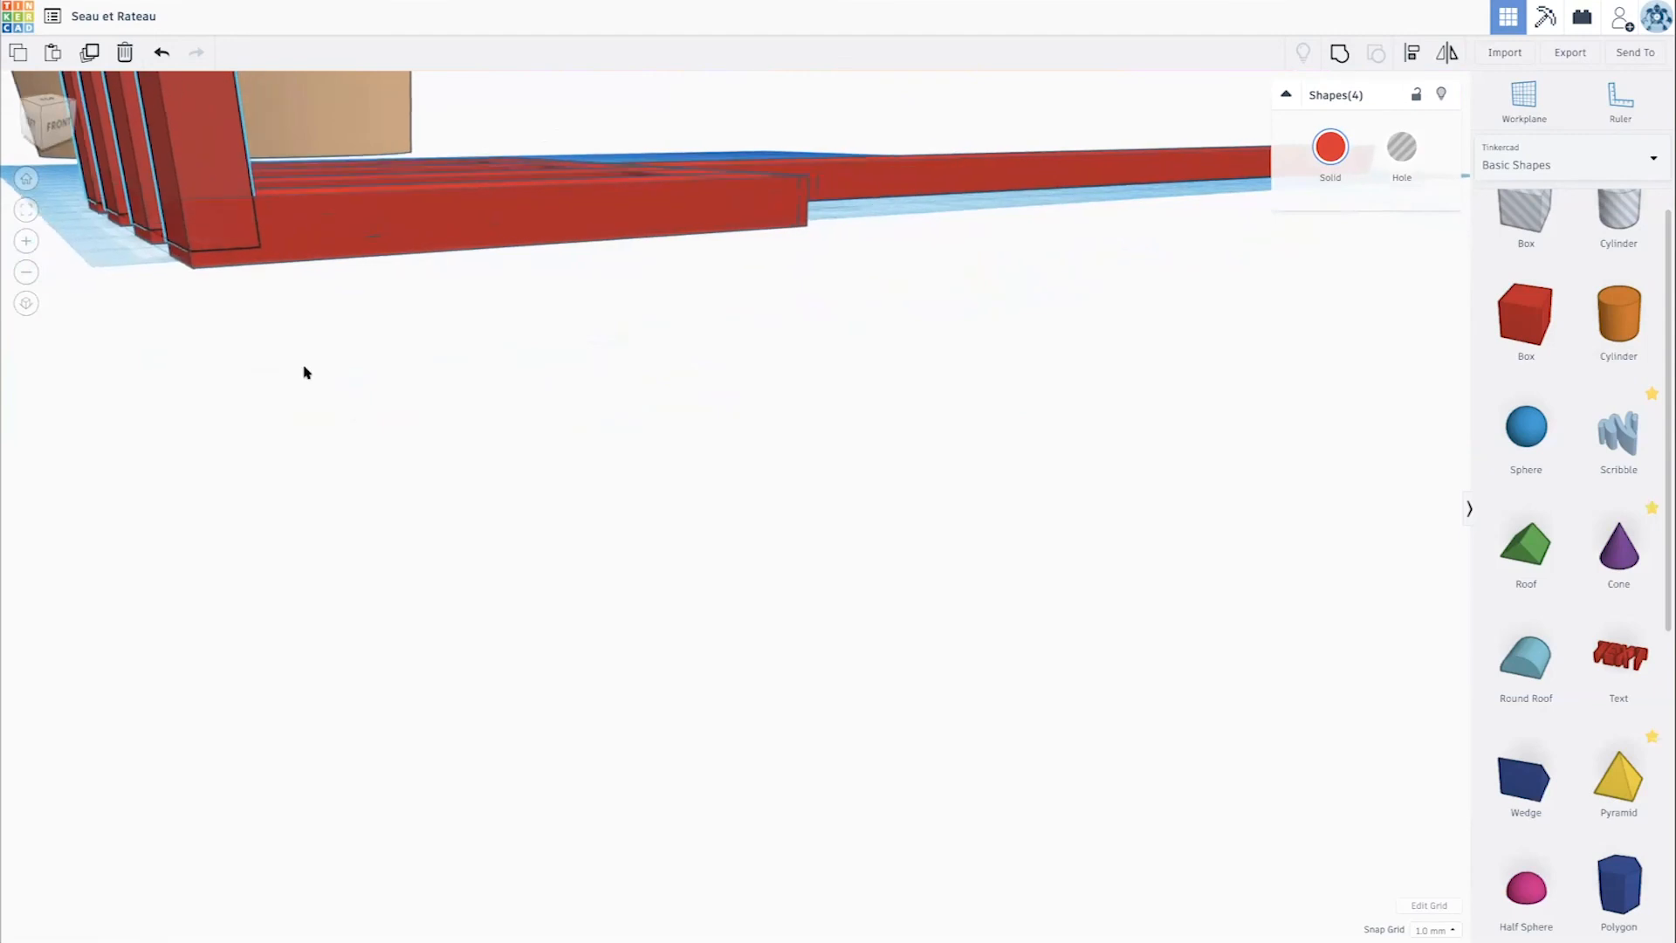
{"action": "right_click_drag", "start_coordinate": [138, 253], "coordinate": [82, 235]}
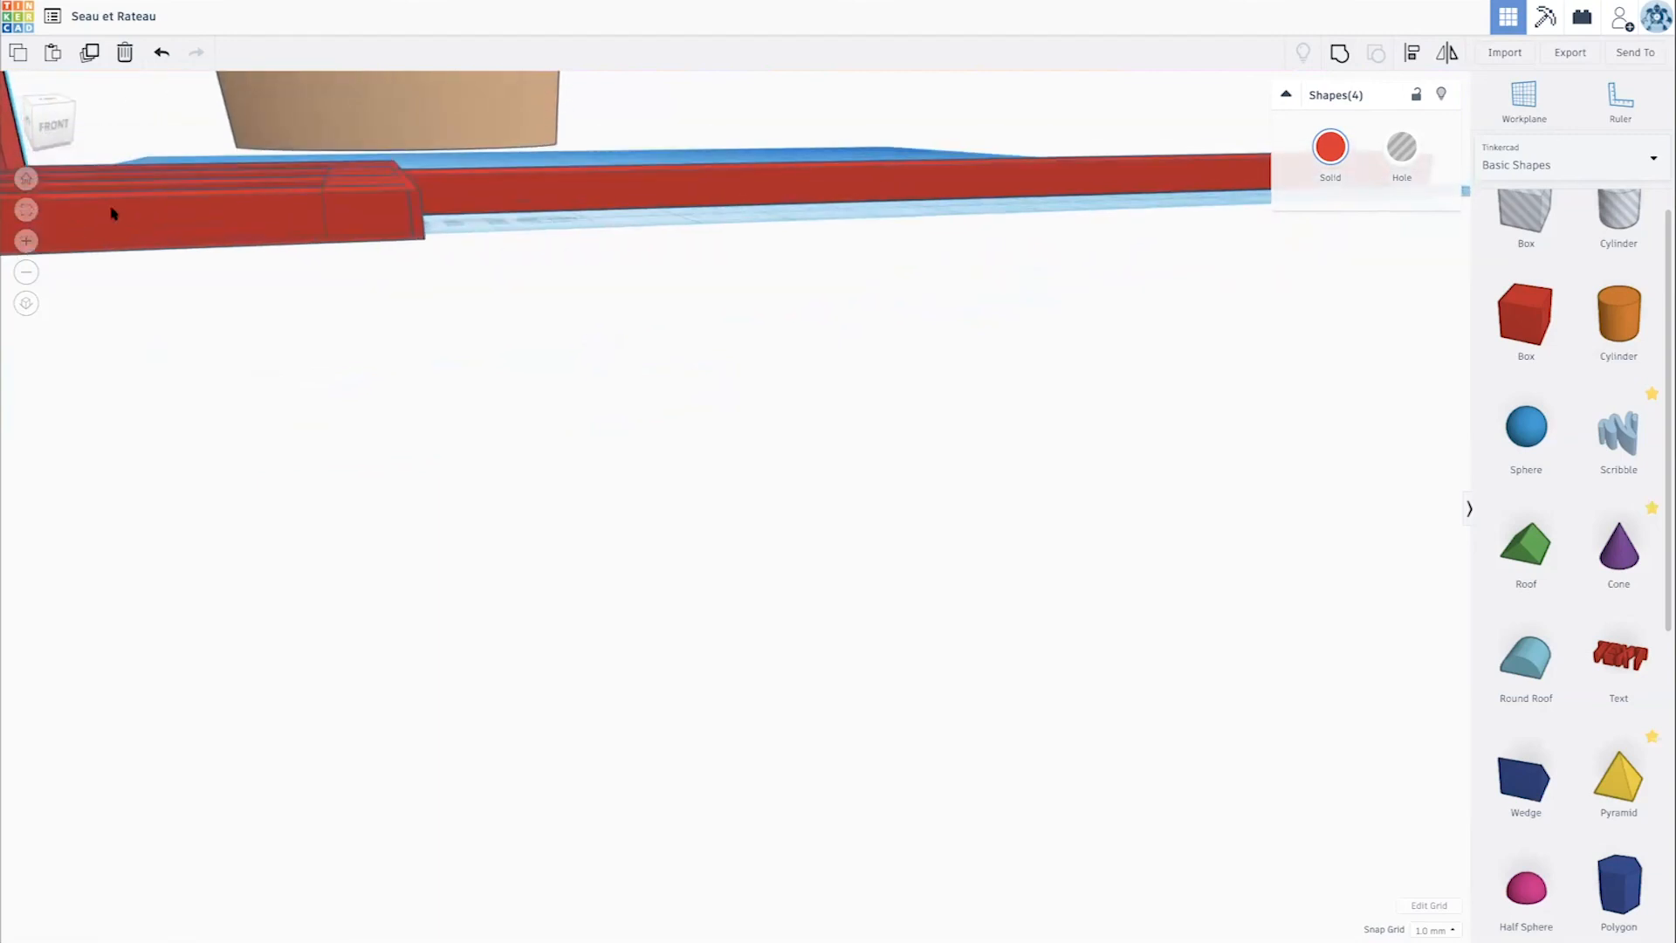
{"action": "scroll", "coordinate": [638, 271], "scroll_direction": "down", "scroll_amount": 2}
{"action": "scroll", "coordinate": [637, 275], "scroll_direction": "down", "scroll_amount": 3}
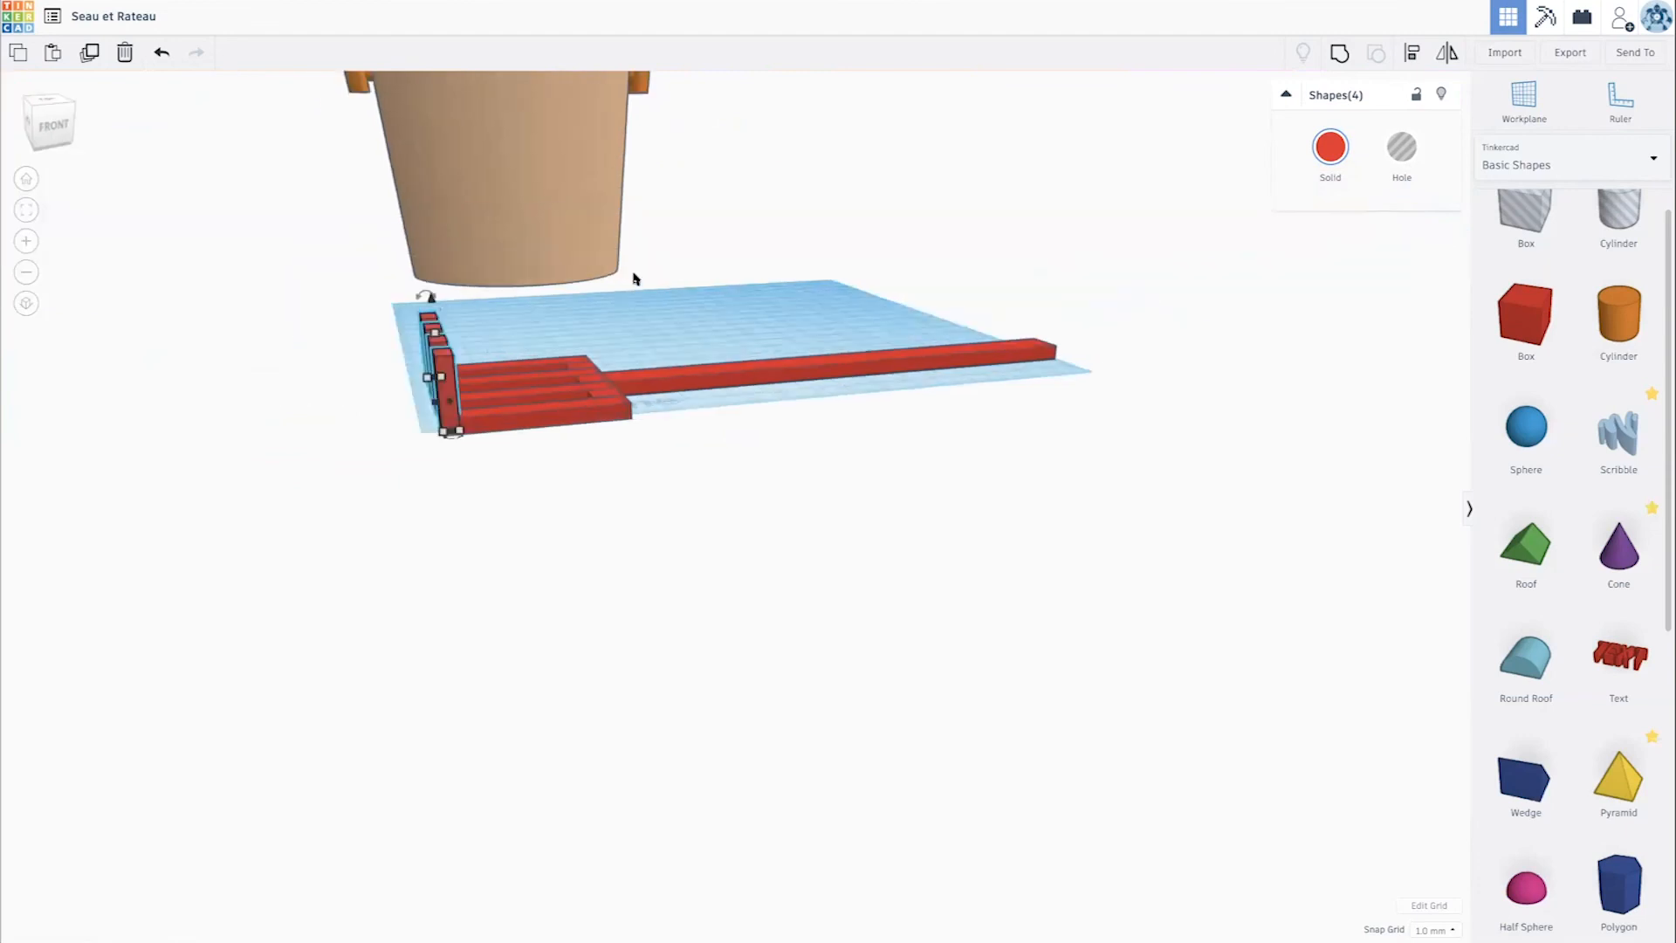
{"action": "scroll", "coordinate": [621, 292], "scroll_direction": "down", "scroll_amount": 3}
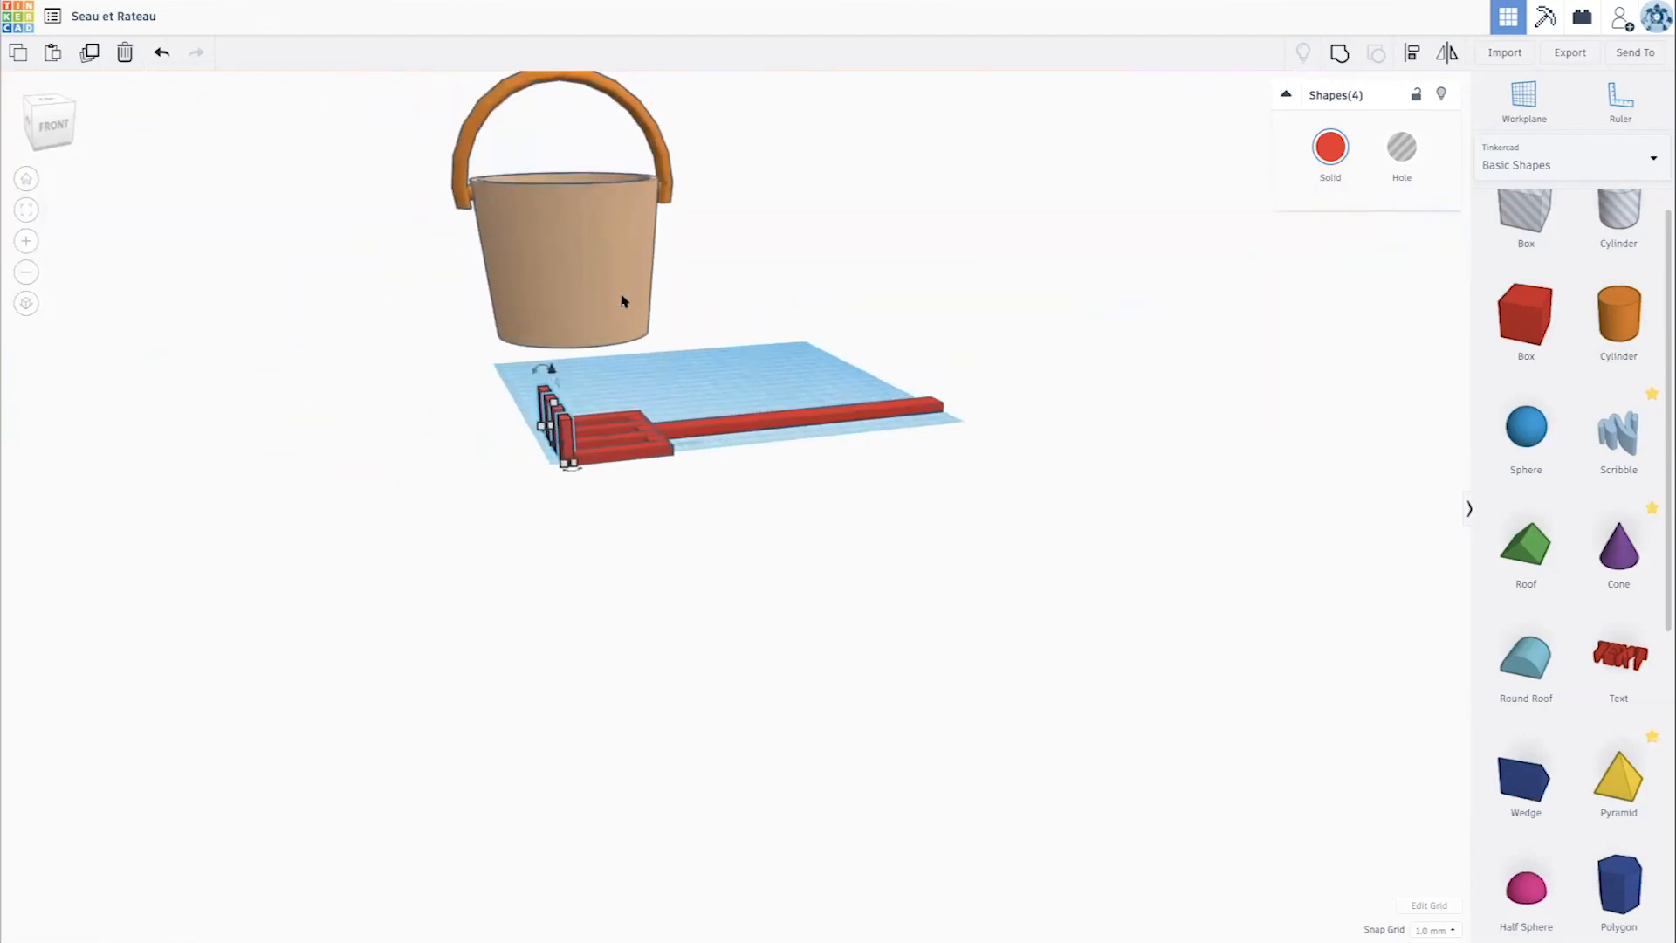
{"action": "scroll", "coordinate": [758, 394], "scroll_direction": "down", "scroll_amount": 3}
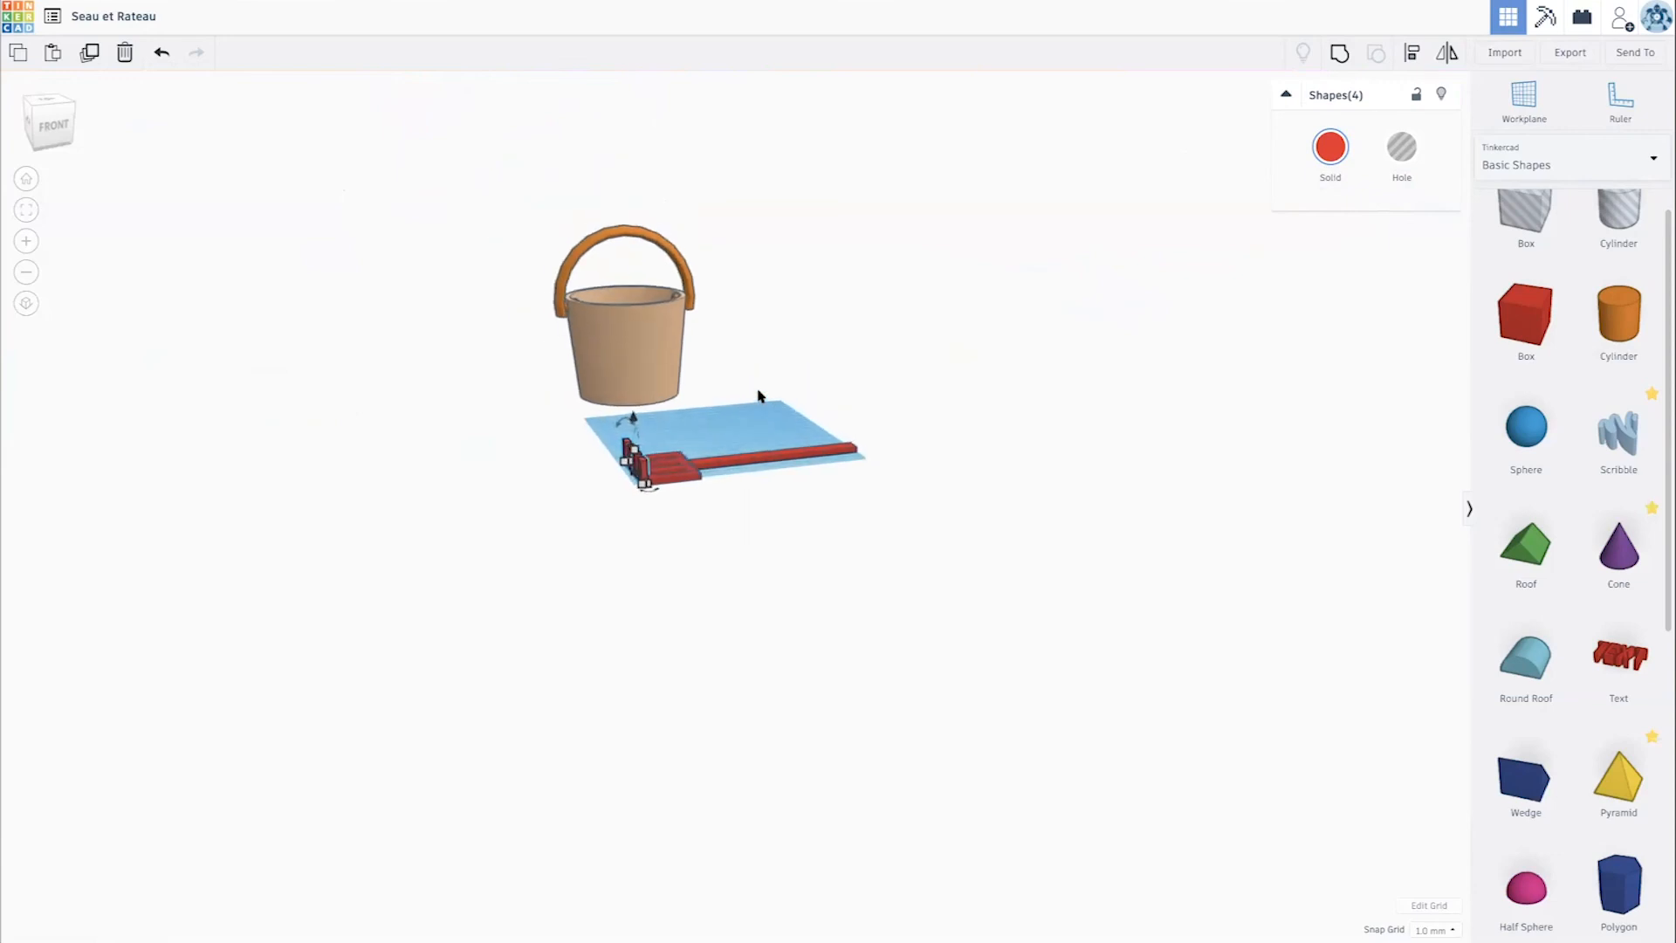
{"action": "right_click_drag", "start_coordinate": [828, 412], "coordinate": [725, 486]}
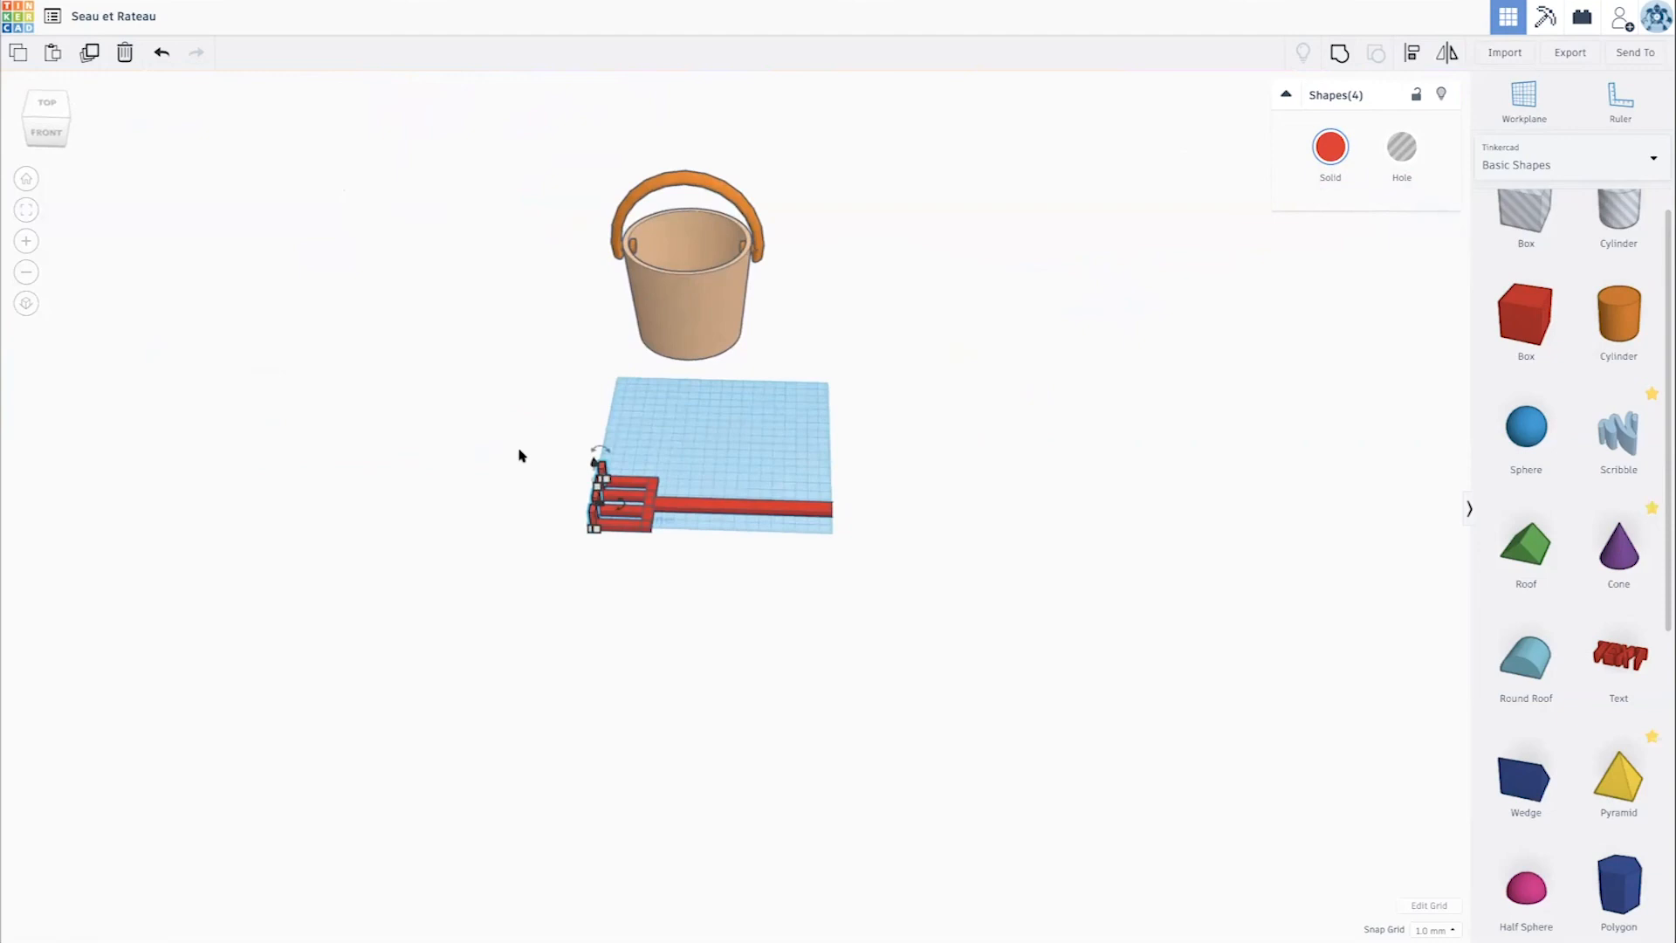
{"action": "left_click_drag", "start_coordinate": [521, 452], "coordinate": [971, 594]}
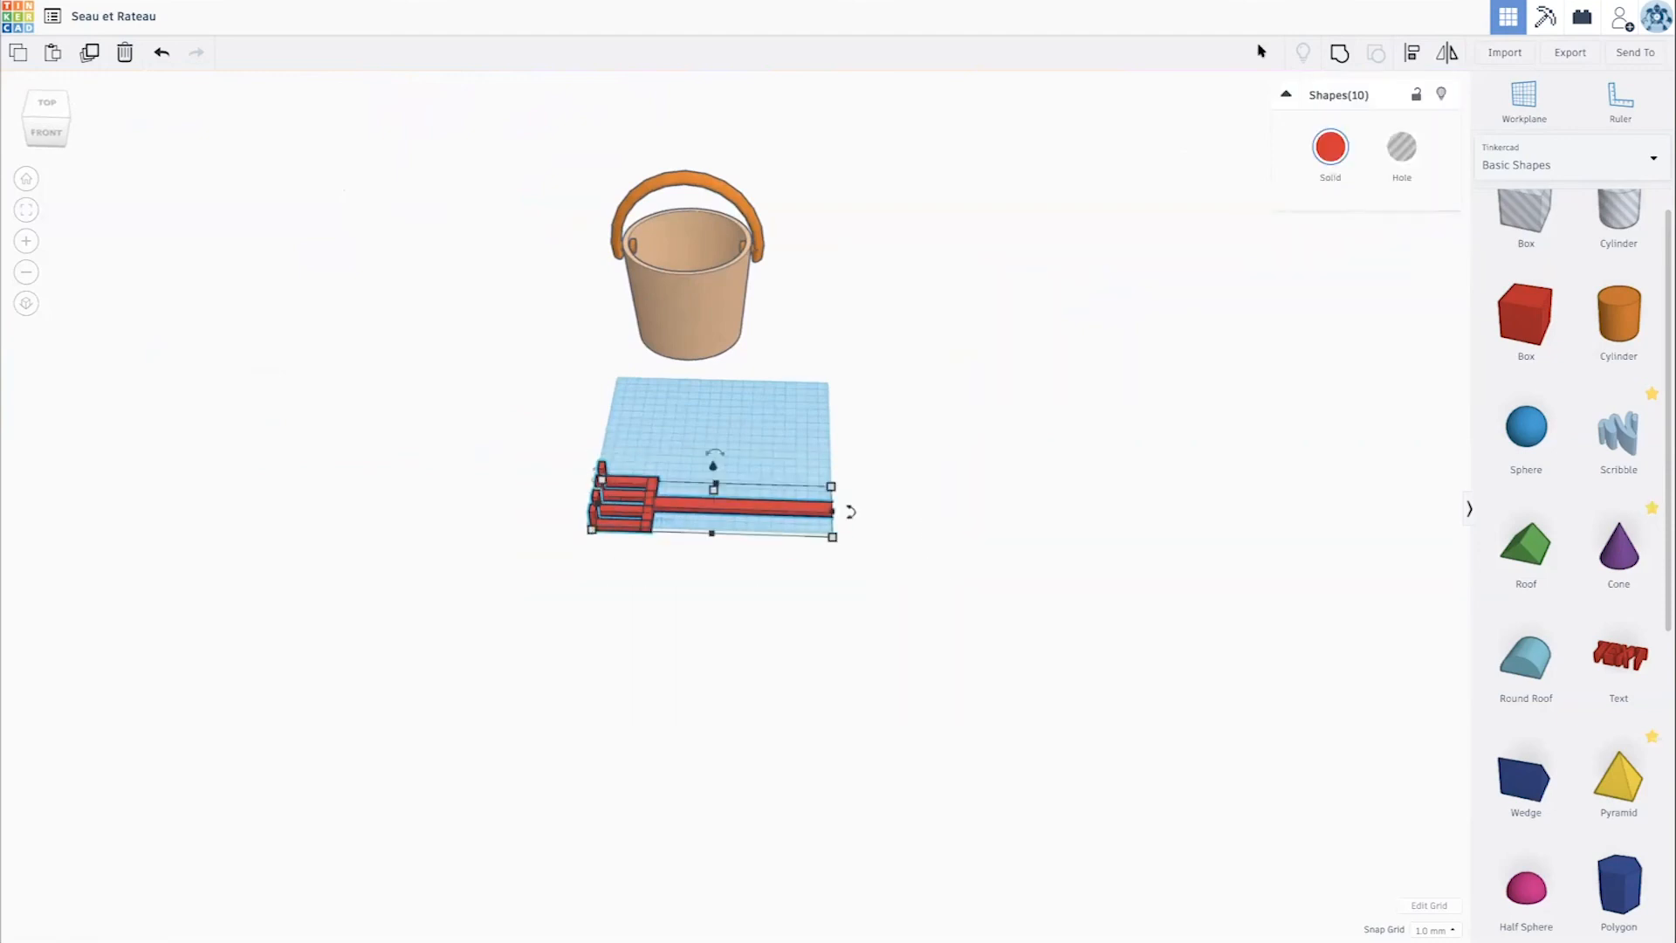
{"action": "left_click", "coordinate": [1340, 54]}
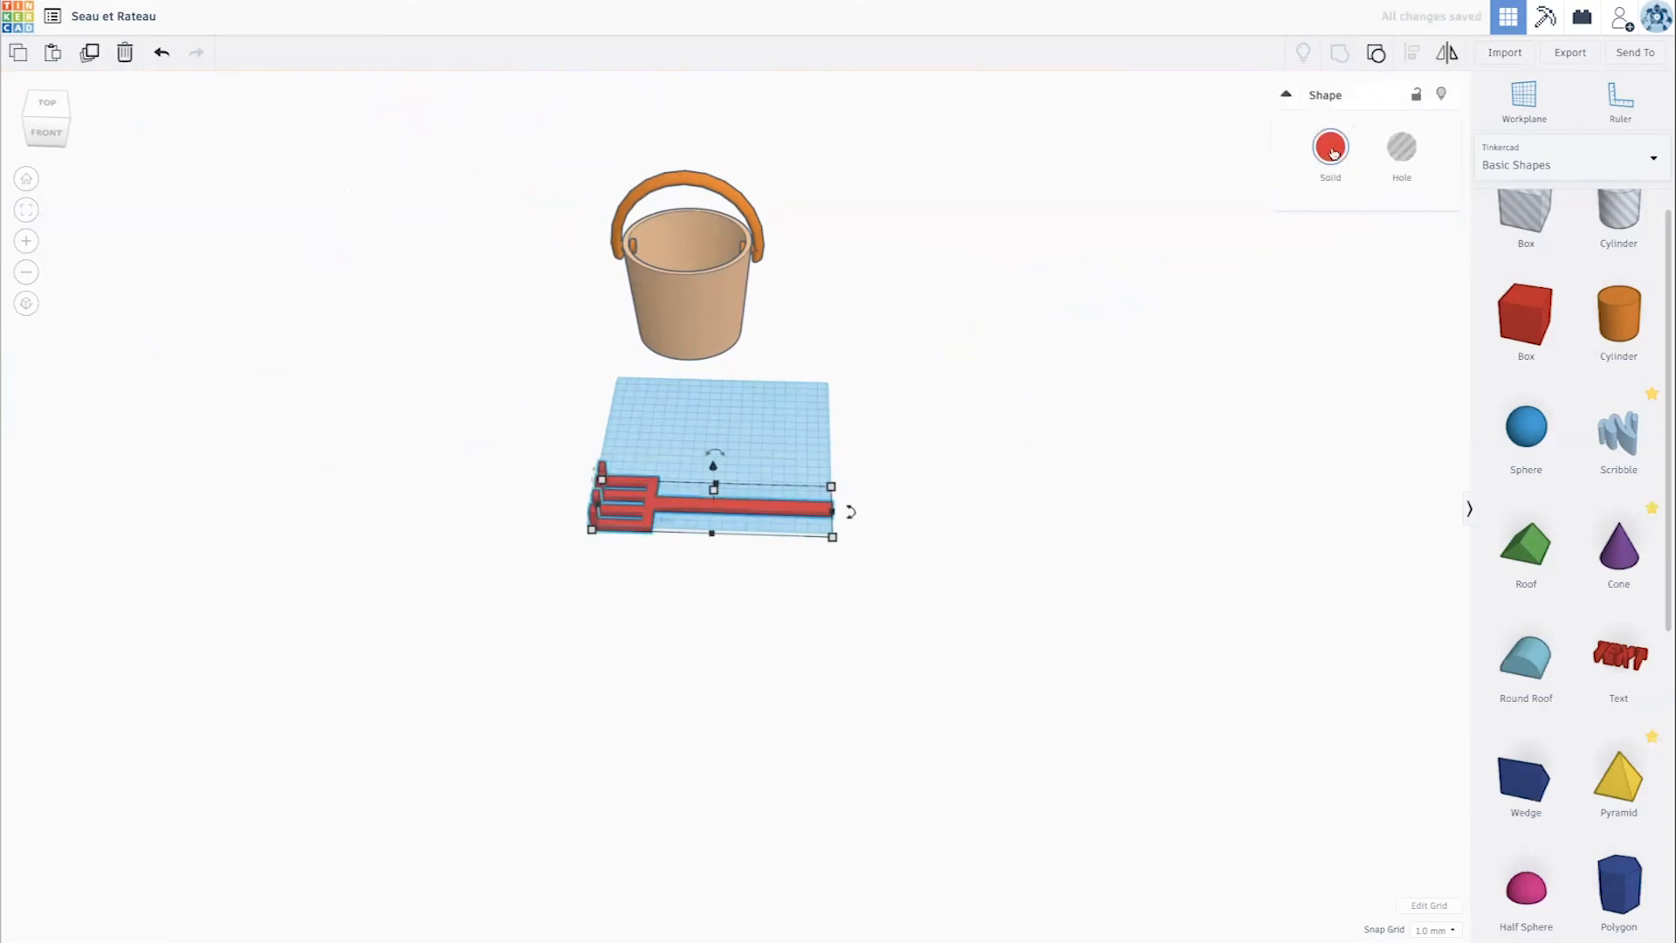
{"action": "left_click", "coordinate": [1331, 153]}
{"action": "left_click", "coordinate": [1445, 320]}
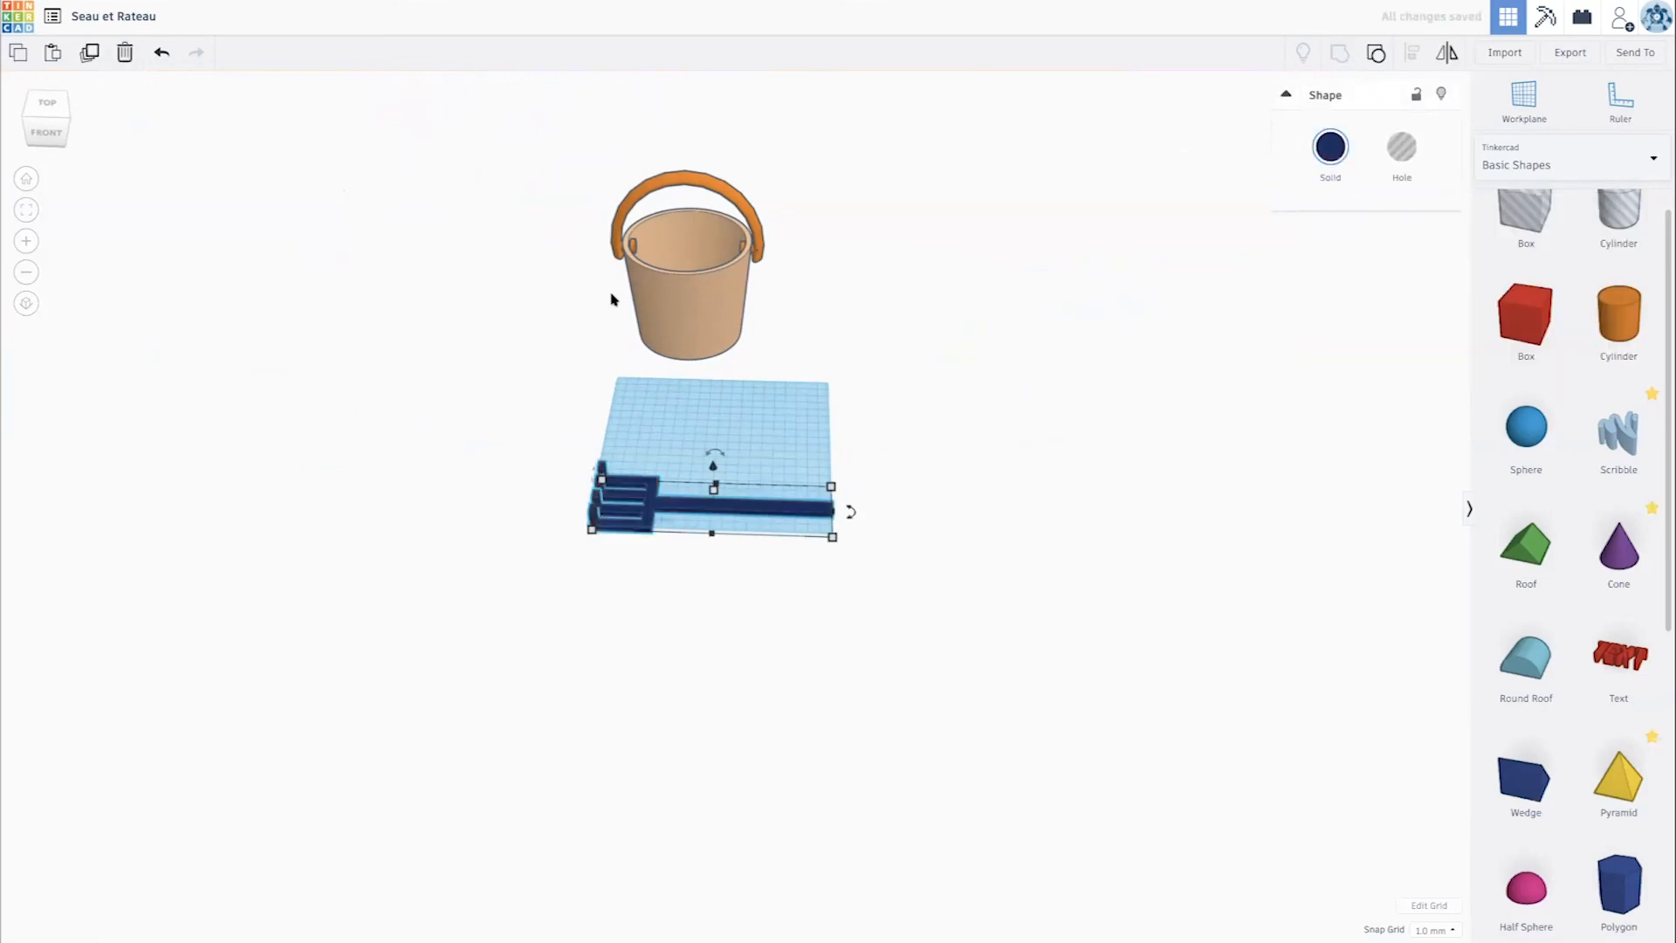
- Move the bucket onto the workplane behind the rake, about 145 mm forward and 32 mm to the right
{"action": "left_click_drag", "start_coordinate": [698, 310], "coordinate": [731, 421]}
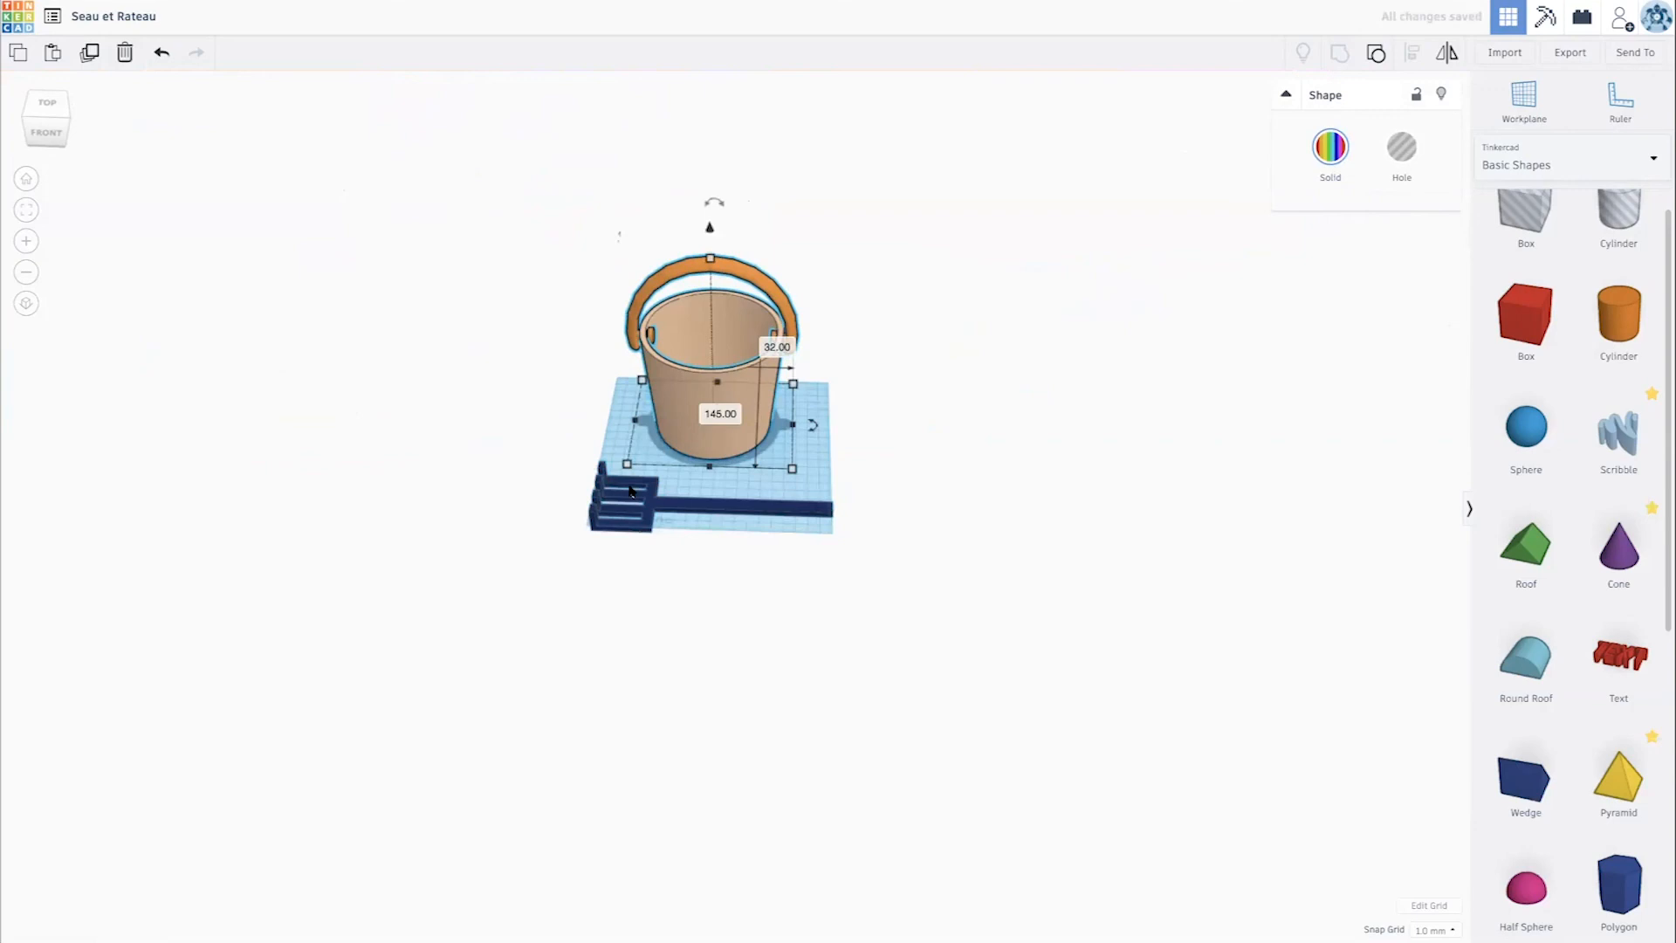